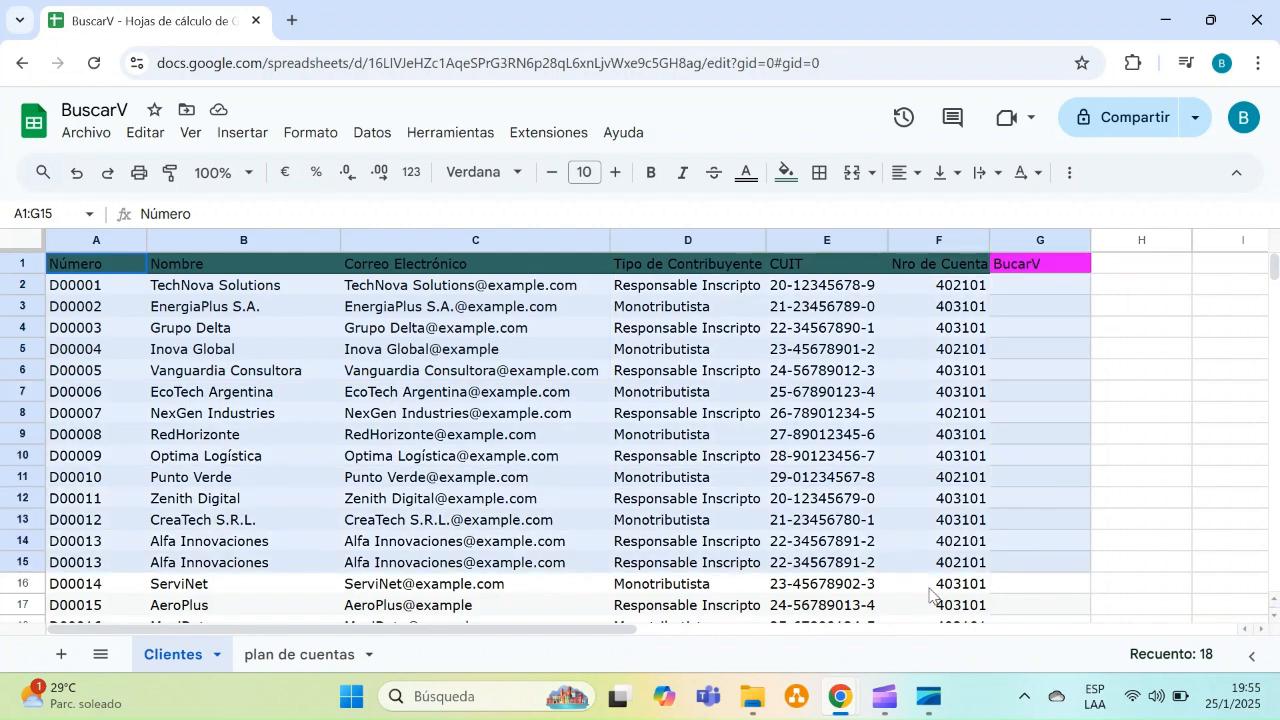
Examine the Clientes and plan de cuentas sheets, comparing their account number columns
click(842, 498)
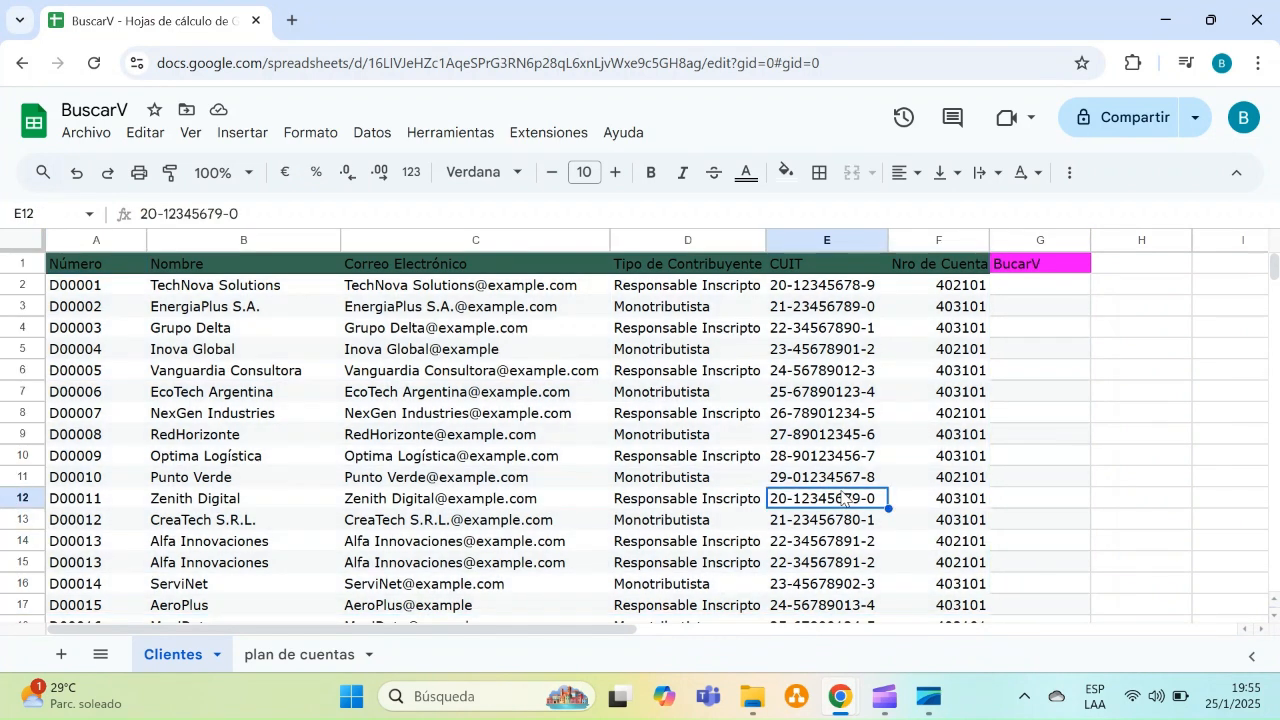
click(292, 655)
drag(100, 266, 510, 569)
click(449, 501)
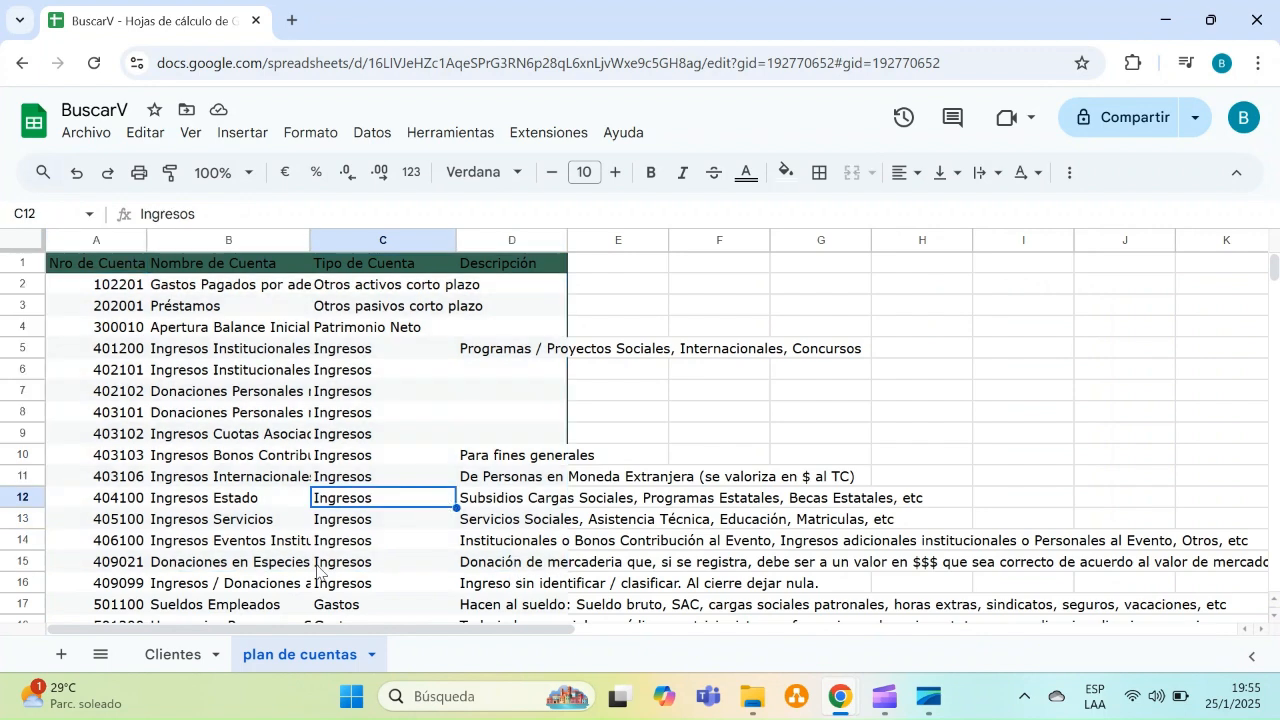
click(178, 653)
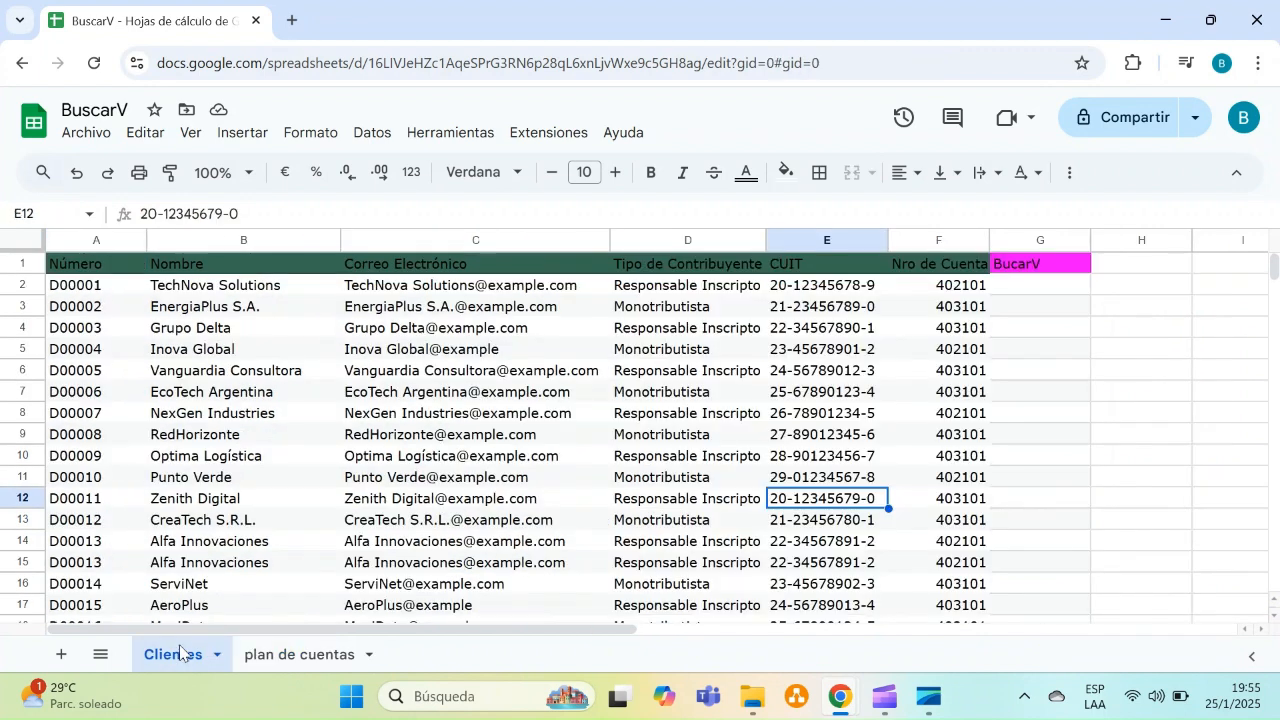
click(923, 240)
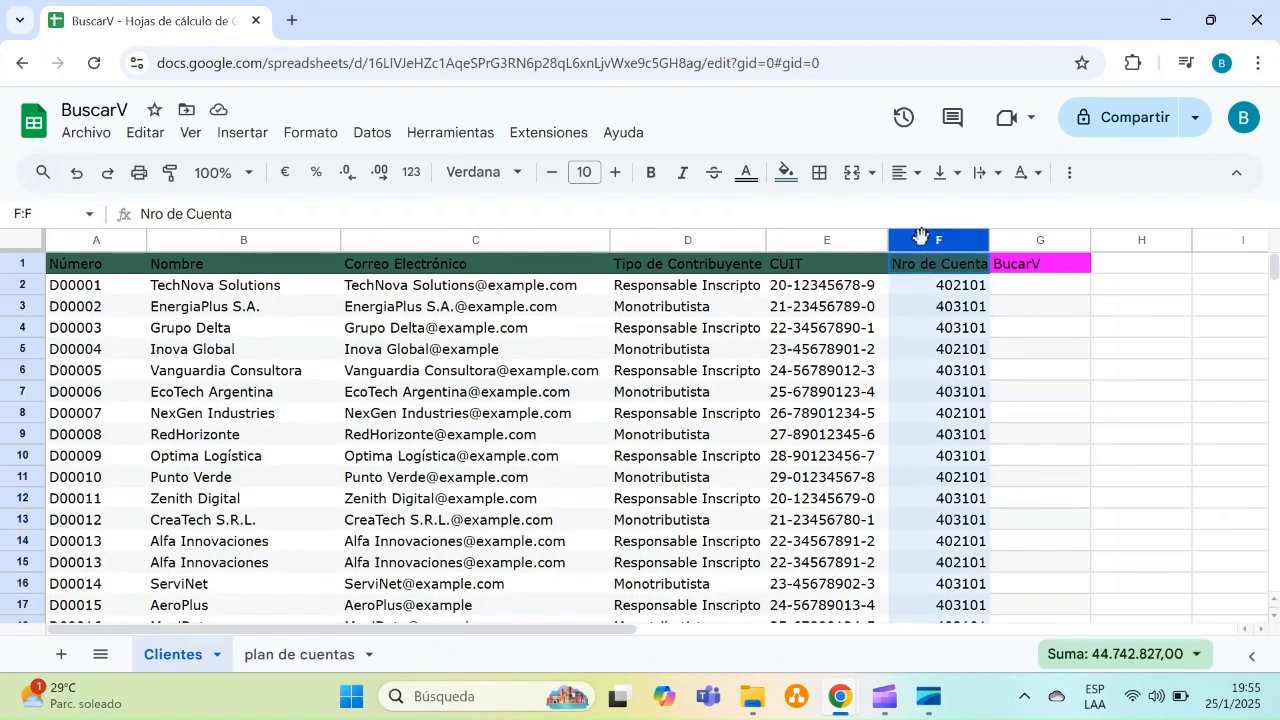
click(935, 328)
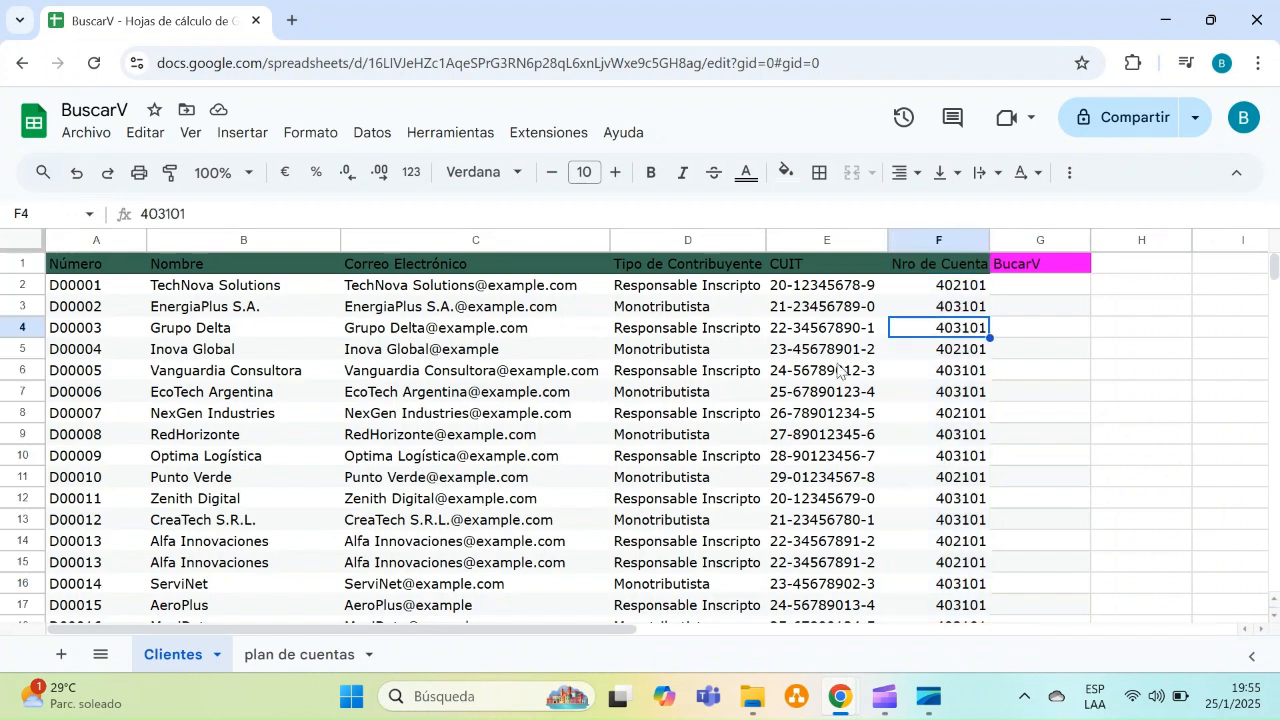
click(290, 654)
drag(98, 310, 106, 389)
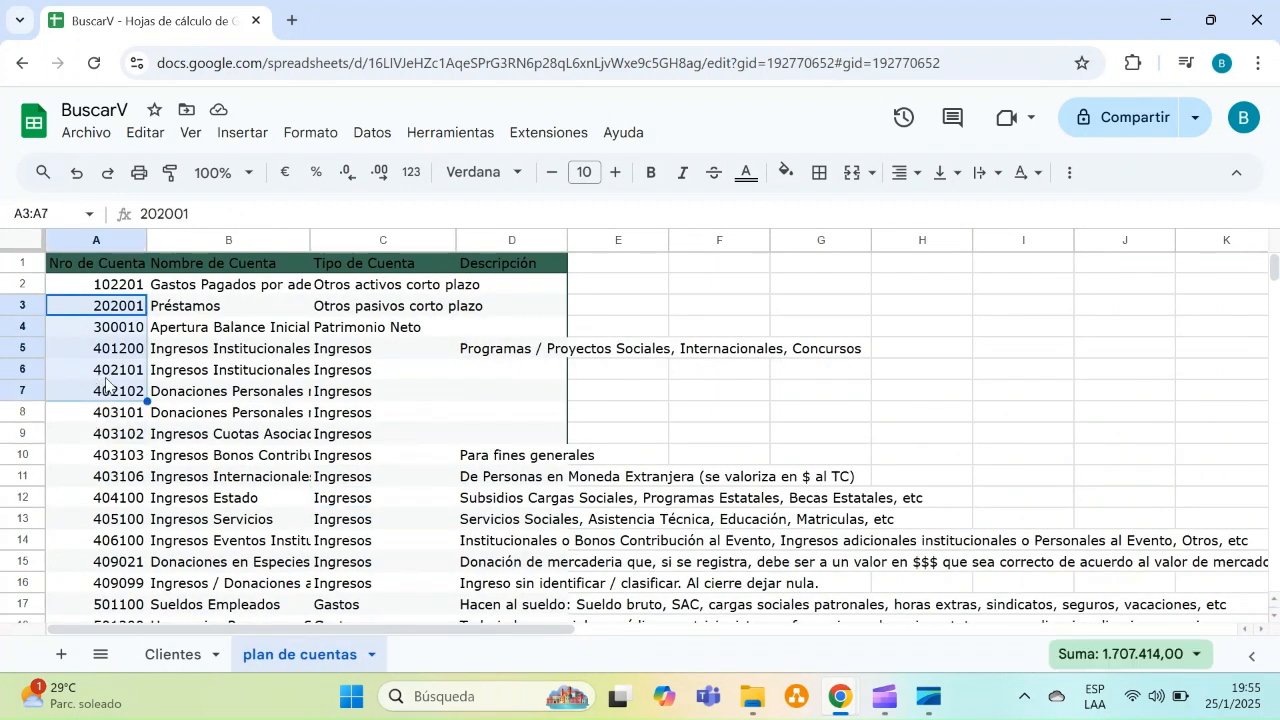
click(343, 378)
click(176, 658)
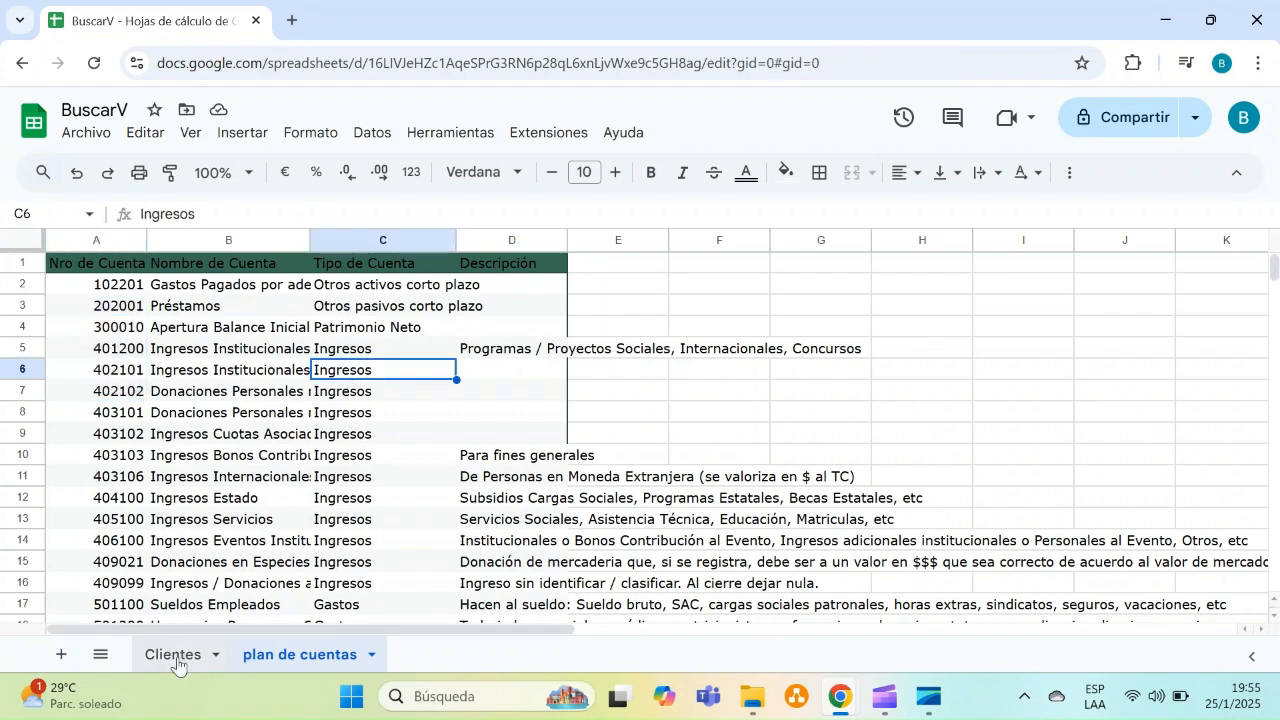
Begin a BUSCARV formula in cell G2 of the Clientes sheet
click(1018, 290)
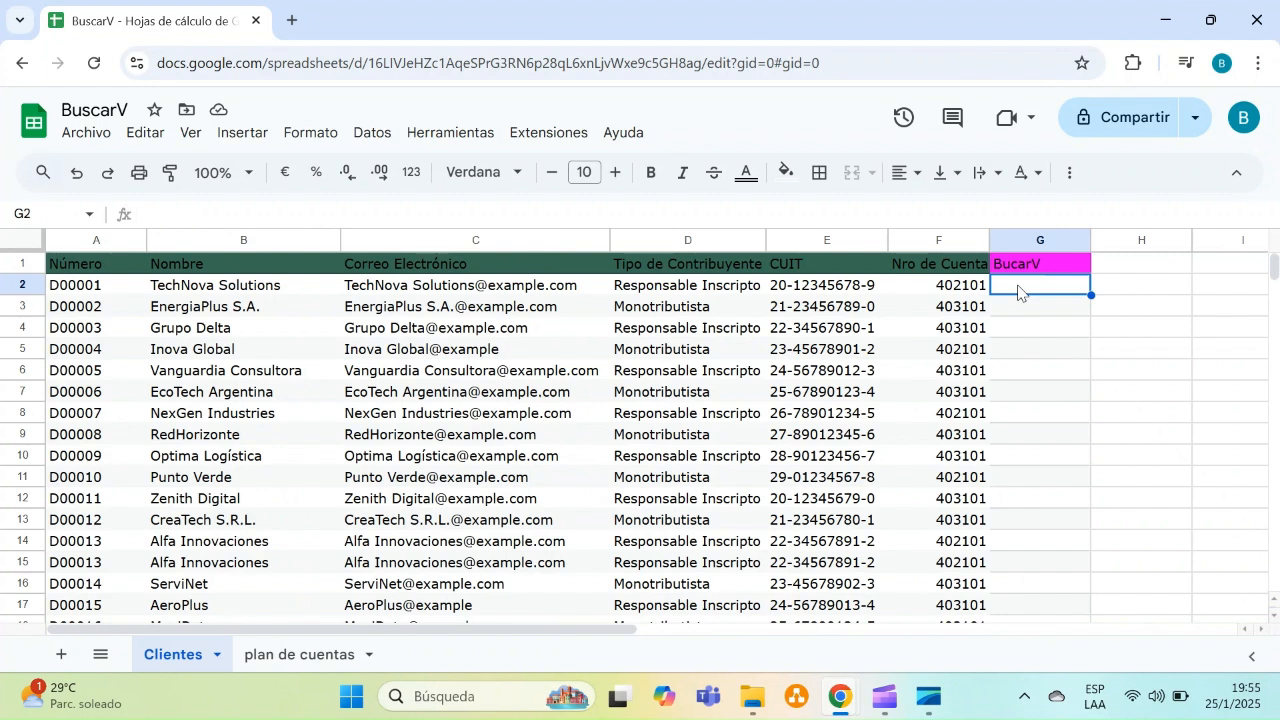
text(=bus)
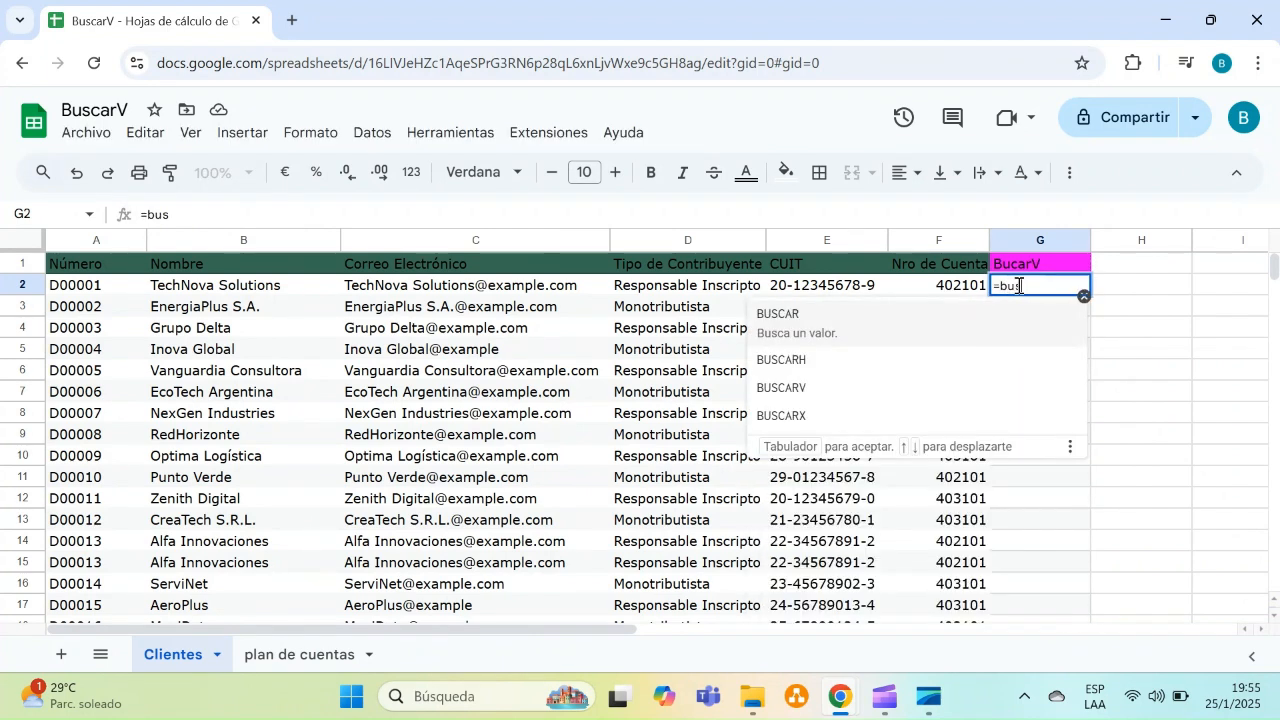
text(ca)
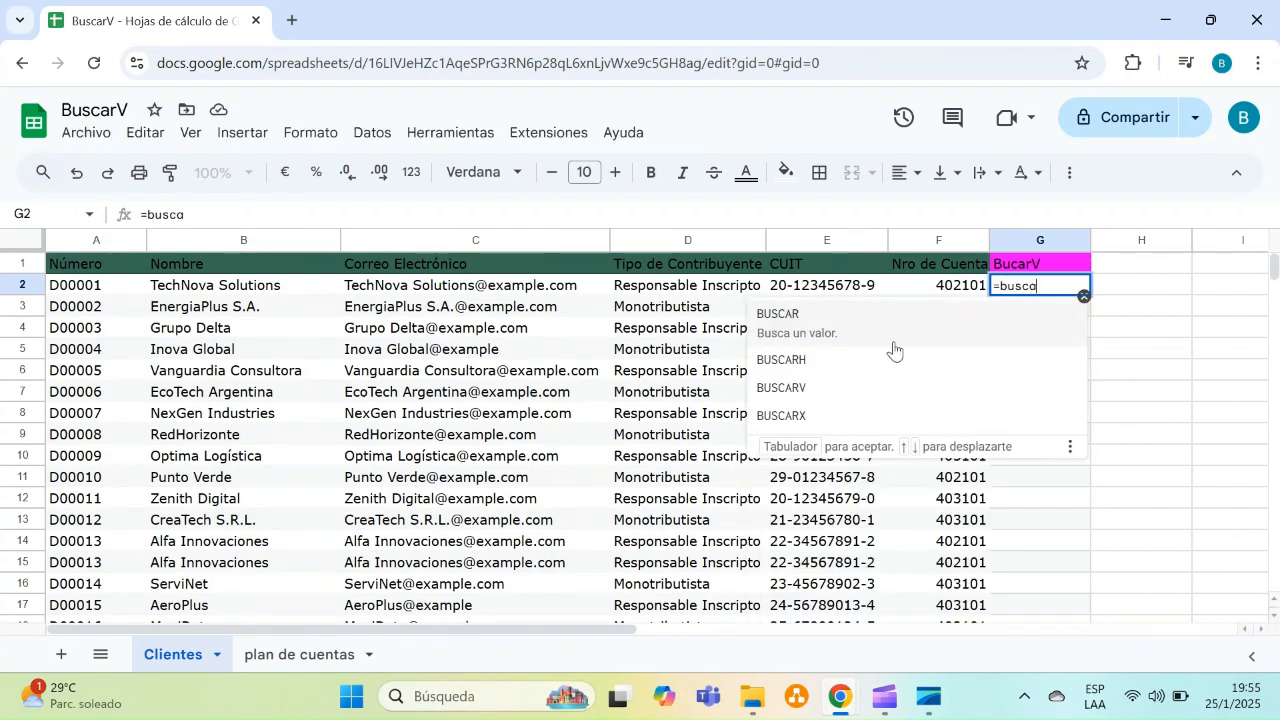
click(826, 396)
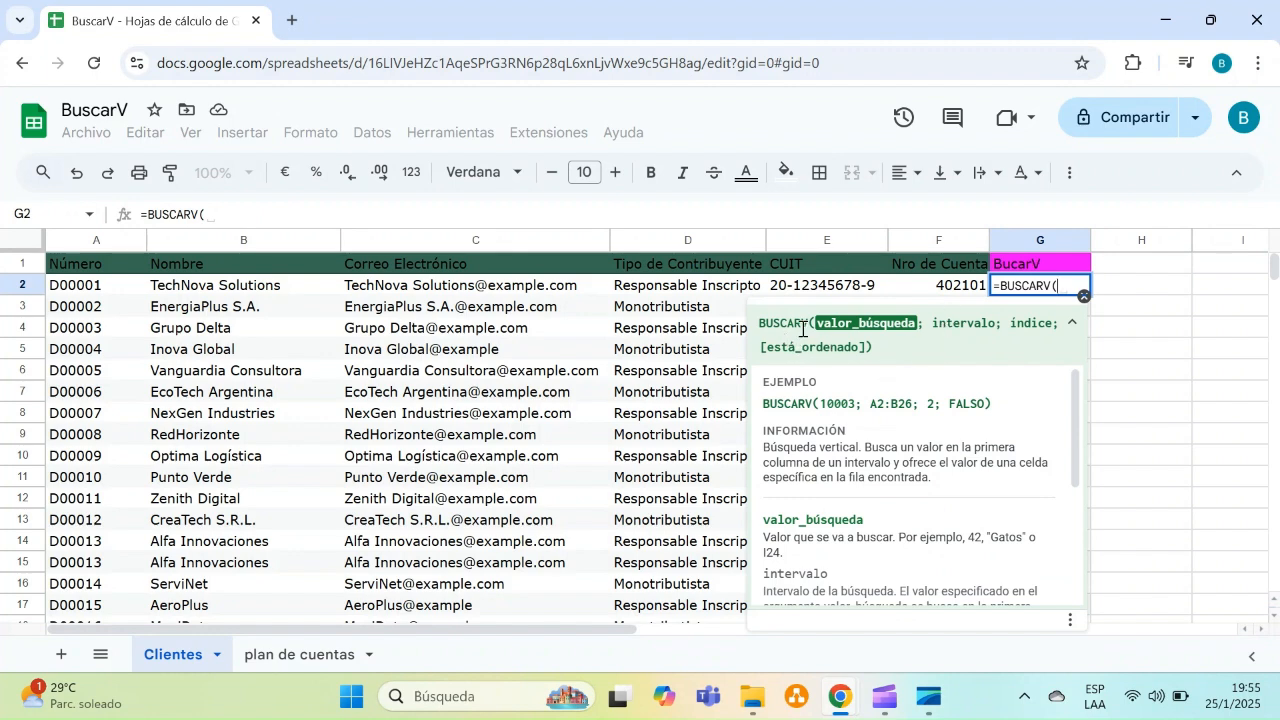
drag(820, 328, 915, 330)
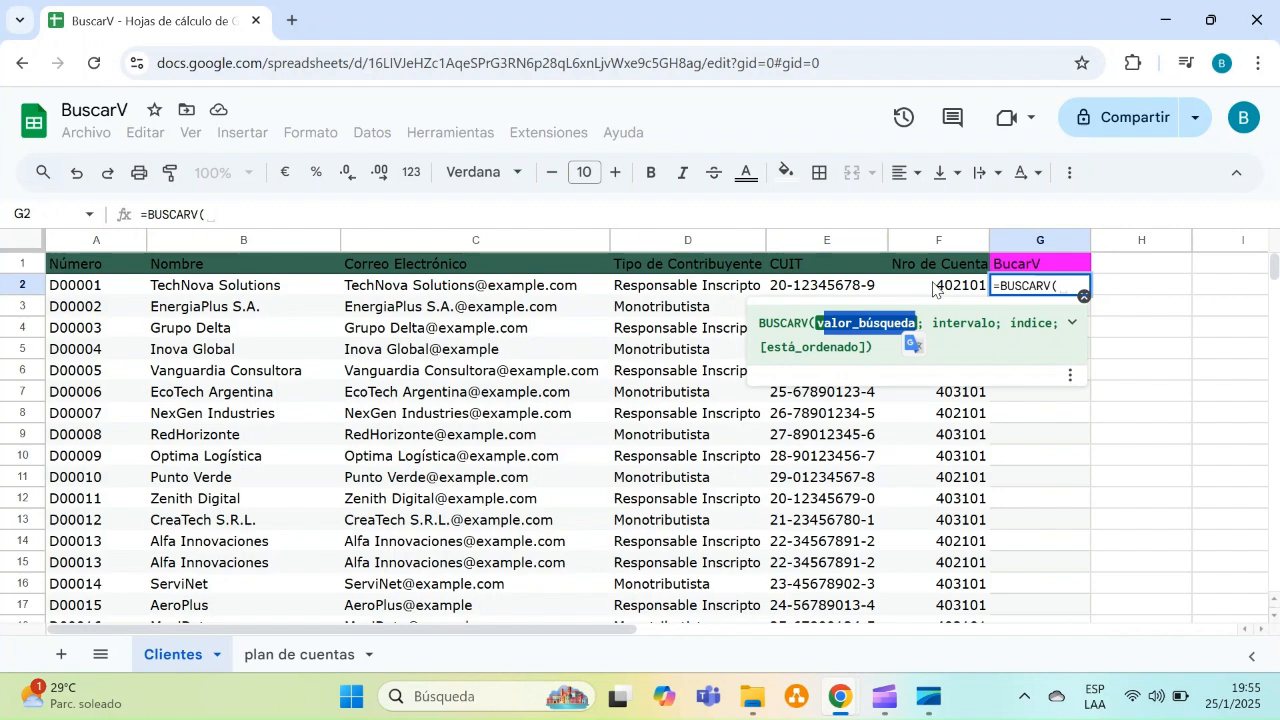
click(935, 288)
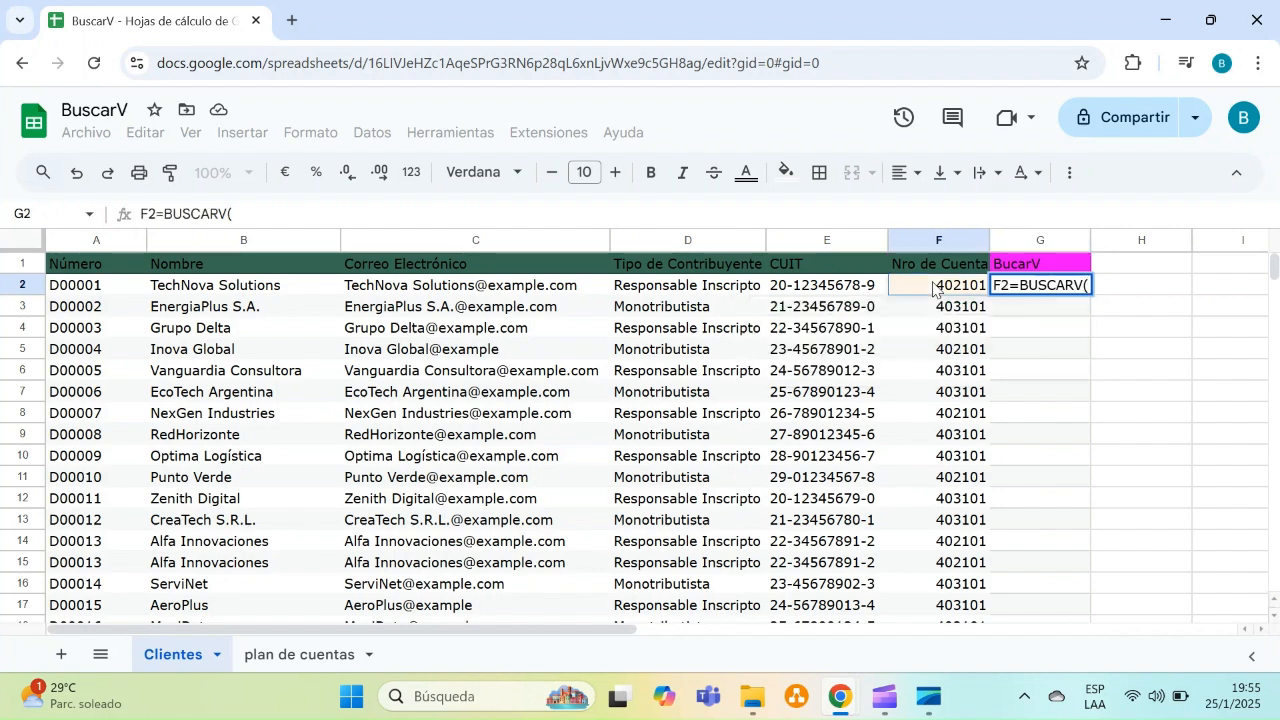
click(1013, 288)
key(BackSpace)
key(BackSpace)
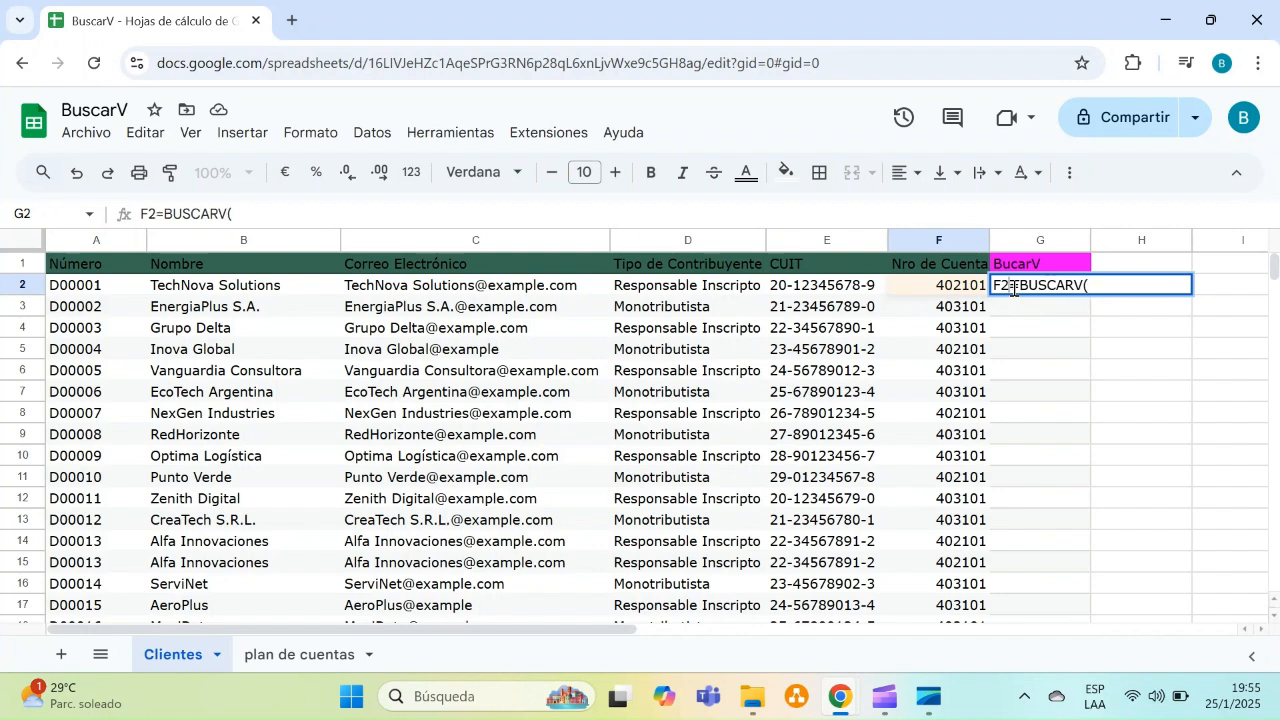
click(1056, 286)
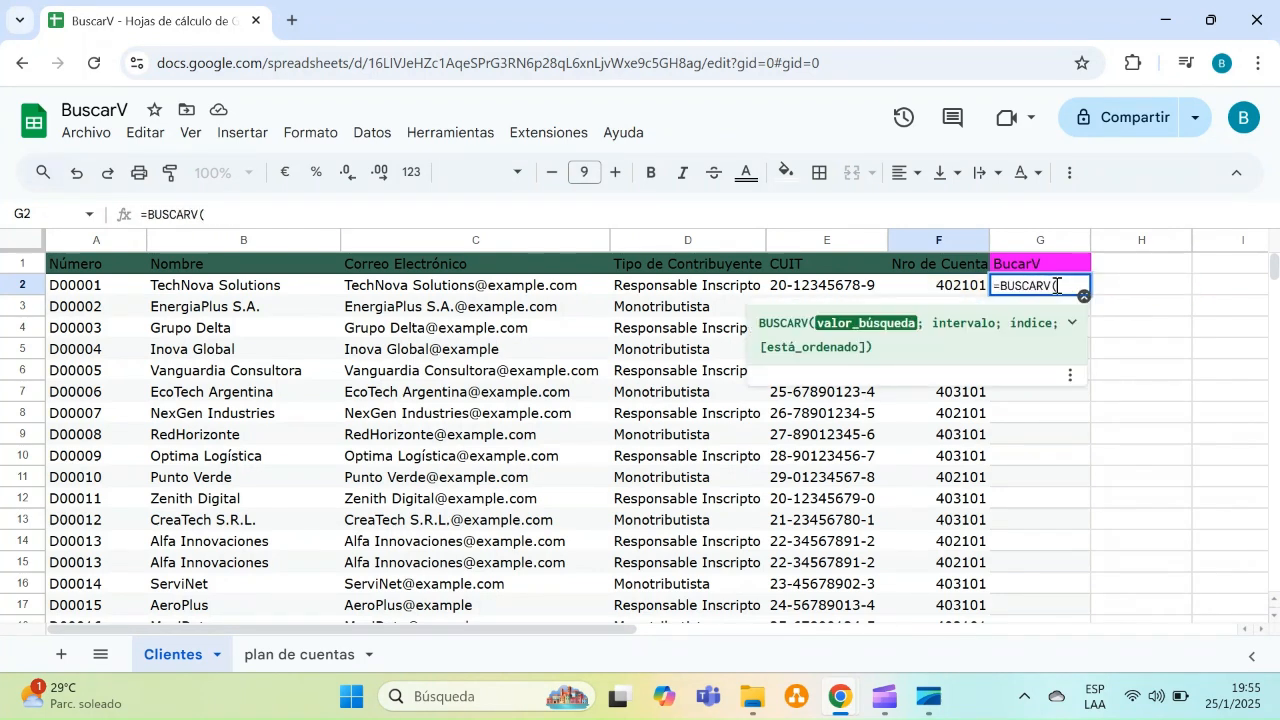
Use F2 as the lookup value and the absolute range 'plan de cuentas'!$A$1:$D$45 as the lookup table
click(940, 291)
text(;)
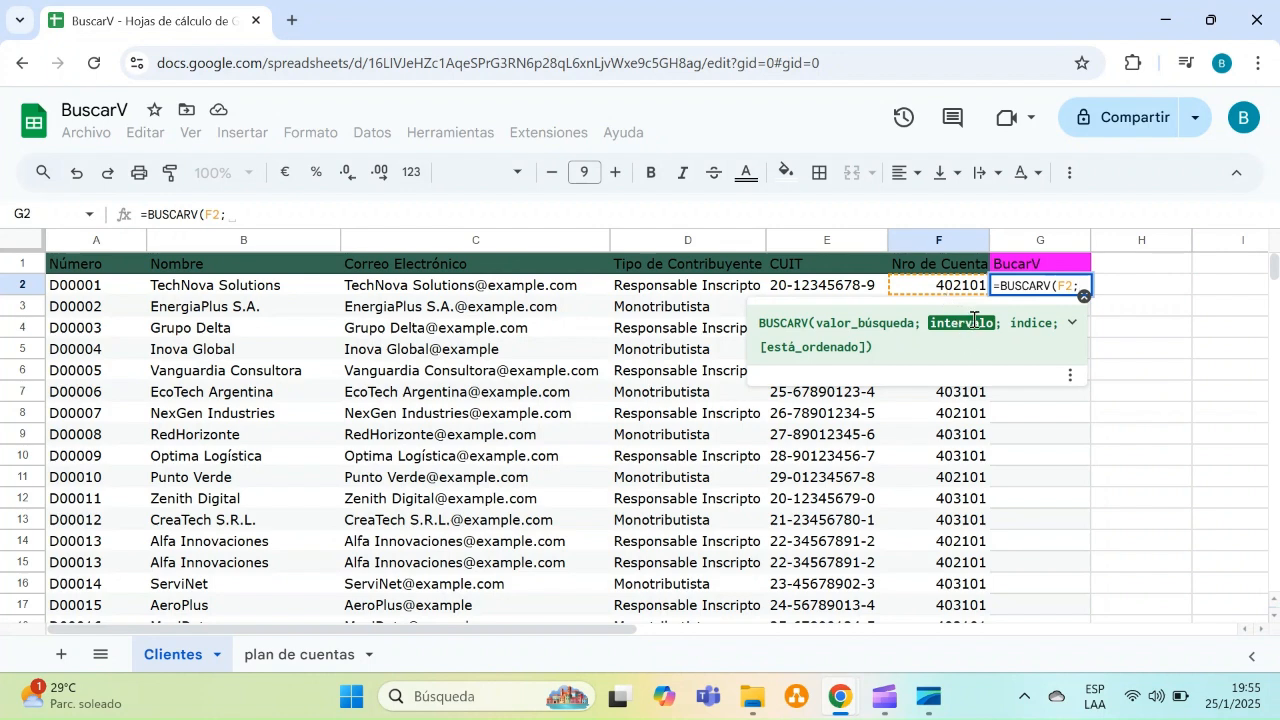
click(296, 655)
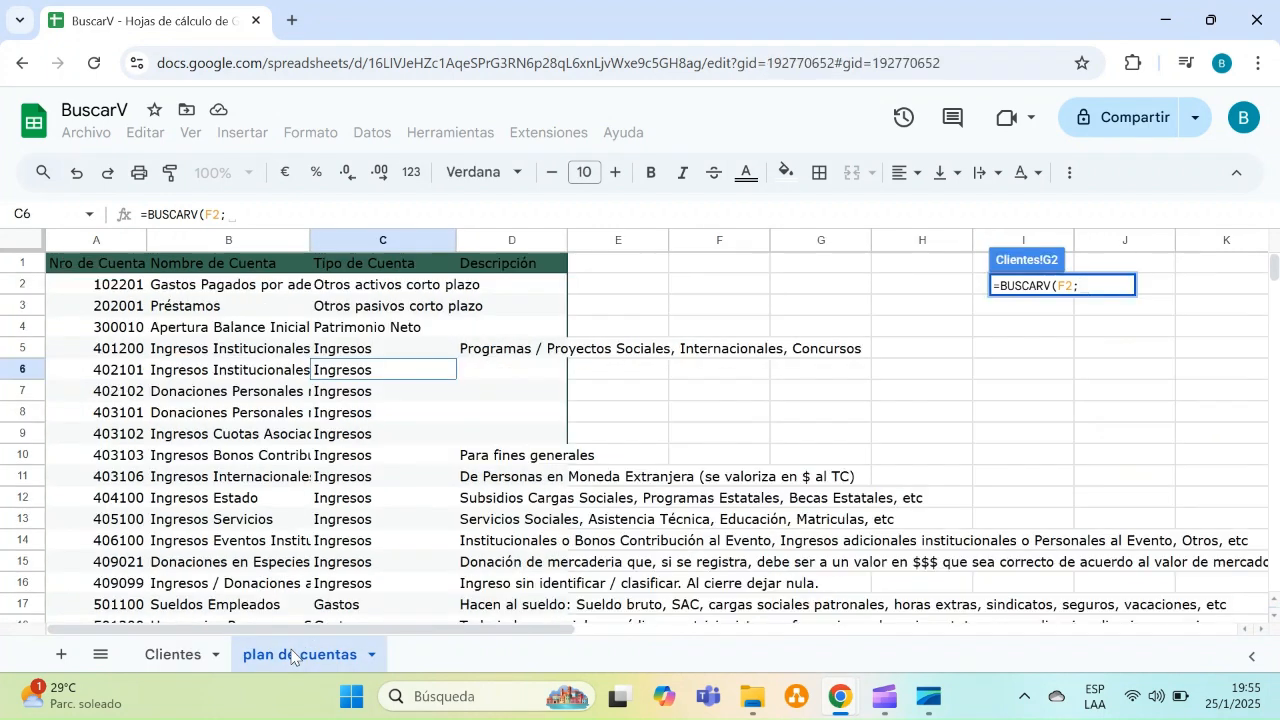
drag(97, 265, 487, 450)
key(ctrl+shift+Down)
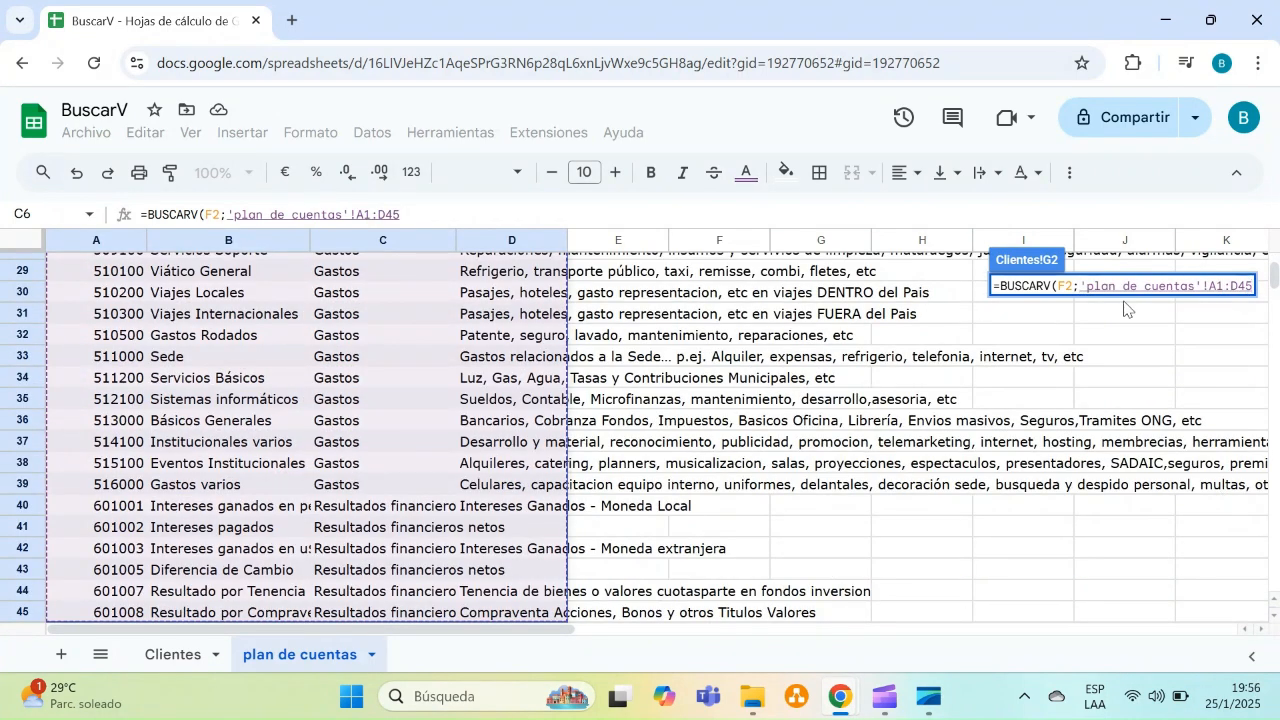
scroll(1270, 285, up, 9)
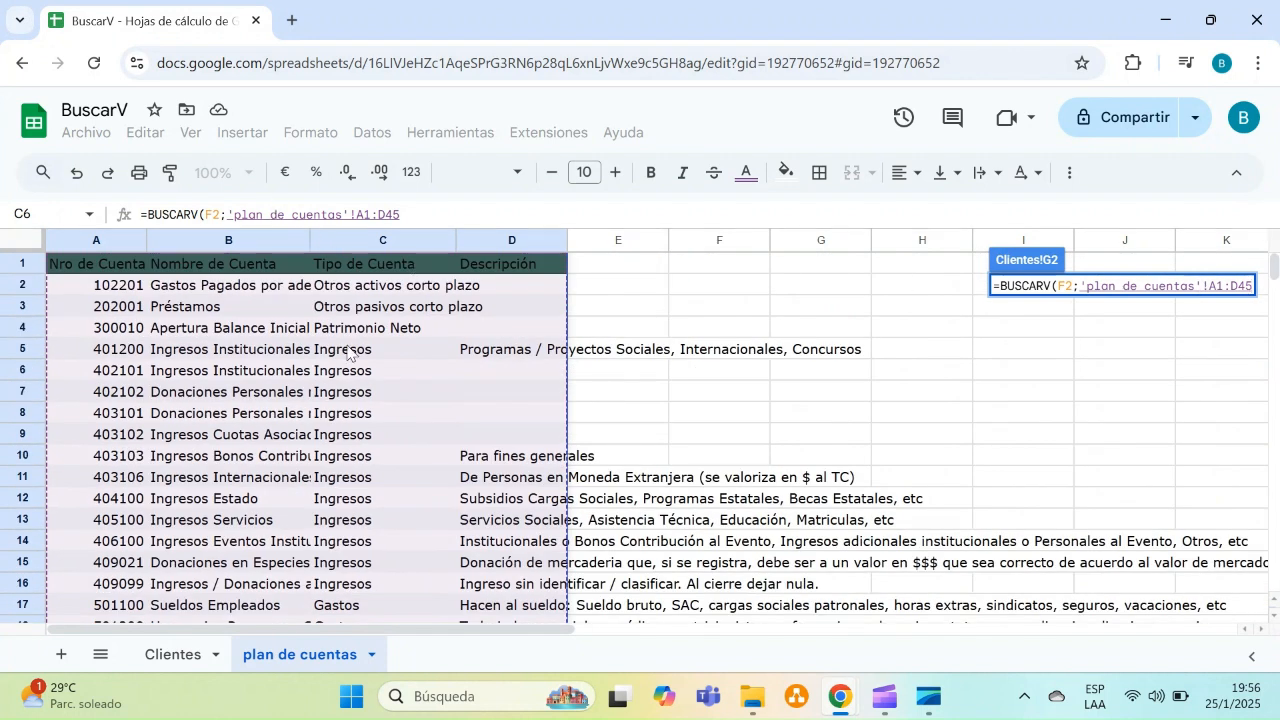
key(F4)
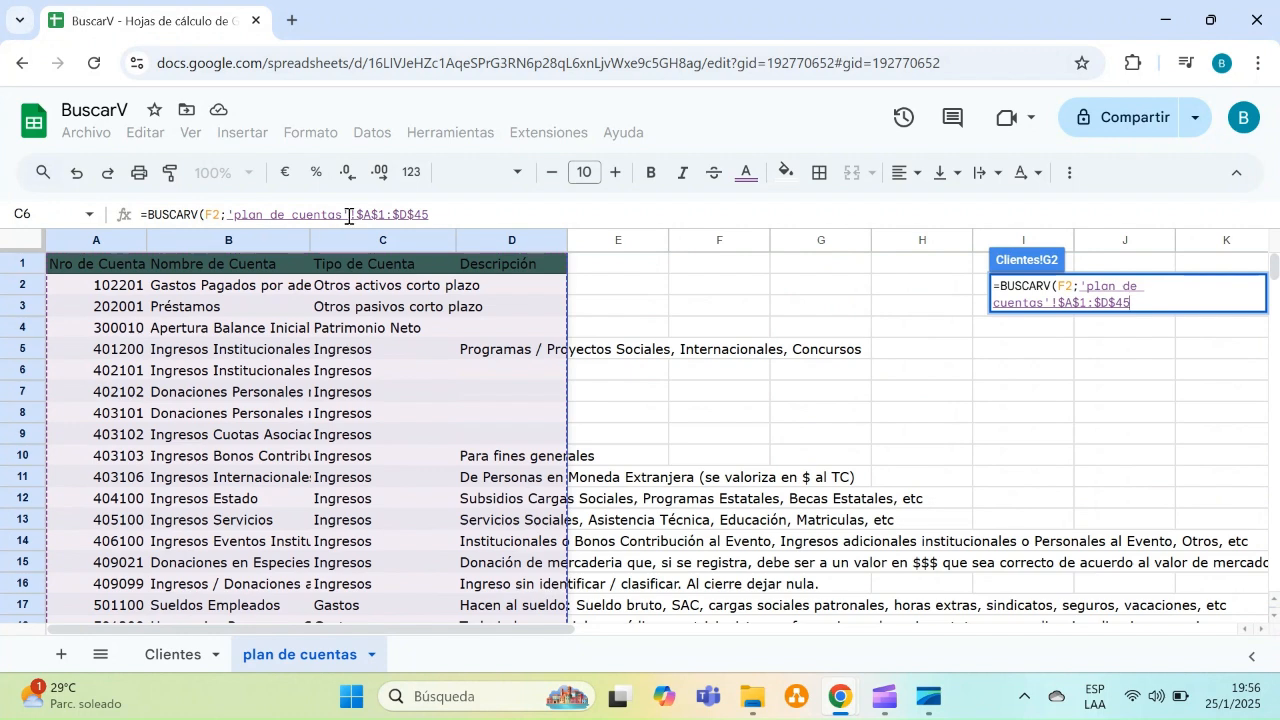
Commit the two-argument BUSCARV formula in G2
drag(352, 215, 442, 218)
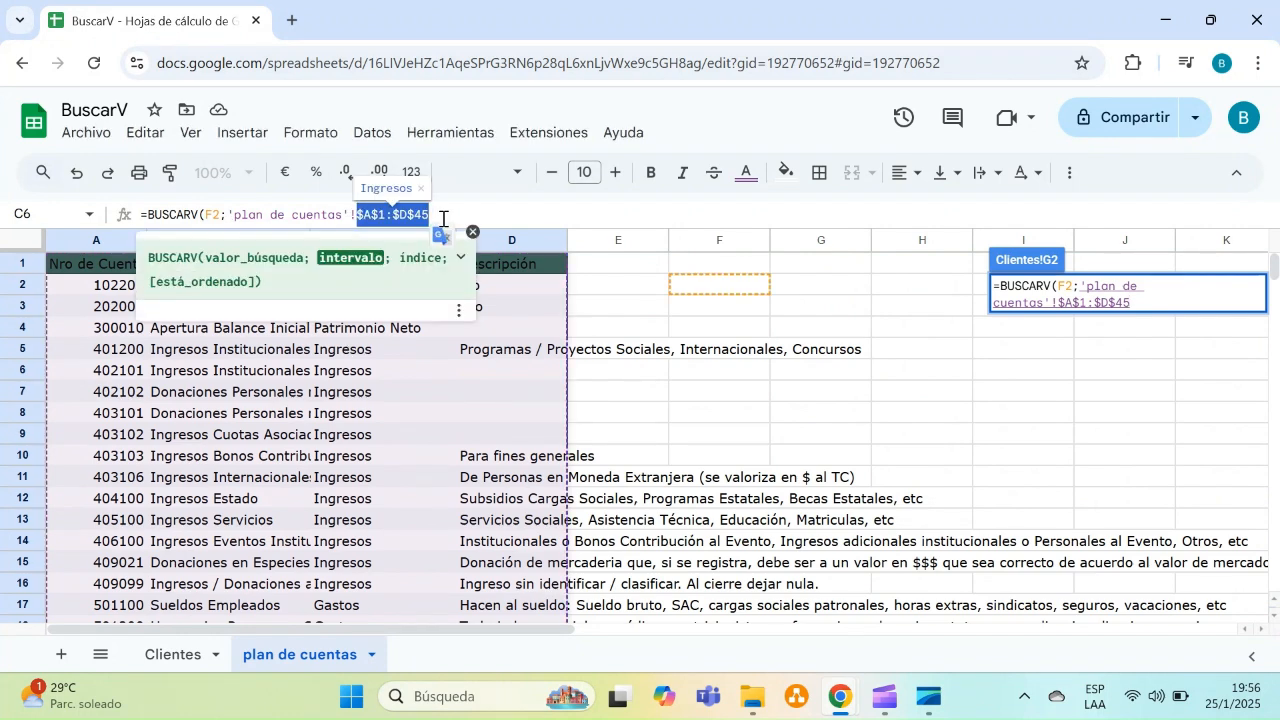
click(480, 216)
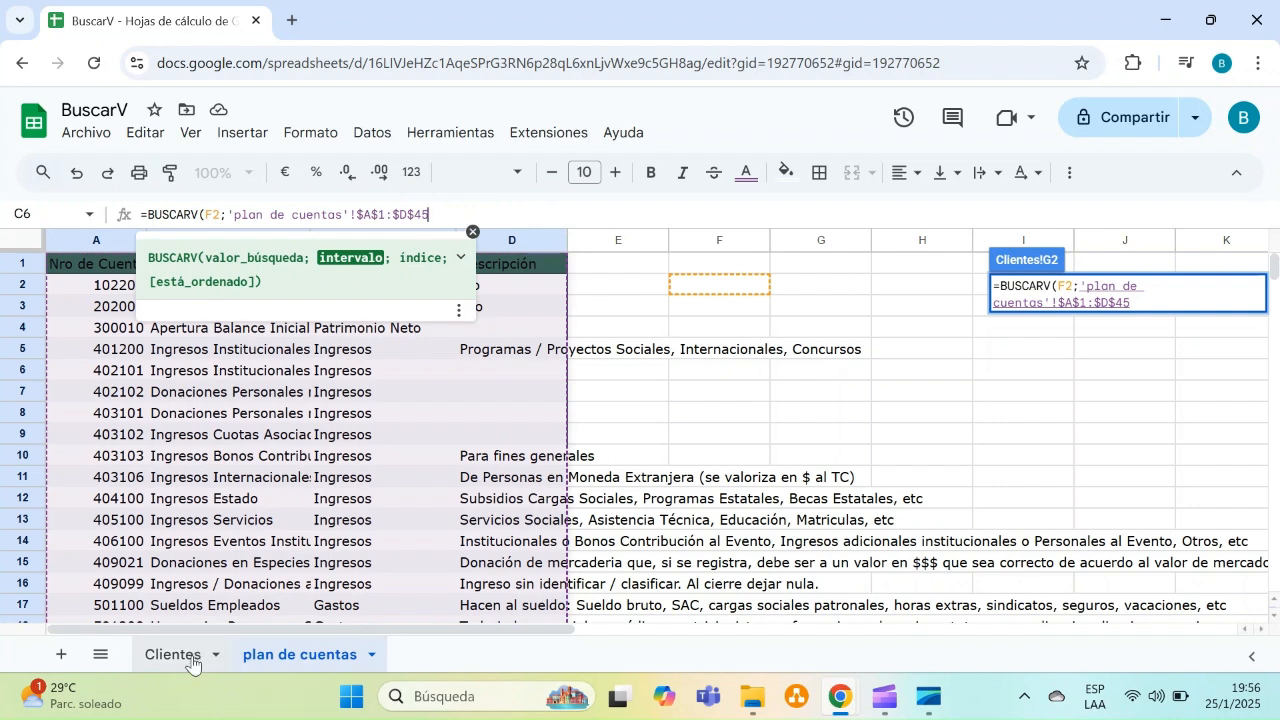
key(Return)
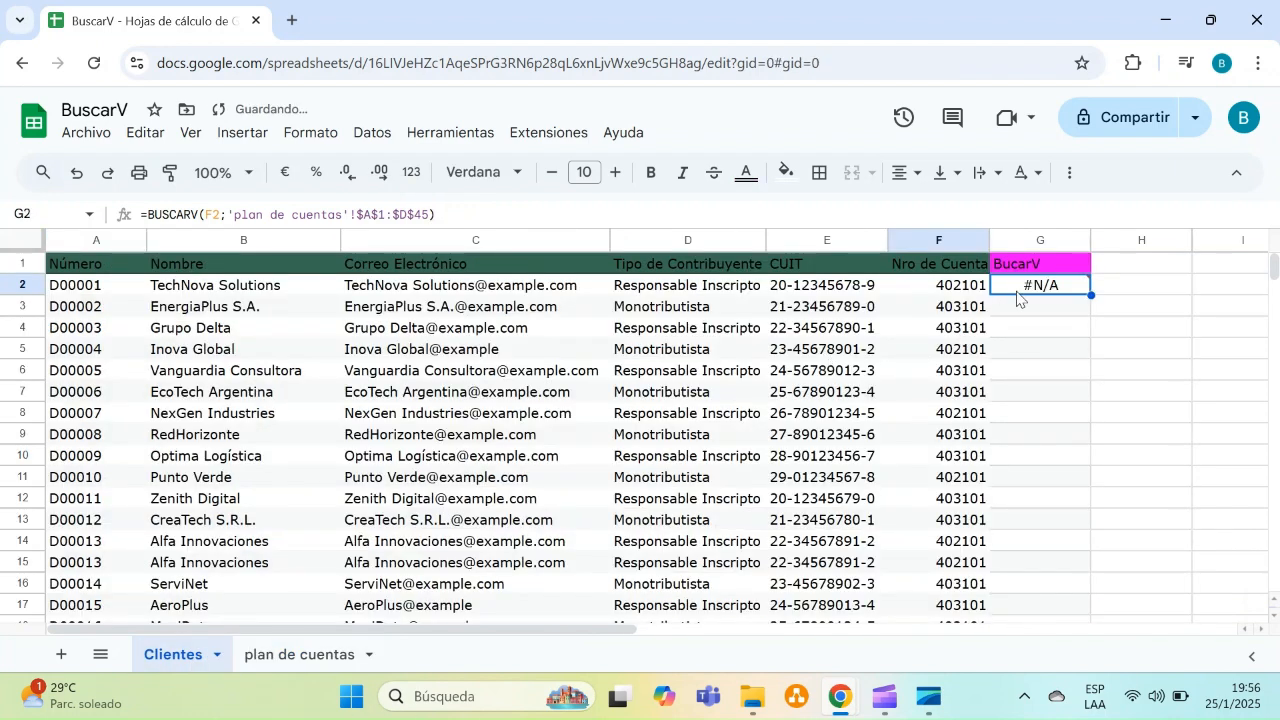
Reopen the G2 formula and set the column index to 3
click(430, 214)
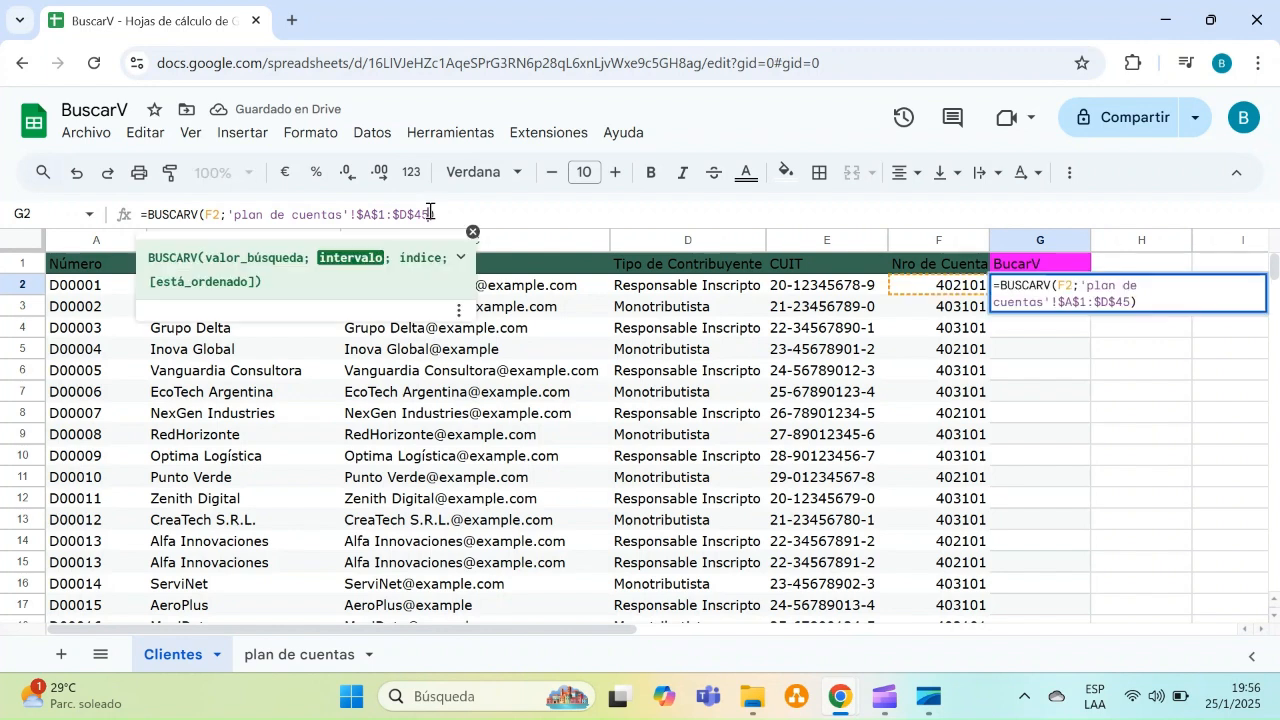
text(;)
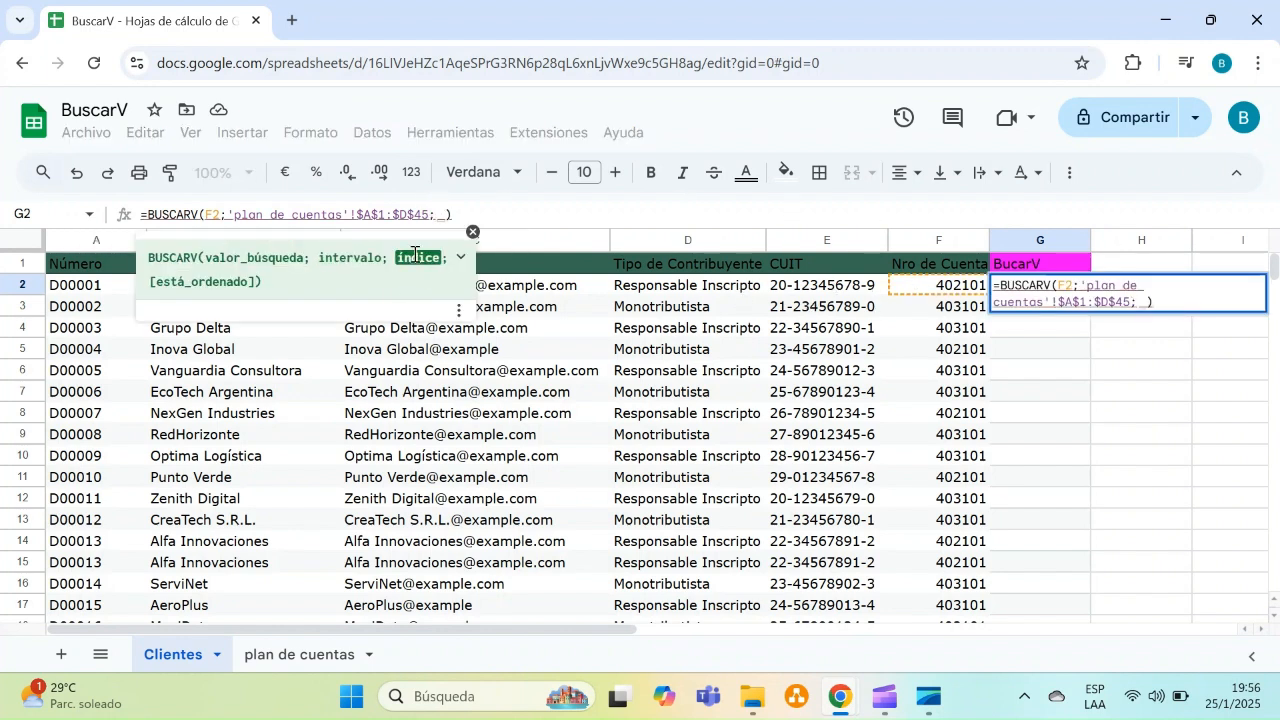
click(270, 652)
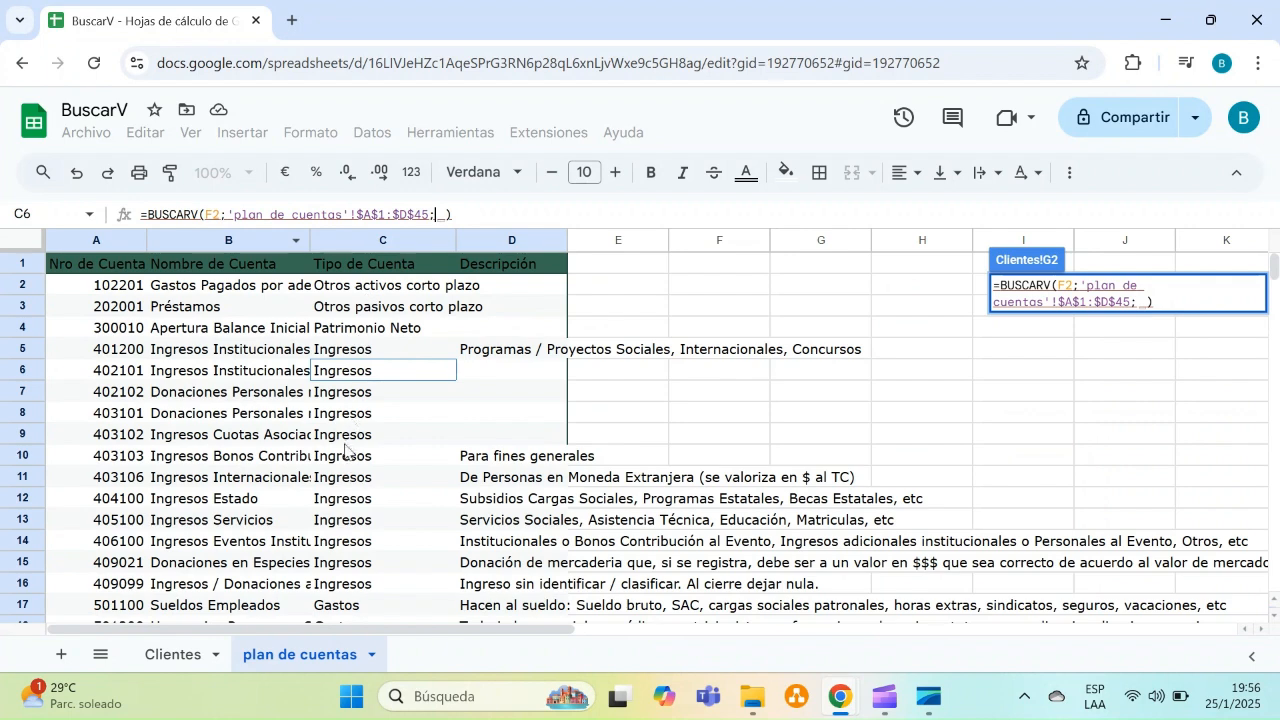
click(171, 655)
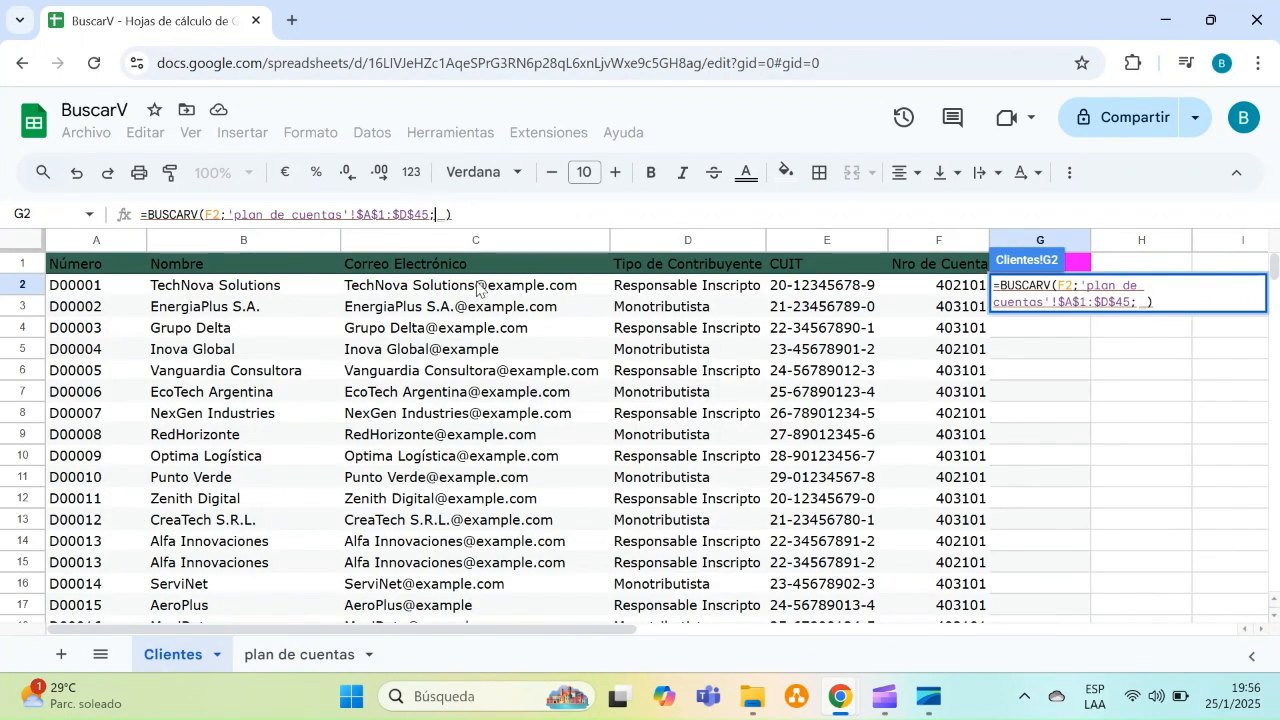
text(3)
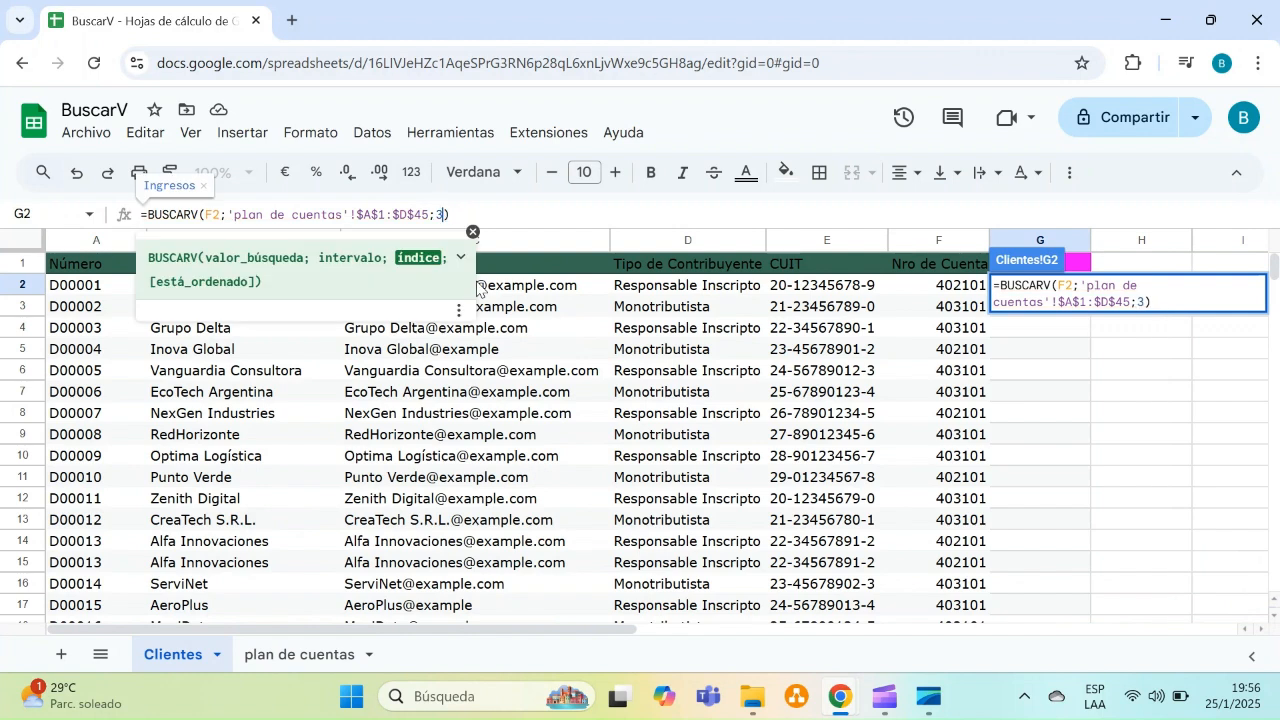
text(;fals)
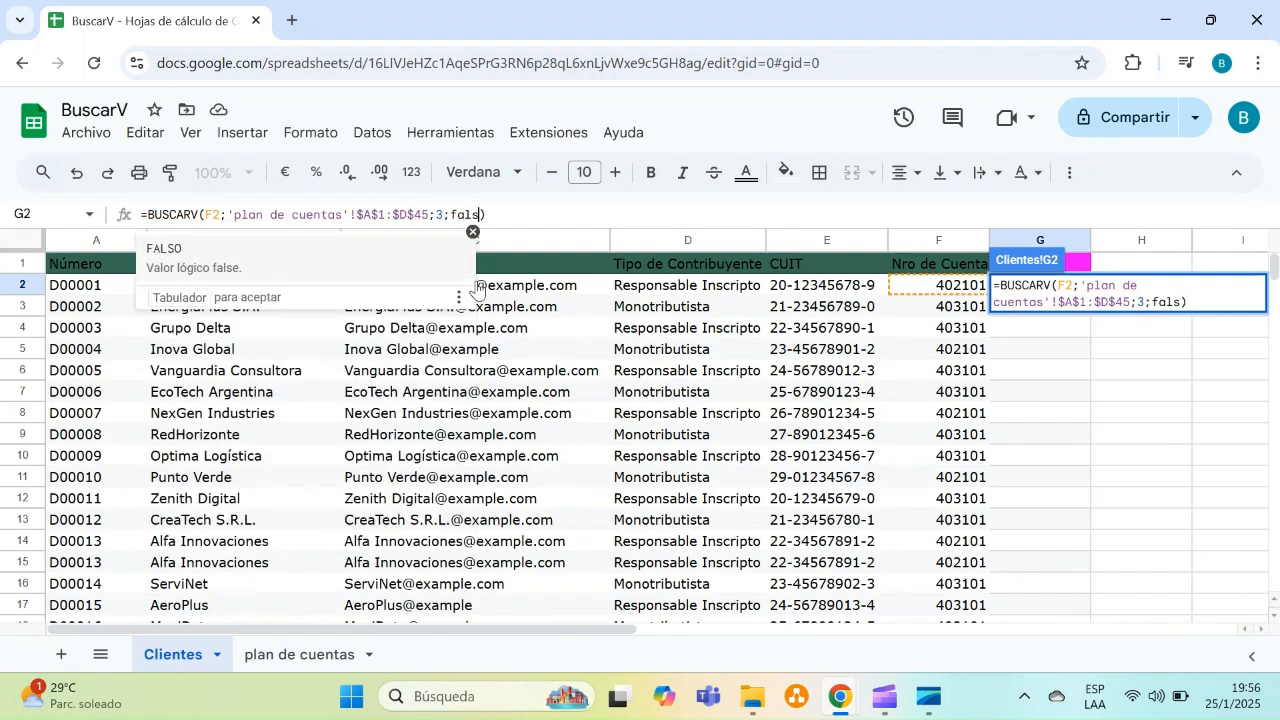
text(o)
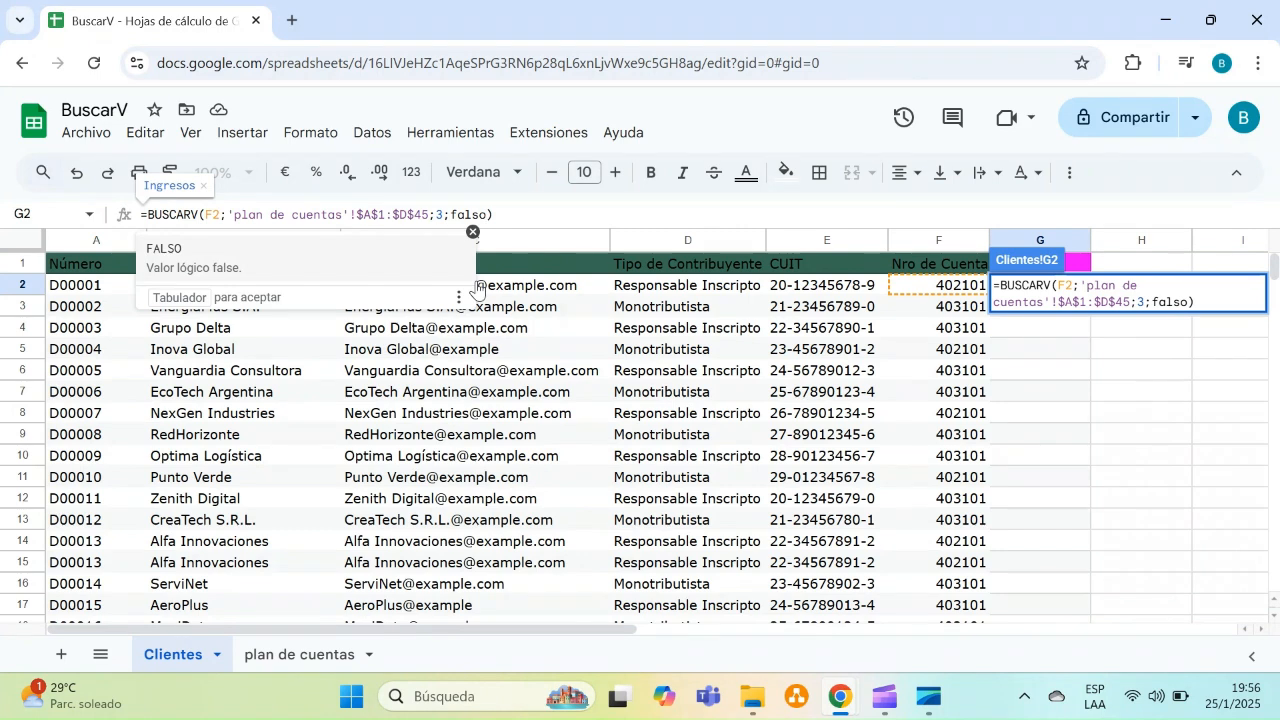
Add FALSO as the sorted argument, close the parenthesis and enter the formula in G2
key(Tab)
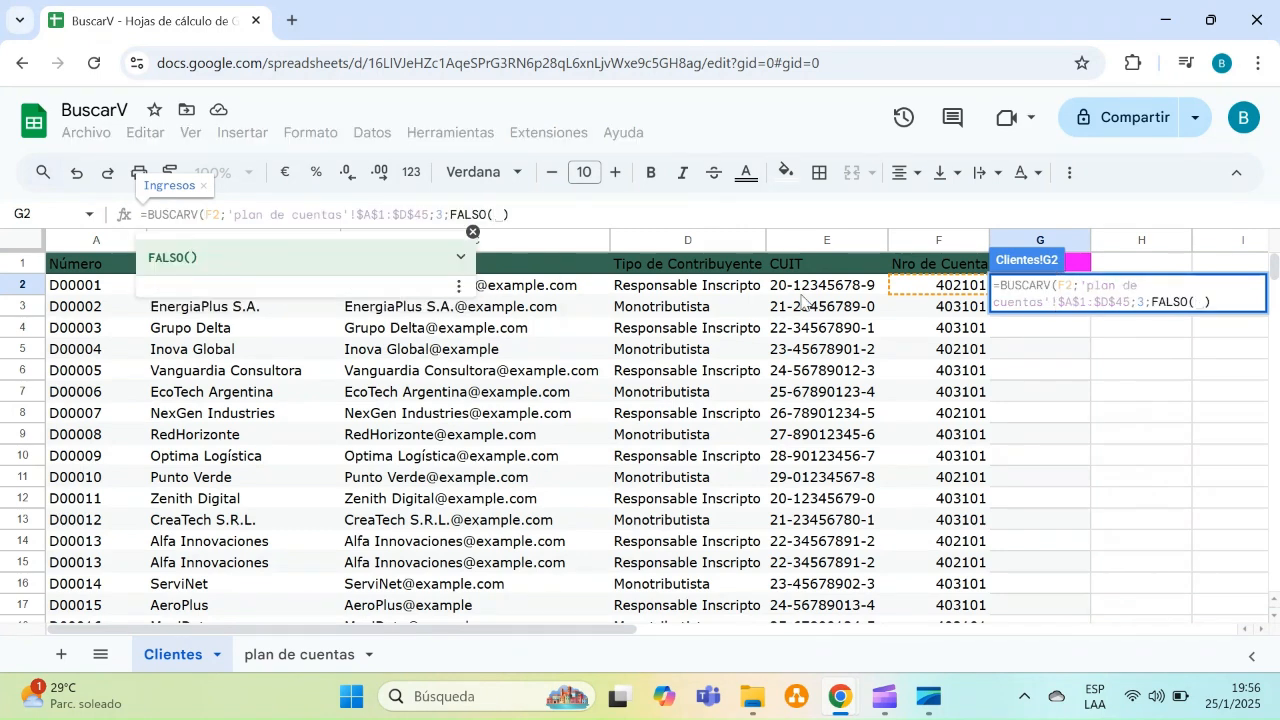
key(BackSpace)
text())
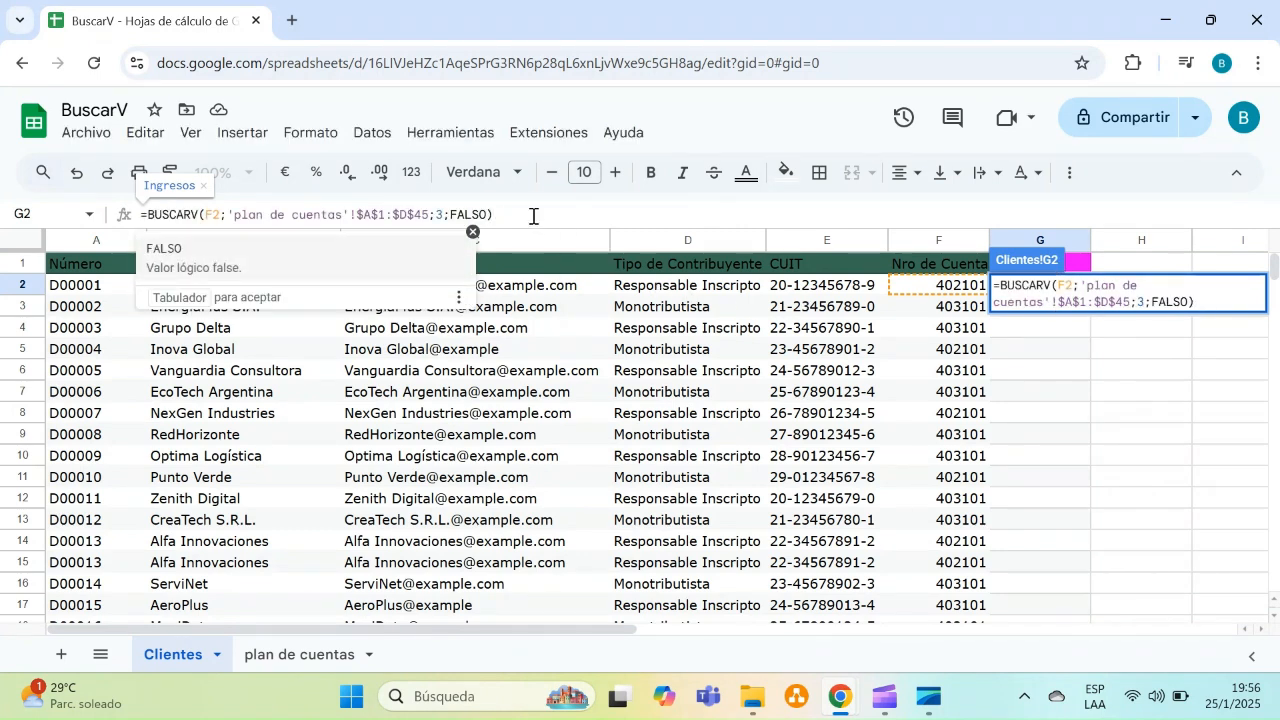
key(Tab)
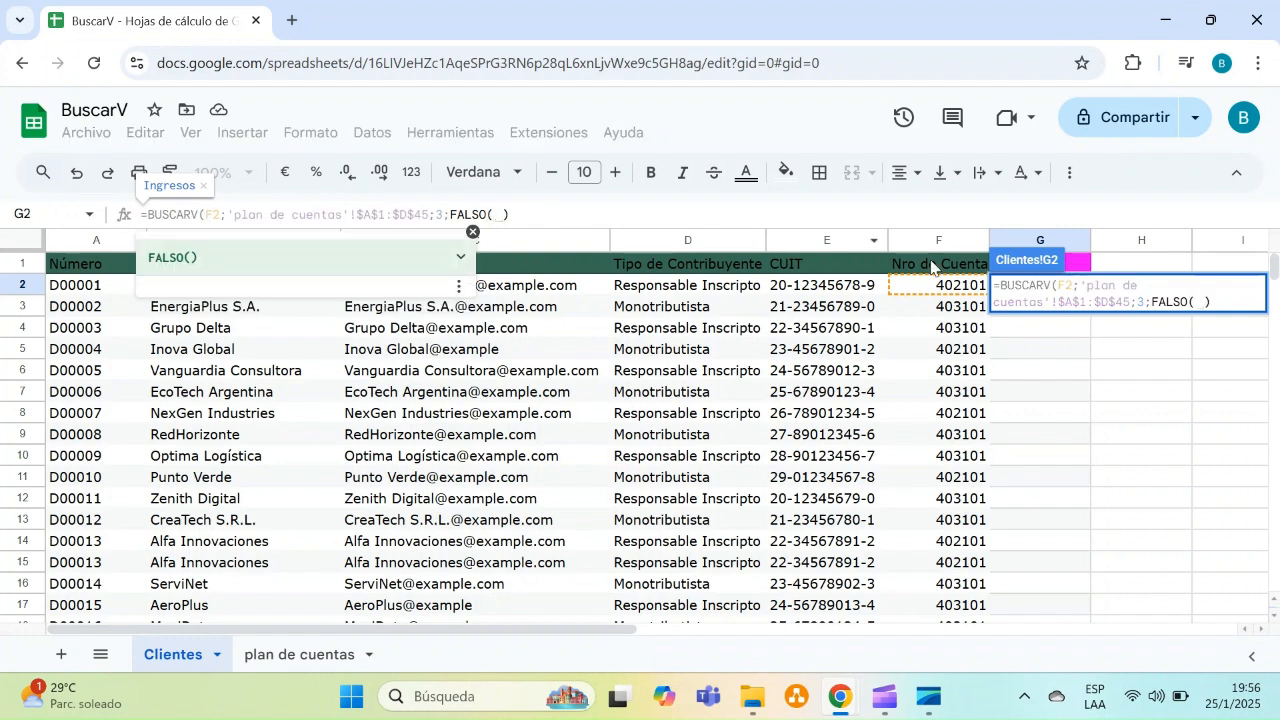
key(BackSpace)
key(Delete)
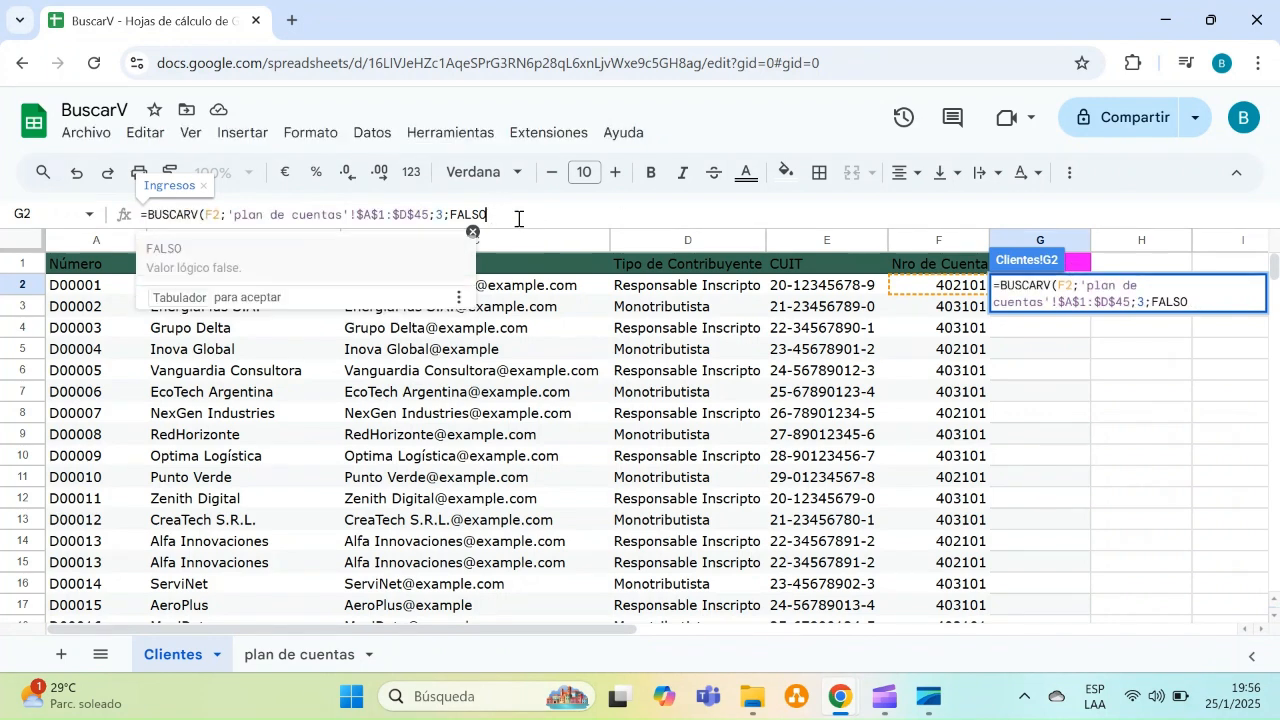
text())
key(Return)
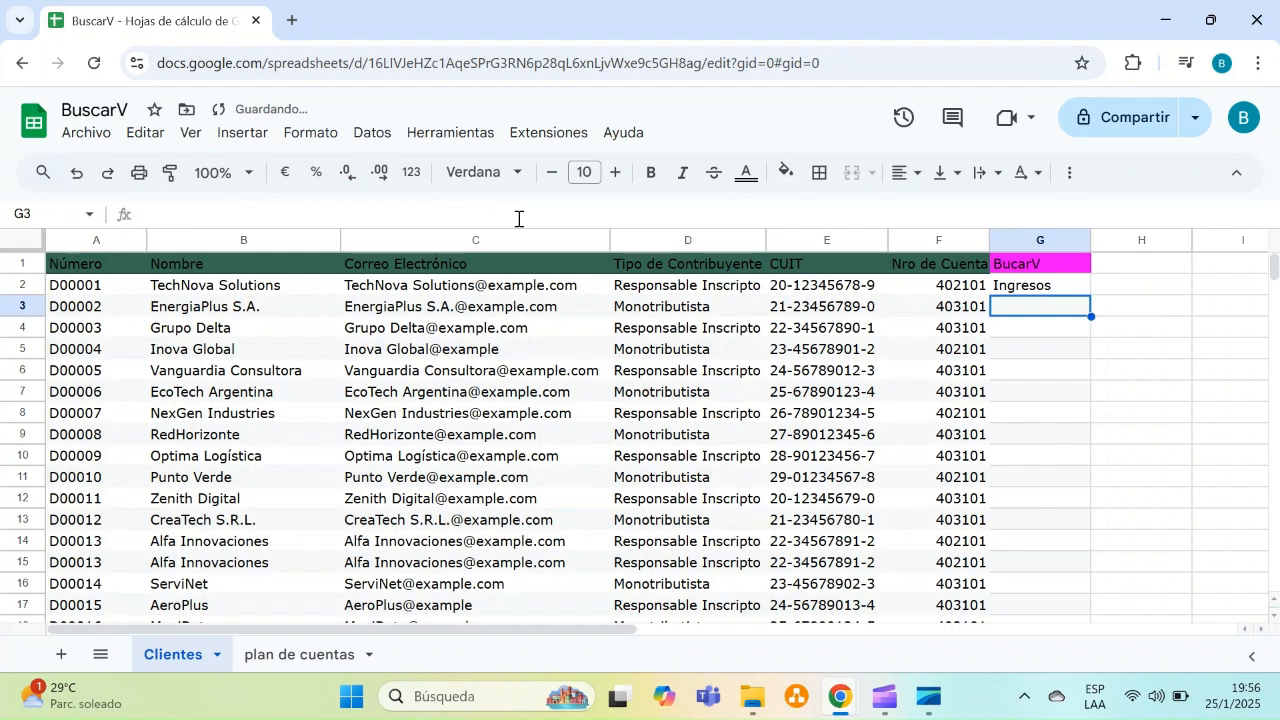
Fill the G2 BUSCARV formula down the whole BucarV column
click(1054, 290)
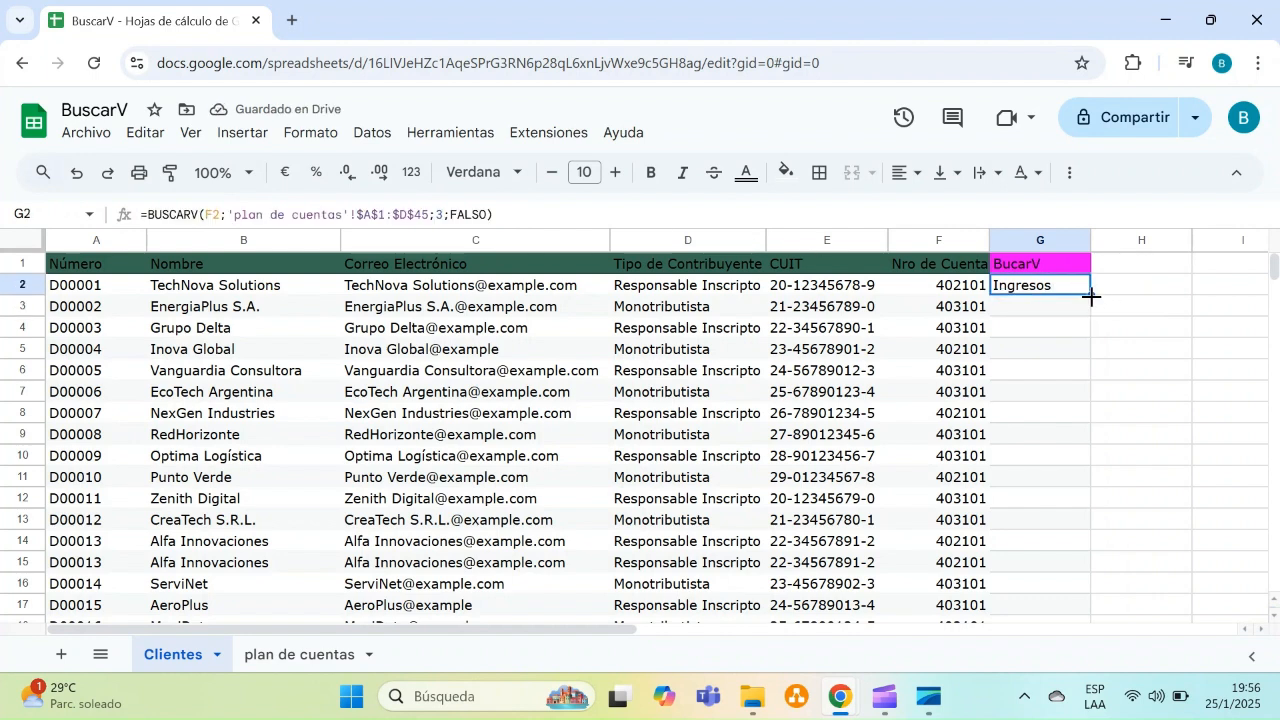
double_click(1091, 297)
click(1000, 456)
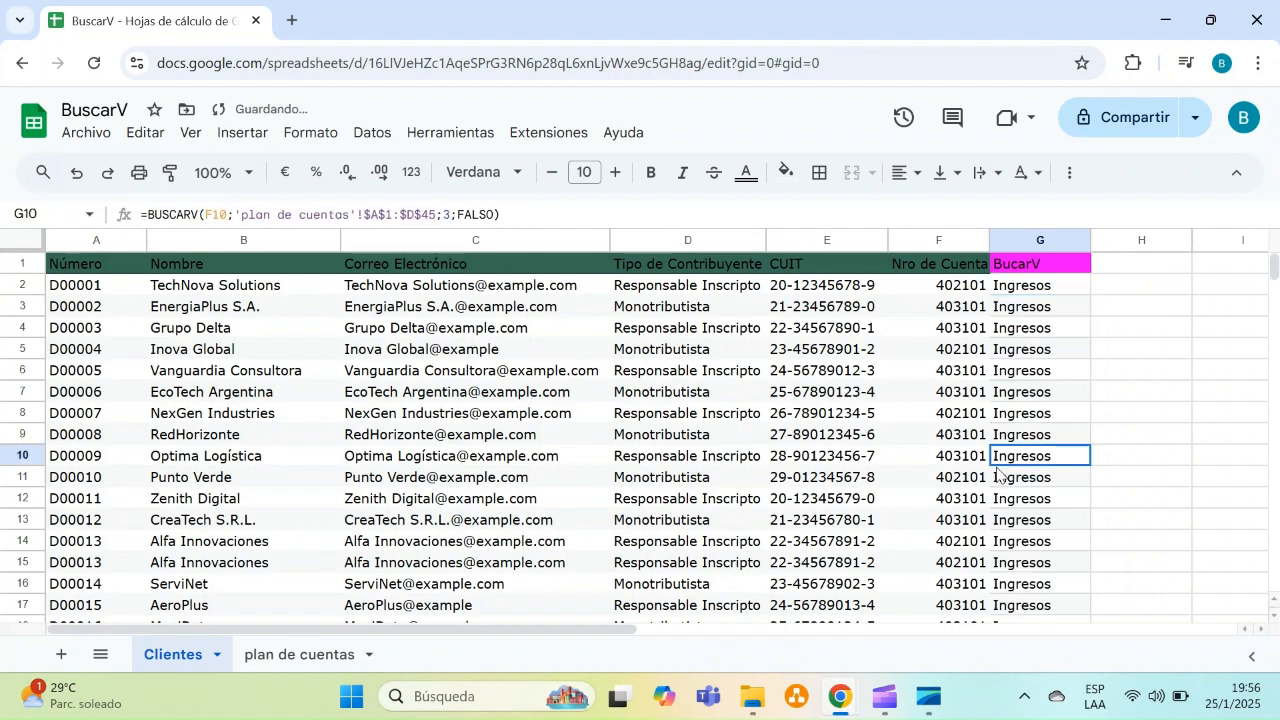
Review the returned account types down the BucarV column
key(Down)
key(Down)
key(Down)
key(Down)
key(Down)
key(Down)
key(Down)
key(Down)
key(Down)
key(Down)
key(Down)
key(Down)
key(Down)
key(Down)
key(Down)
key(Down)
key(Down)
key(Down)
key(Down)
key(Down)
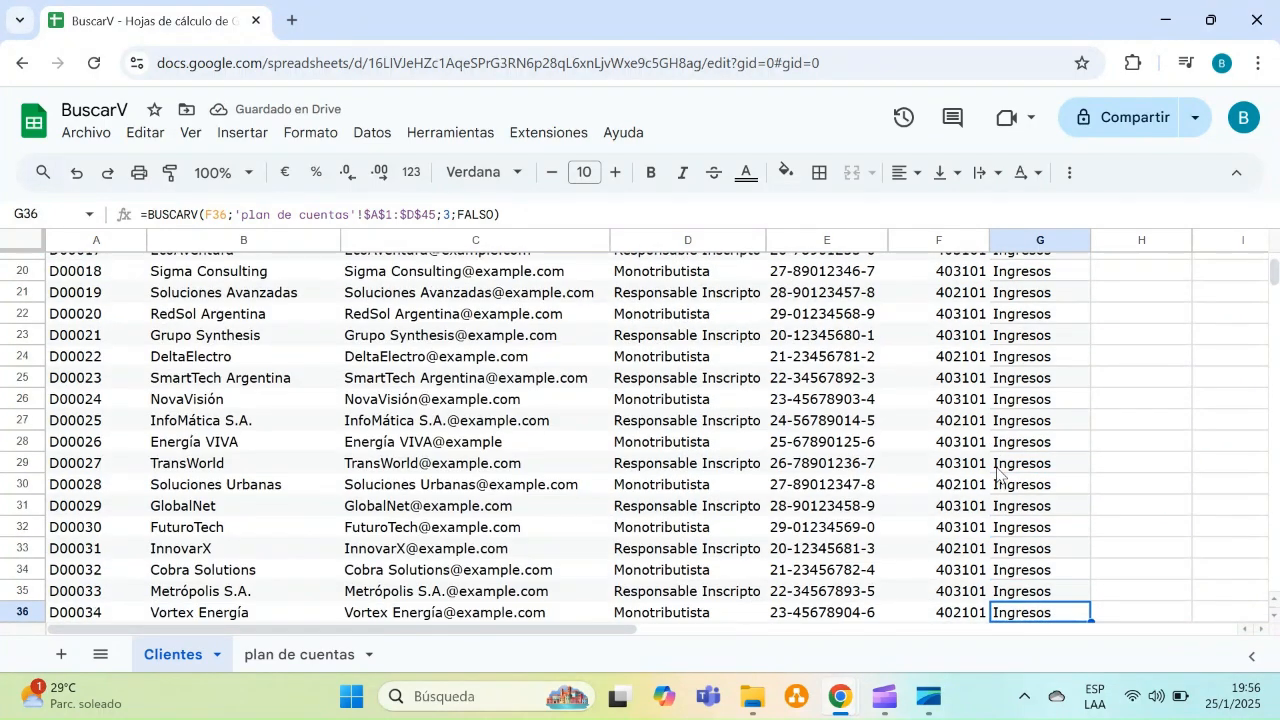
key(Down)
key(Down)
key(Down)
key(Down)
key(ctrl+Up)
key(Down)
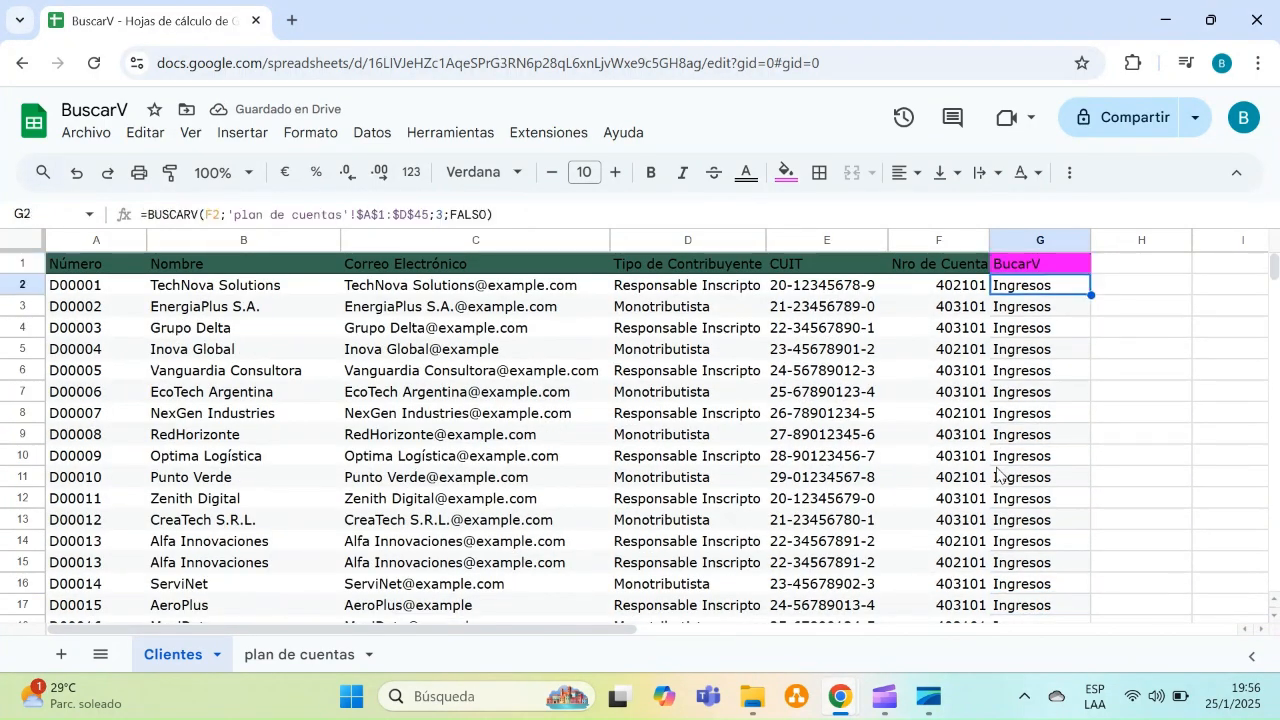
key(Up)
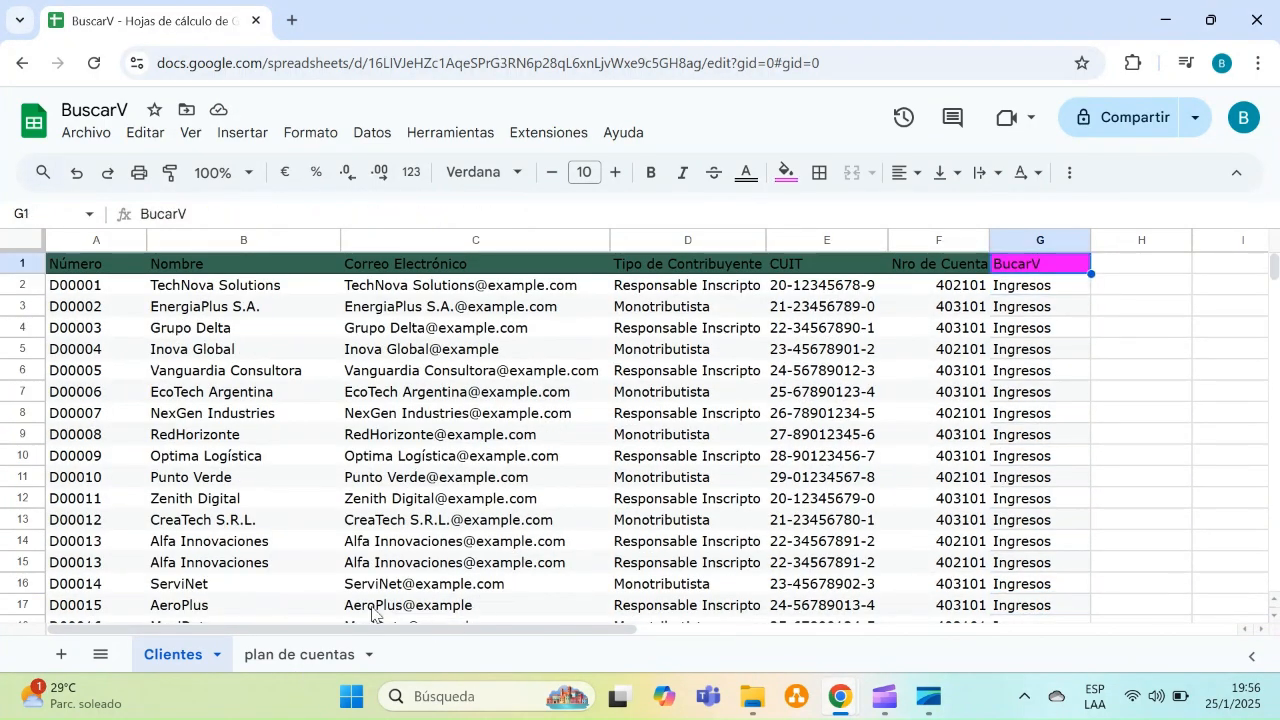
Check the plan de cuentas column headers and add the header Nombre de Cuenta in H1
click(311, 654)
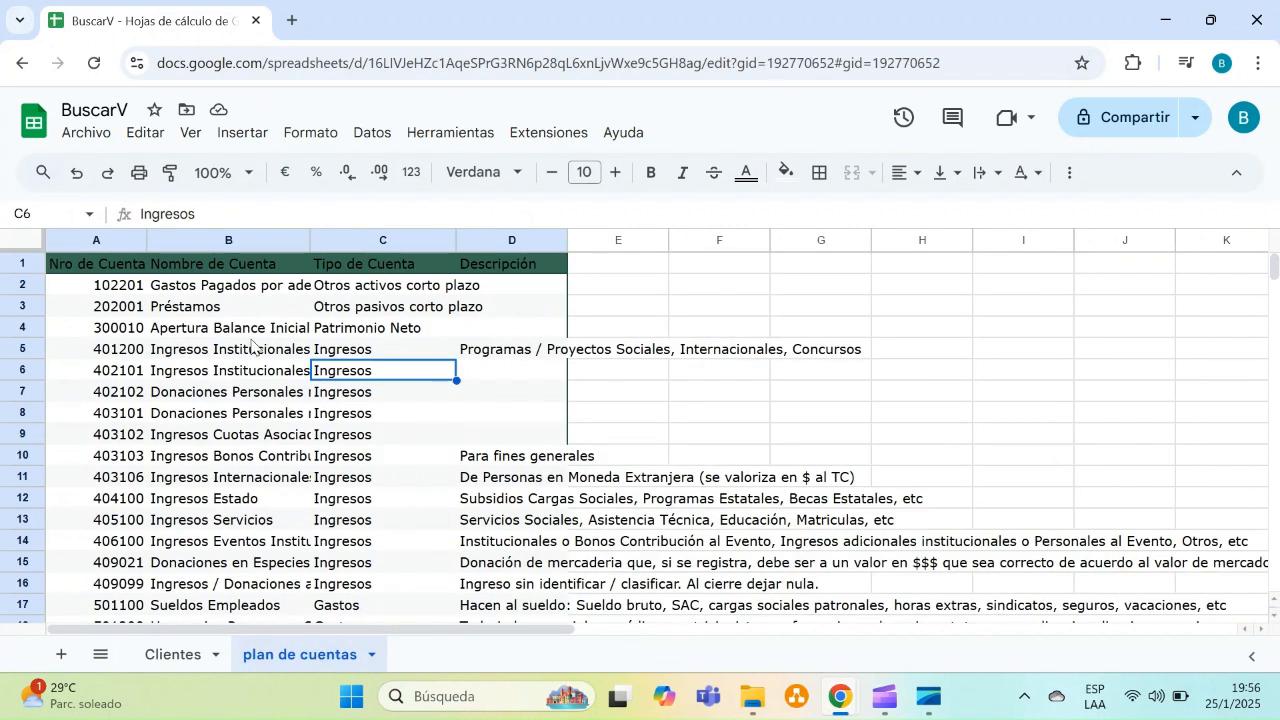
click(214, 272)
click(174, 655)
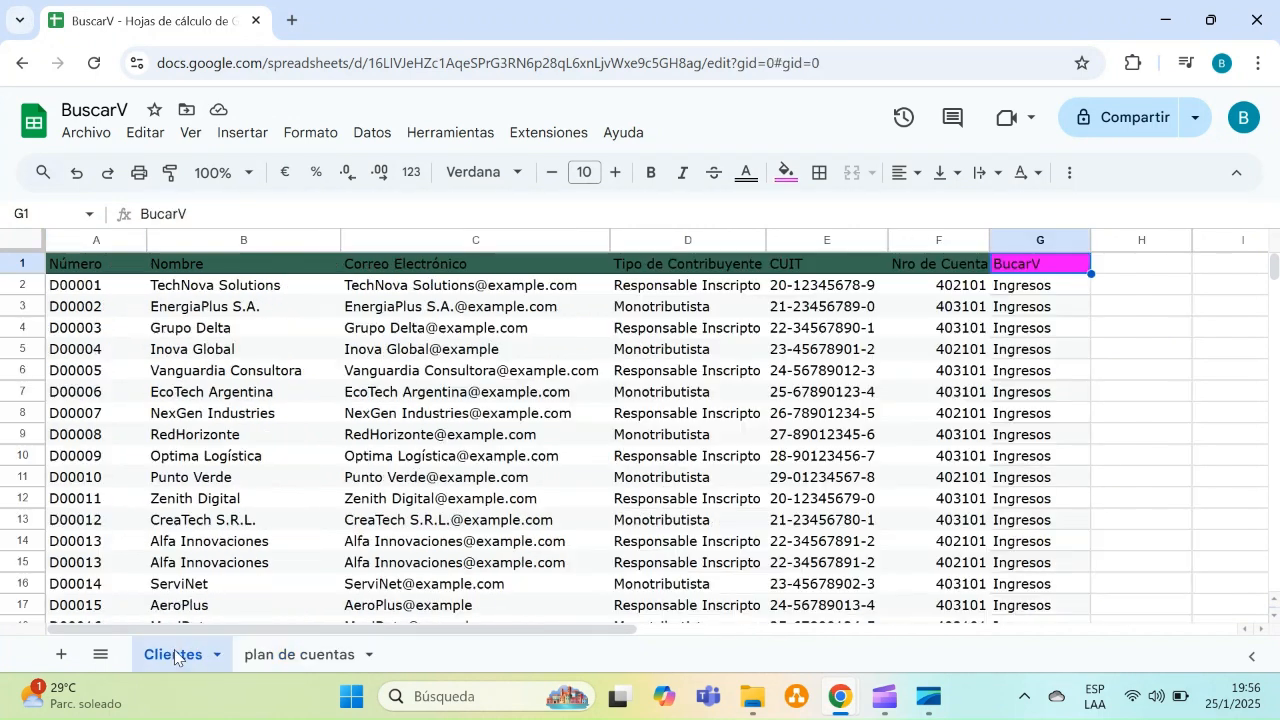
click(1131, 268)
text(Nombre de Cuenta)
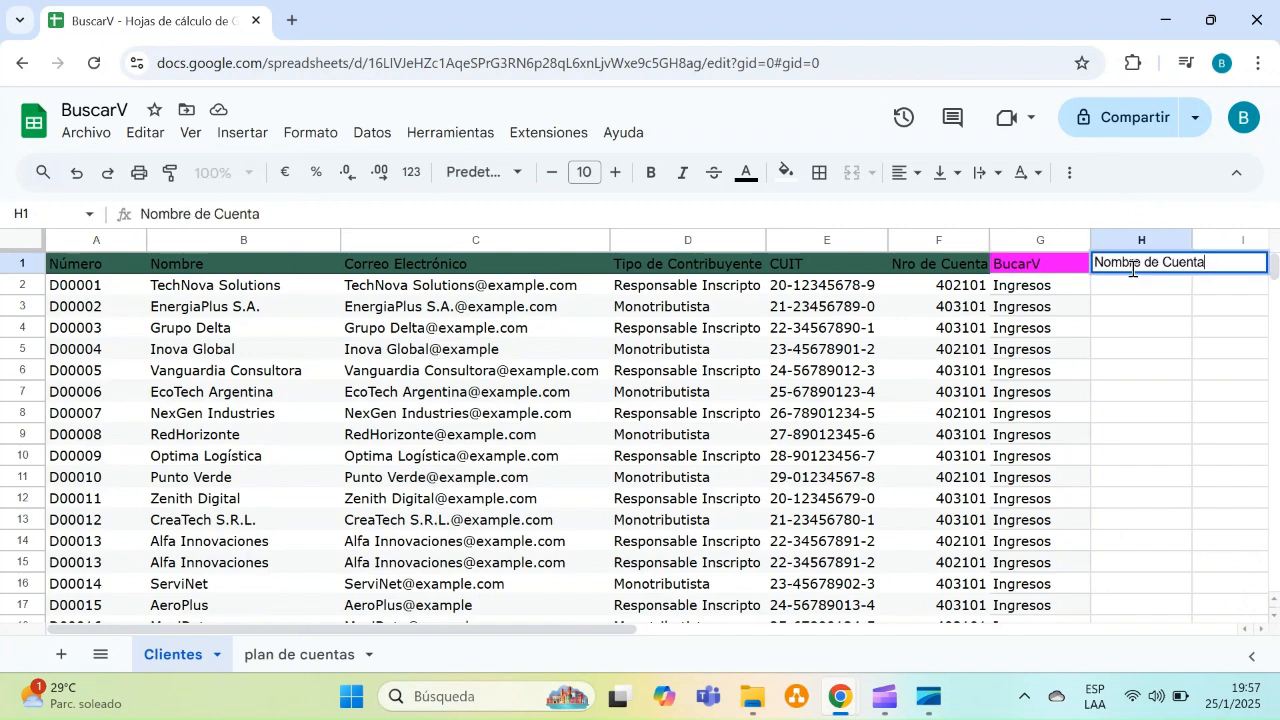
click(1136, 318)
Fill the H1 header cell with orange and autofit column H's width
click(1139, 268)
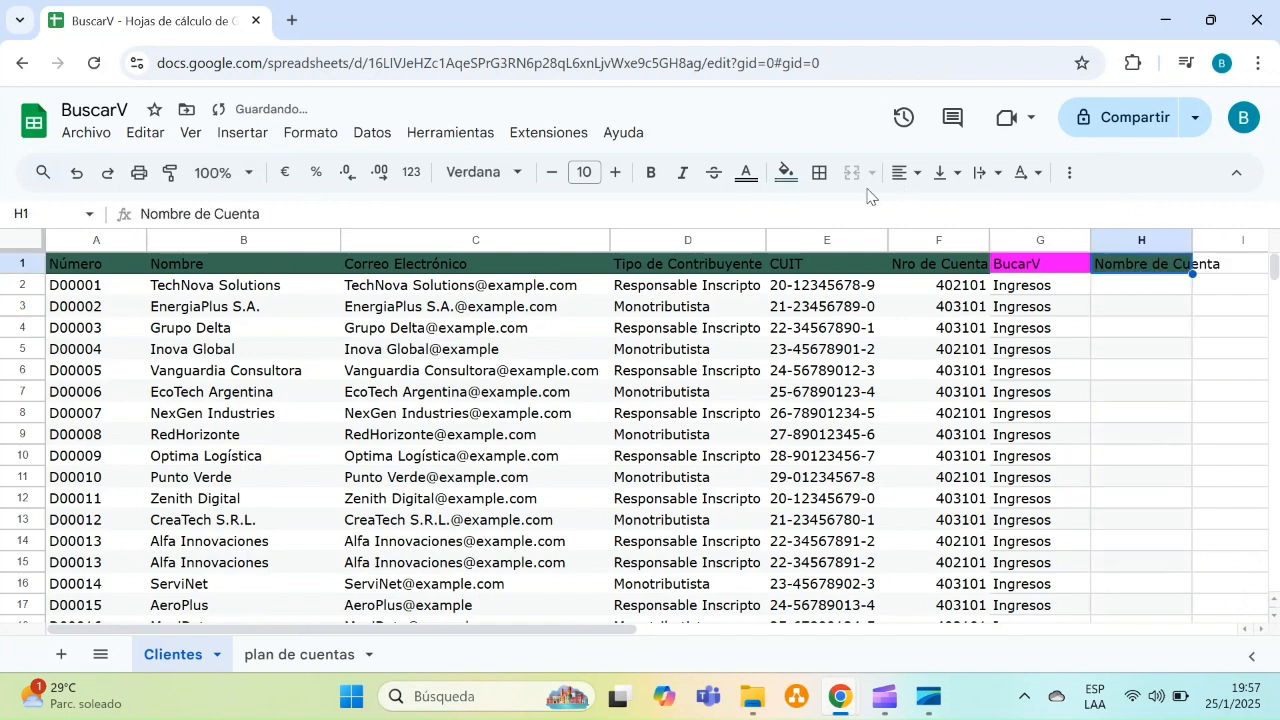
click(786, 172)
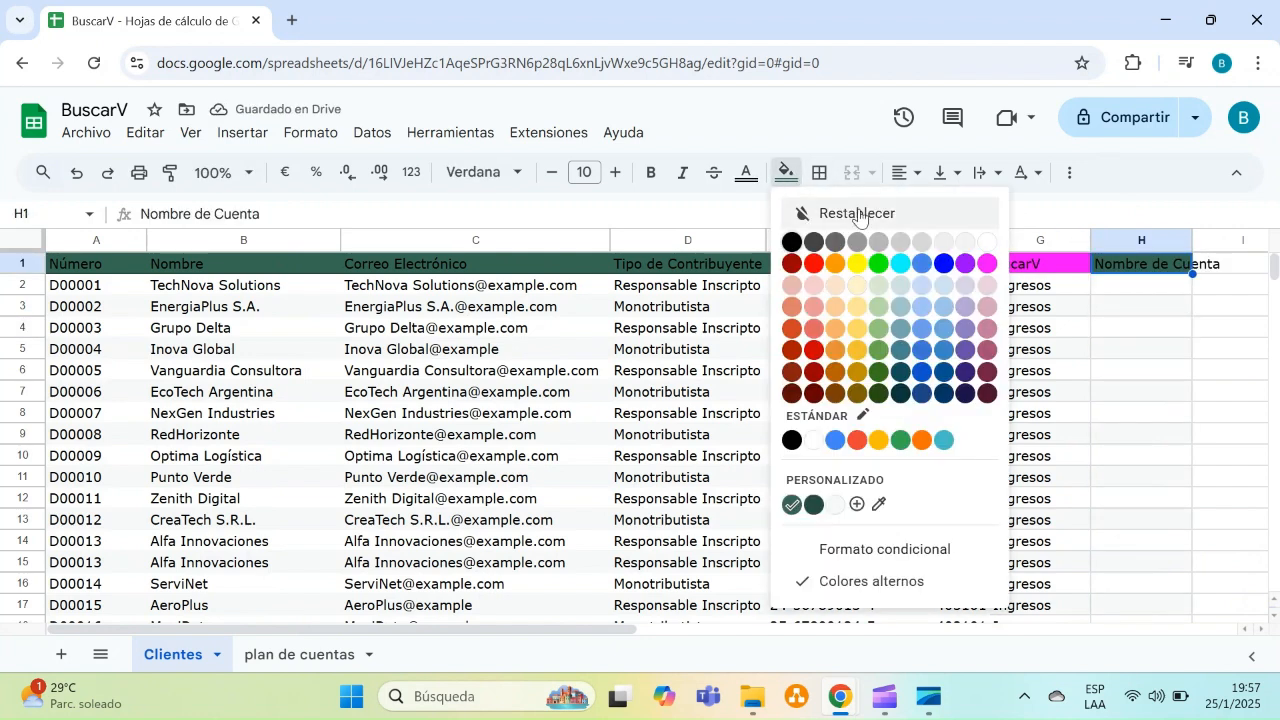
click(845, 268)
click(1145, 370)
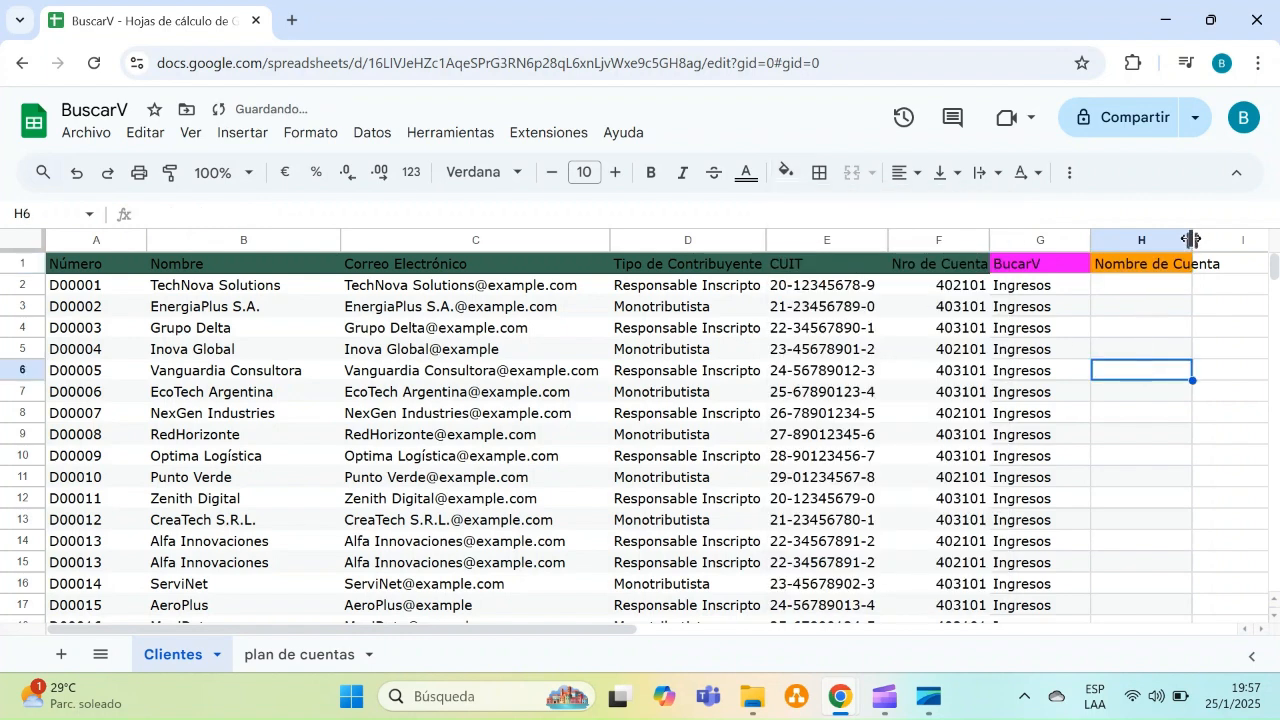
double_click(1191, 240)
Start a BUSCARV formula in H2 with F2 as the lookup value
click(1133, 289)
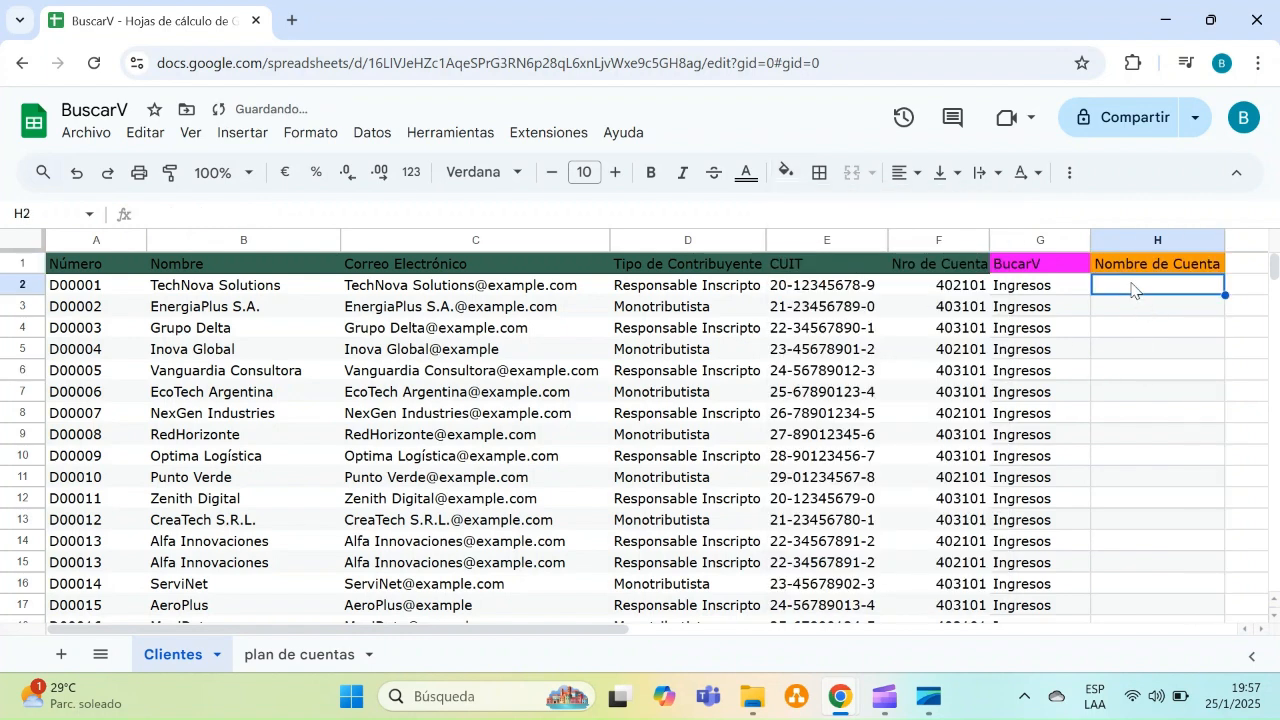
text(=buscar)
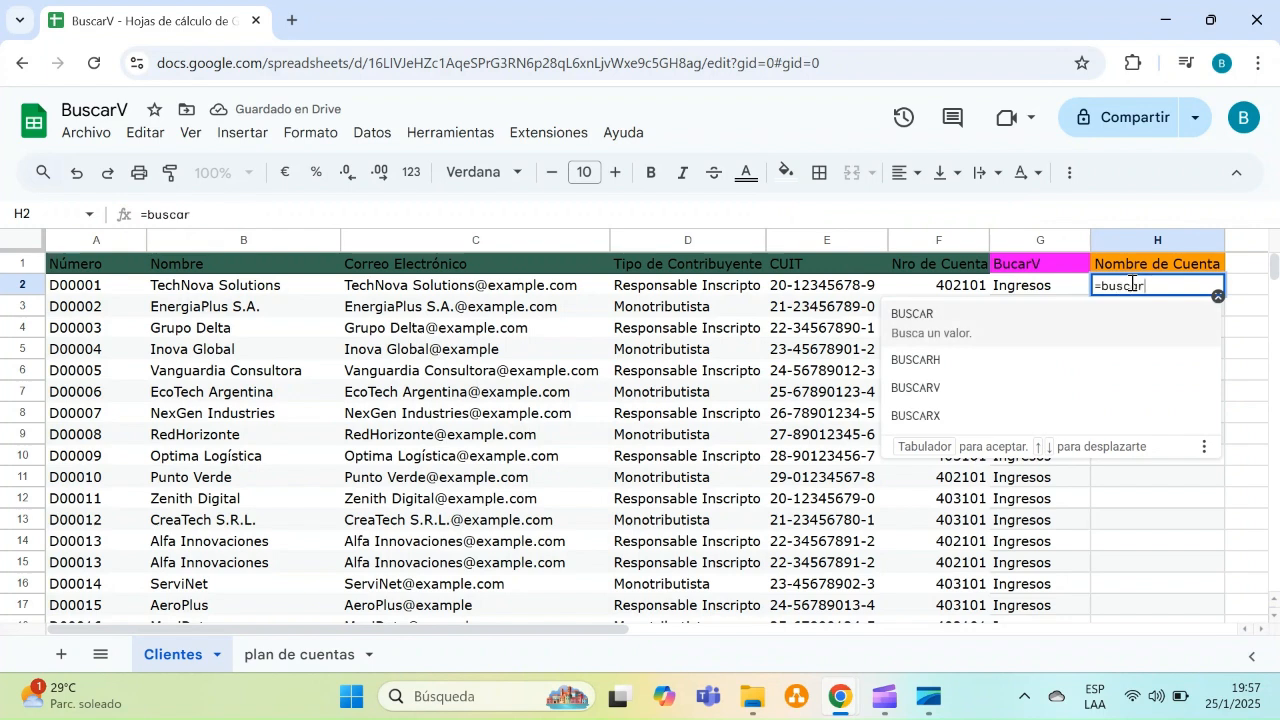
click(950, 389)
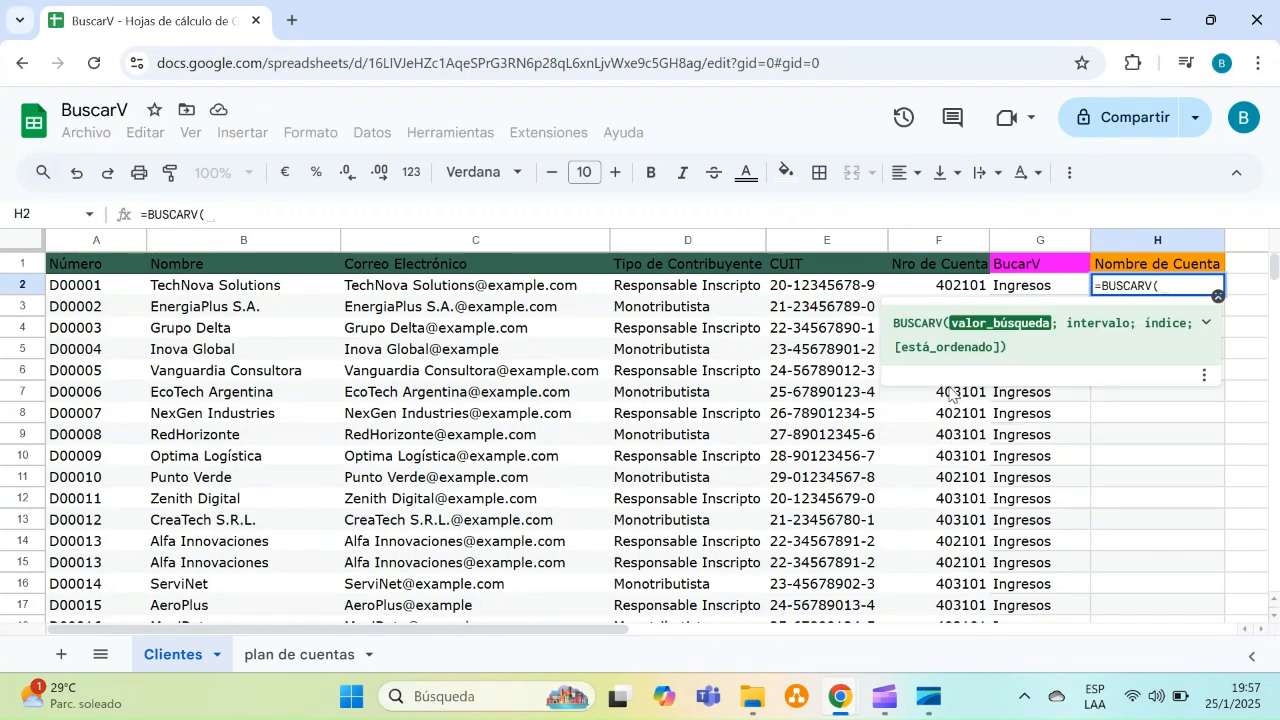
click(961, 294)
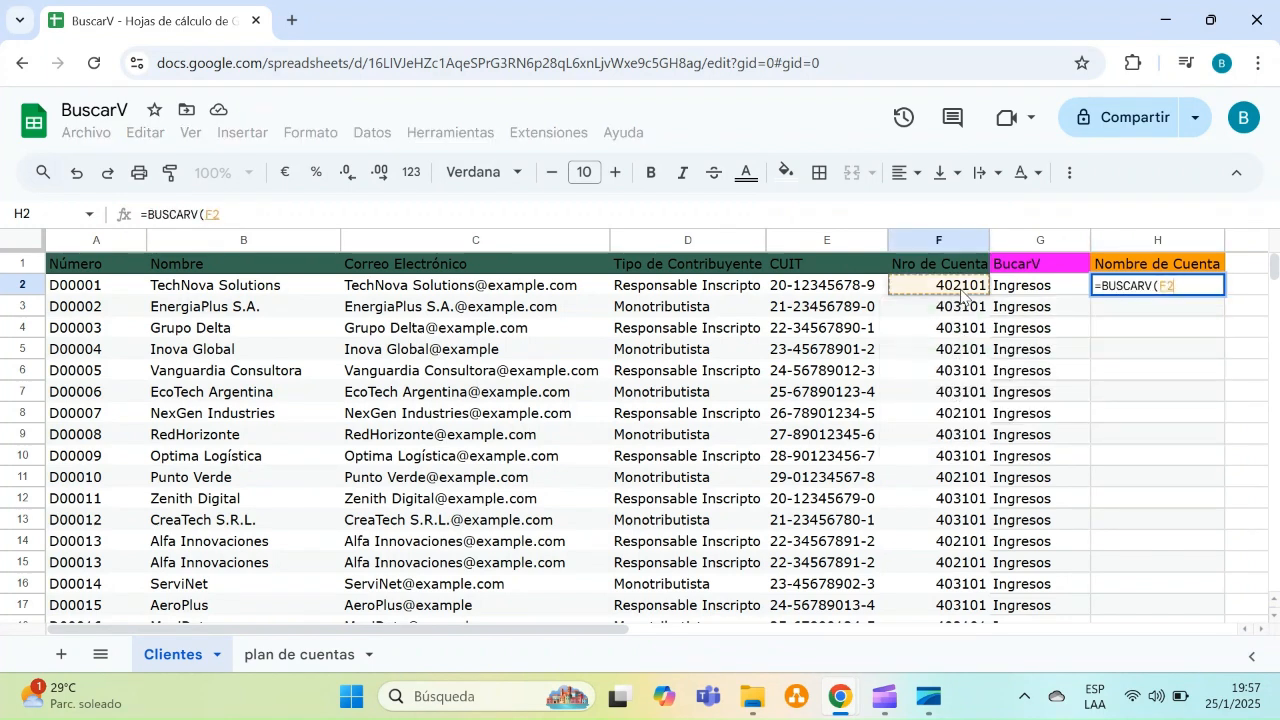
text(;)
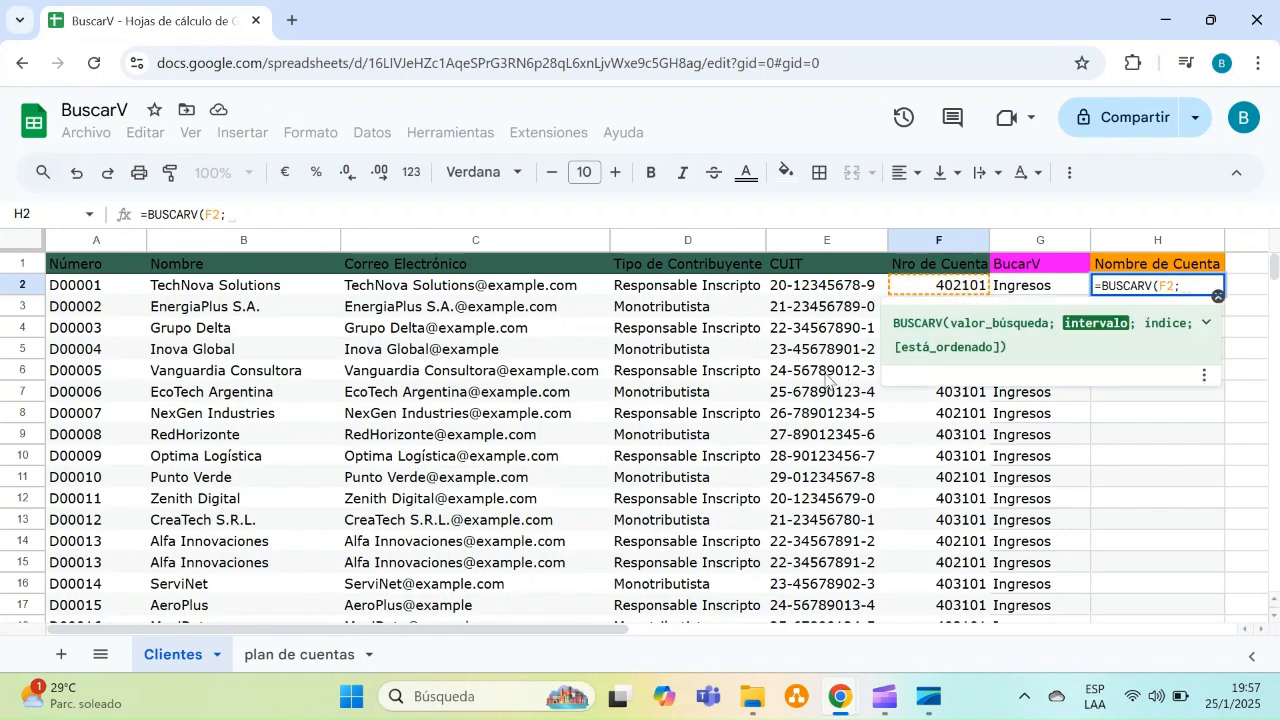
Set the lookup table to the absolute range 'plan de cuentas'!$A$1:$D$45
click(330, 655)
click(86, 268)
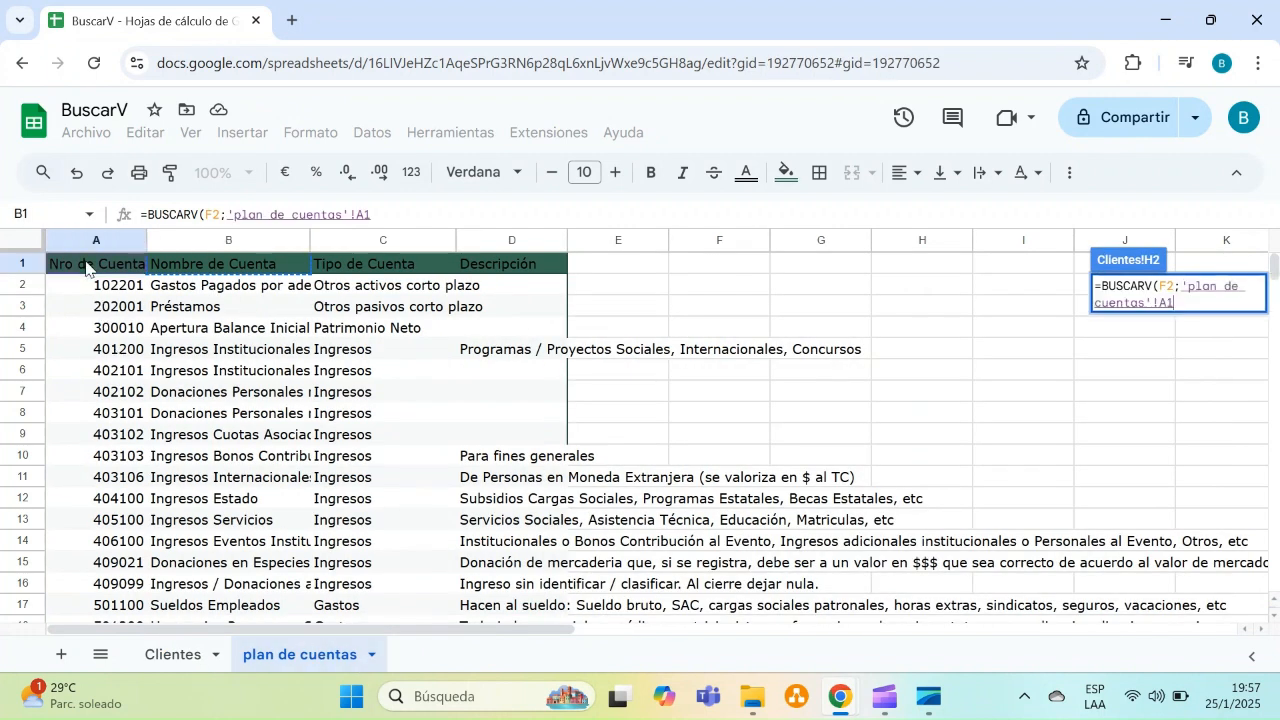
key(shift+Right)
key(shift+Right)
key(shift+Right)
key(ctrl+shift+Down)
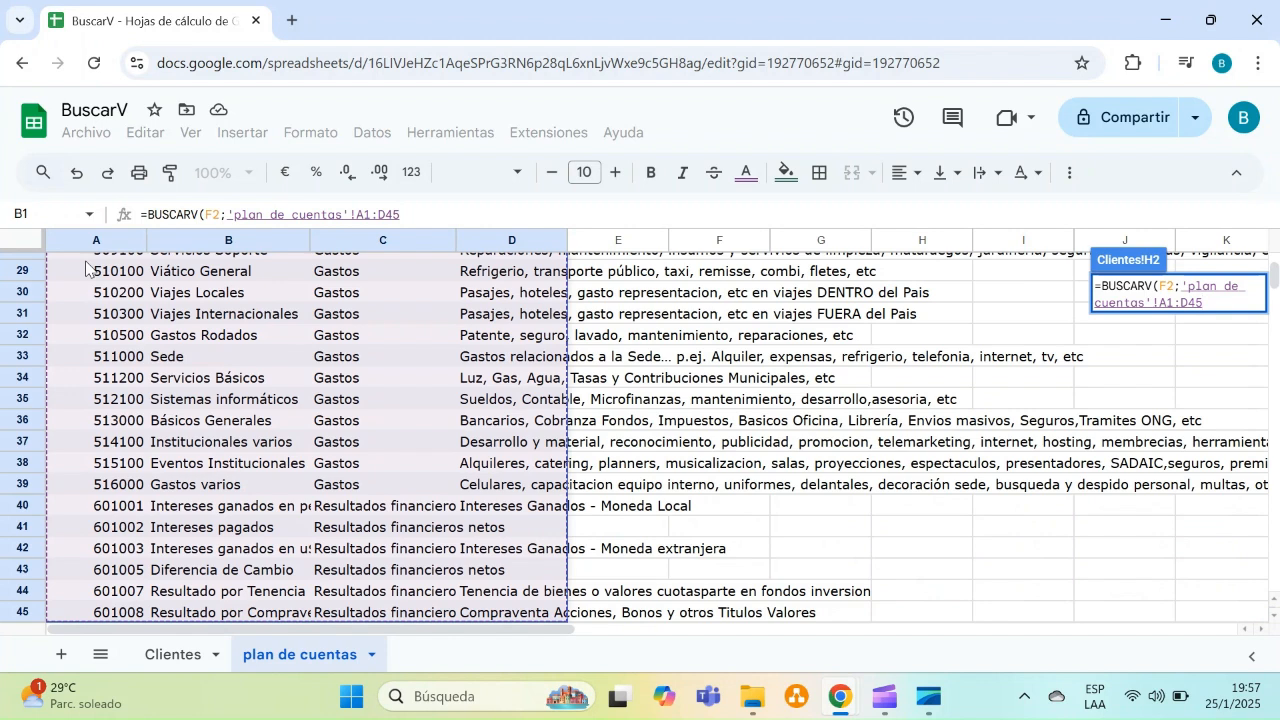
key(F4)
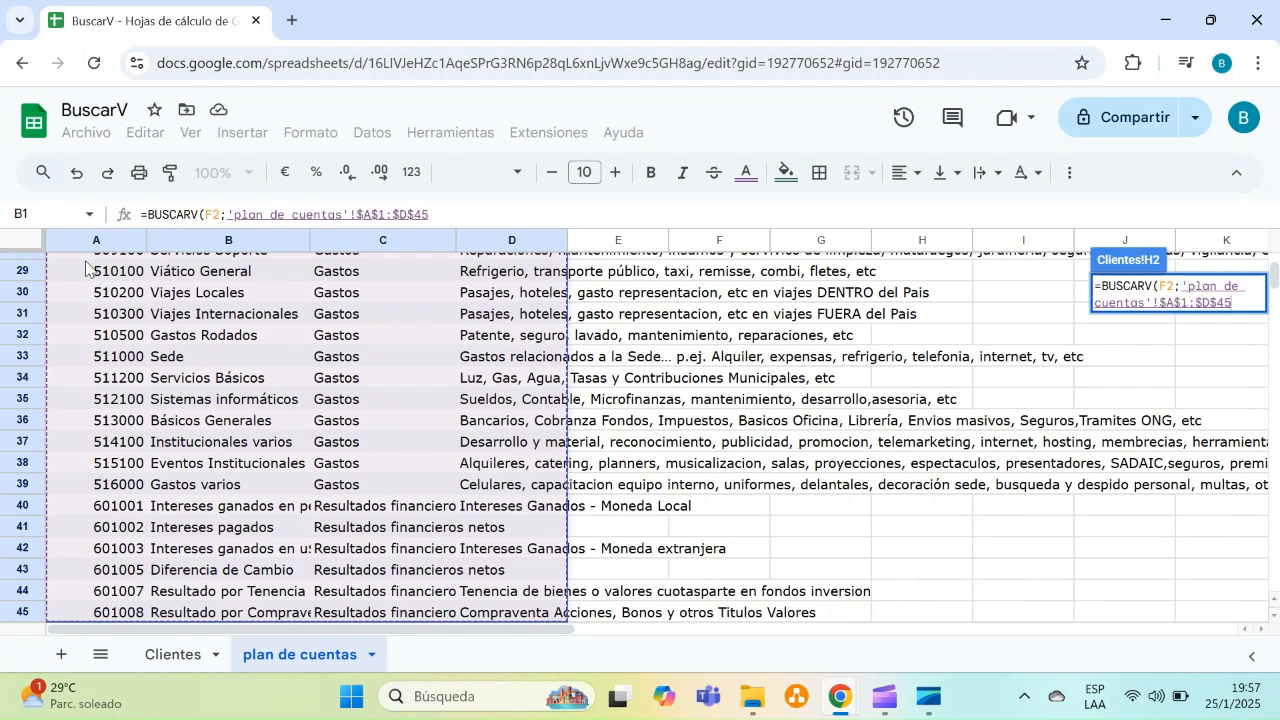
text(;)
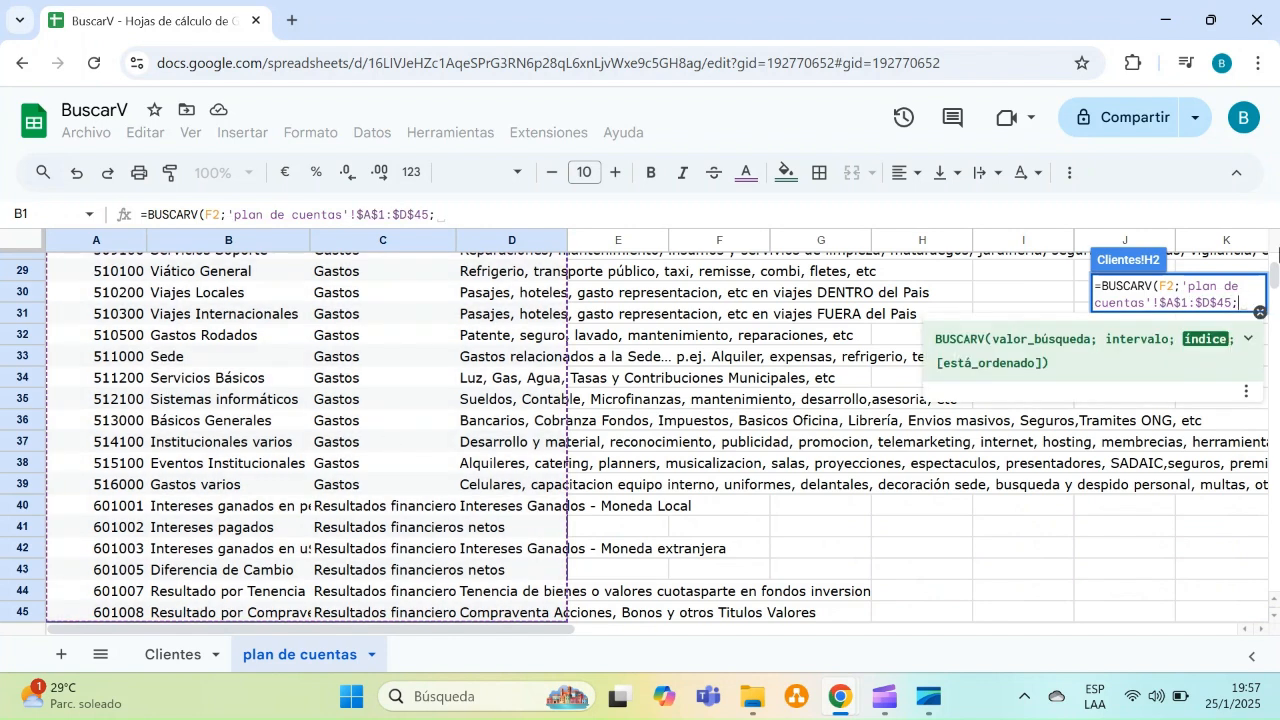
Set the column index to 2, add FALSO as the sorted argument and enter the H2 formula
scroll(1274, 258, up, 6)
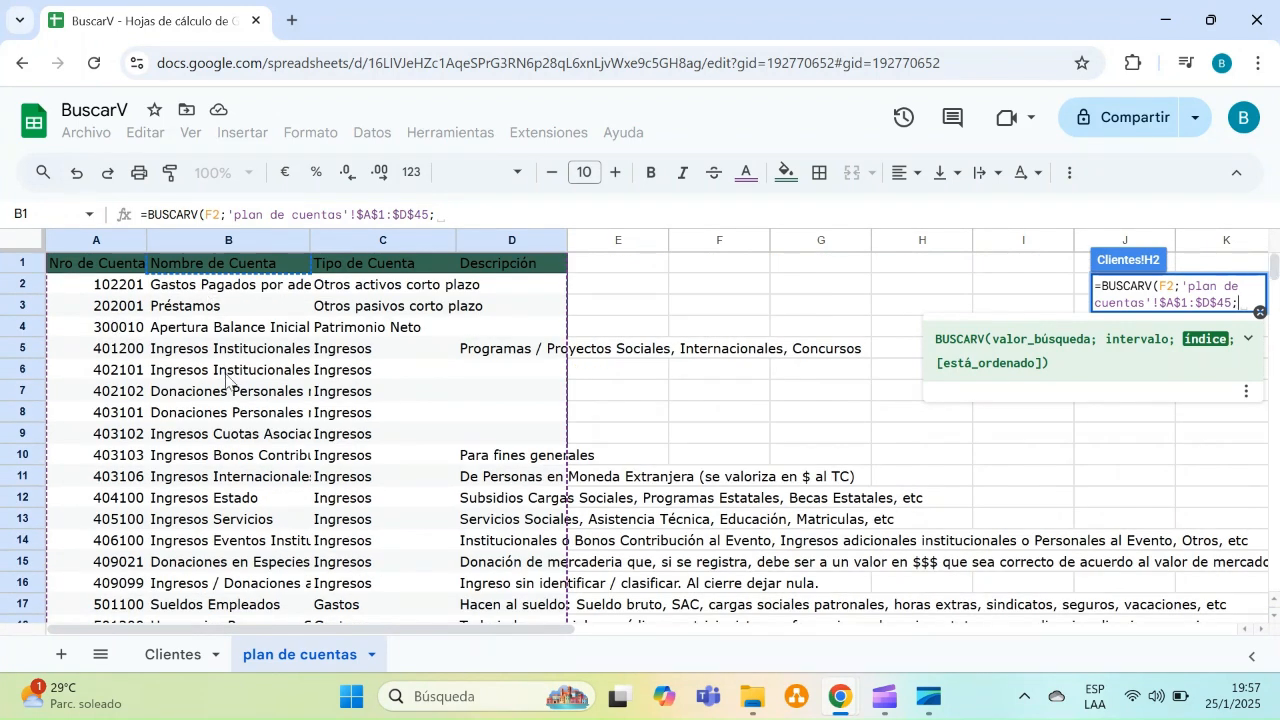
text(2)
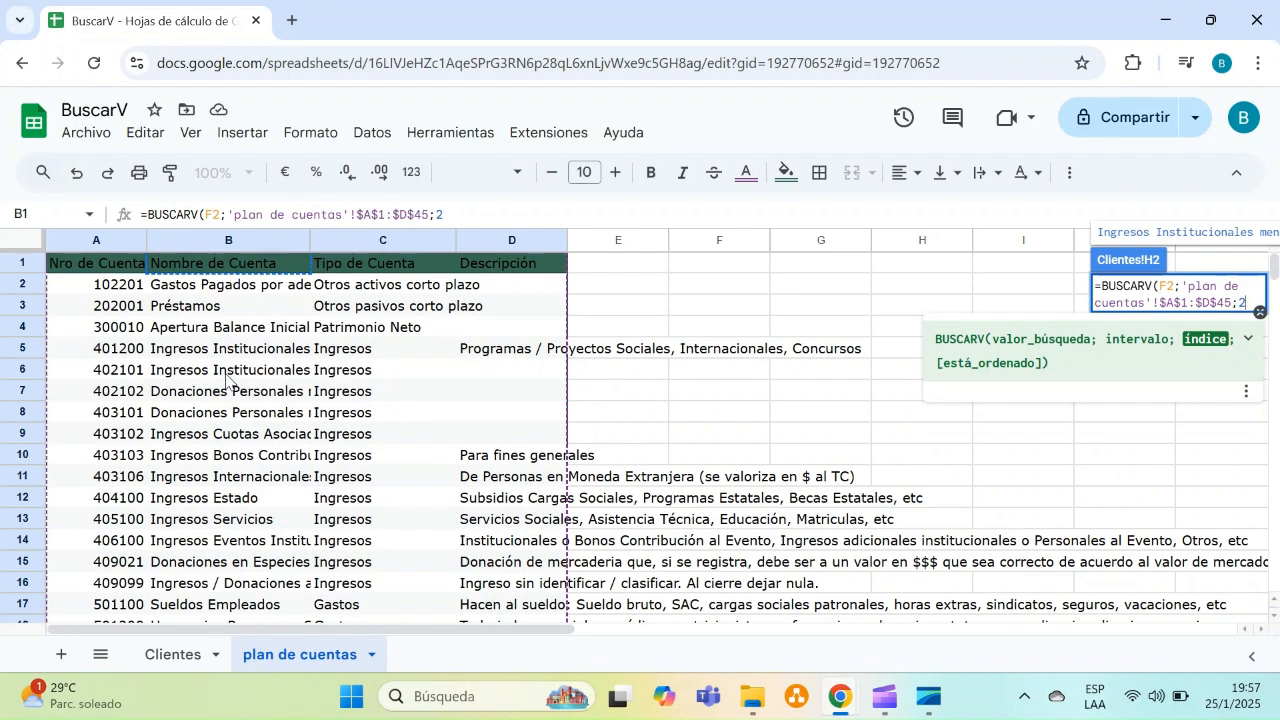
text(;fal)
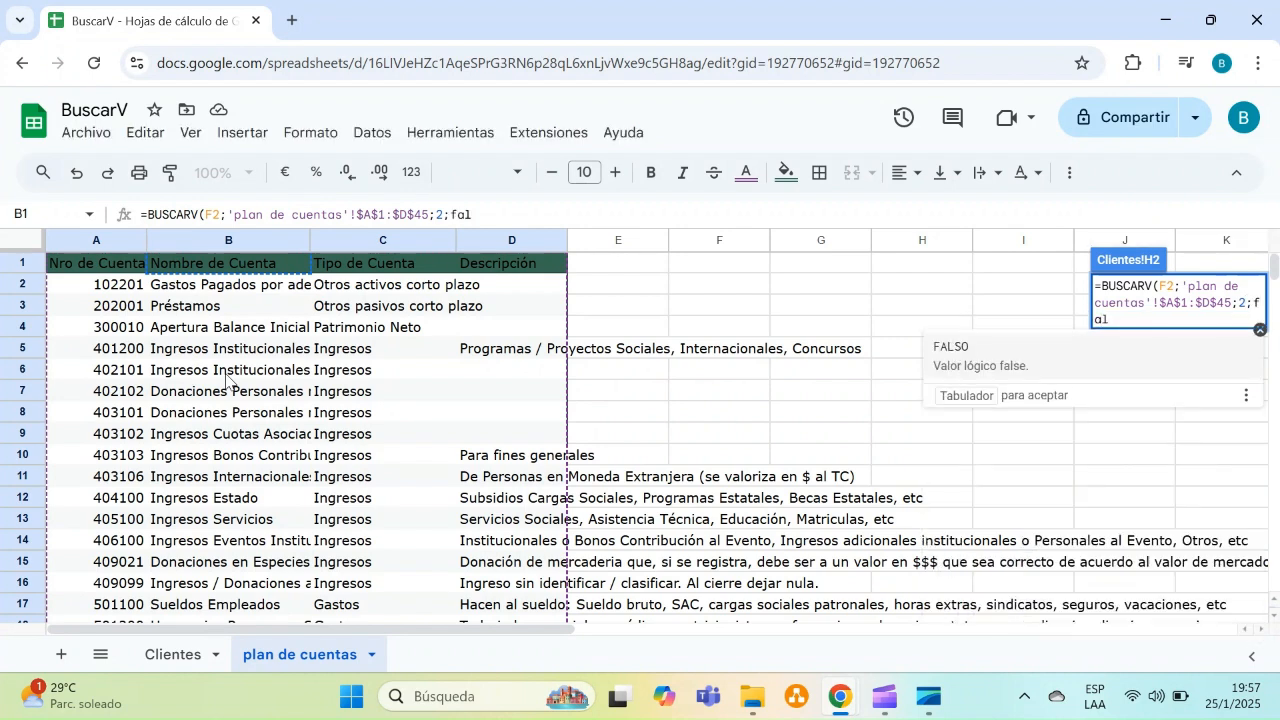
text(so))
key(Return)
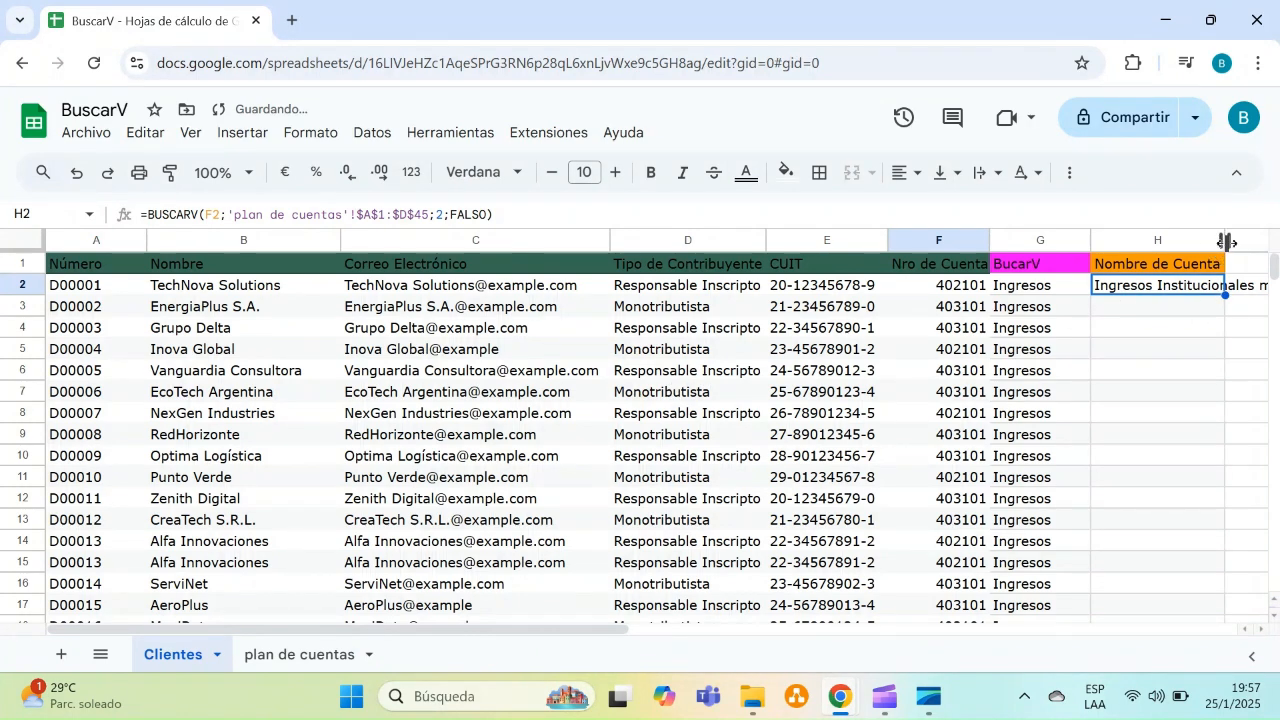
Fill the H2 formula down the Nombre de Cuenta column and autofit column H
drag(1224, 262, 1268, 560)
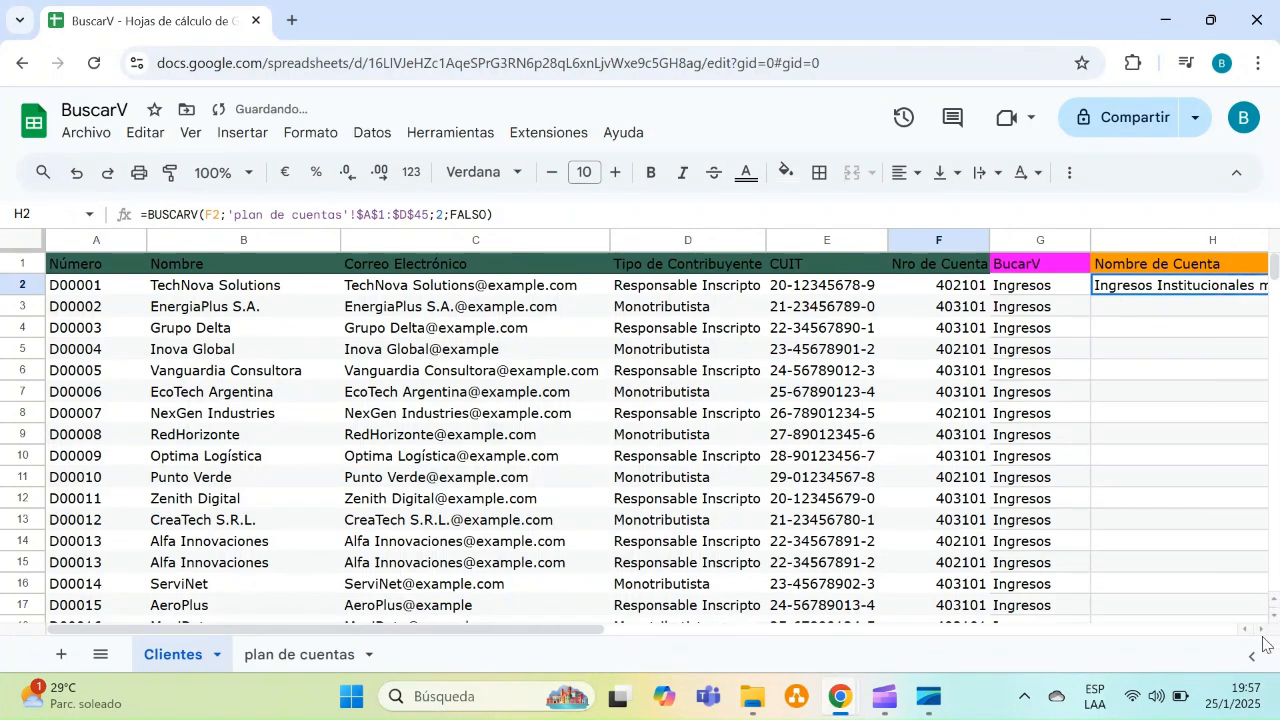
click(1236, 545)
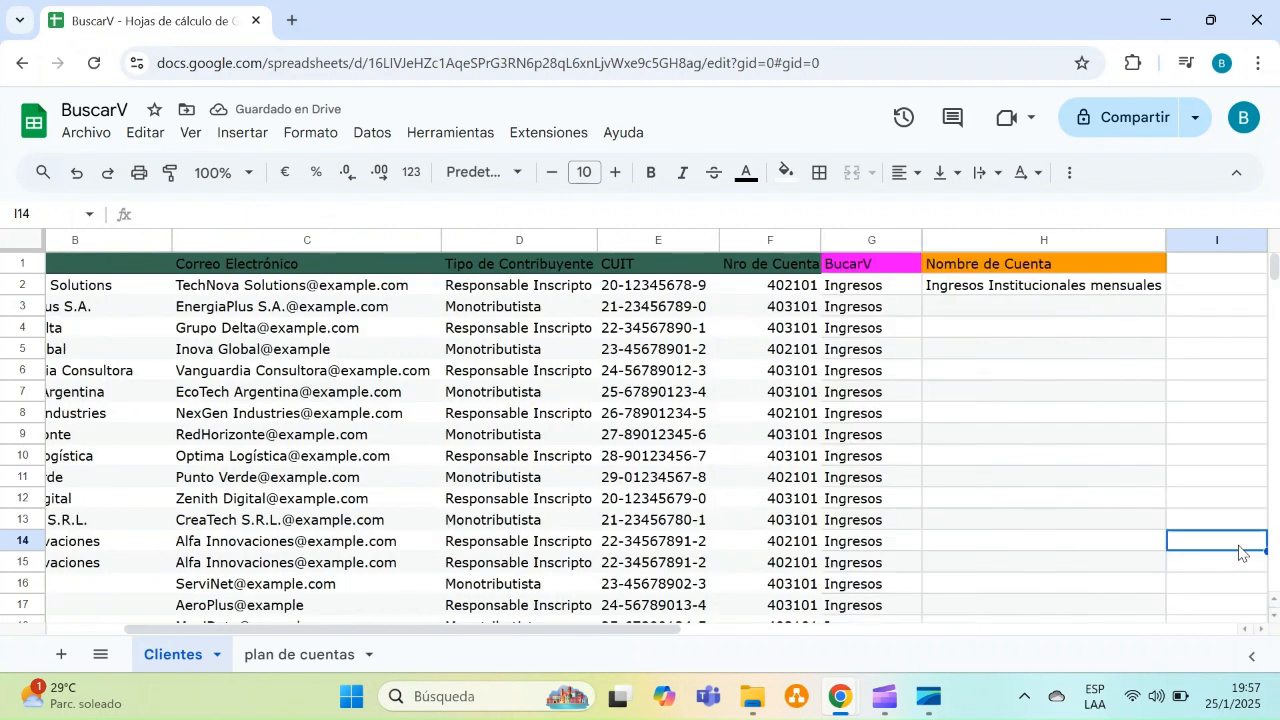
click(1048, 290)
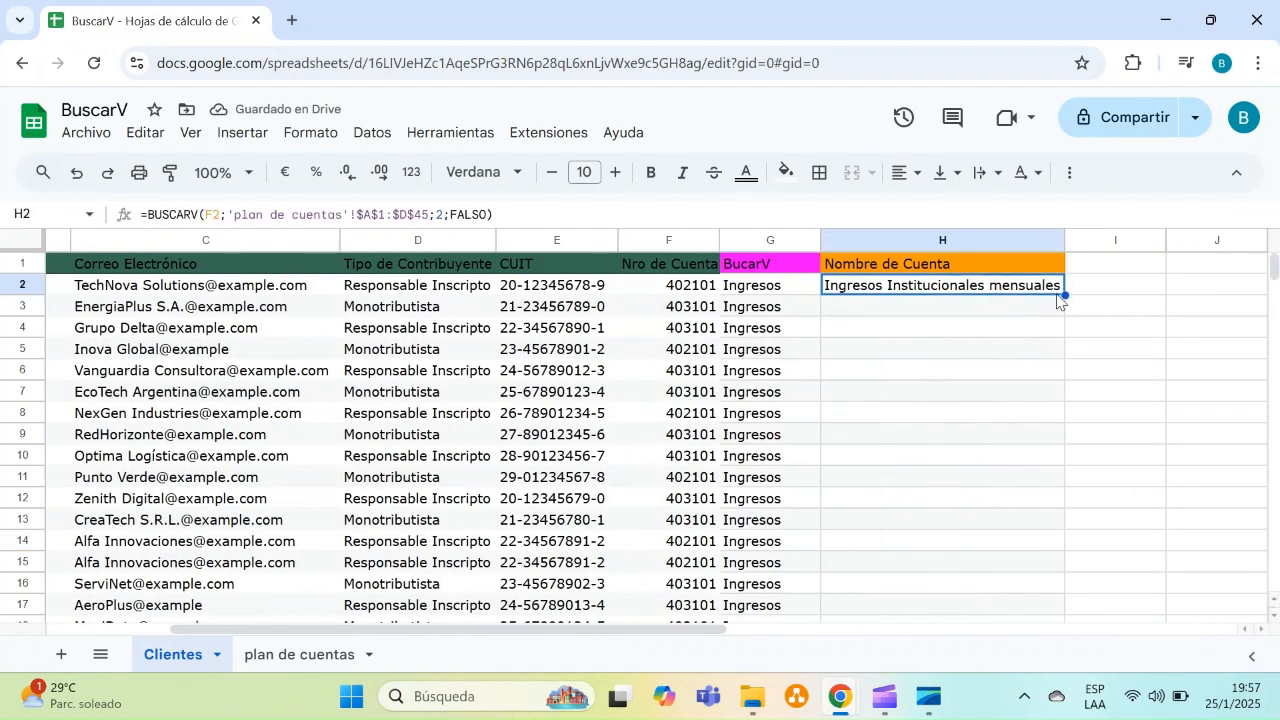
double_click(1064, 295)
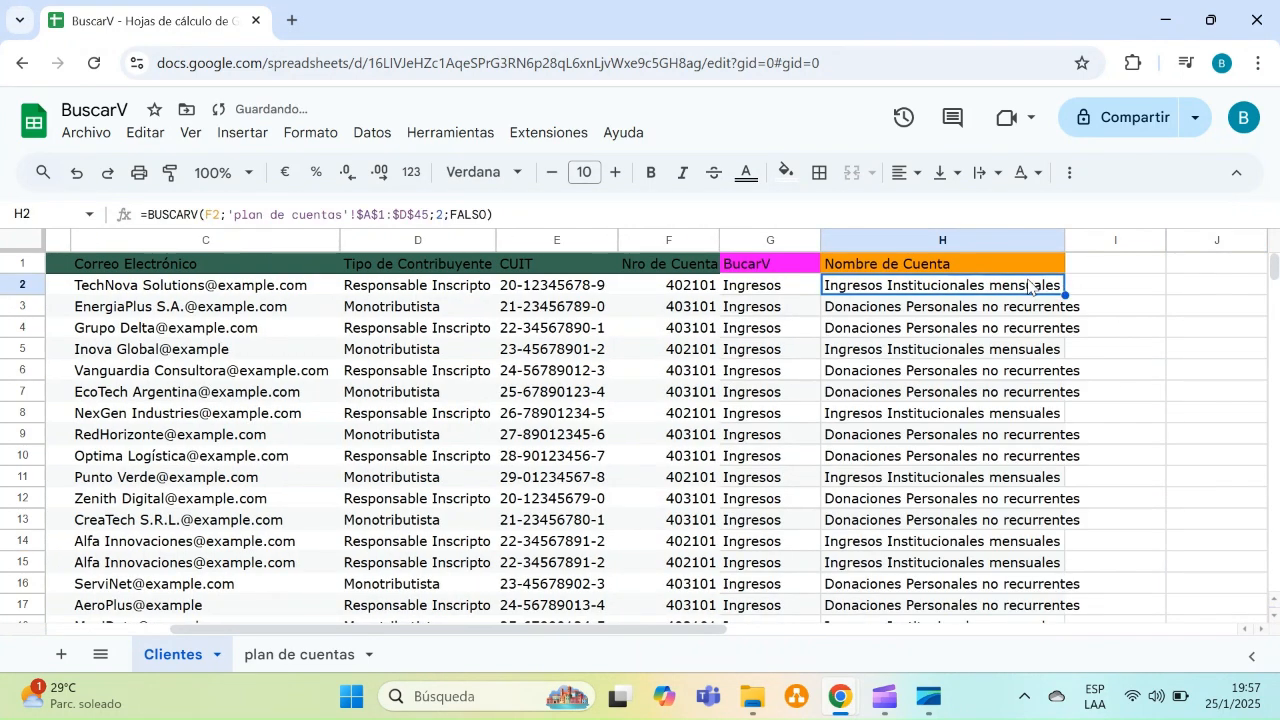
double_click(1065, 241)
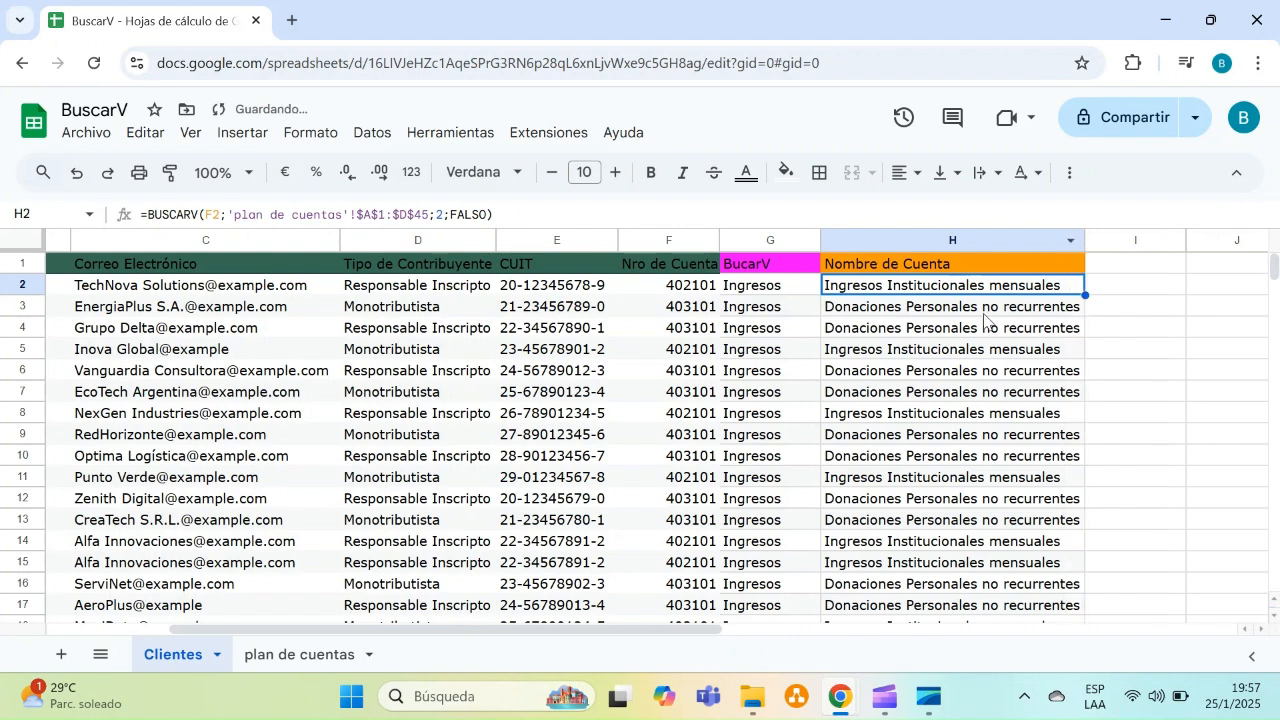
Review the account names returned down the Nombre de Cuenta column
click(872, 336)
key(Up)
key(Up)
key(Down)
key(Down)
key(Down)
key(Down)
key(Down)
key(Down)
key(Down)
key(Down)
key(Down)
key(Down)
key(Down)
key(Down)
key(Down)
key(Down)
key(Down)
key(Down)
key(Down)
key(Down)
key(Down)
key(Down)
key(Down)
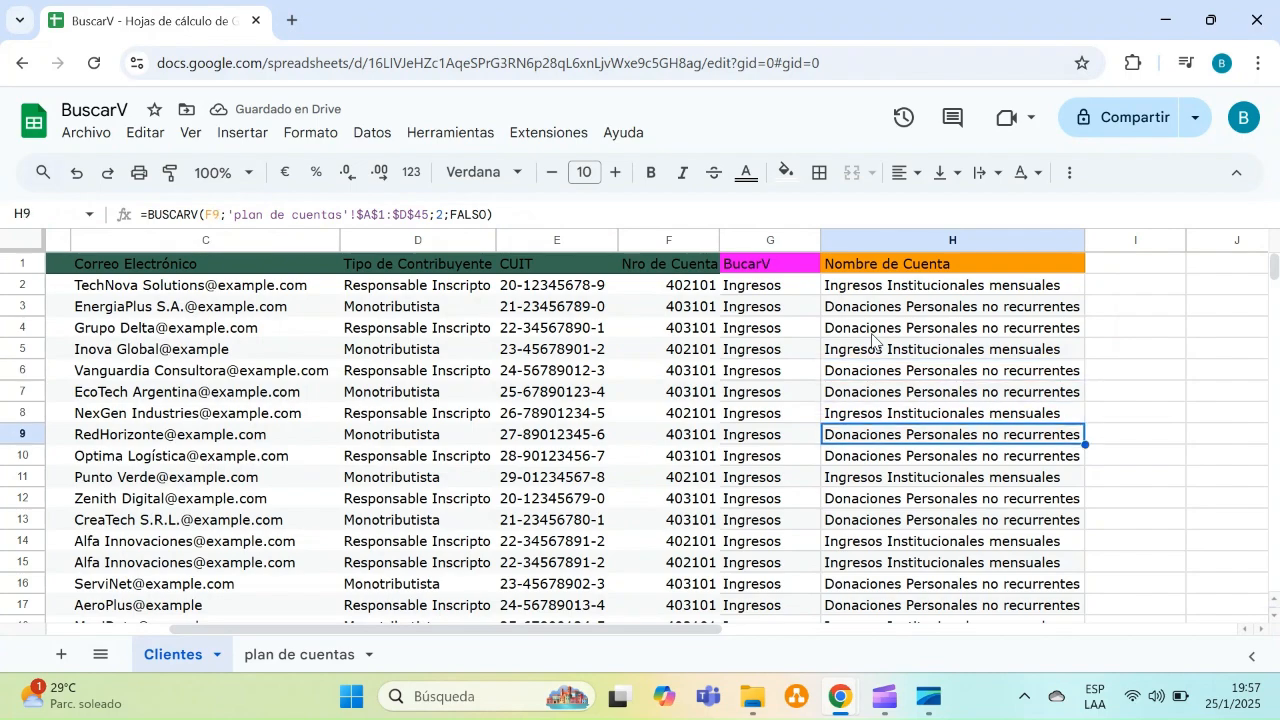
key(Up)
key(Up)
key(Up)
key(Up)
key(Up)
key(Up)
key(Up)
key(Up)
key(Up)
key(Up)
key(Up)
key(Up)
key(Up)
key(Up)
key(Up)
key(Up)
key(Up)
key(Up)
key(Up)
key(Up)
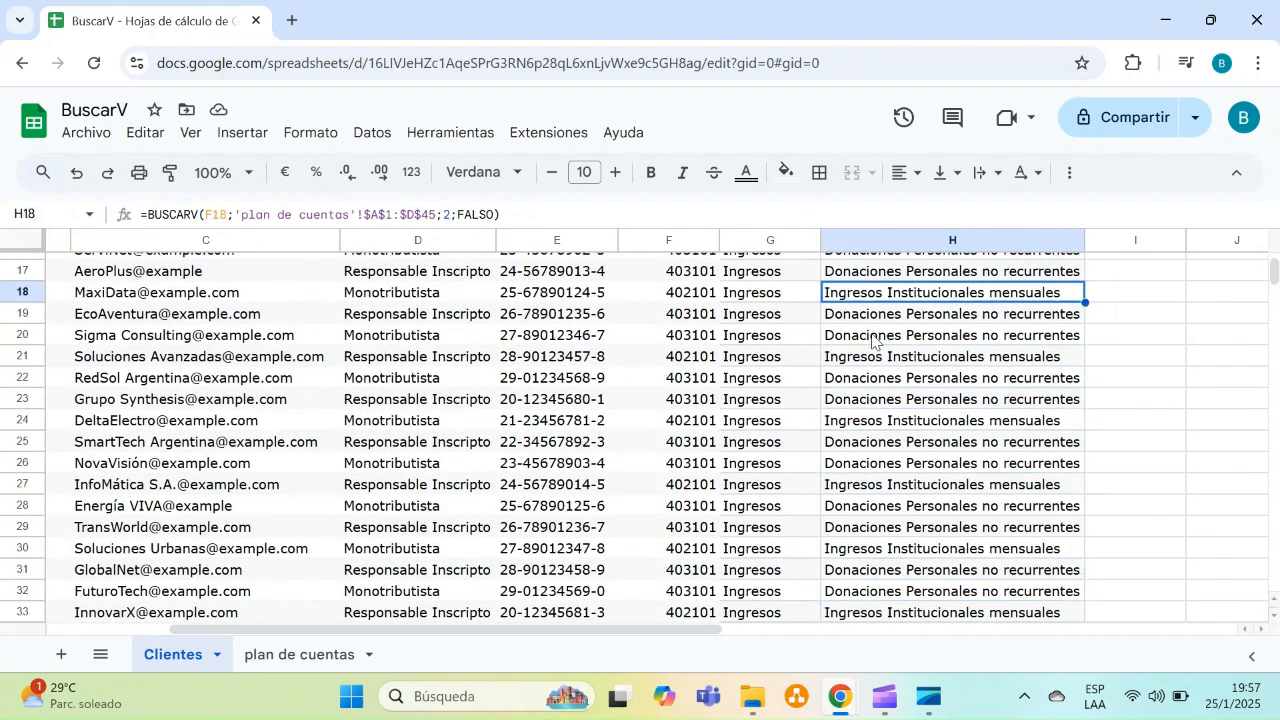
key(Down)
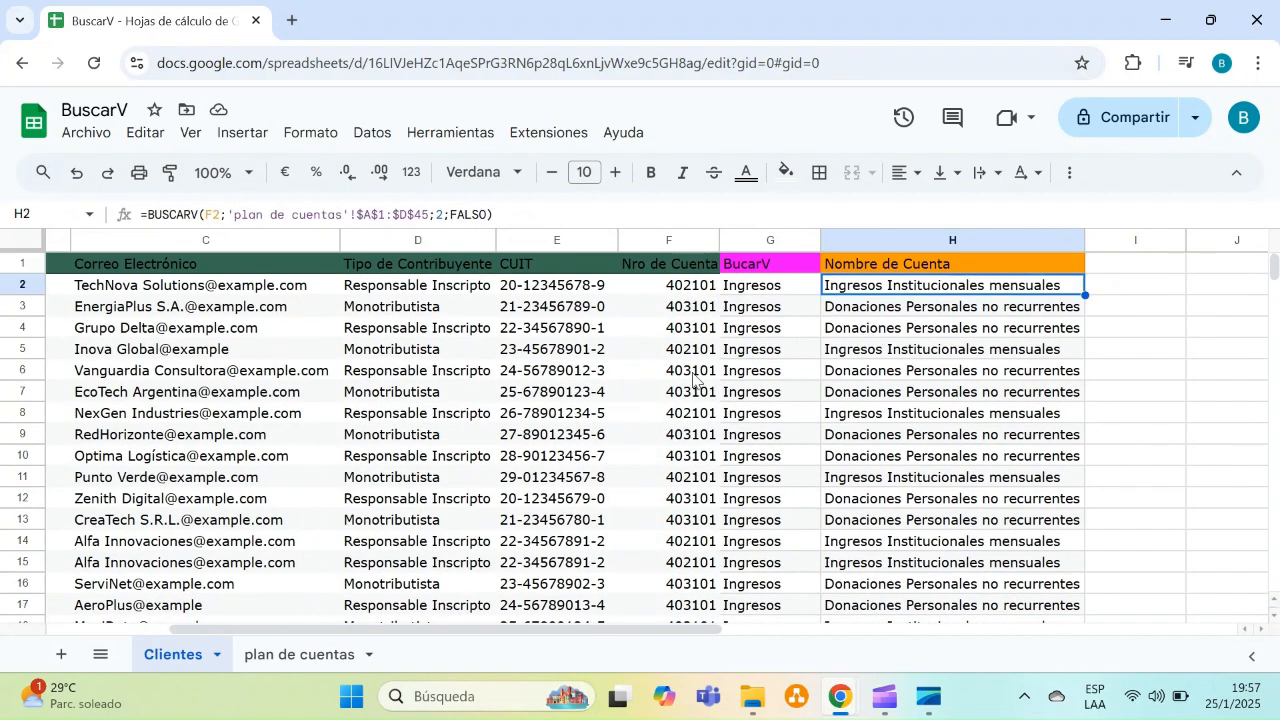
Make the lookup range in the G2 formula relative as 'plan de cuentas'!A1:D45
click(790, 289)
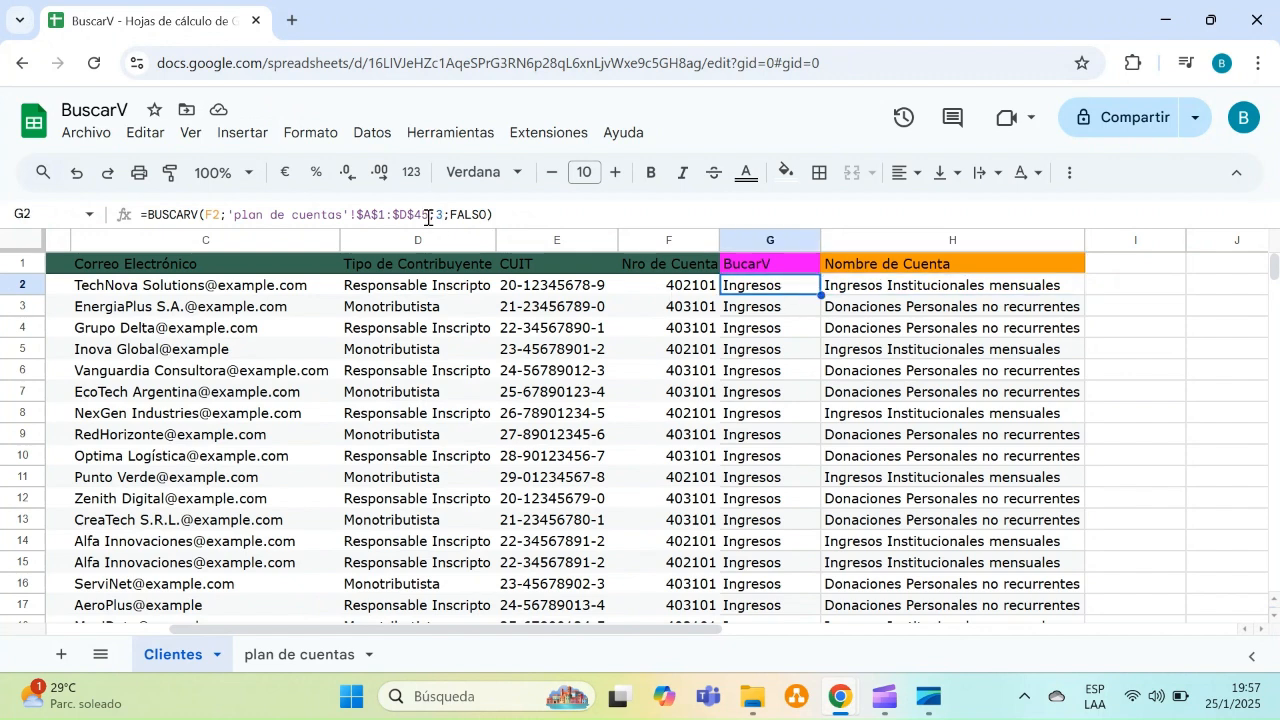
click(412, 214)
key(BackSpace)
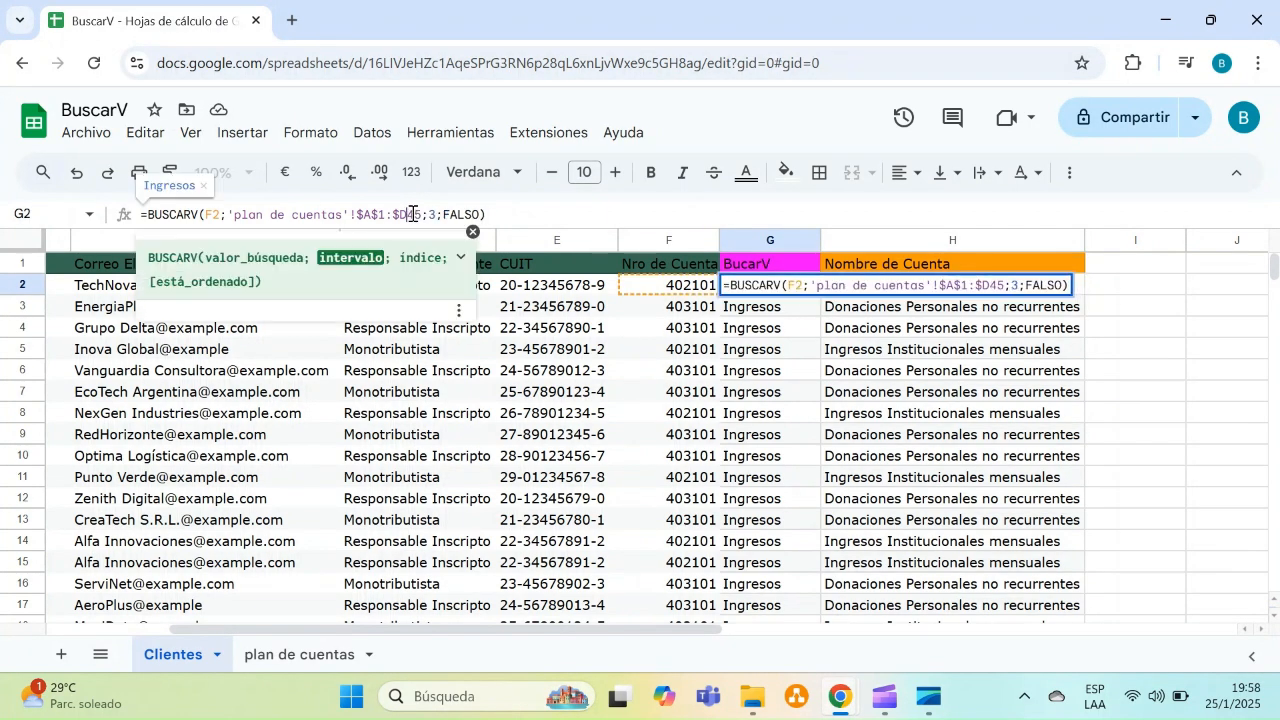
key(Left)
key(BackSpace)
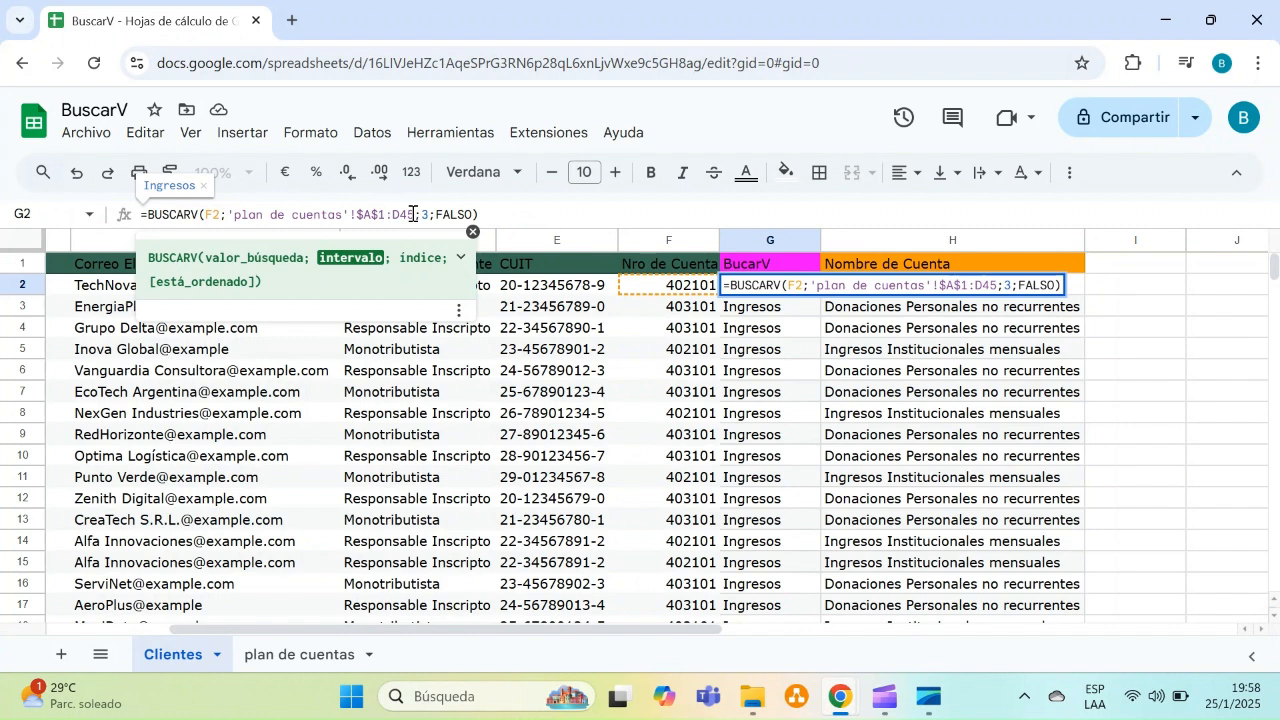
key(BackSpace)
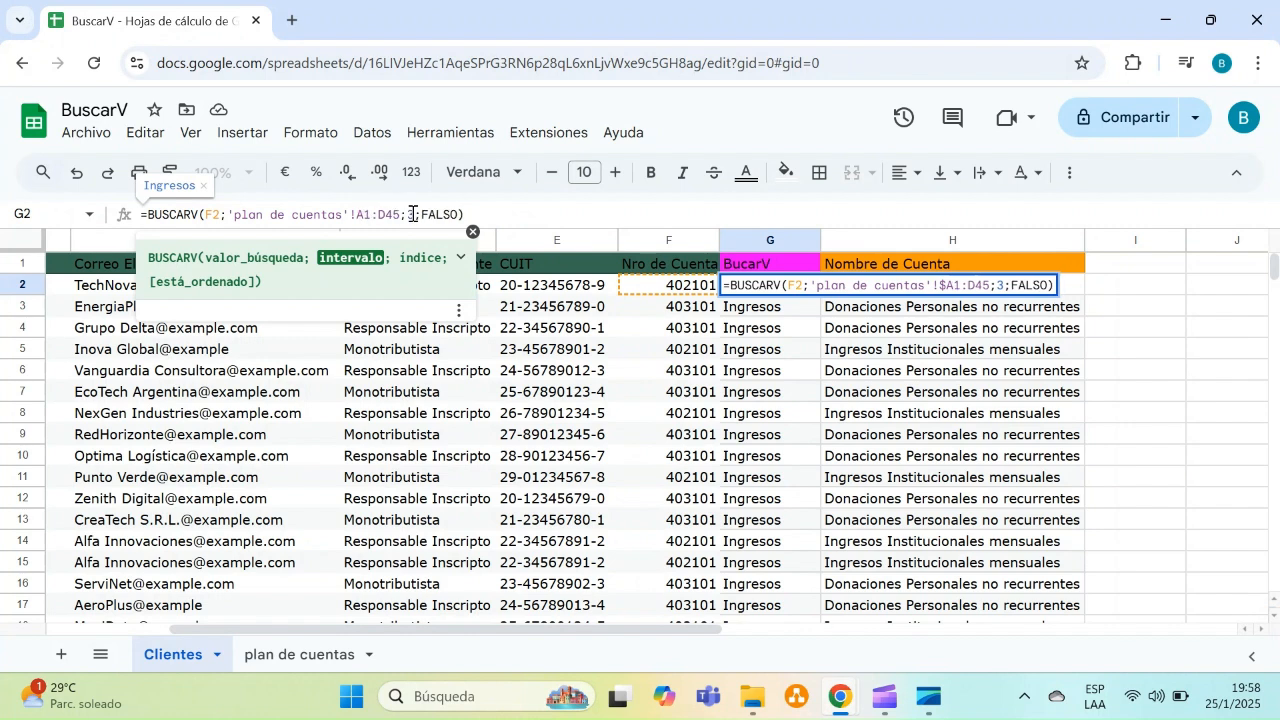
key(Return)
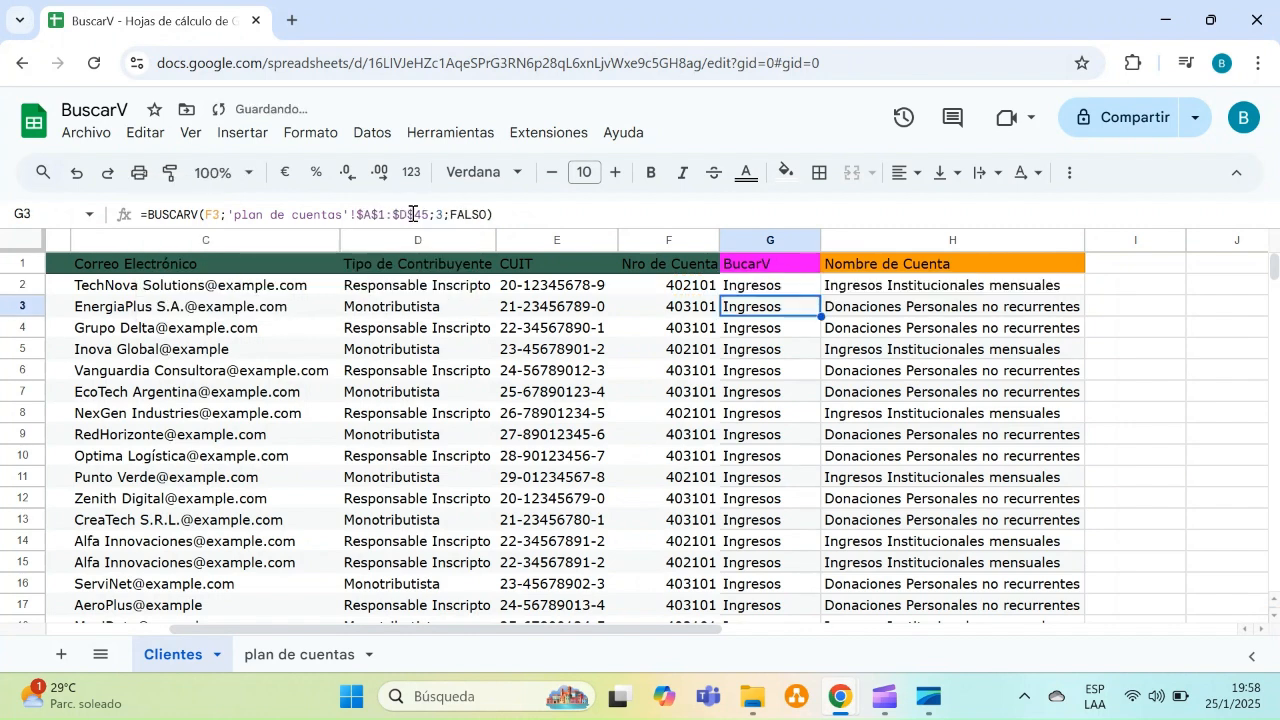
Fill the G2 formula down the BucarV column and check the returned values
click(795, 290)
drag(820, 296, 796, 673)
click(787, 450)
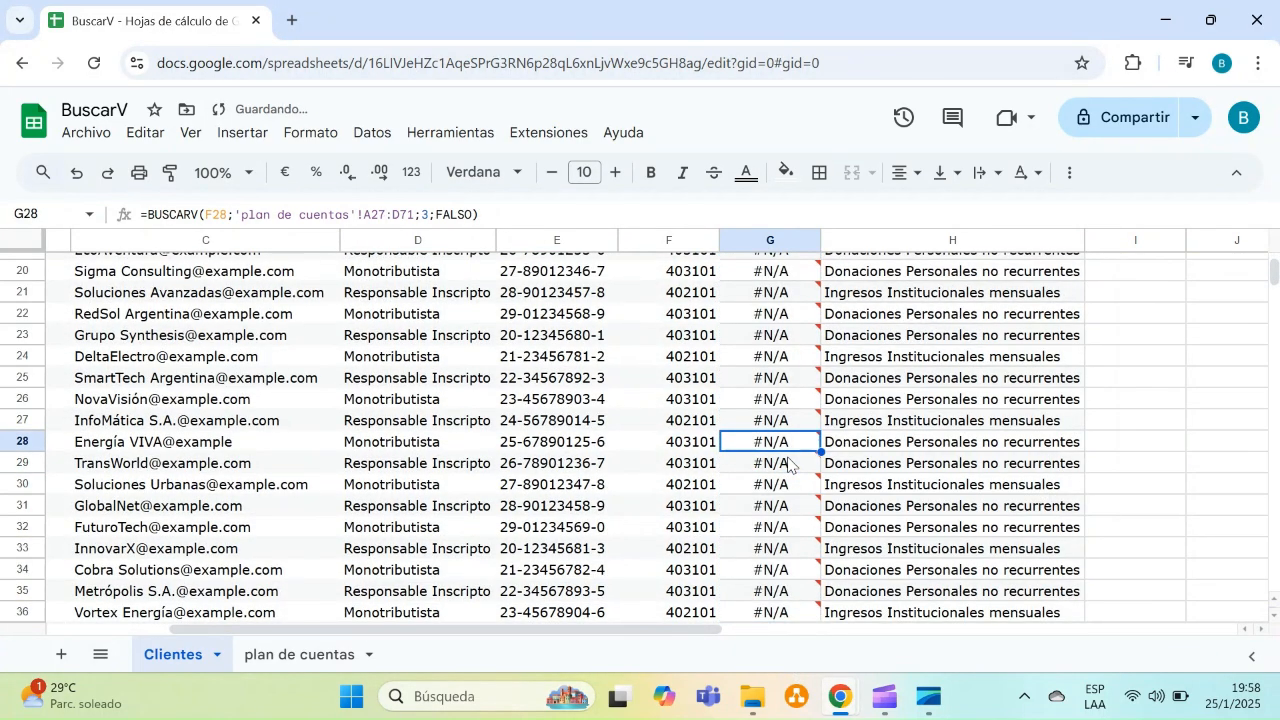
key(Up)
key(Up)
key(Up)
key(Up)
key(Up)
key(Up)
key(Up)
key(Up)
key(Up)
key(Up)
key(Up)
key(Up)
key(Up)
key(Up)
key(Up)
key(Up)
key(Up)
key(Up)
key(Up)
key(Up)
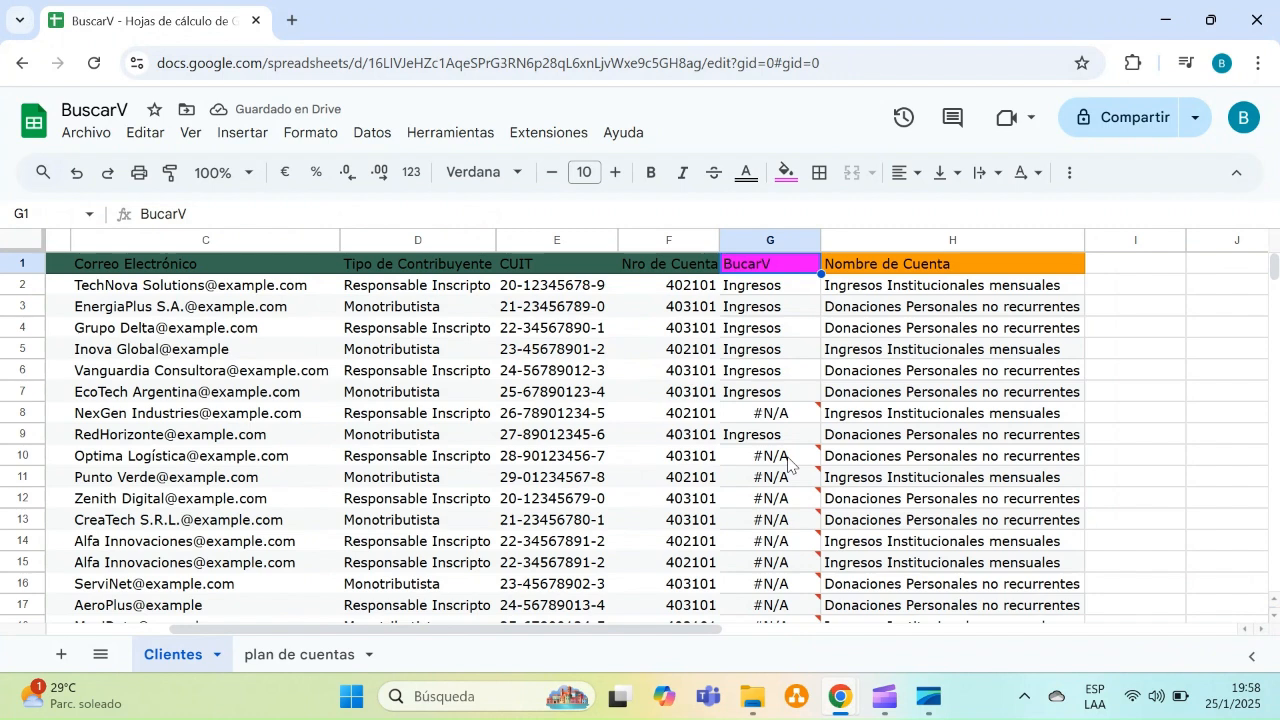
Make the G2 lookup range absolute again as 'plan de cuentas'!$A$1:$D$45
click(760, 288)
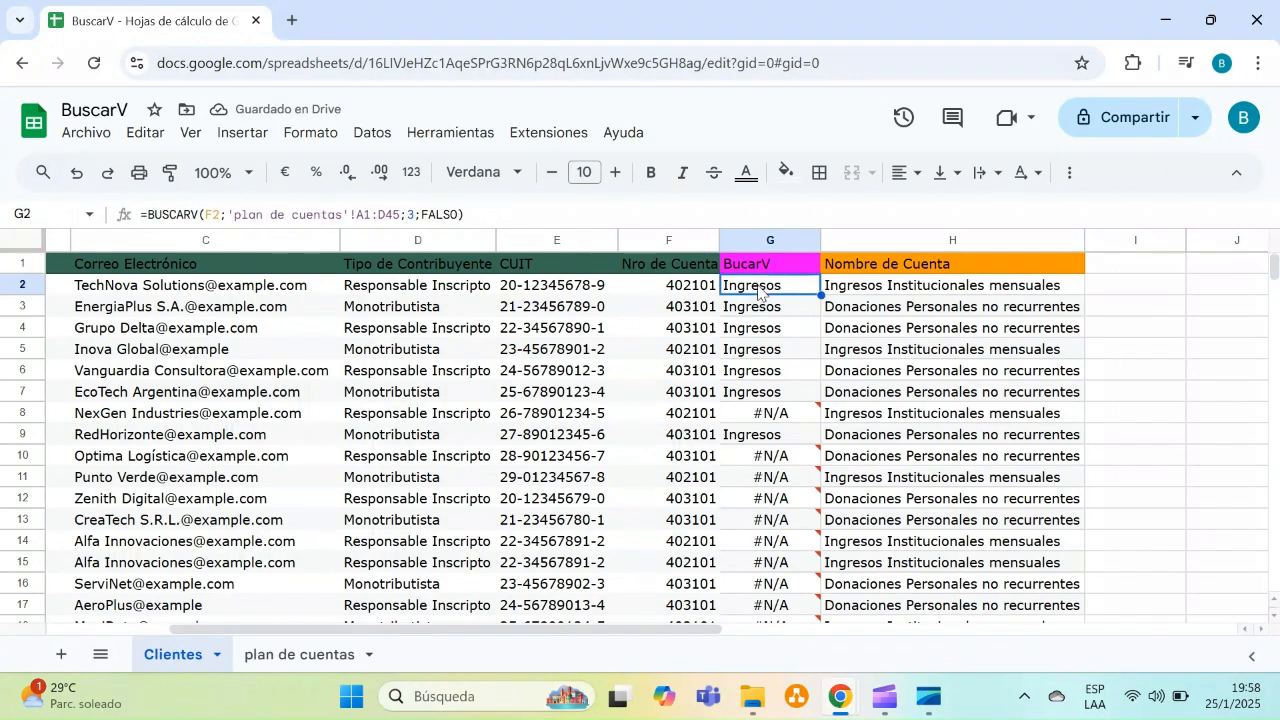
click(359, 215)
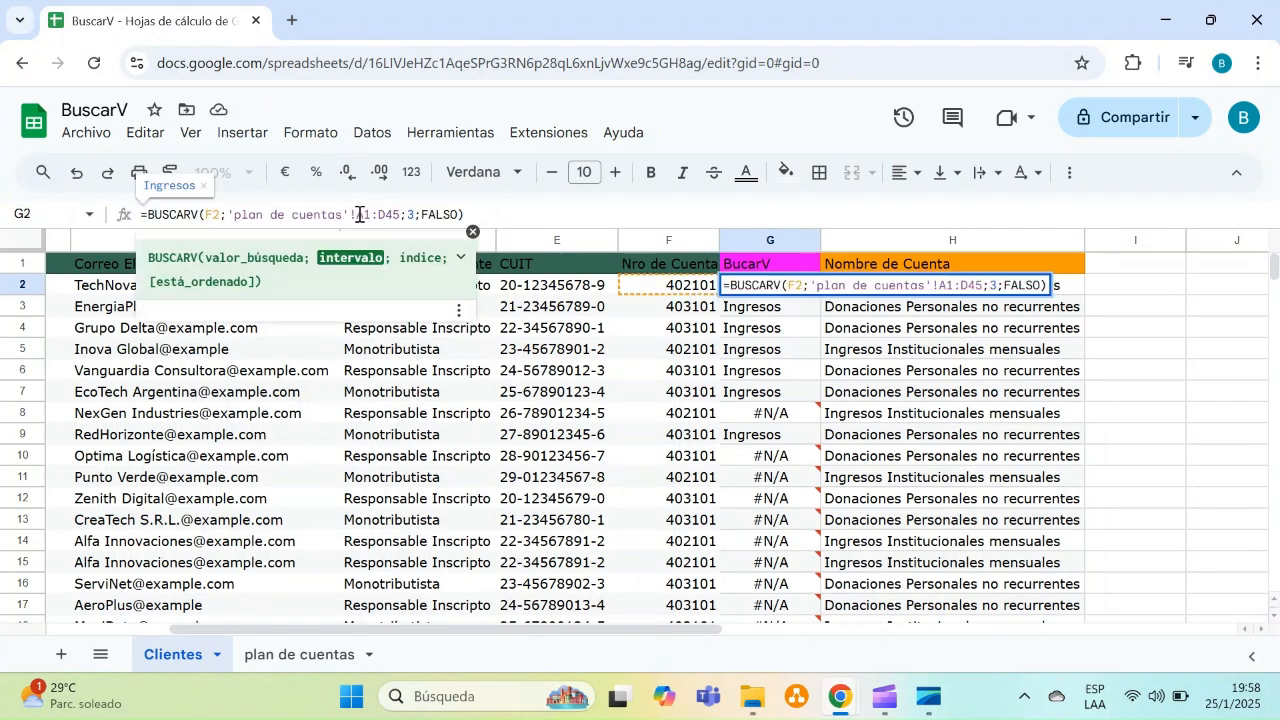
text($)
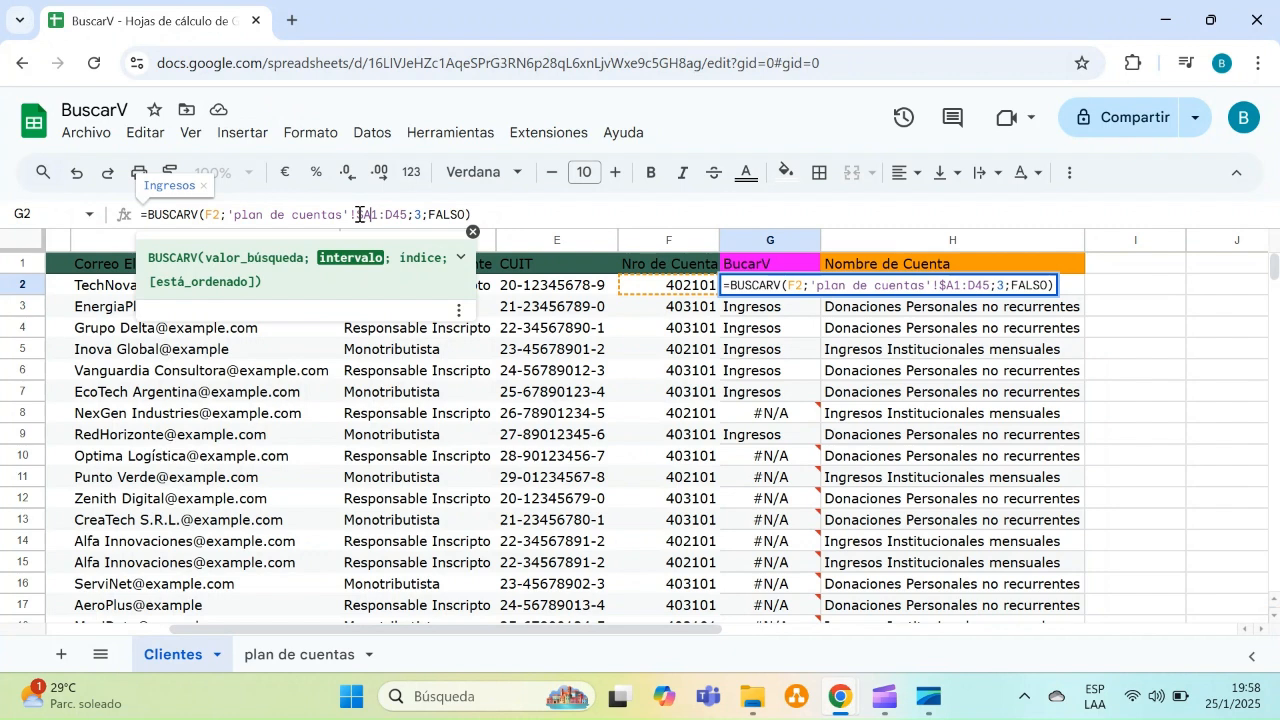
key(Right)
text($A)
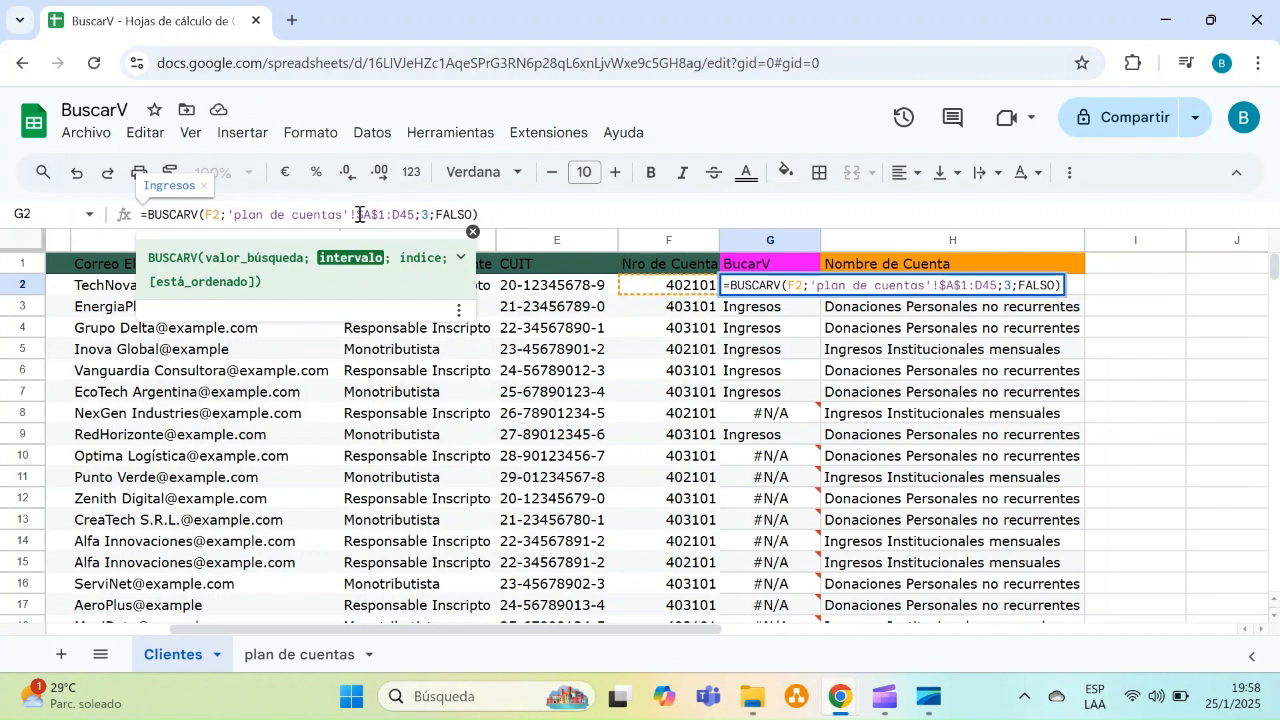
text($)
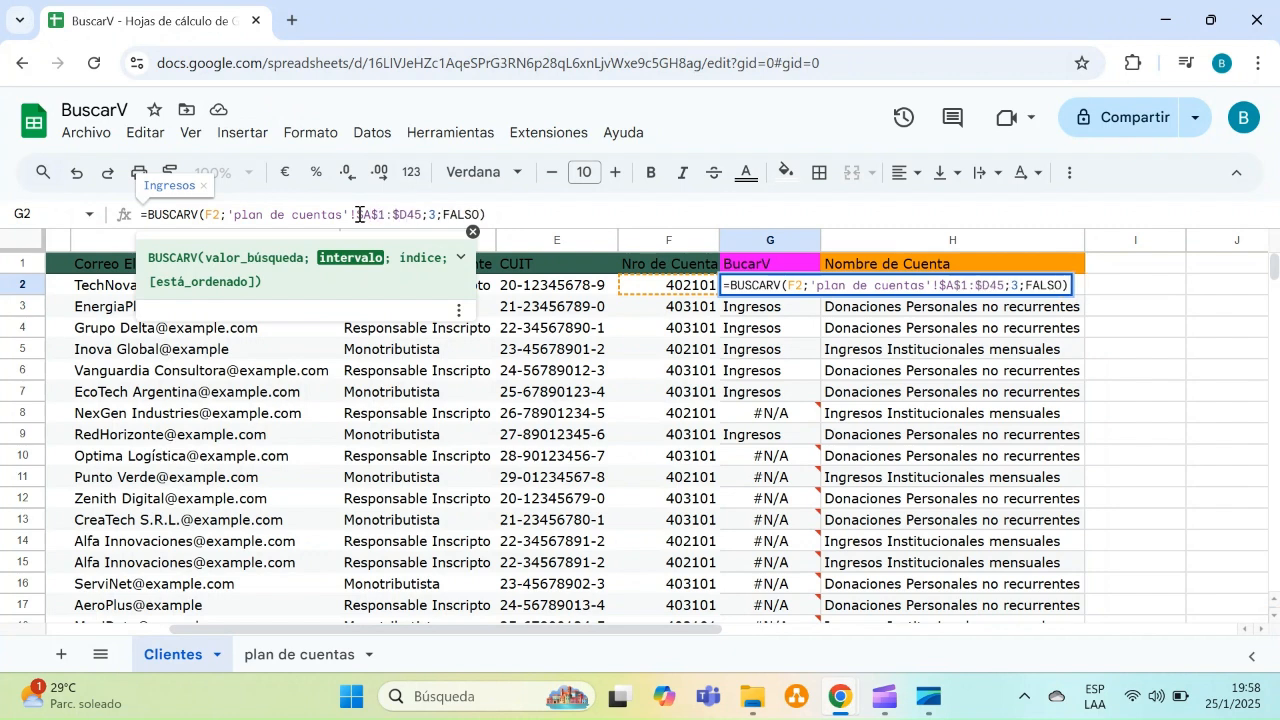
key(Right)
text($)
key(Return)
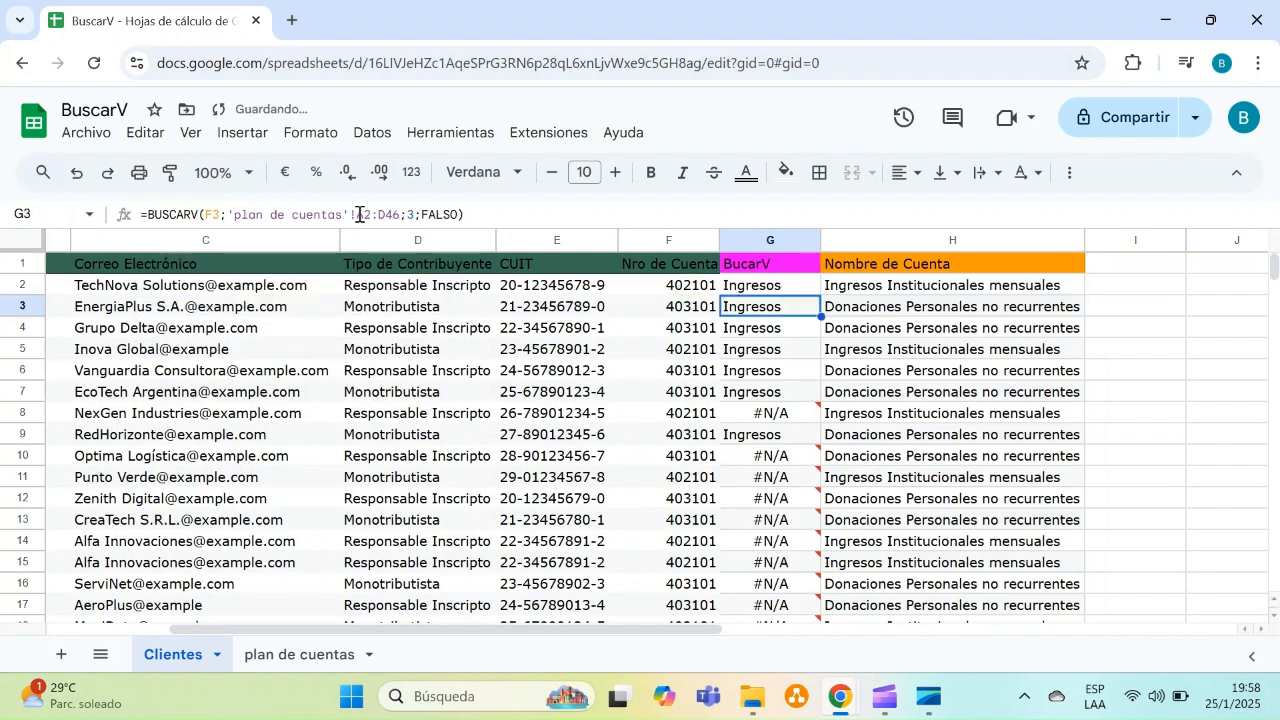
Fill the corrected G2 formula down the BucarV column
click(800, 293)
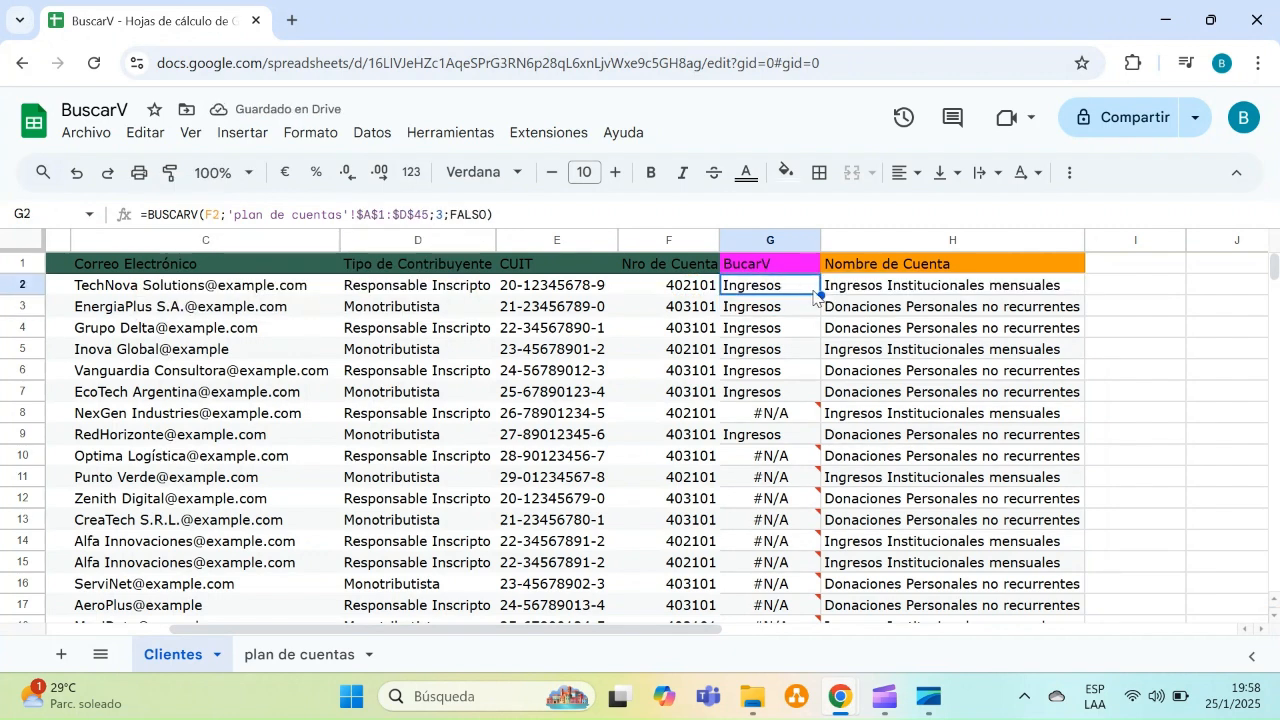
drag(817, 293, 817, 610)
click(778, 502)
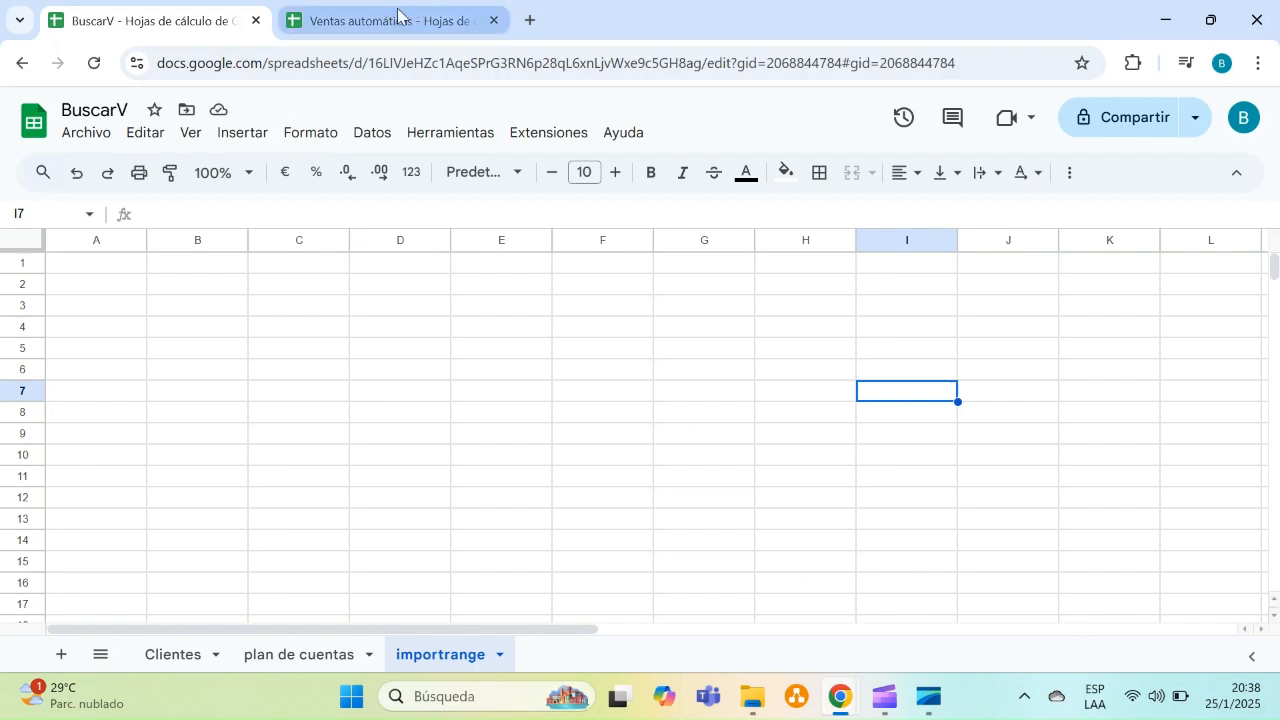
Switch to the Ventas automáticas spreadsheet and browse its sales columns and rows
click(398, 14)
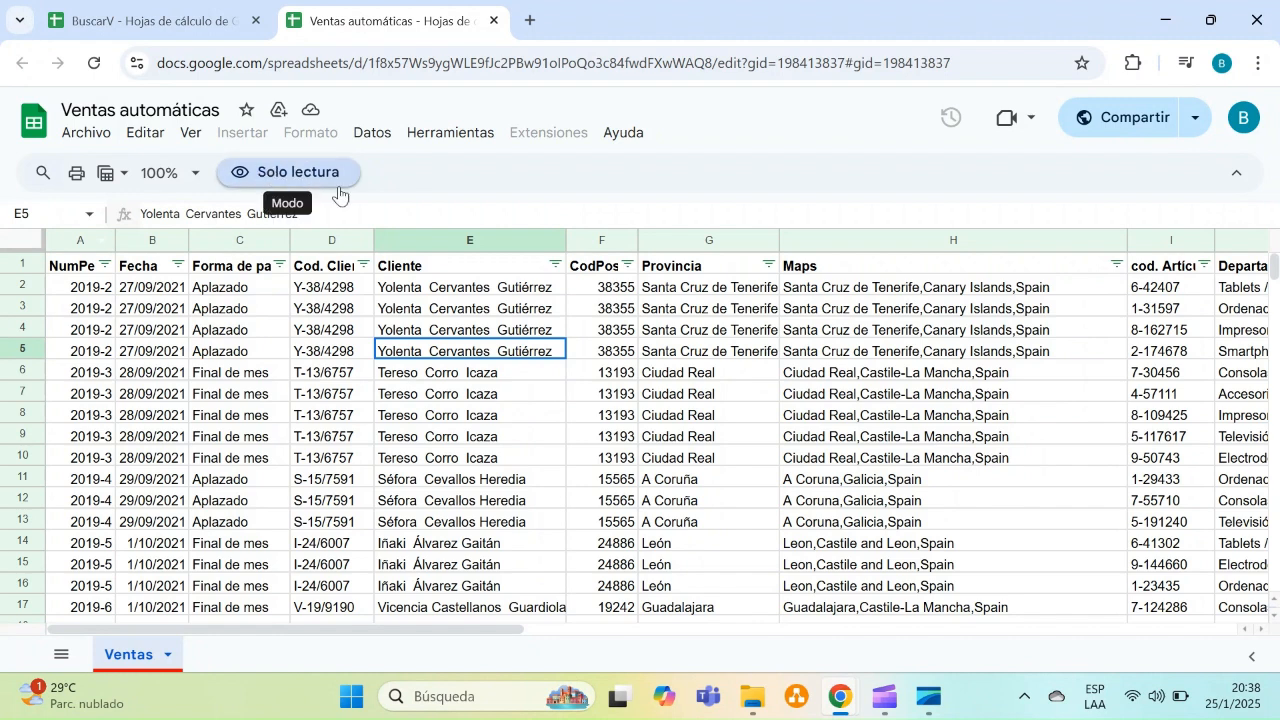
click(418, 330)
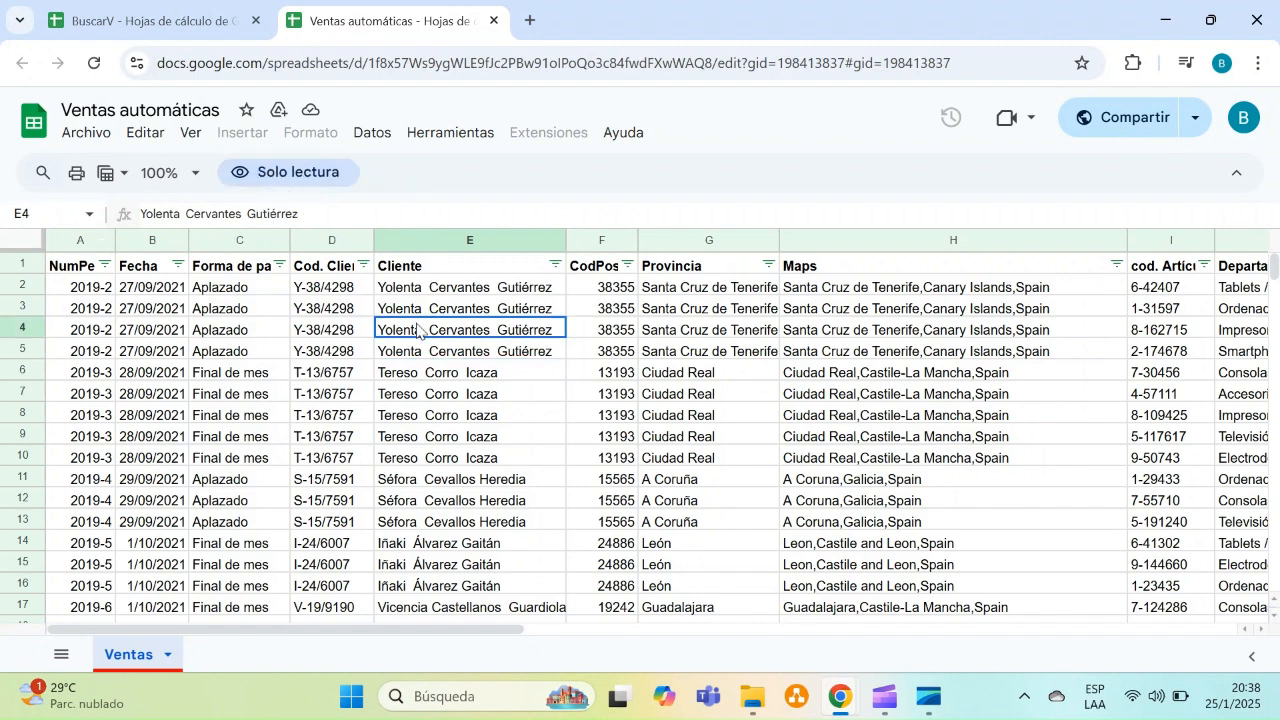
key(Down)
key(Down)
key(Down)
key(Right)
key(Right)
key(Right)
key(Right)
key(Right)
key(Right)
key(Right)
key(Right)
key(Right)
key(Right)
key(Right)
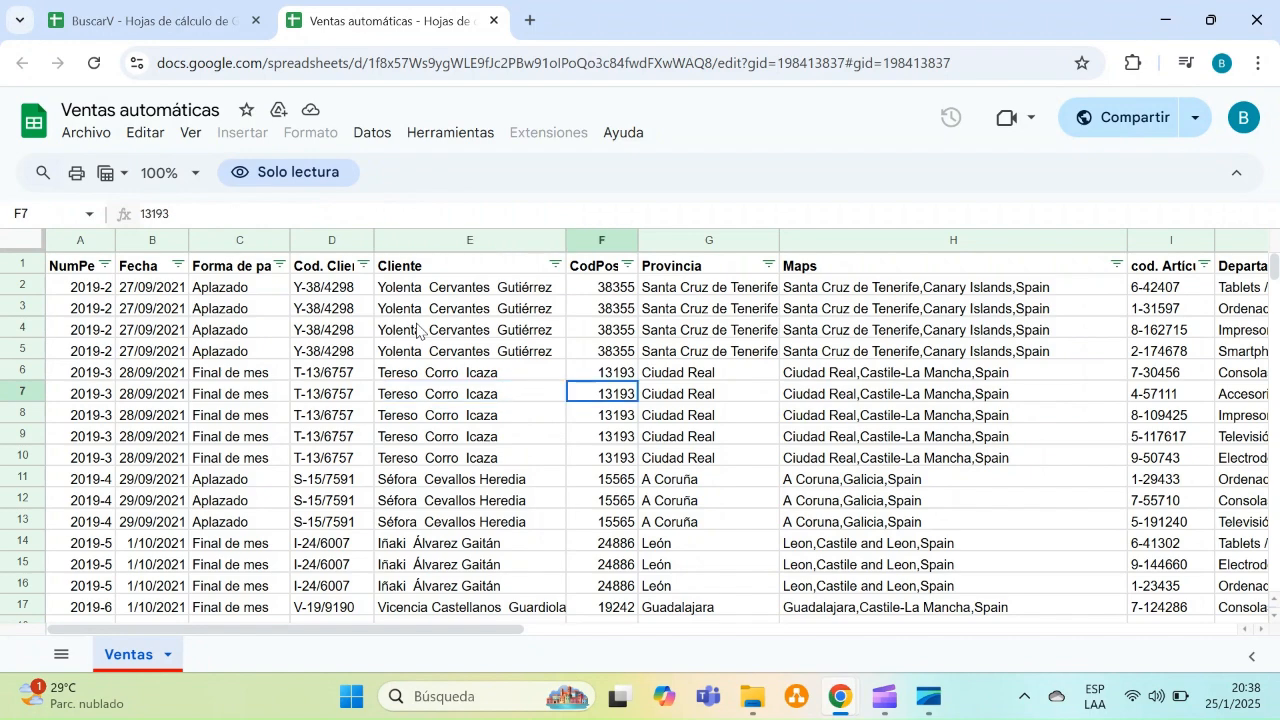
key(Right)
key(Right)
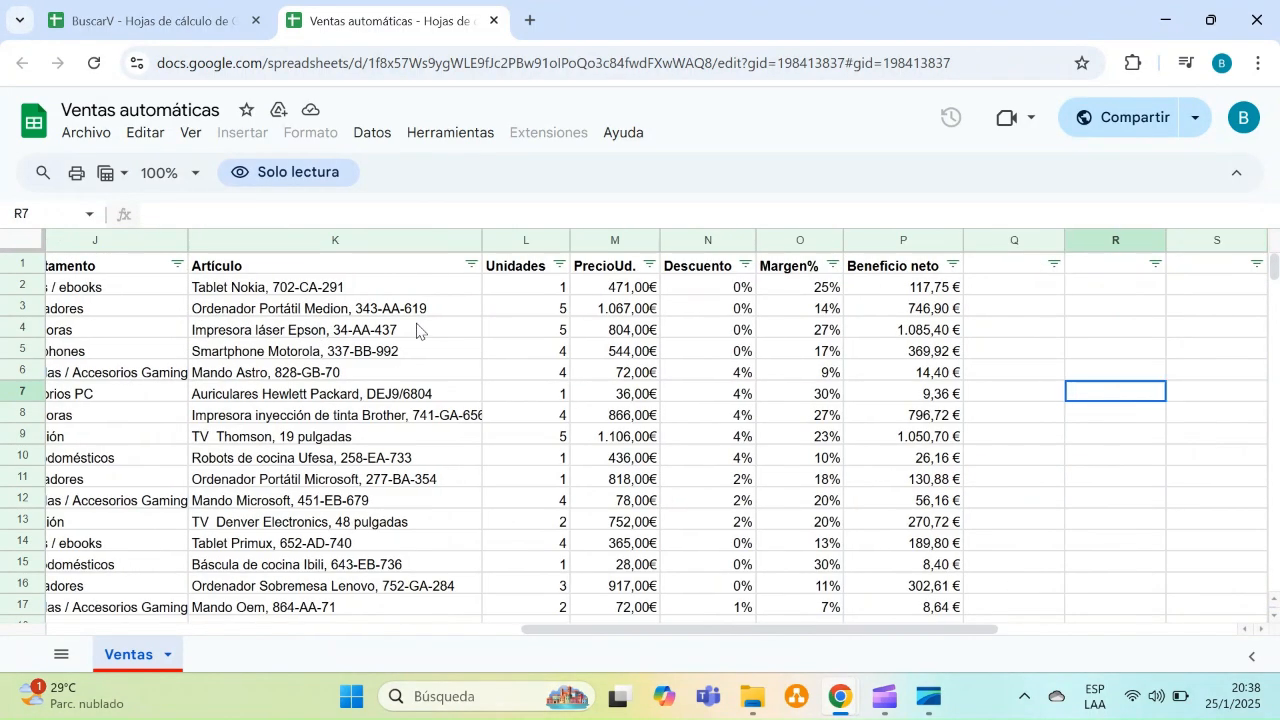
key(Left)
key(Left)
key(Left)
key(Left)
key(Left)
key(Left)
key(Left)
key(Left)
key(Left)
key(Left)
key(Left)
key(Left)
key(Left)
key(Left)
key(Left)
key(Left)
key(Left)
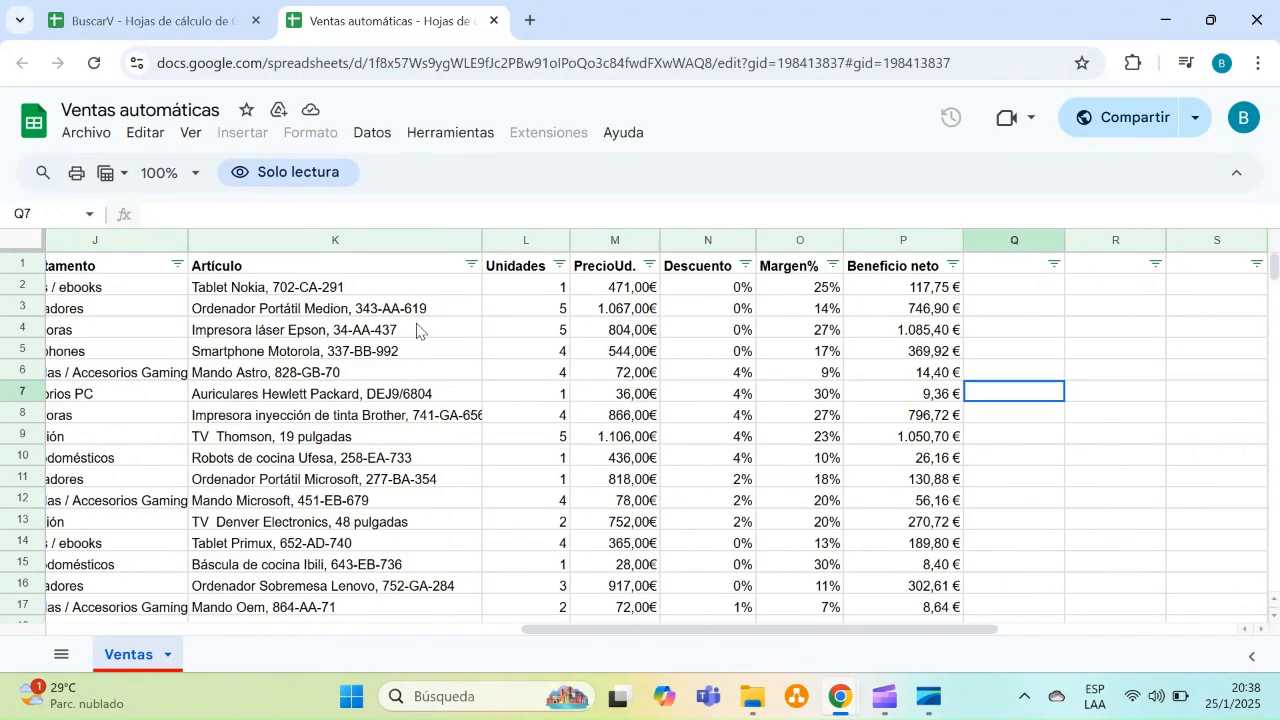
key(Up)
key(Up)
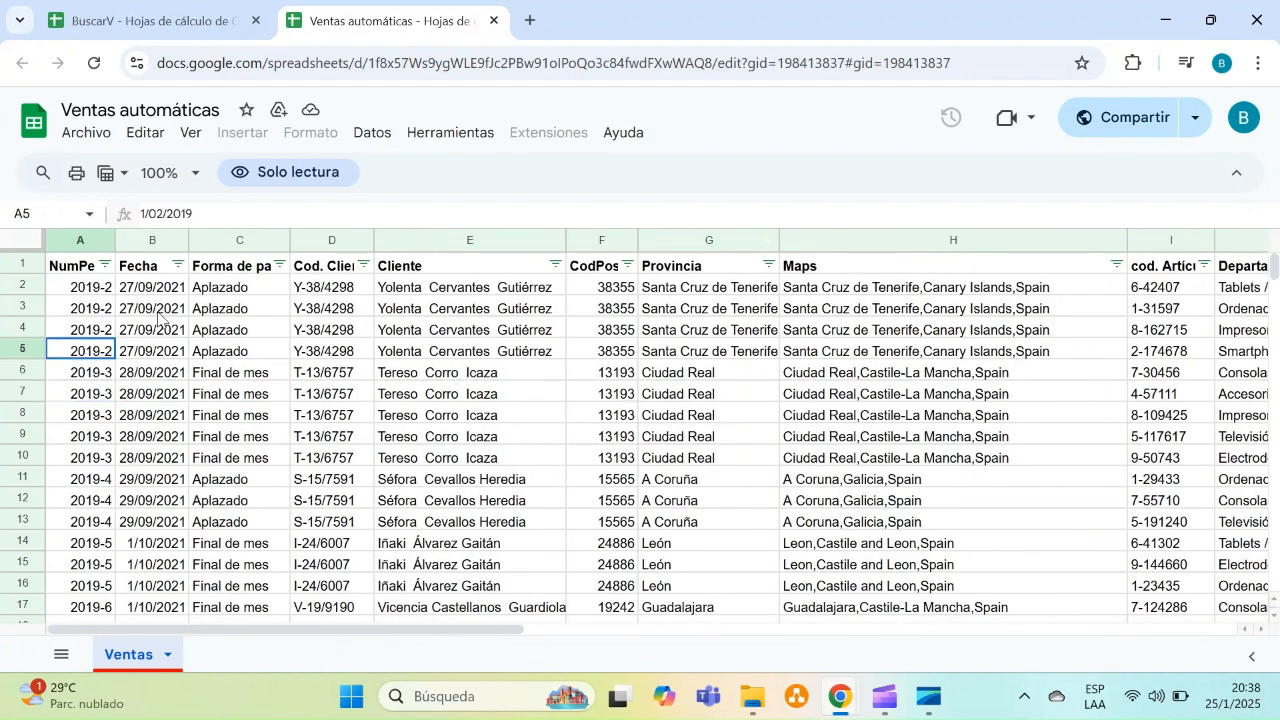
Start an IMPORTRANGE formula in cell A1 of the importrange sheet
click(150, 22)
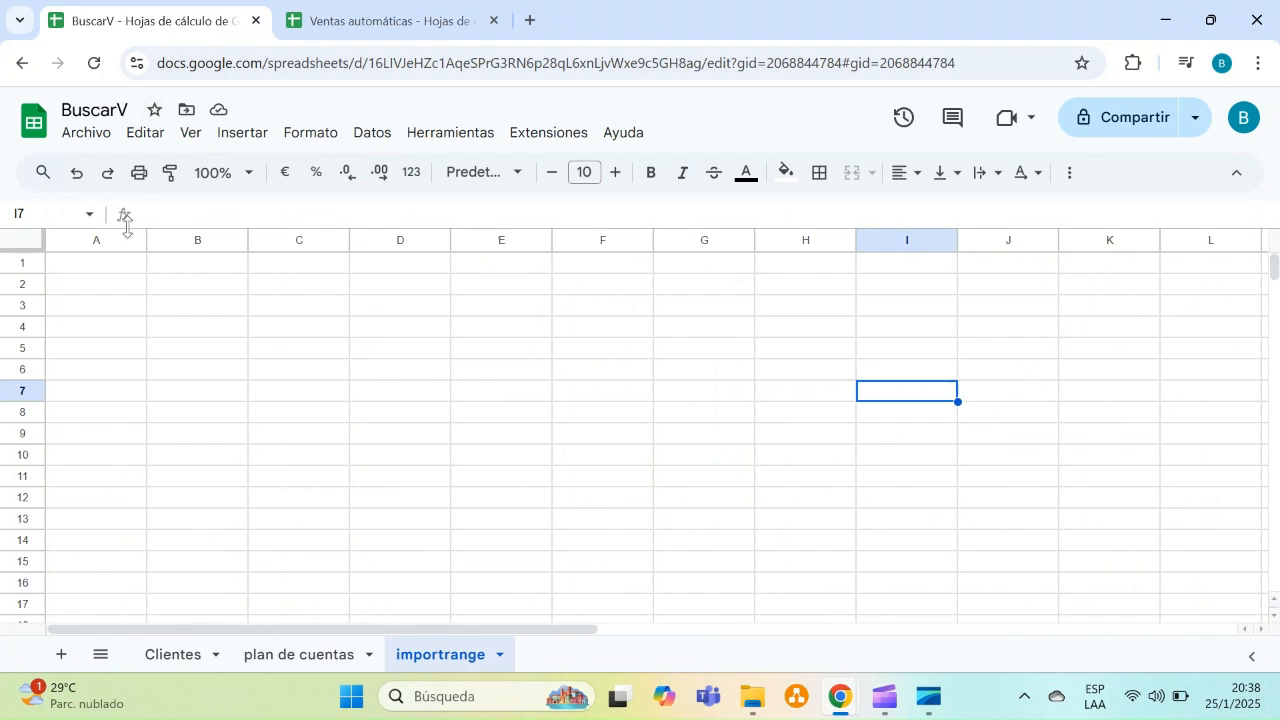
click(108, 265)
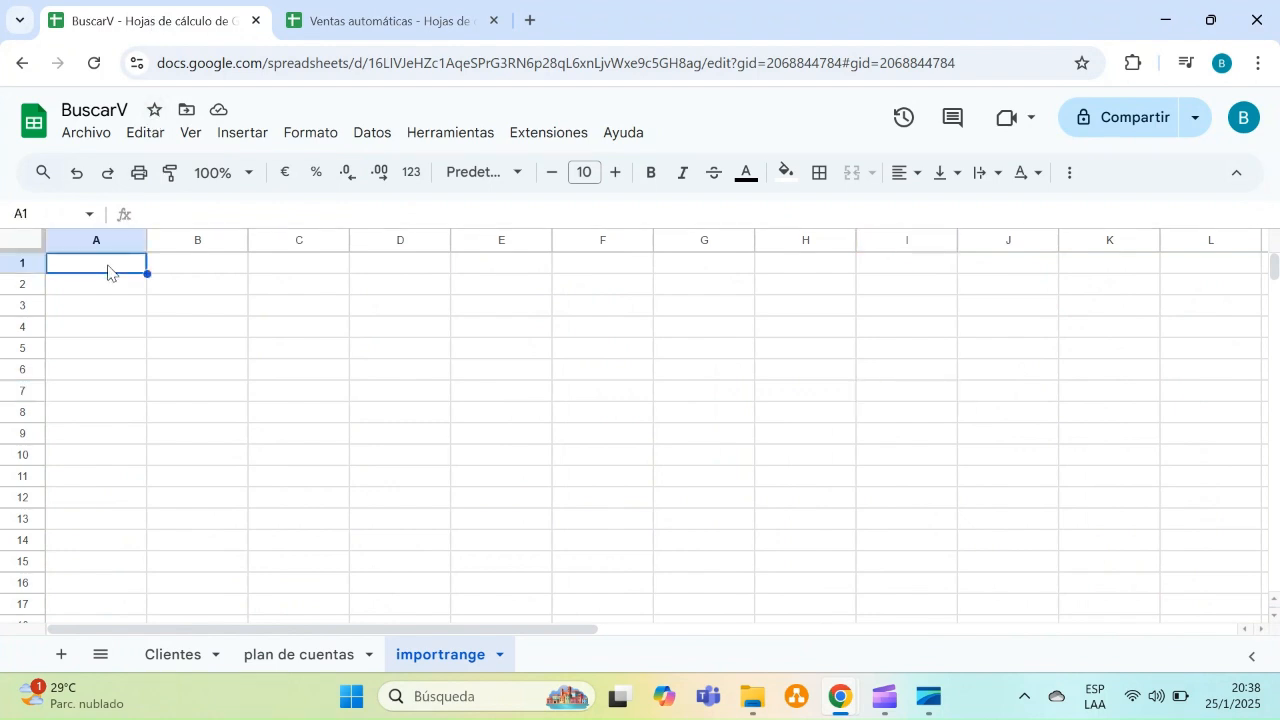
text(=im)
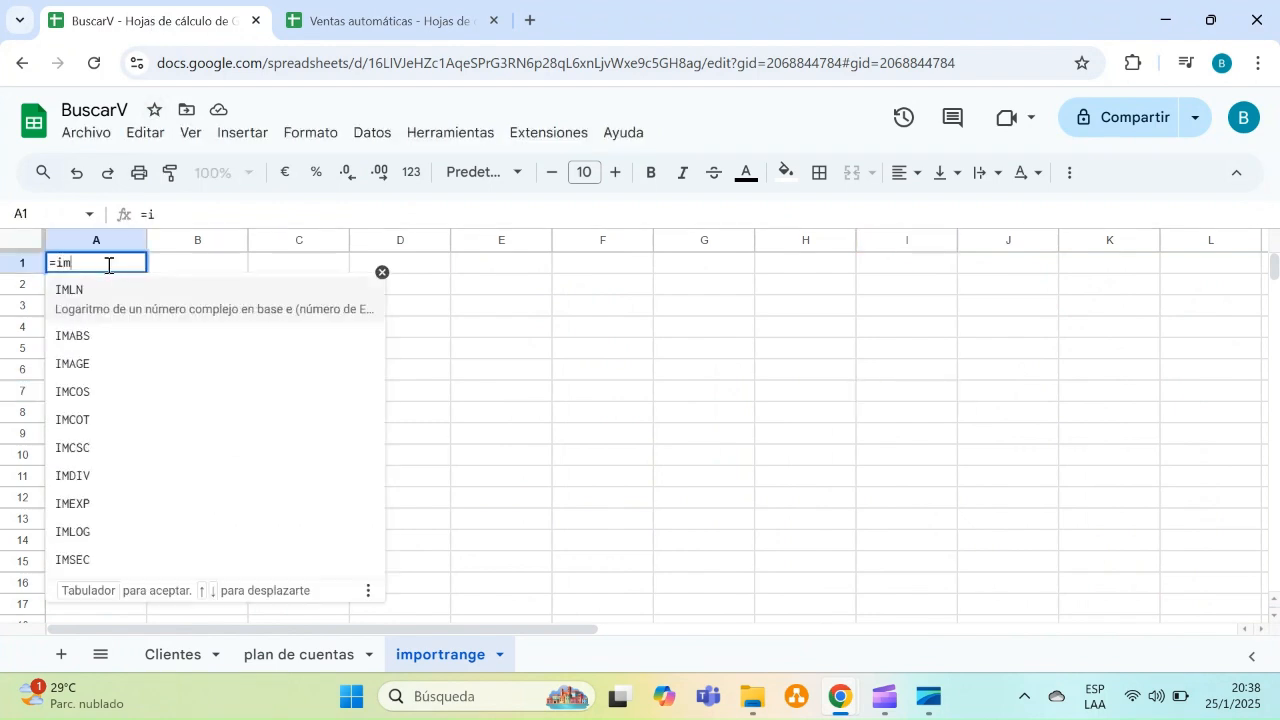
text(port)
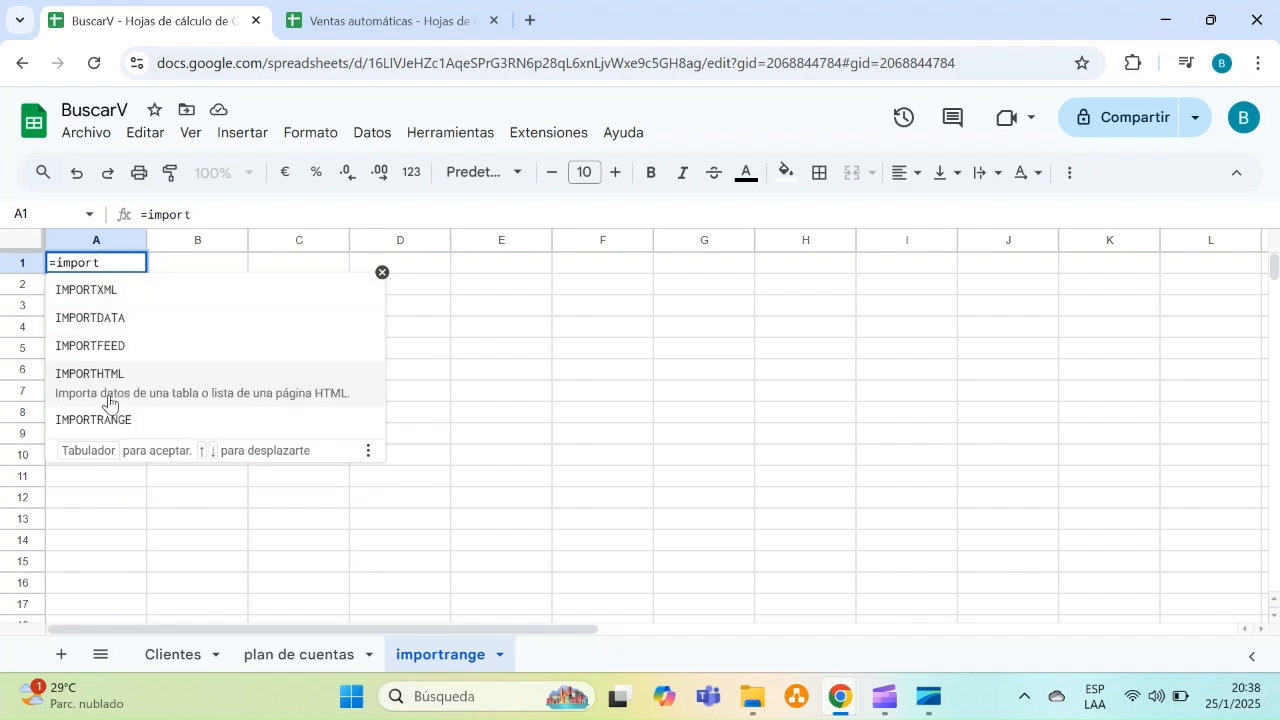
click(107, 421)
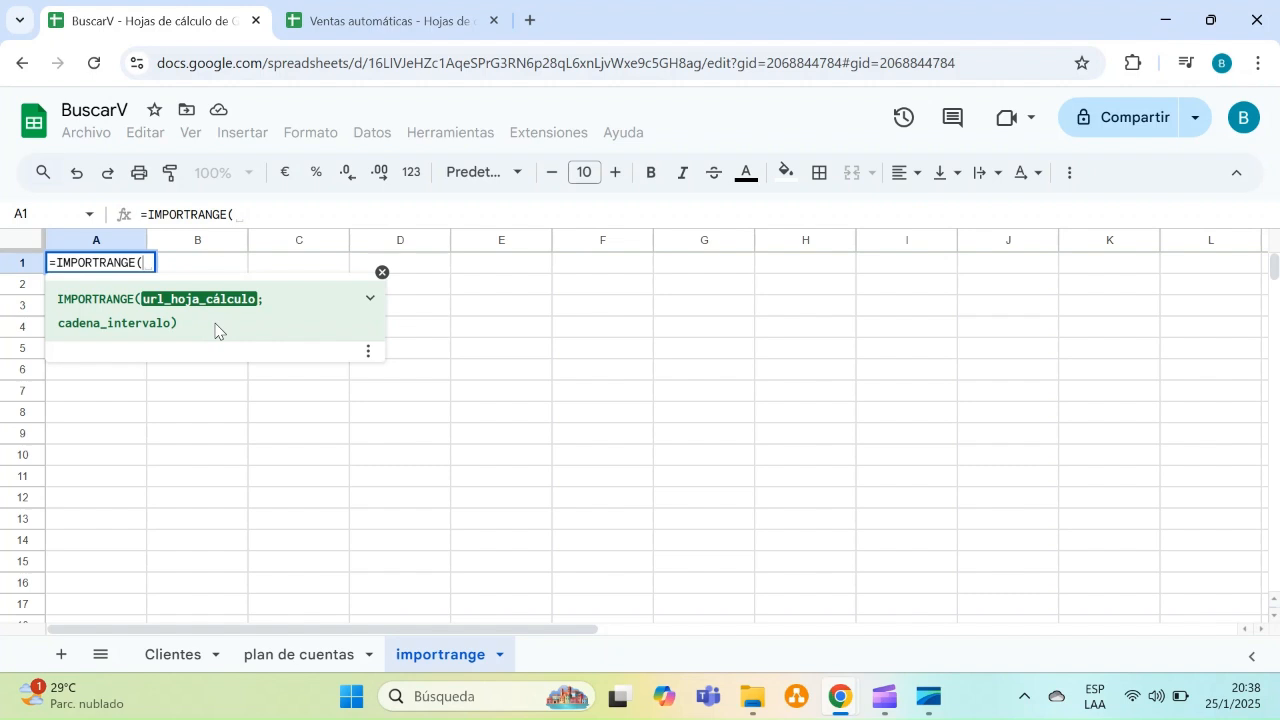
Copy the Ventas automáticas spreadsheet URL and enter it in quotes as the IMPORTRANGE first argument
click(303, 24)
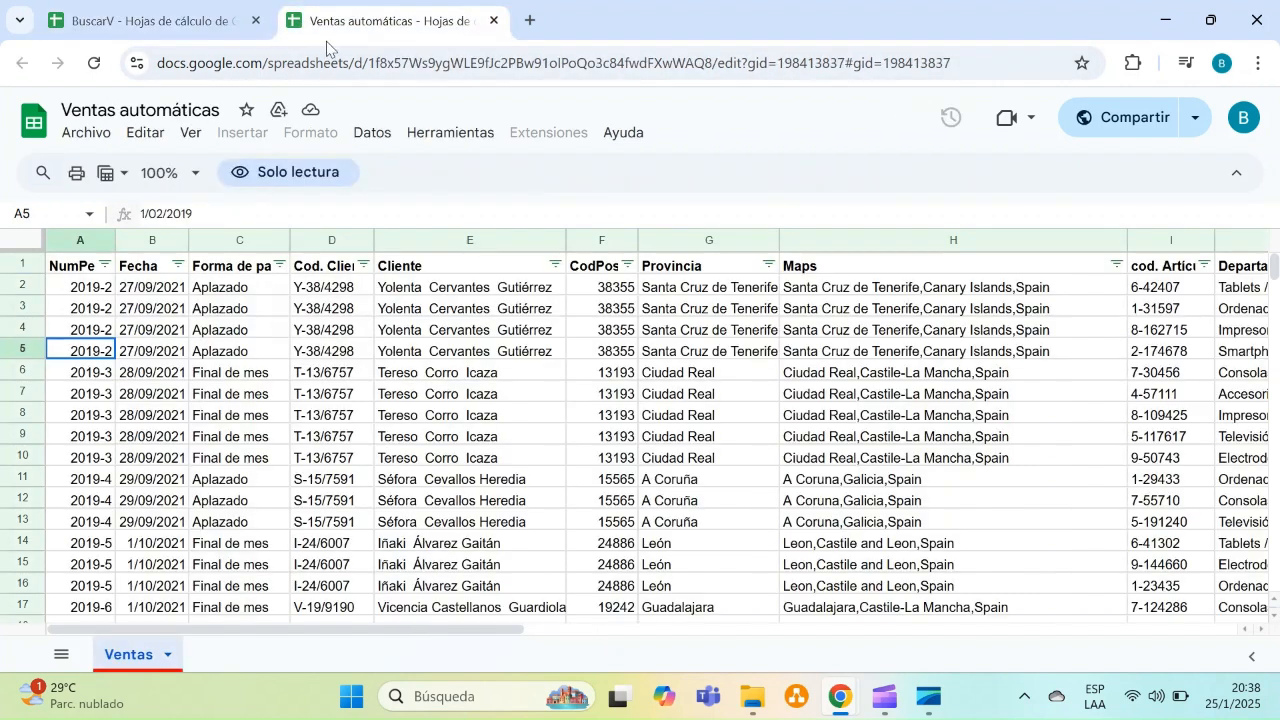
click(606, 65)
key(ctrl+c)
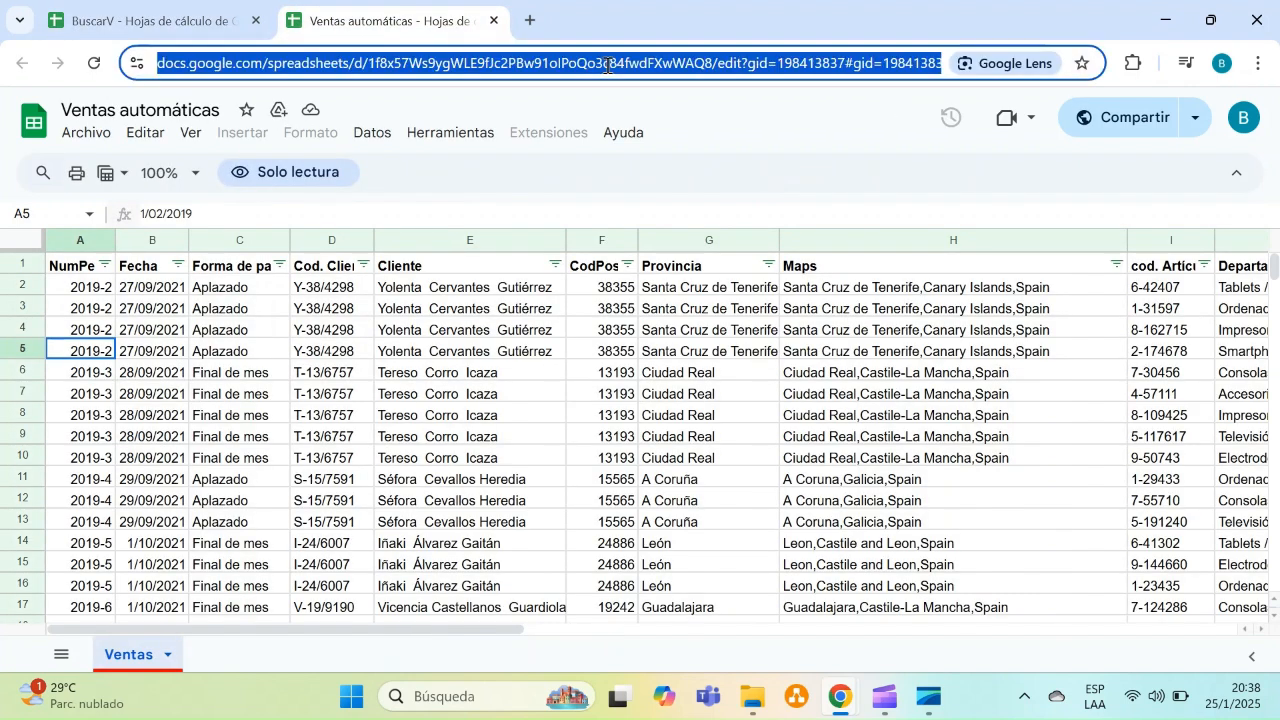
click(201, 5)
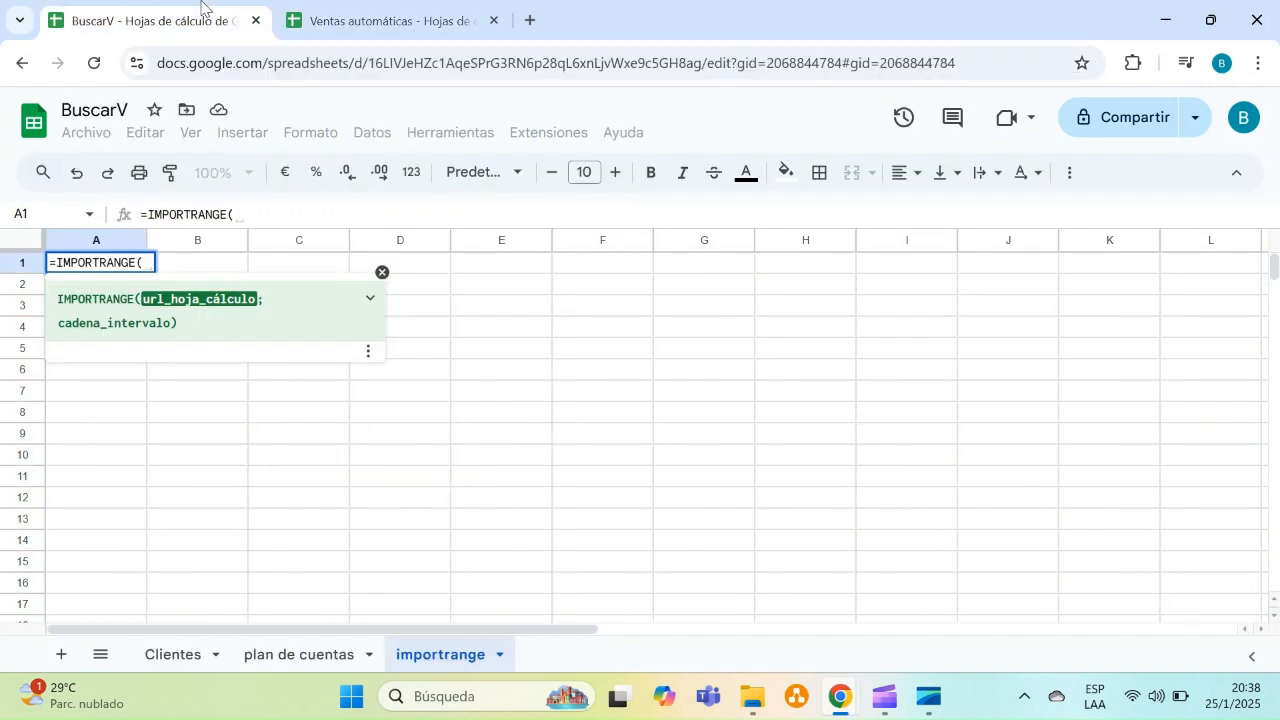
text(")
key(ctrl+v)
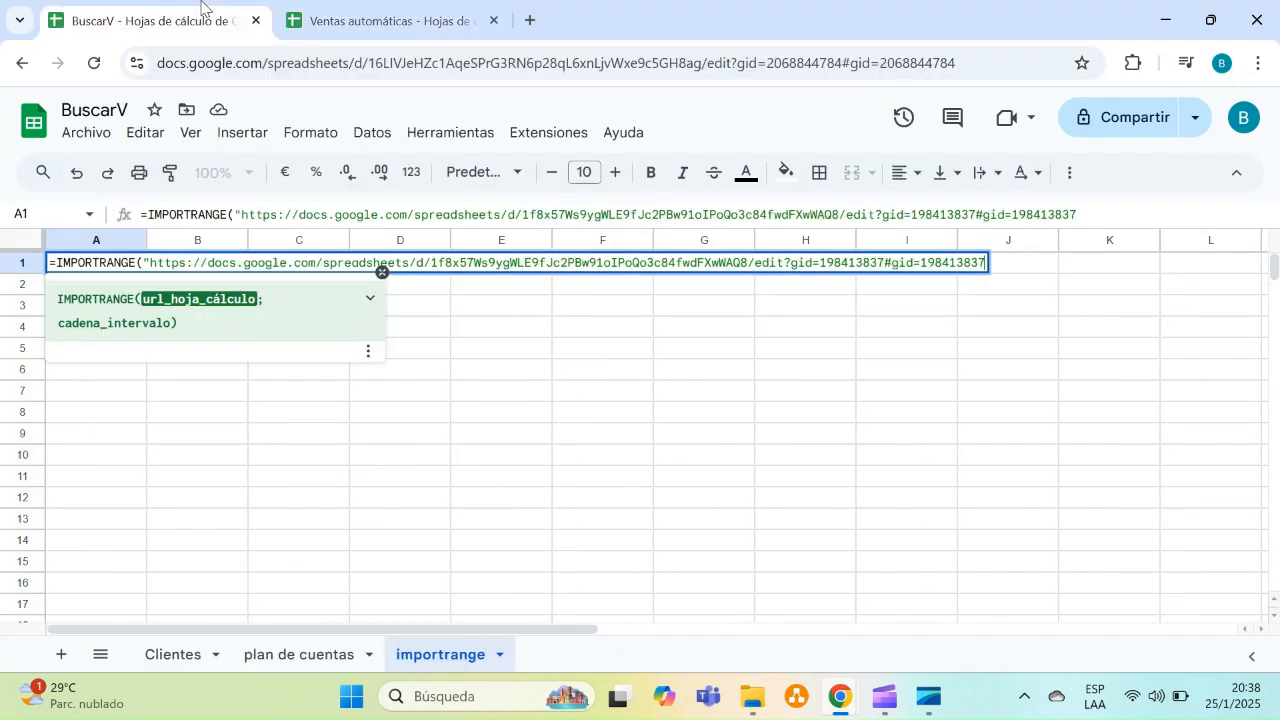
text(";)
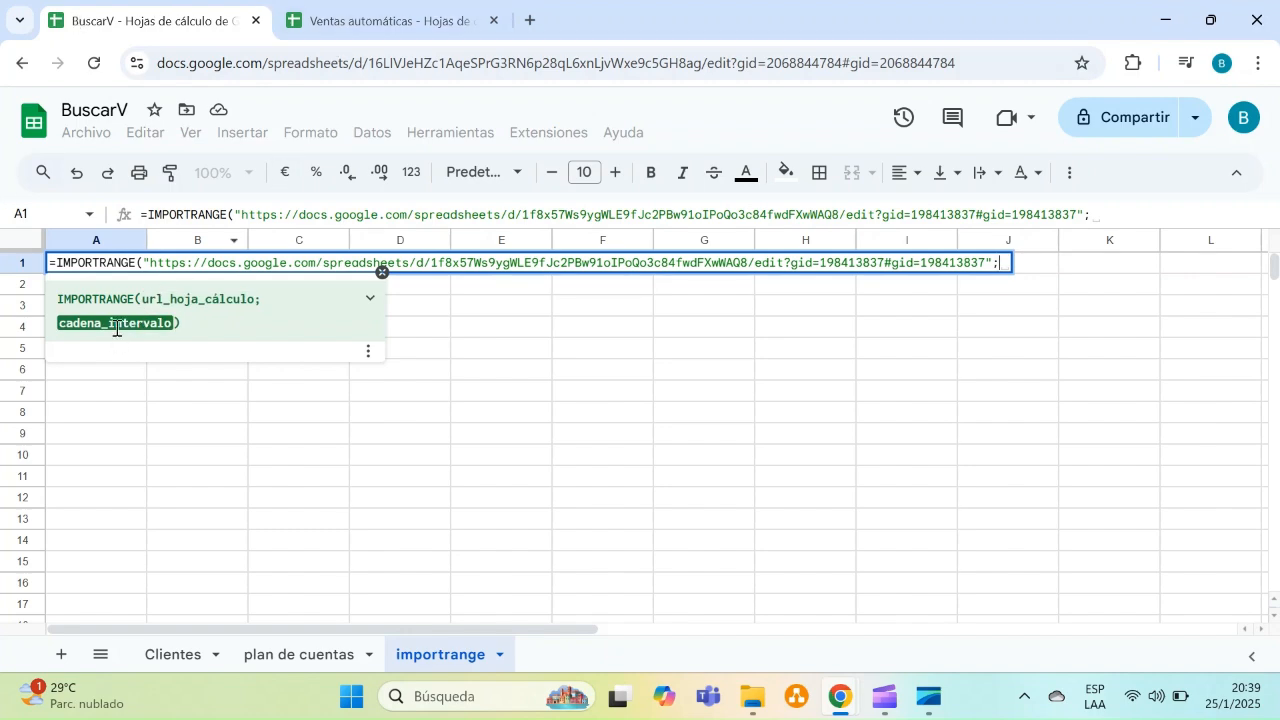
Select the full sales data range A1:P6000 in the Ventas sheet
click(358, 40)
click(57, 268)
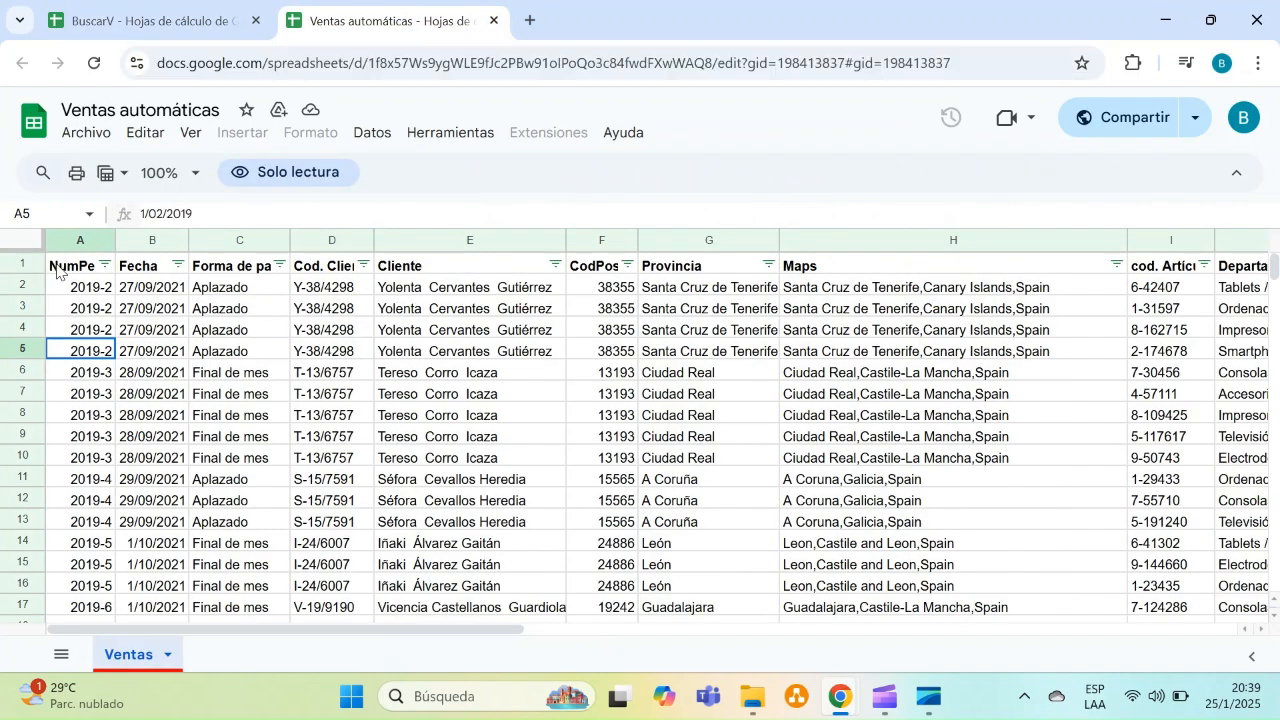
key(shift+Right)
key(shift+Right)
key(shift+Right)
key(shift+Right)
key(shift+Right)
key(shift+Right)
key(shift+Right)
key(shift+Right)
key(shift+Right)
key(shift+Right)
key(shift+Right)
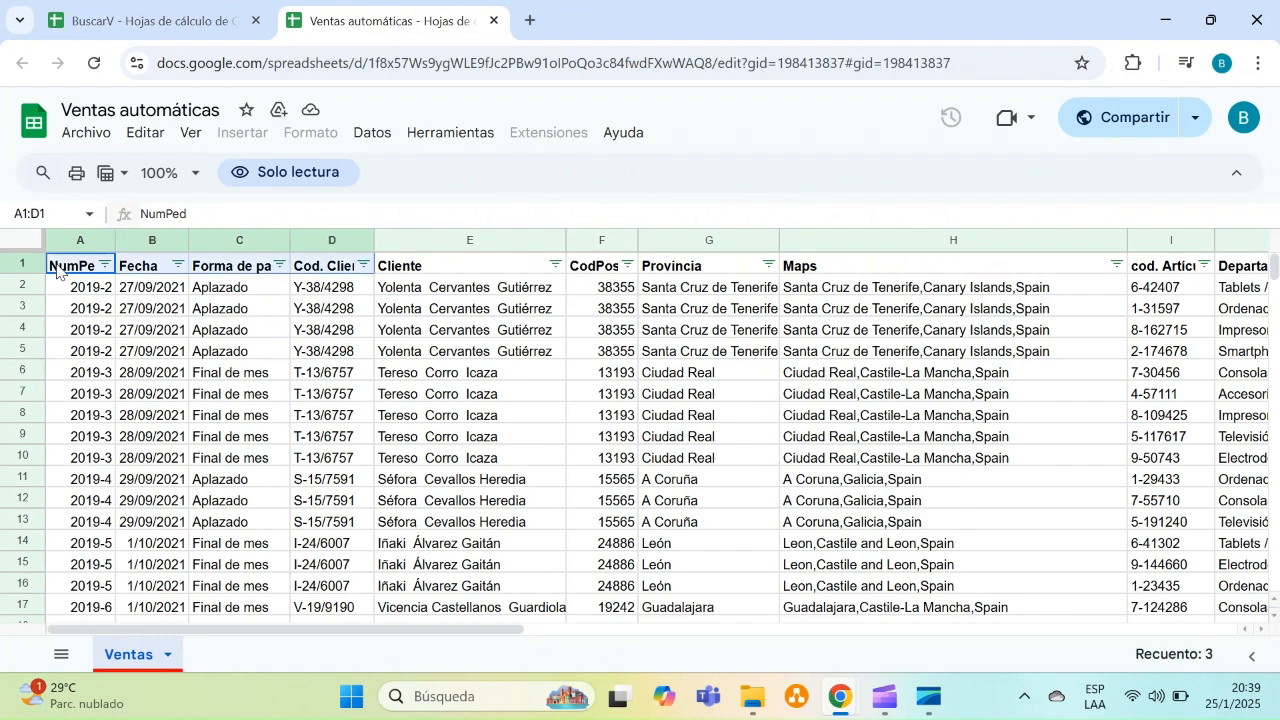
key(shift+Right)
key(shift+Right)
key(shift+Right)
key(shift+Right)
key(shift+Right)
key(shift+Right)
key(shift+Right)
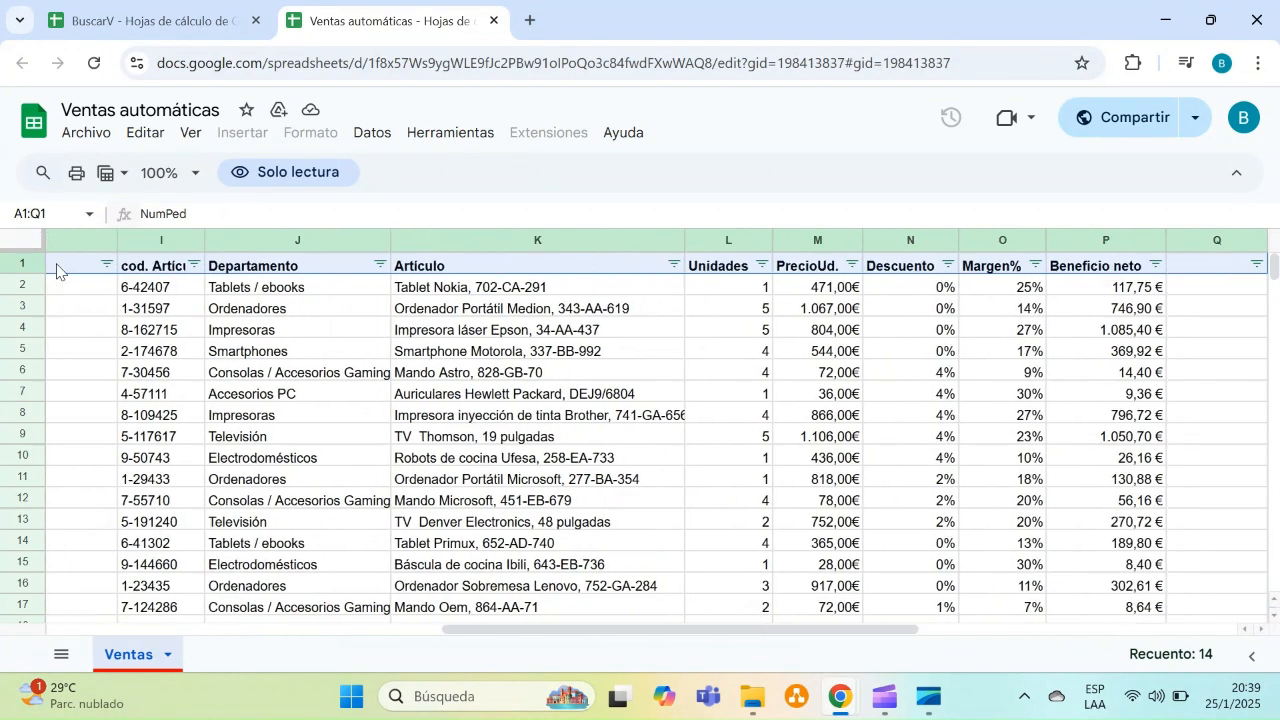
key(shift+Right)
key(ctrl+shift+Down)
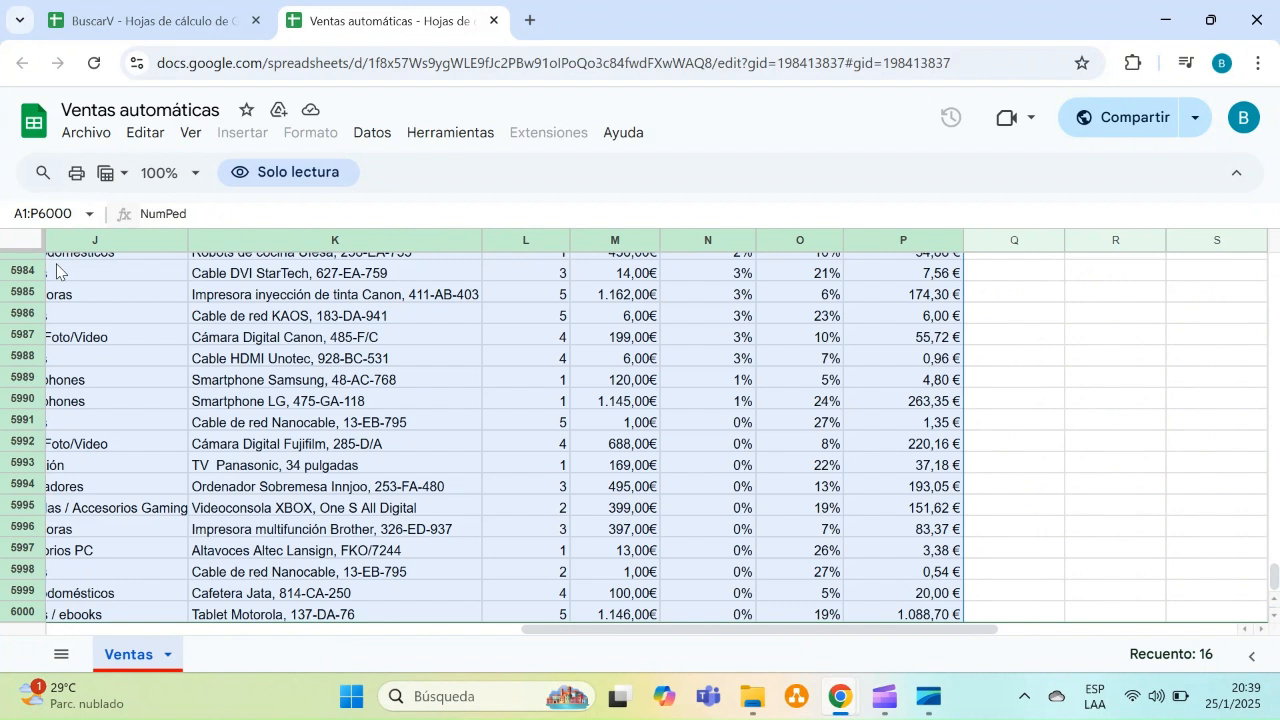
Copy the range reference A1:P6000 and enter it in quotes as the second IMPORTRANGE argument, closing and confirming the formula
click(15, 214)
key(ctrl+c)
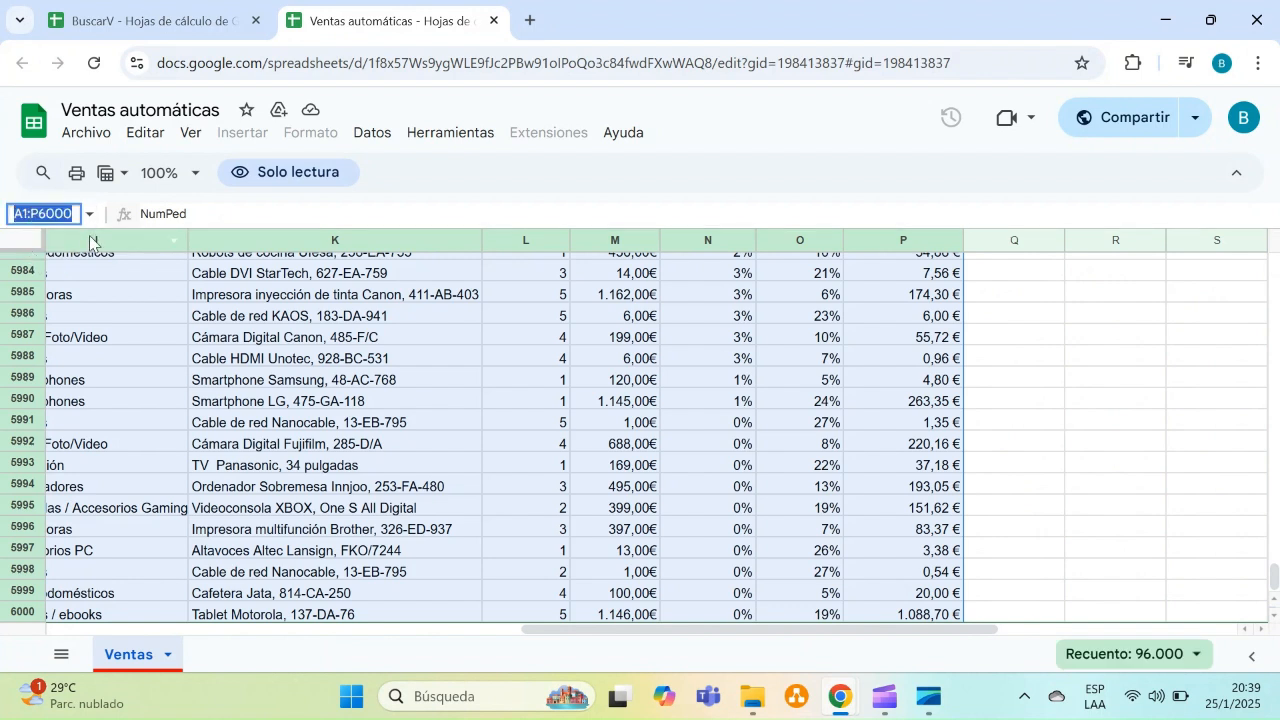
click(145, 21)
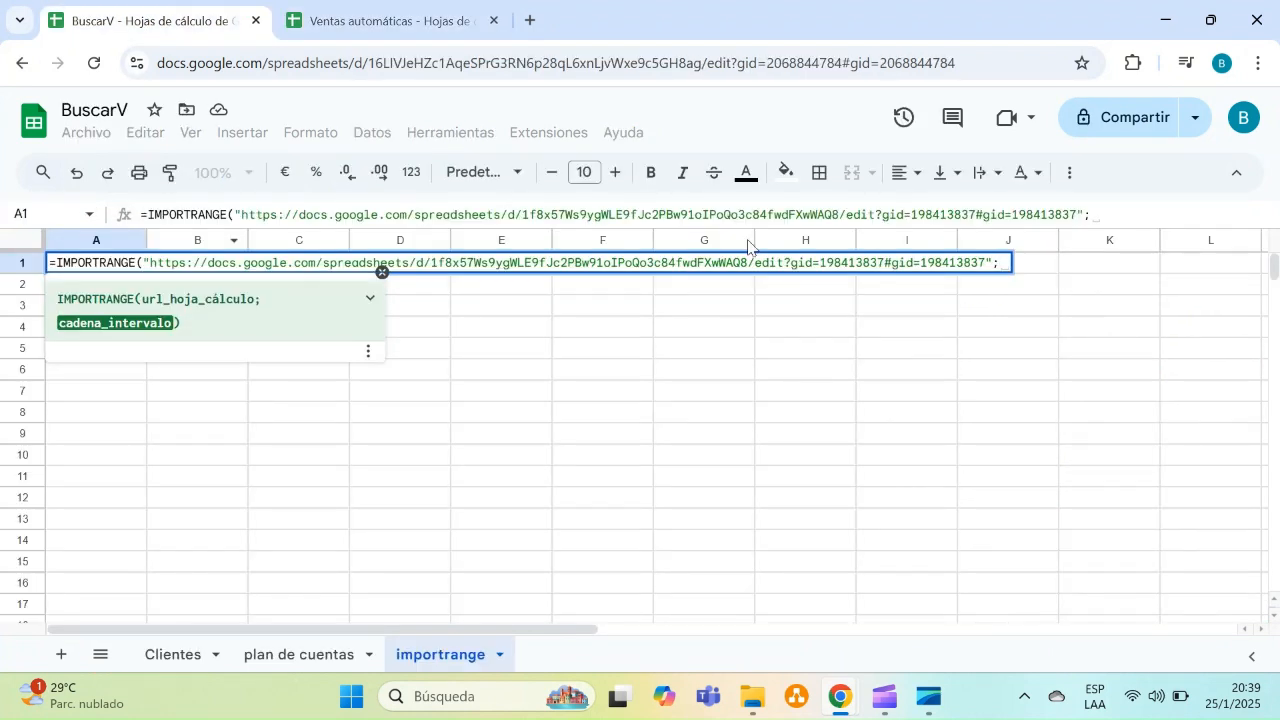
text(")
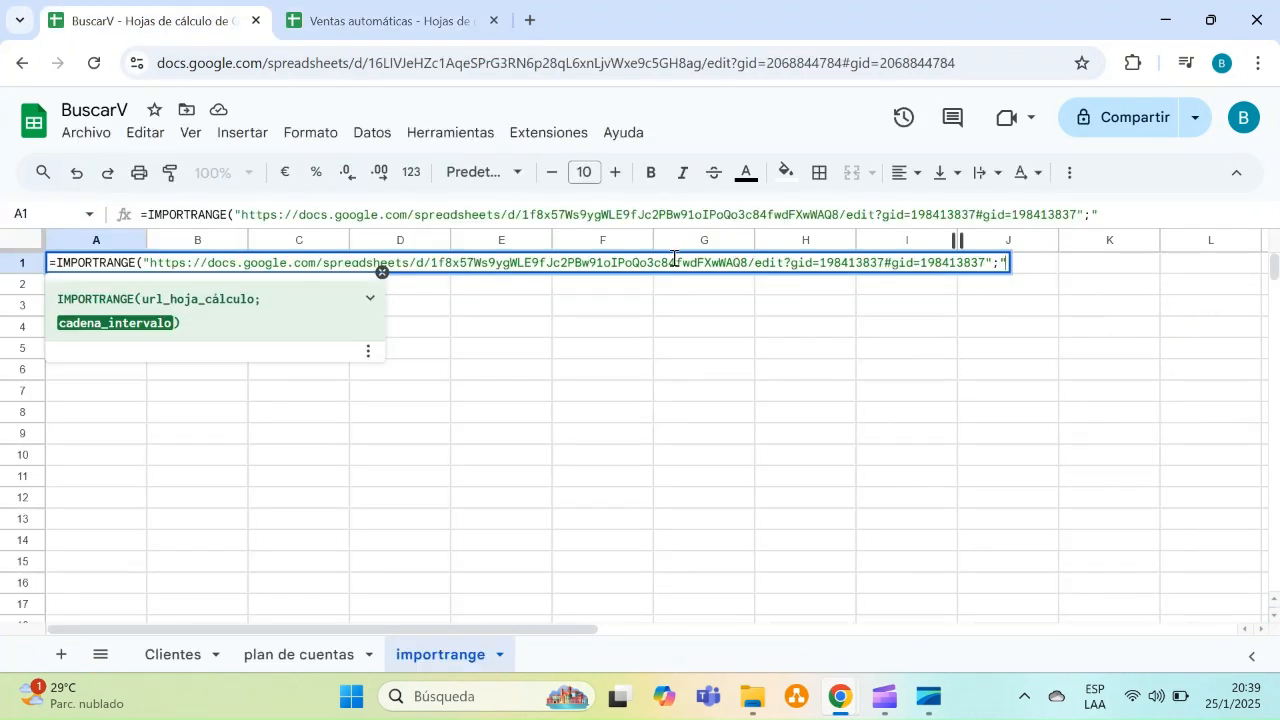
key(ctrl+v)
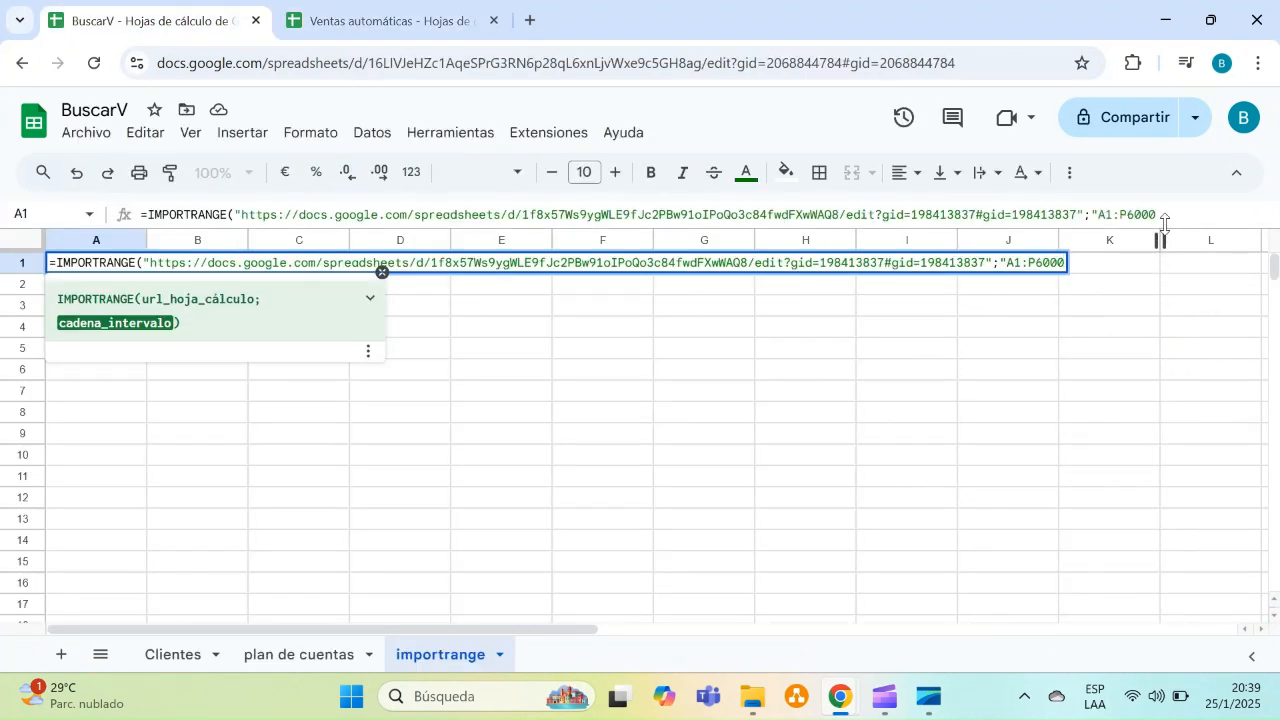
text(")
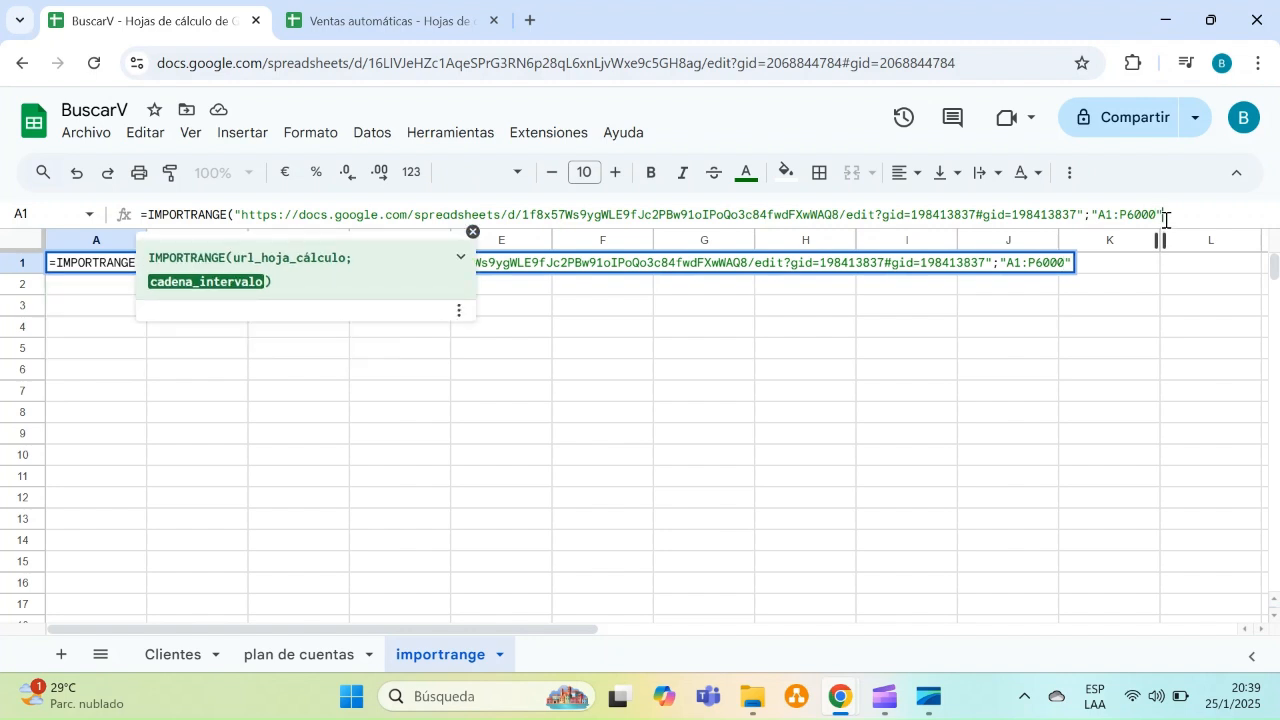
text())
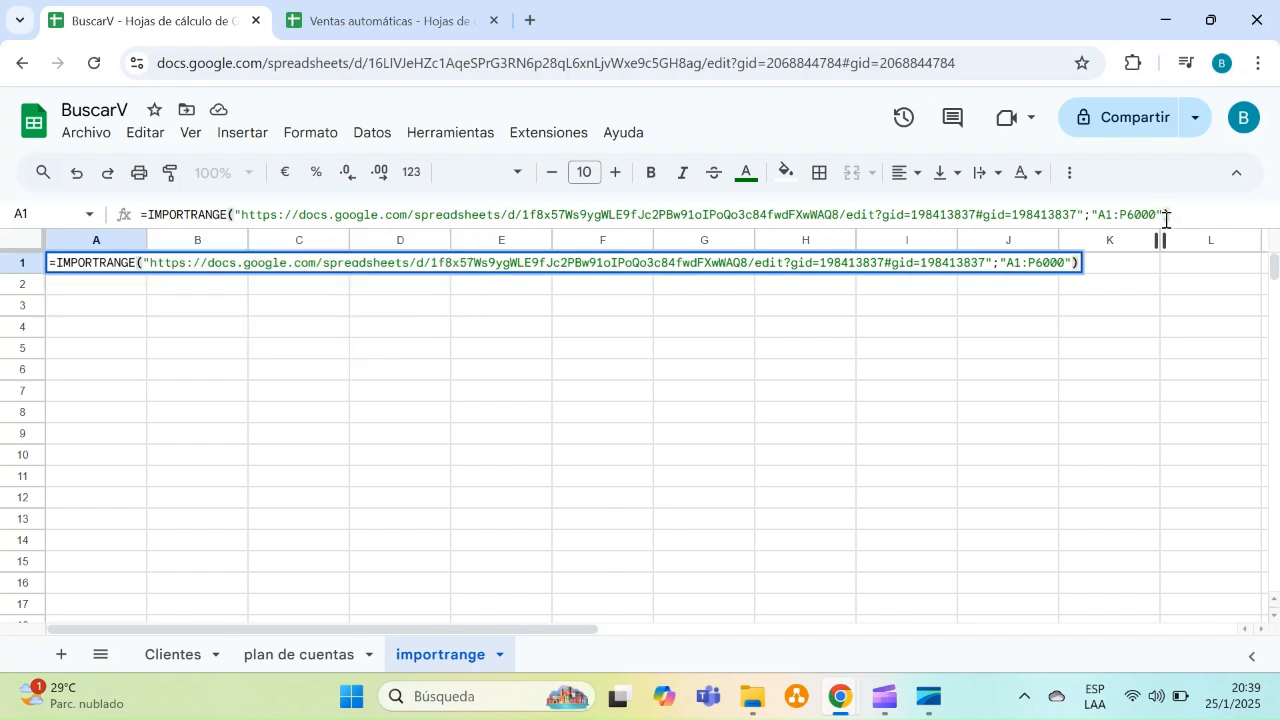
key(Return)
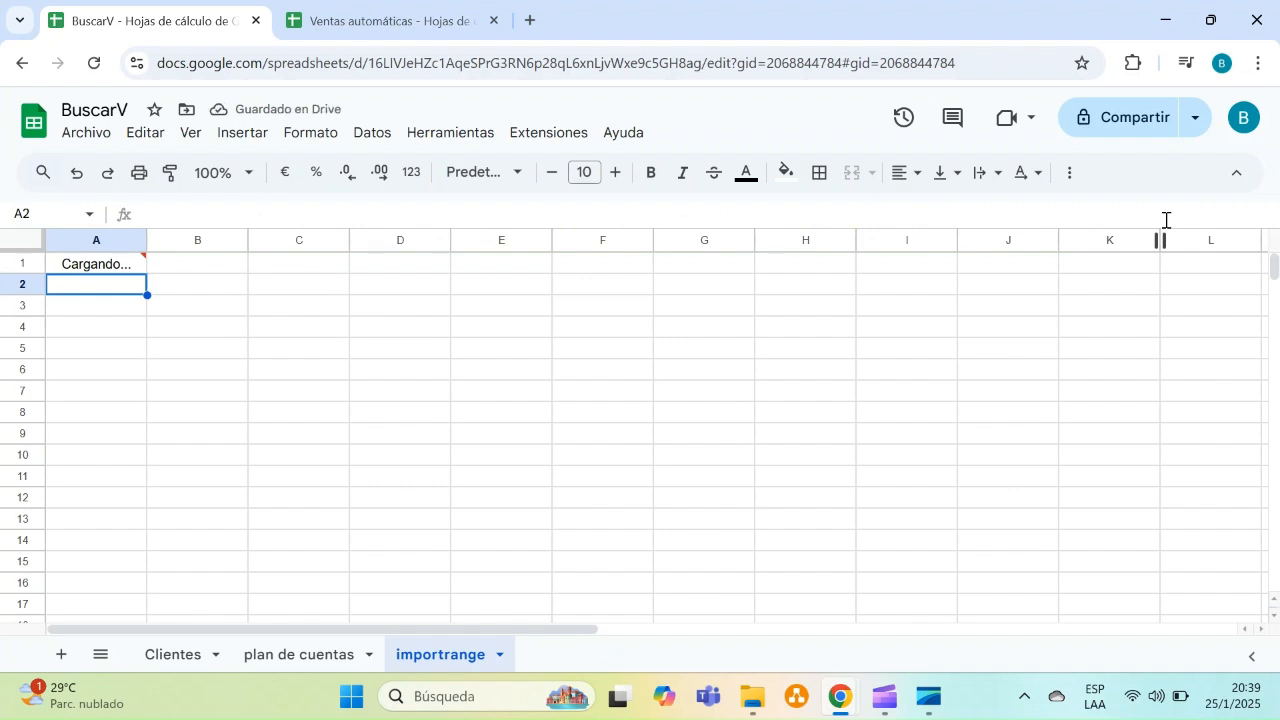
Browse the imported sales data across its columns in the importrange sheet
key(Up)
key(Down)
key(Right)
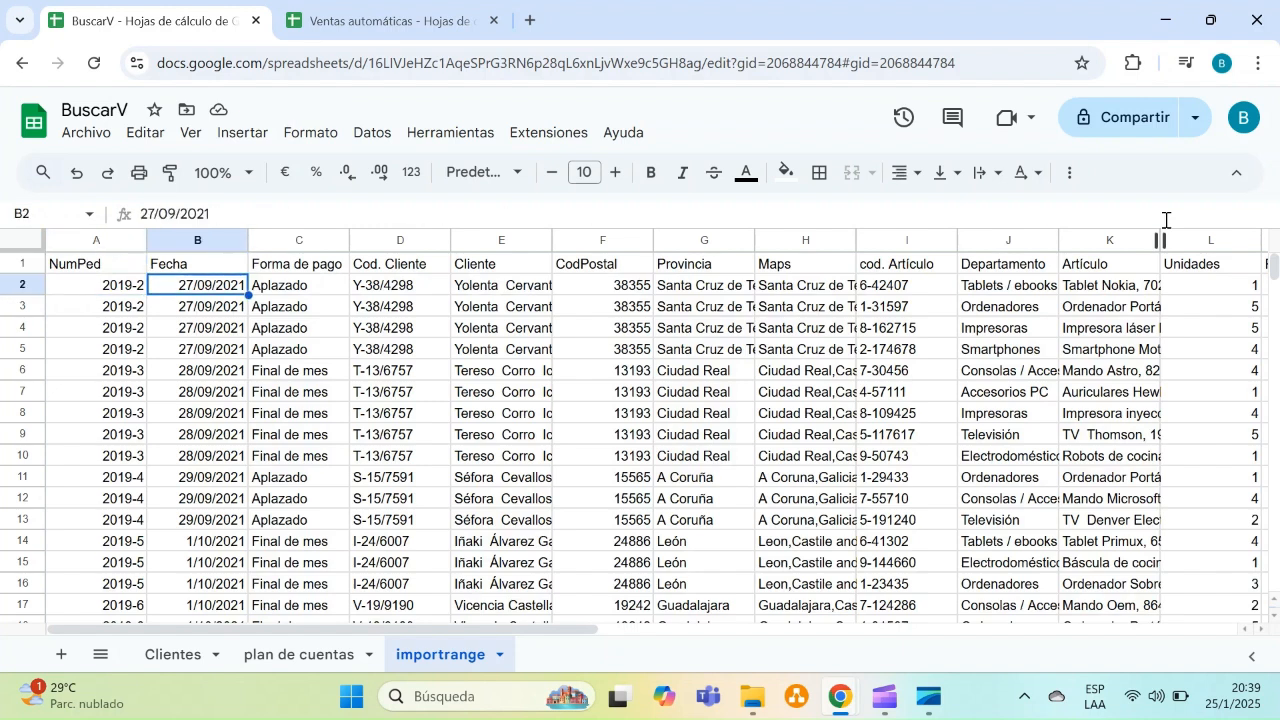
key(Right)
key(Right)
key(Right)
key(Right)
key(Right)
key(Right)
key(Right)
key(Right)
key(Right)
key(Right)
key(Right)
key(Right)
key(Right)
key(Right)
key(Right)
key(Right)
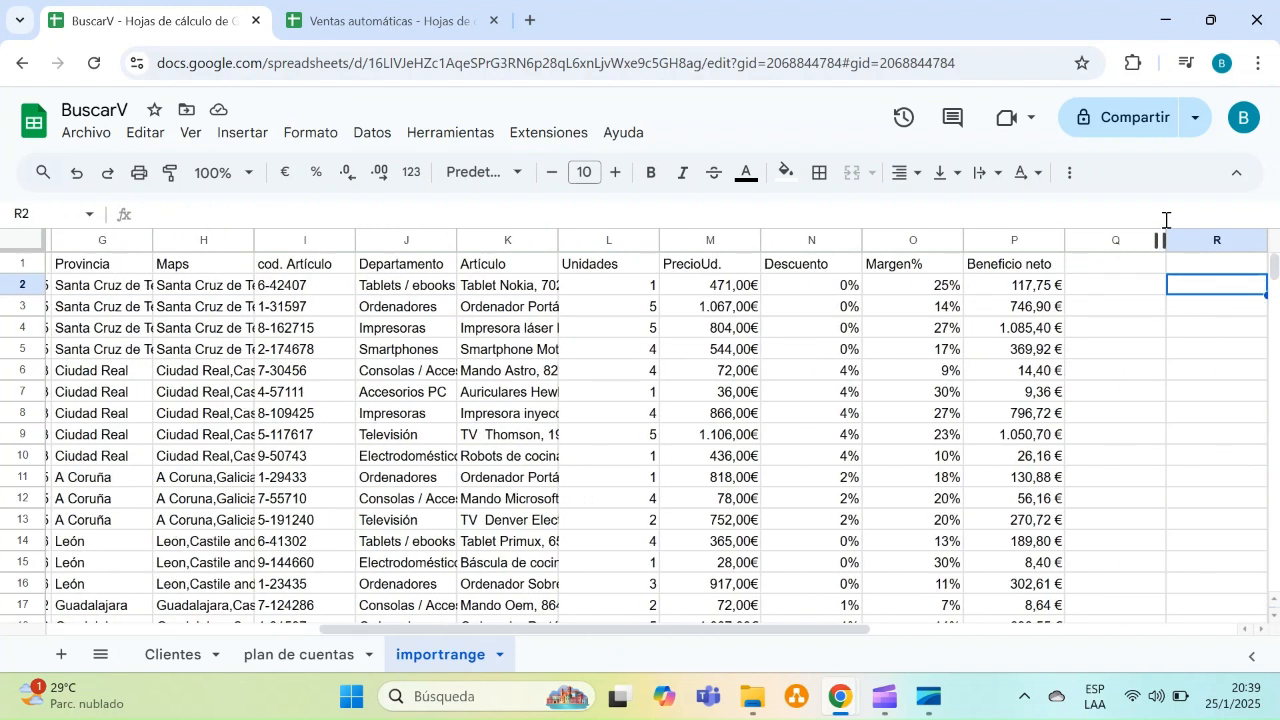
key(Right)
key(Left)
key(Left)
key(Right)
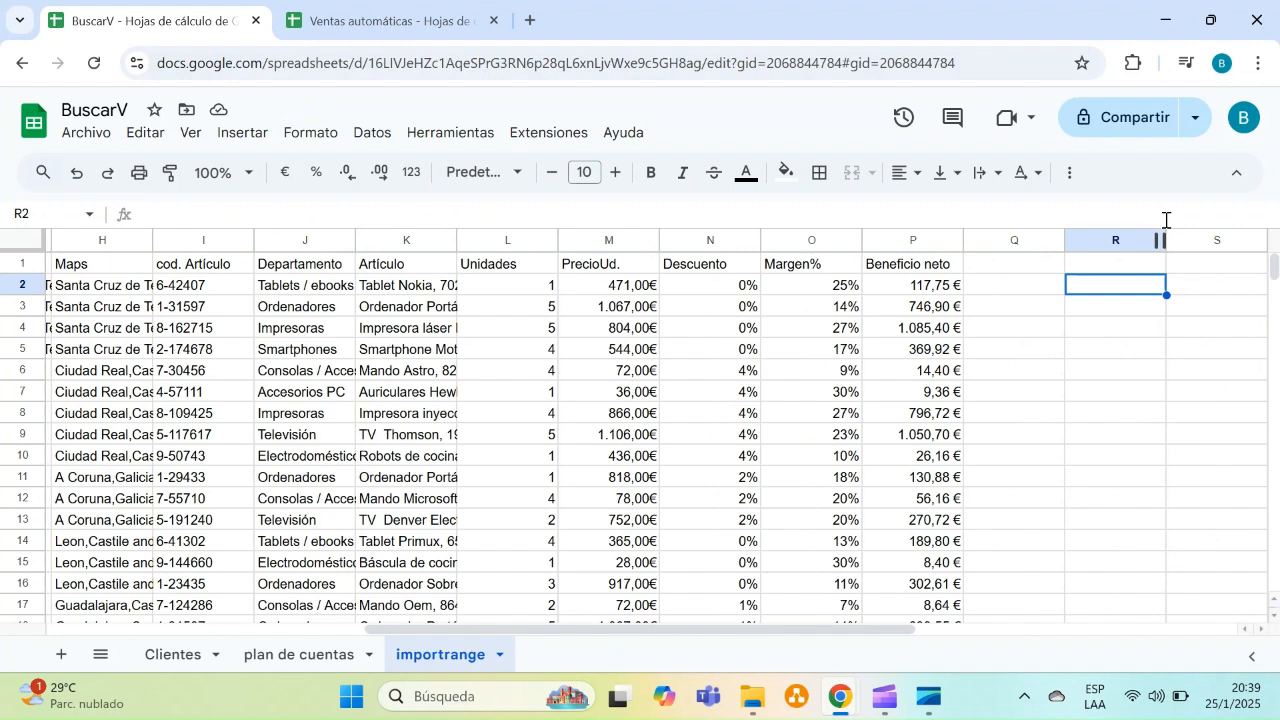
Enter =L2*M2 in R2 to multiply units by unit price, and fill it down to R6
text(=)
click(515, 295)
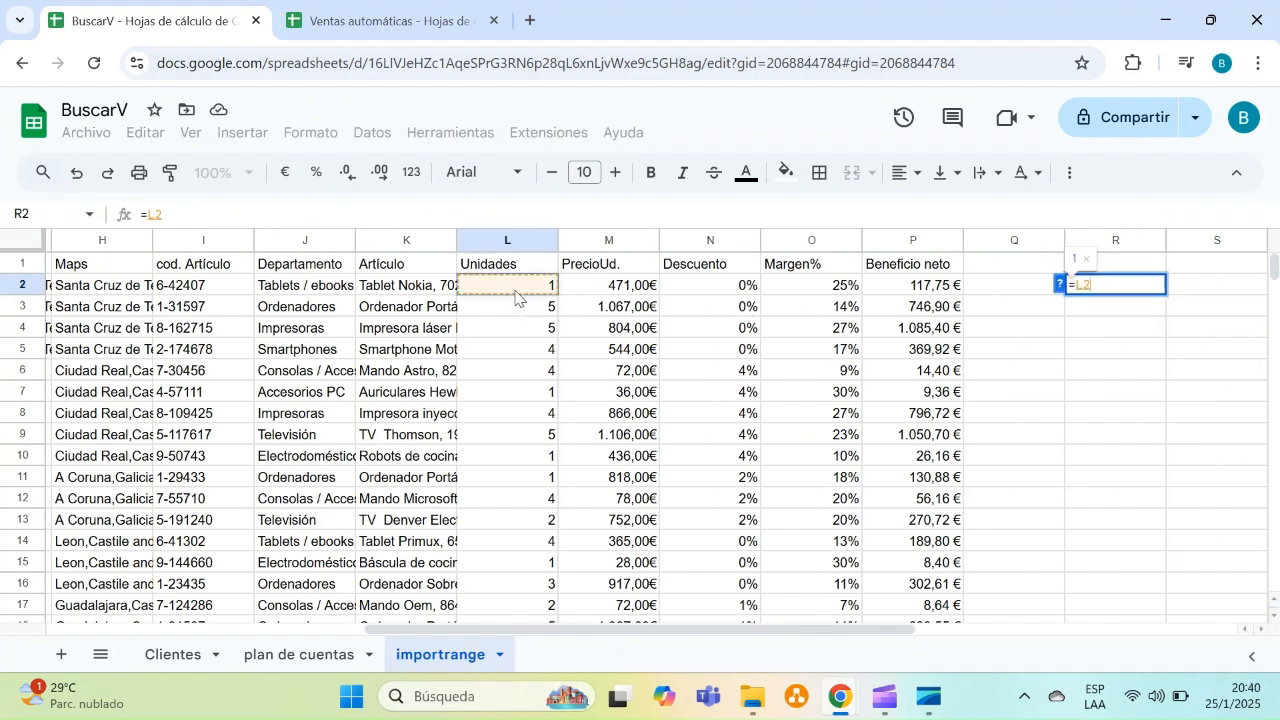
text(*)
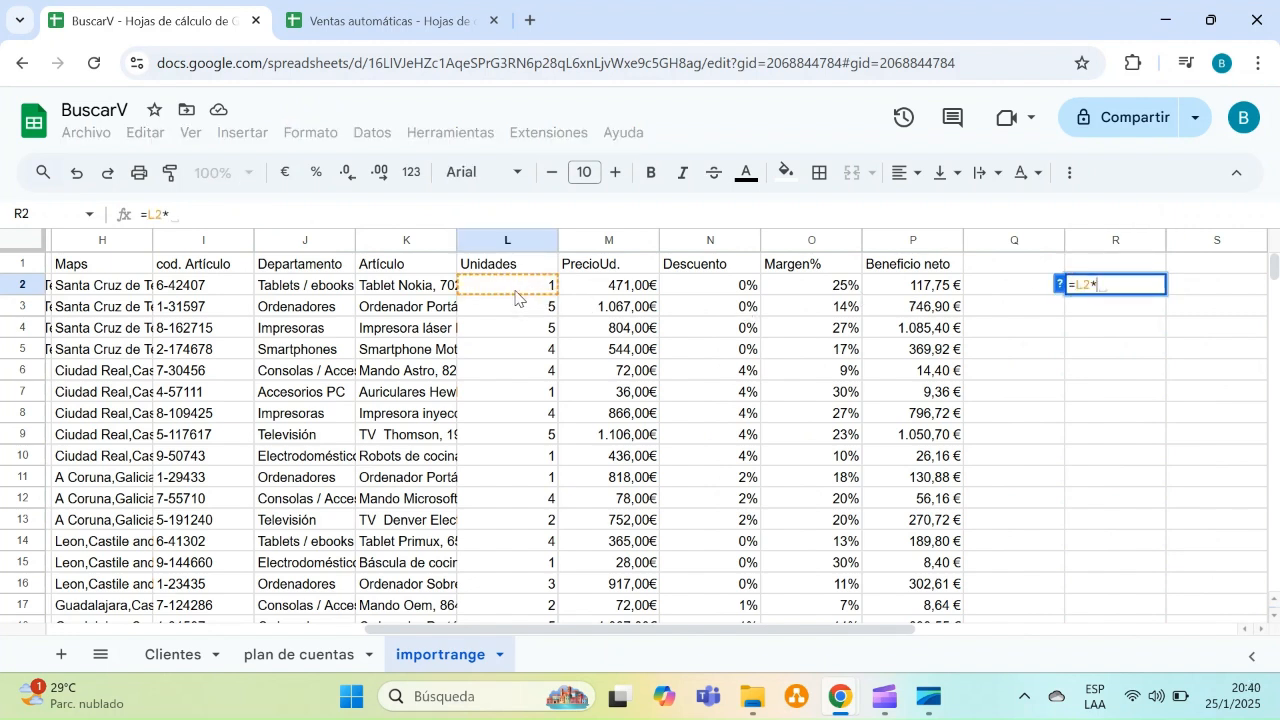
click(598, 292)
key(Return)
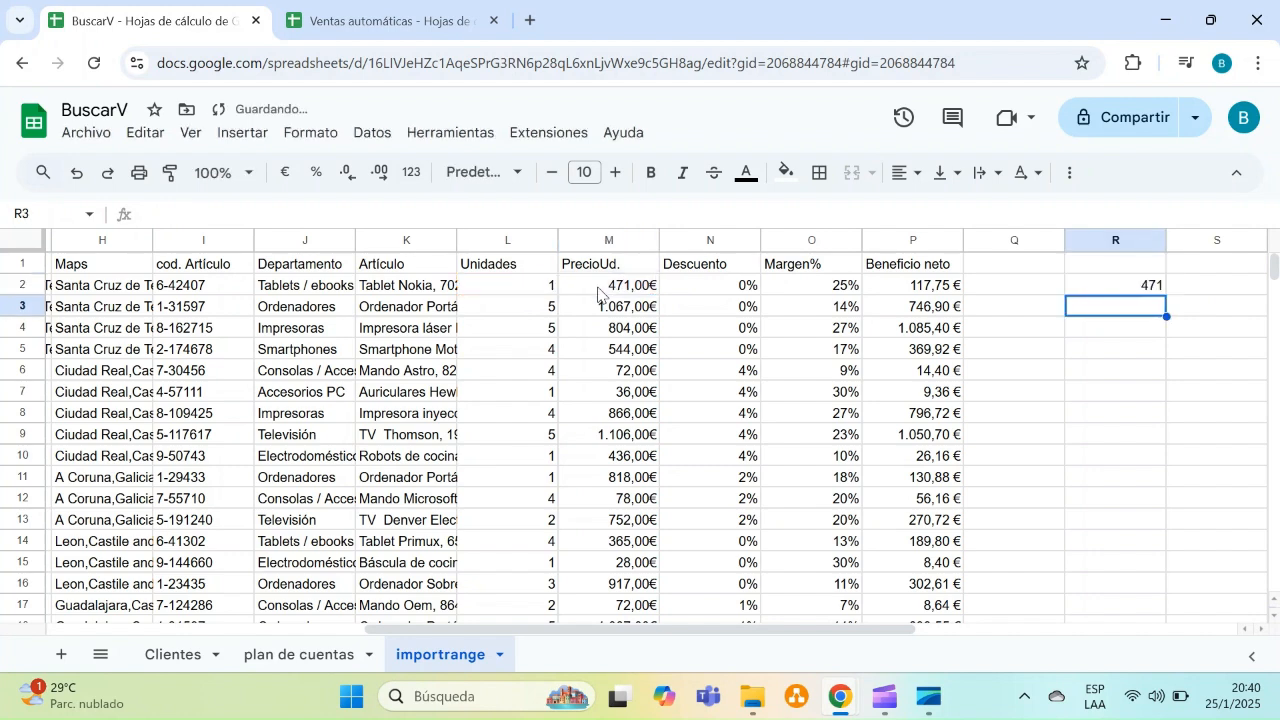
click(1146, 289)
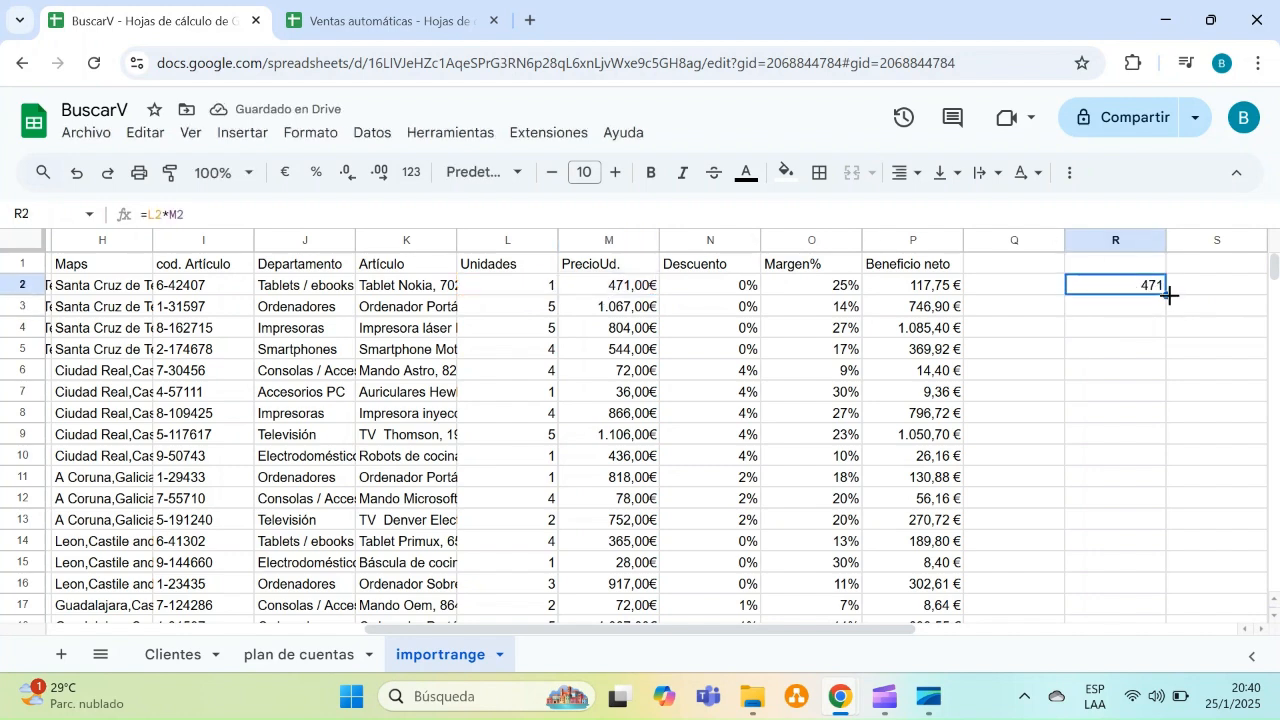
drag(1166, 297, 1112, 383)
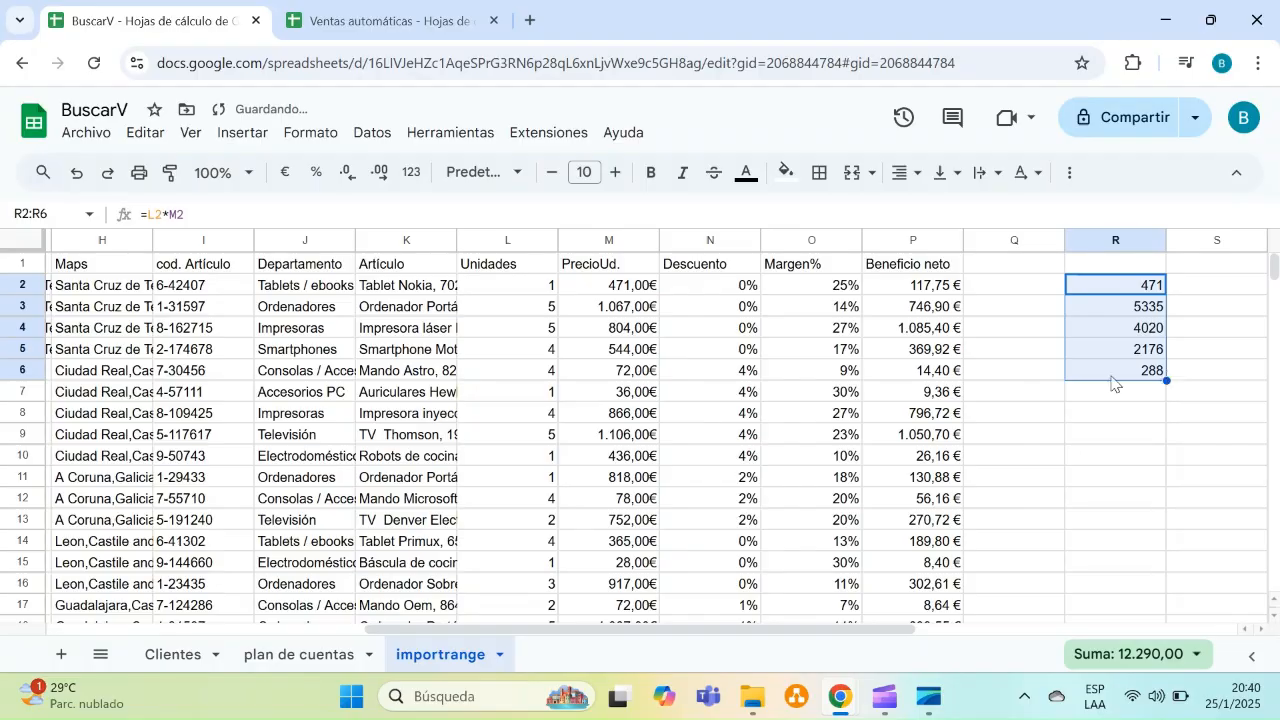
click(1140, 458)
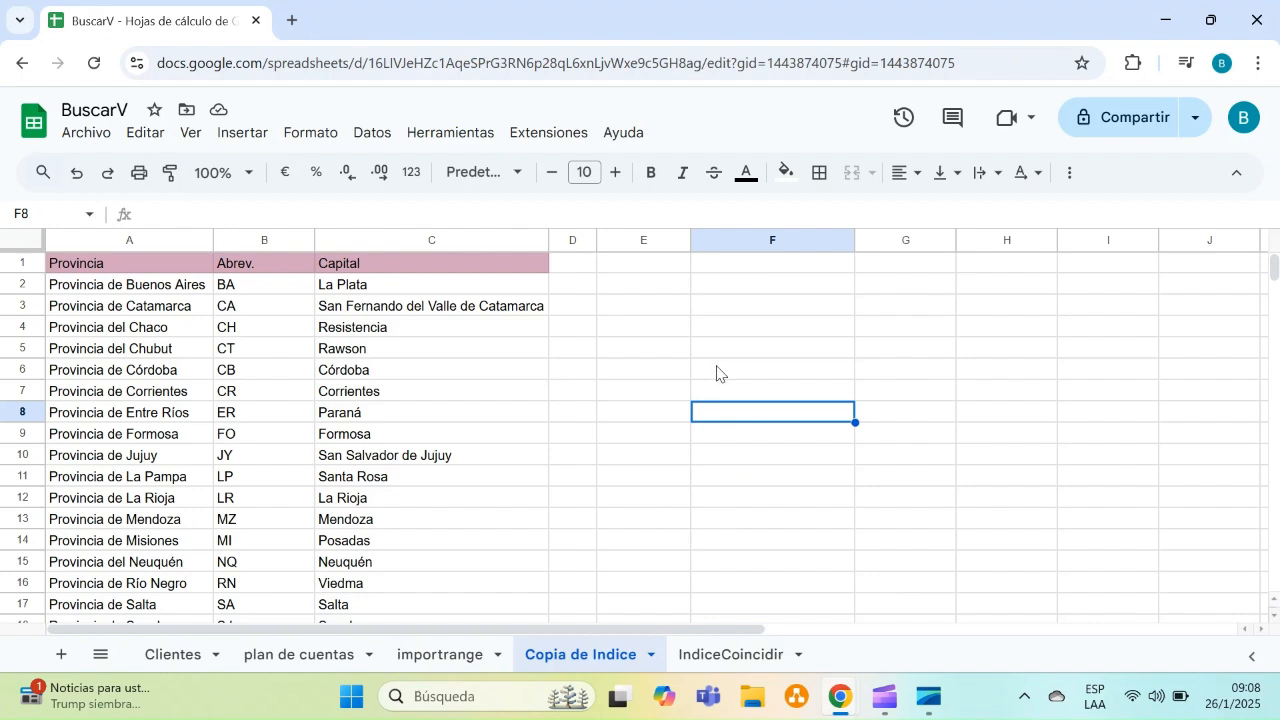
click(716, 372)
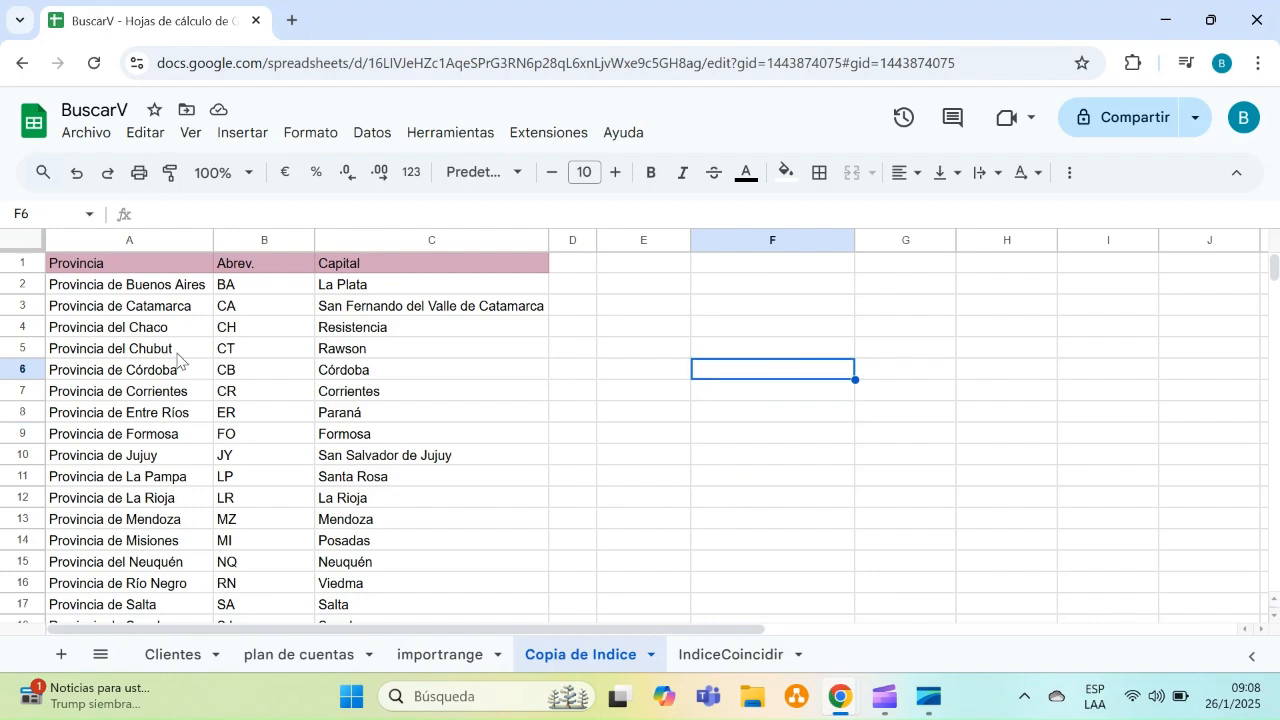
Examine the province, abbreviation and capital table in the Copia de Indice sheet
click(155, 308)
key(Down)
key(Down)
key(Down)
key(Down)
key(Down)
key(Down)
key(Down)
key(Down)
key(Down)
key(Down)
key(Down)
key(Down)
key(Down)
key(Down)
key(Down)
key(Down)
key(Down)
key(Down)
key(Down)
key(Down)
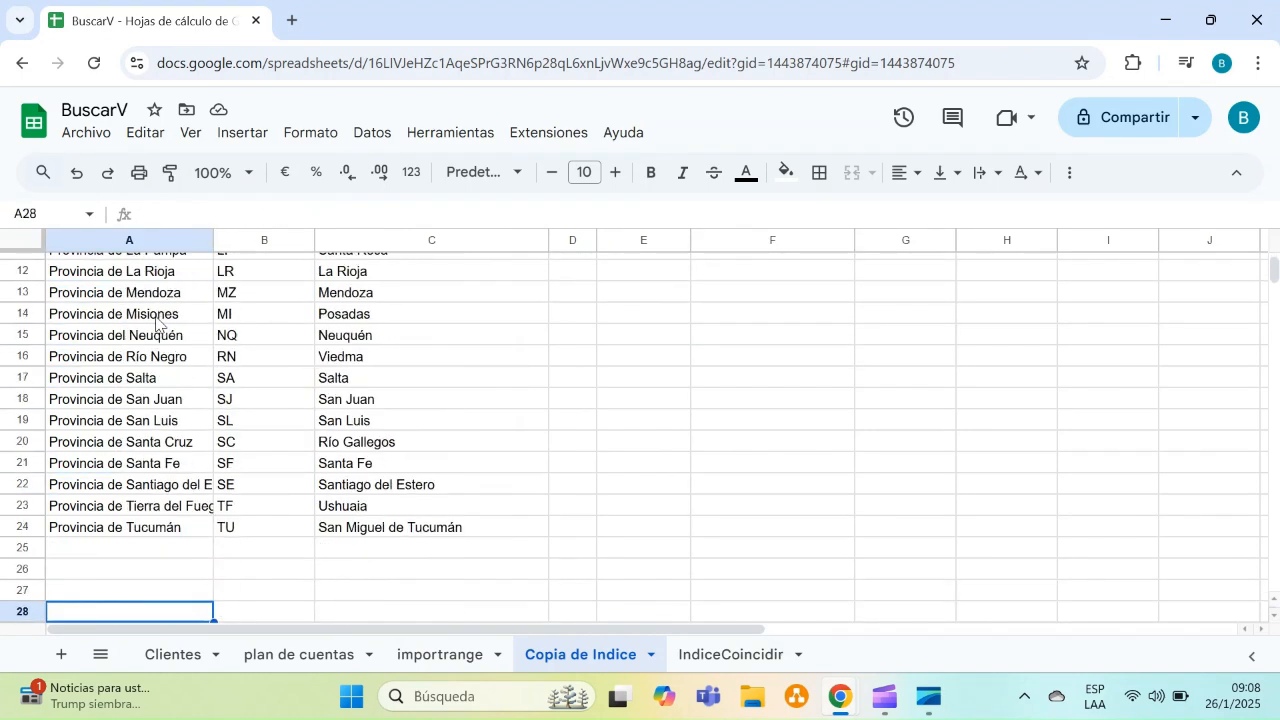
key(Down)
key(Down)
key(Down)
key(Down)
key(Down)
key(Down)
key(Up)
key(Up)
key(Up)
key(Up)
key(Up)
key(Up)
key(Up)
key(Up)
key(Up)
key(Up)
key(Up)
key(Up)
key(Up)
key(Up)
key(Up)
key(Up)
key(Up)
key(Up)
key(Up)
key(Up)
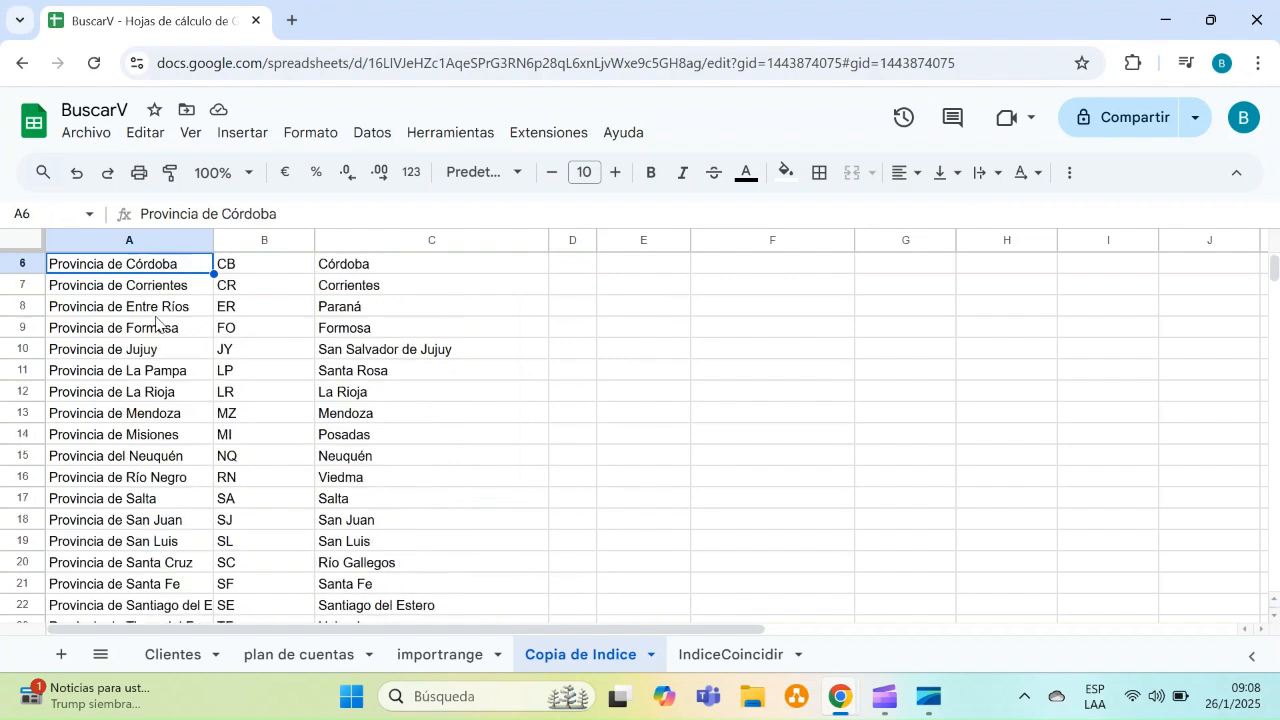
key(Up)
key(Up)
key(Up)
key(Up)
key(Up)
key(Right)
key(Right)
key(Right)
key(Right)
key(Down)
key(Down)
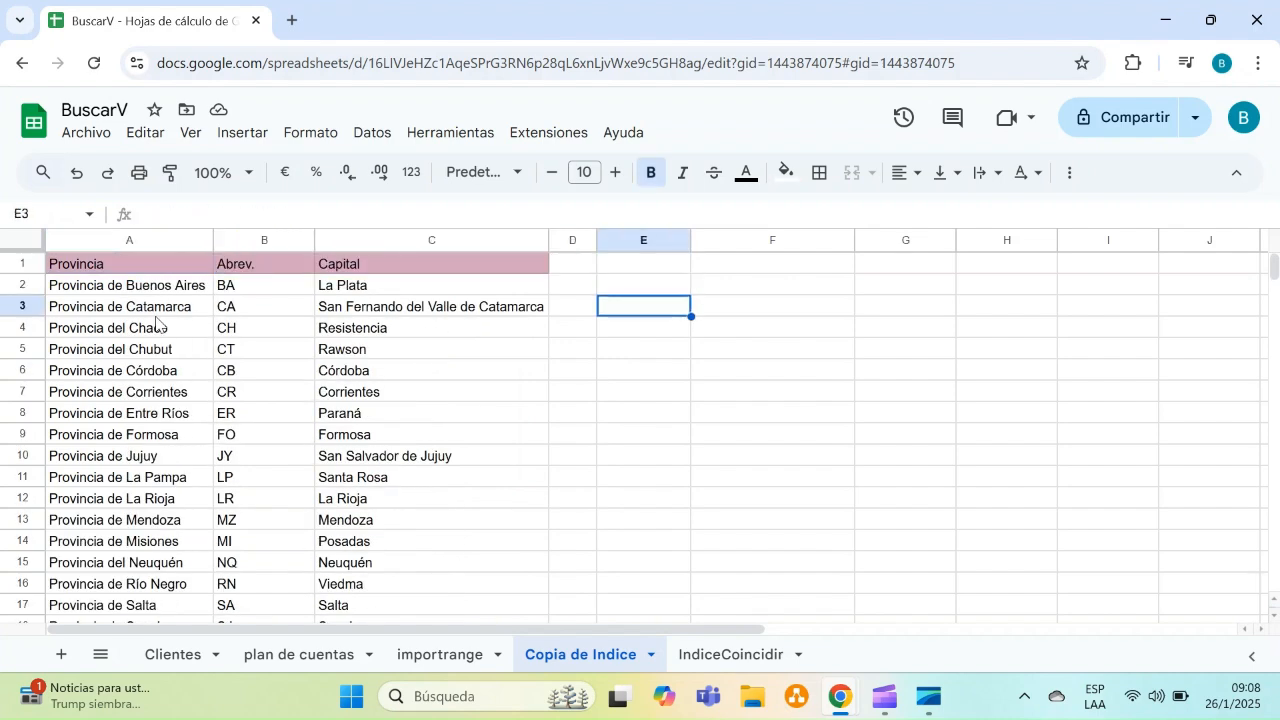
Enter the labels COINCIDIR in E3 and ÍNDICE in E4, and make the ÍNDICE label bold
text(CO)
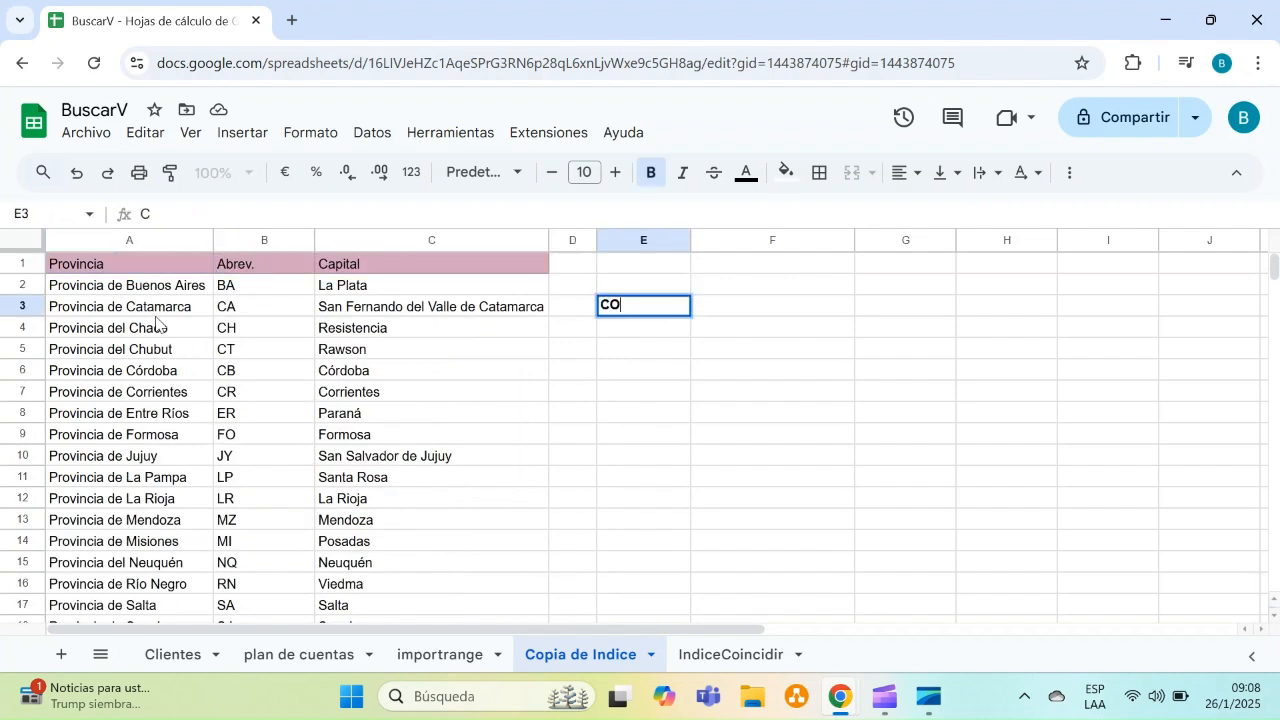
text(INCIDIR)
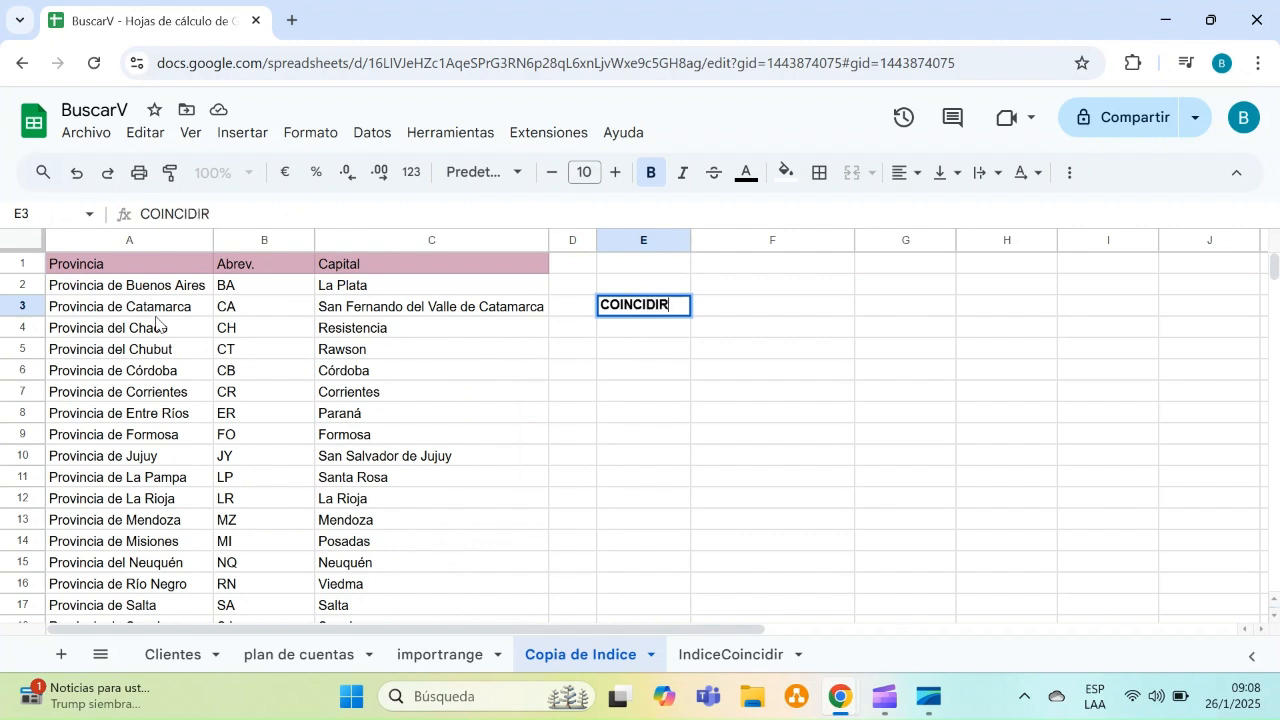
key(Return)
text(I)
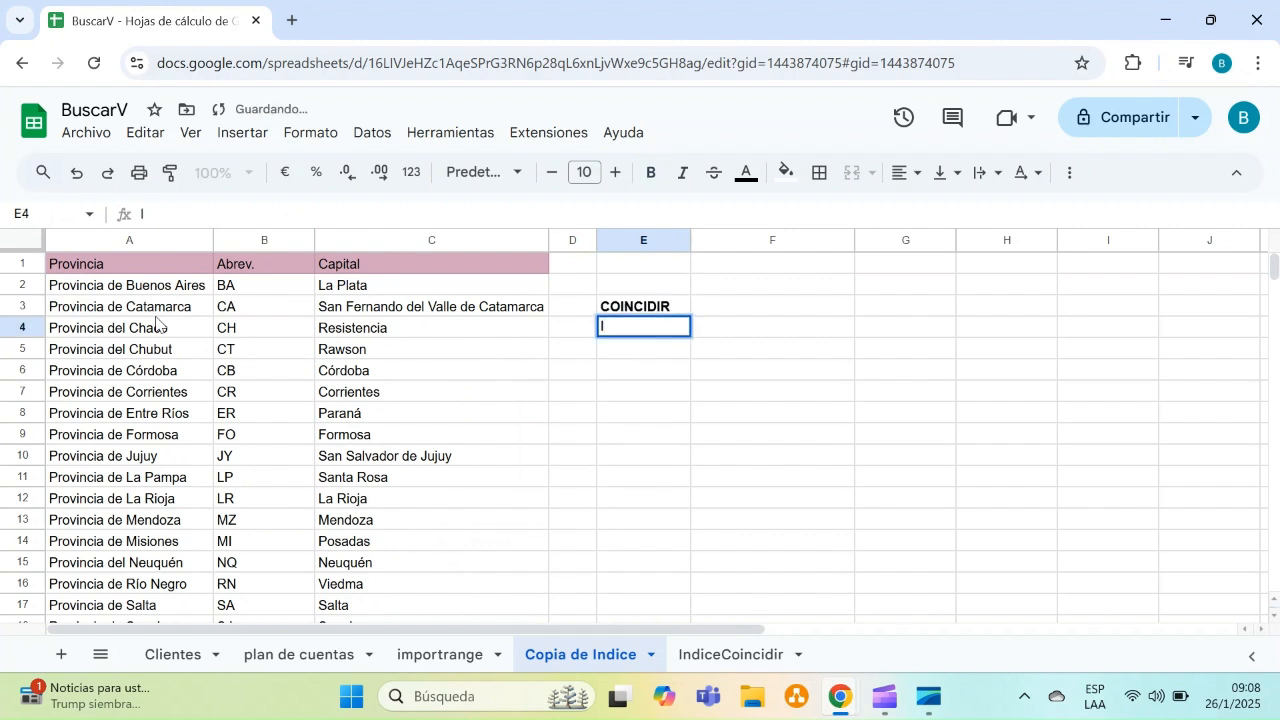
key(BackSpace)
text(ÍNDICE)
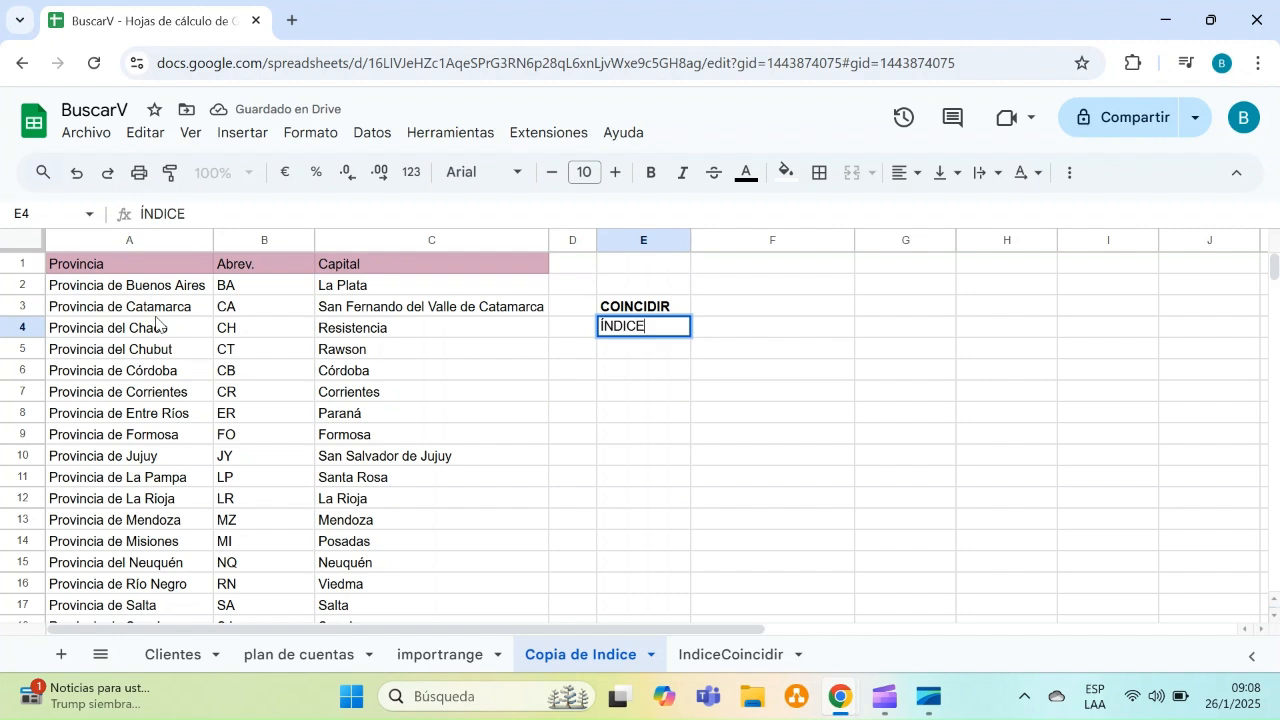
key(Return)
key(Up)
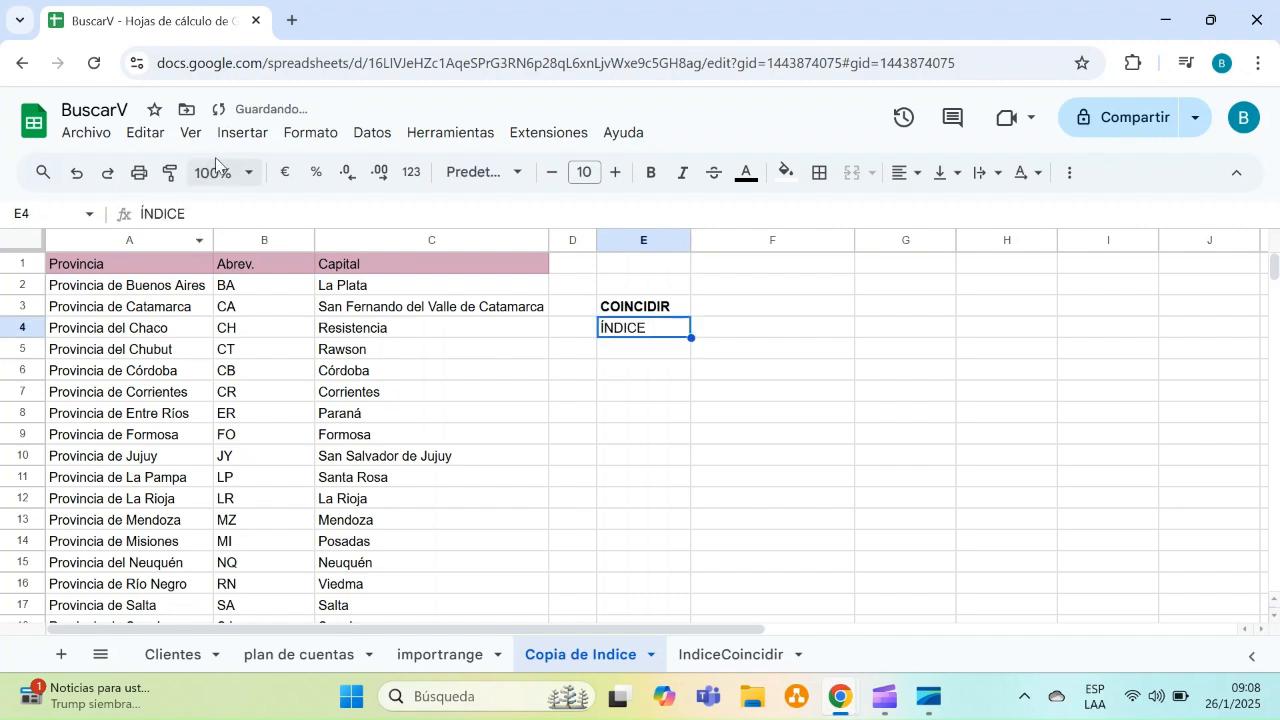
click(650, 172)
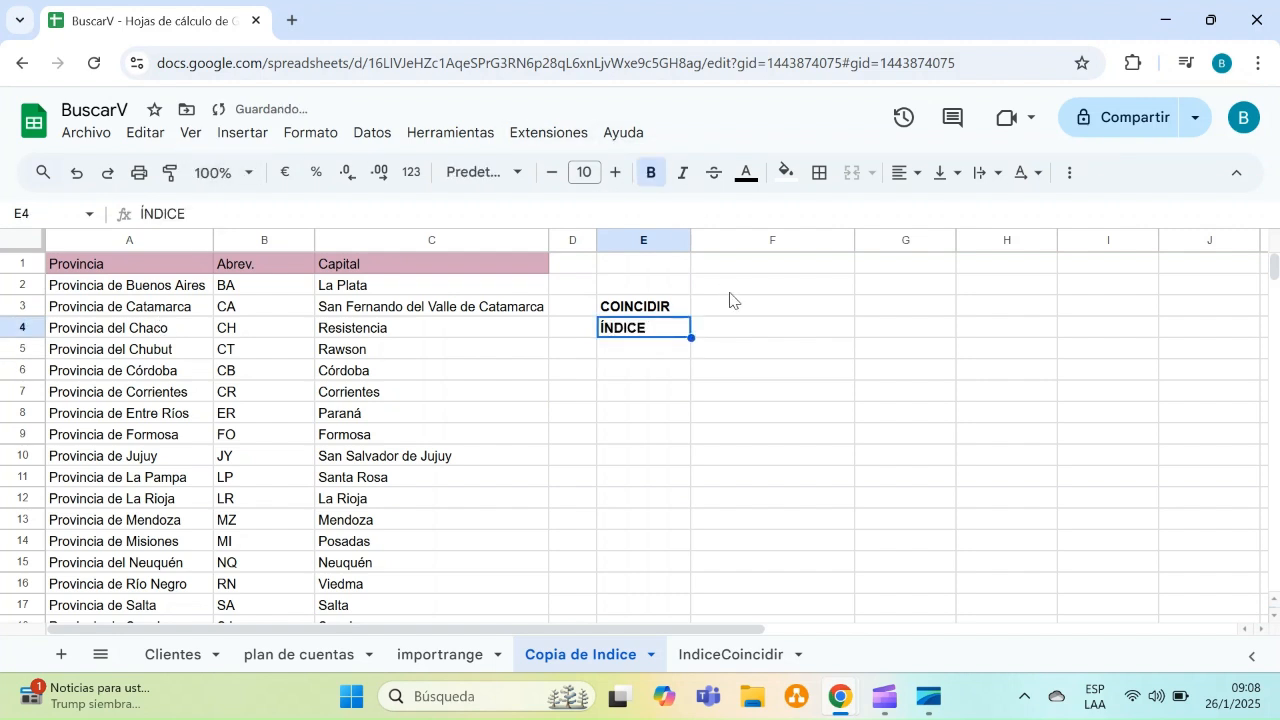
Enter =COINCIDIR("Corrientes";C1:C24;0) in F3 to find the position of Corrientes in the Capital column
click(743, 313)
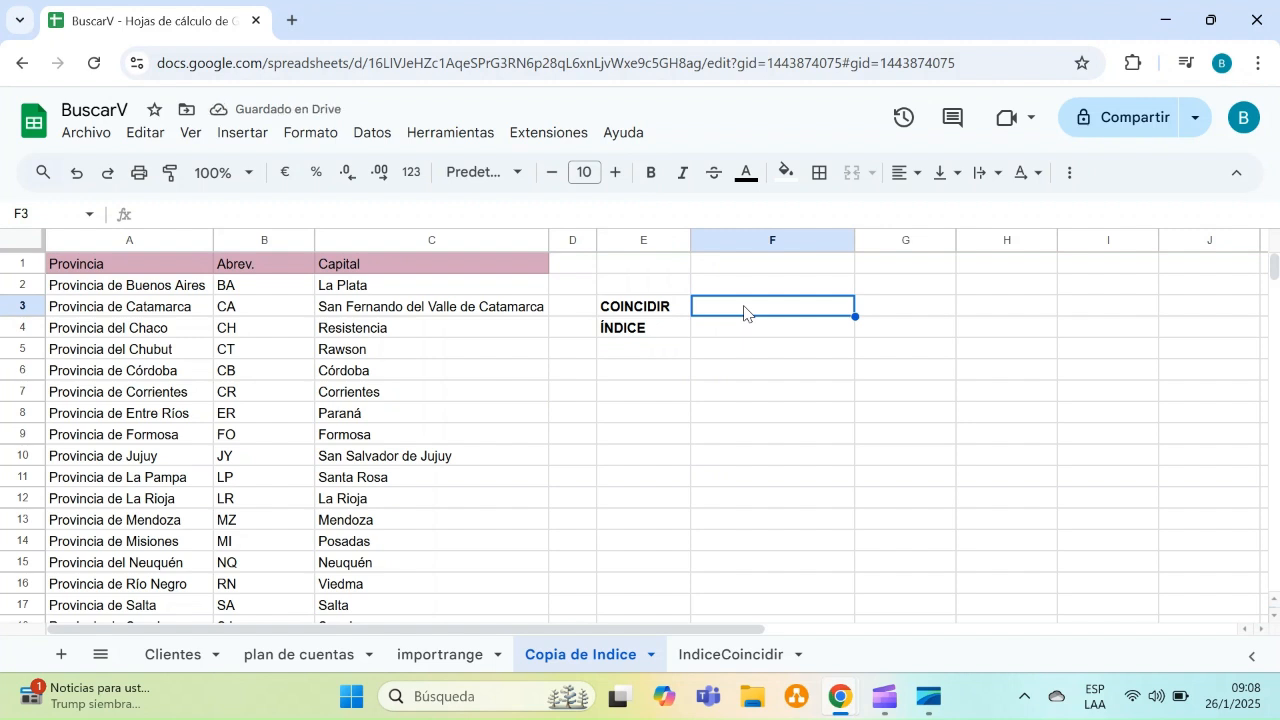
text(=)
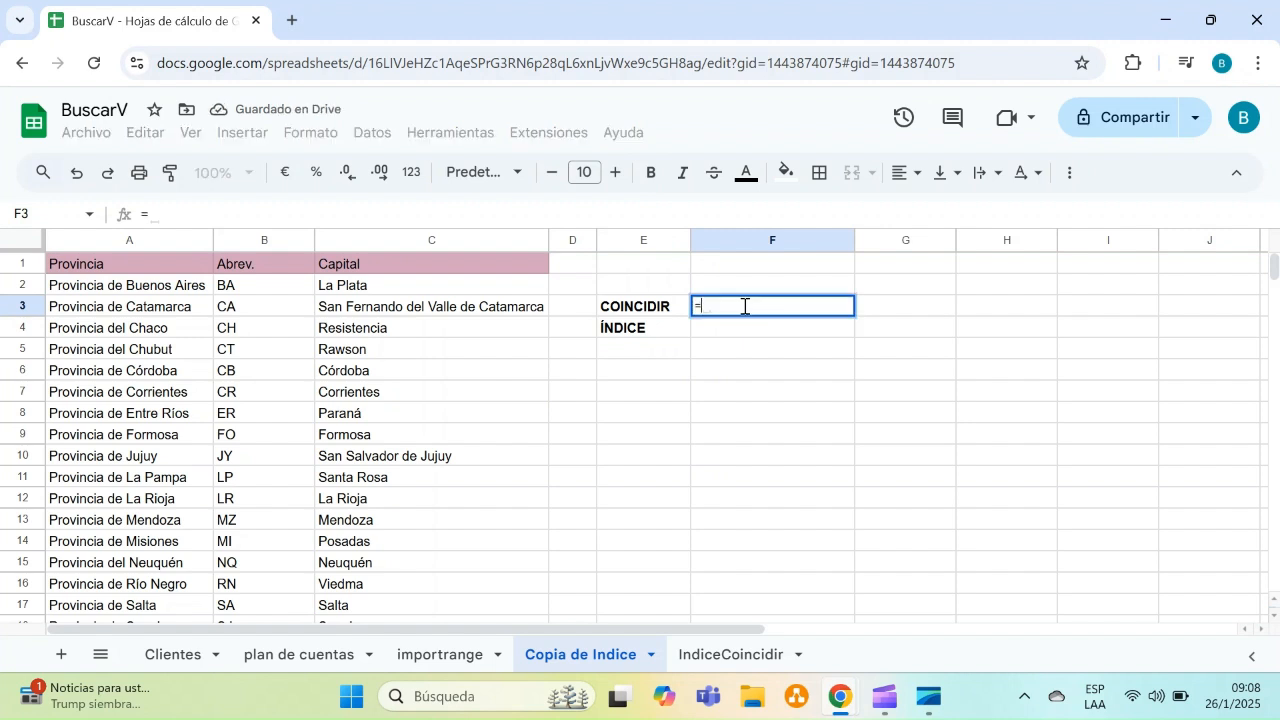
text(c)
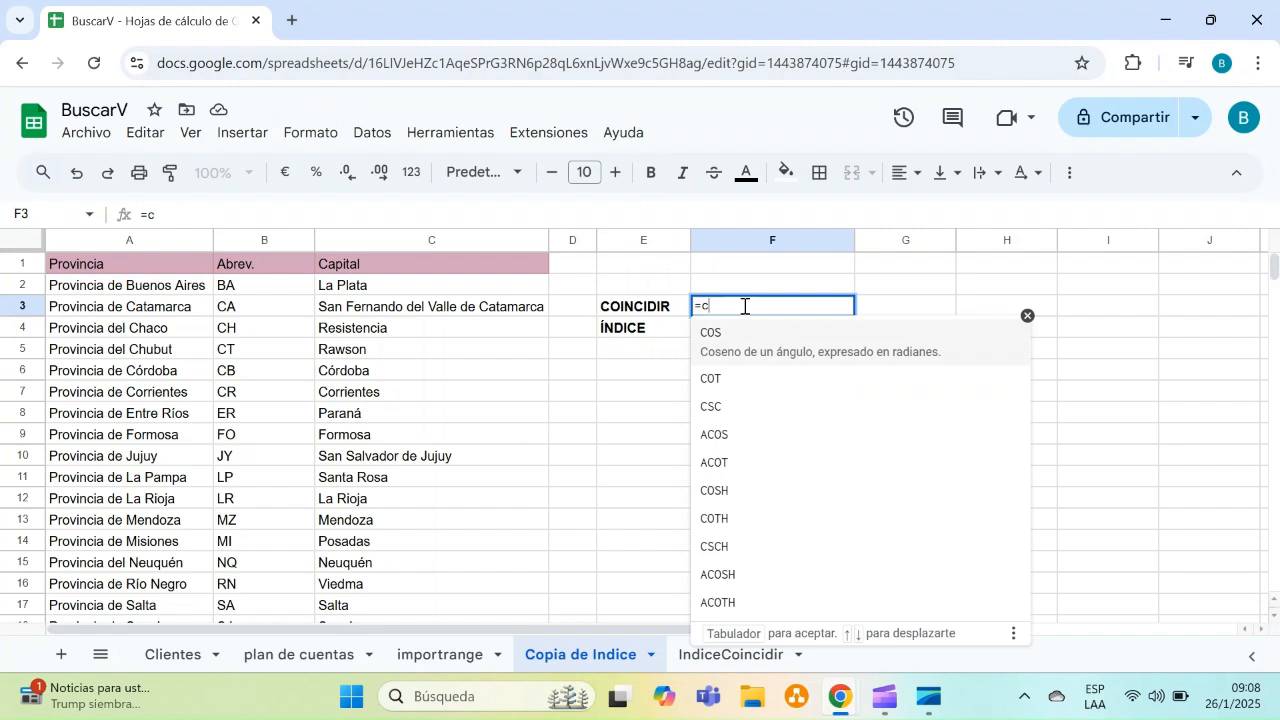
text(oi)
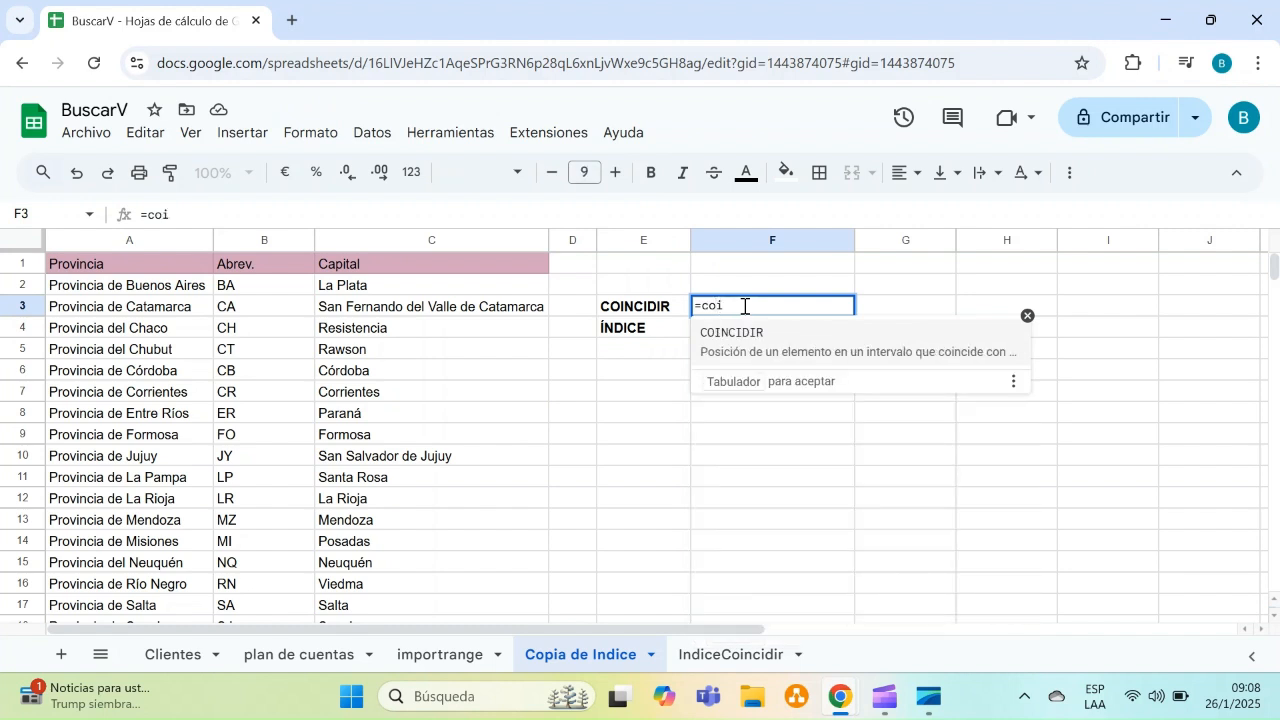
click(752, 338)
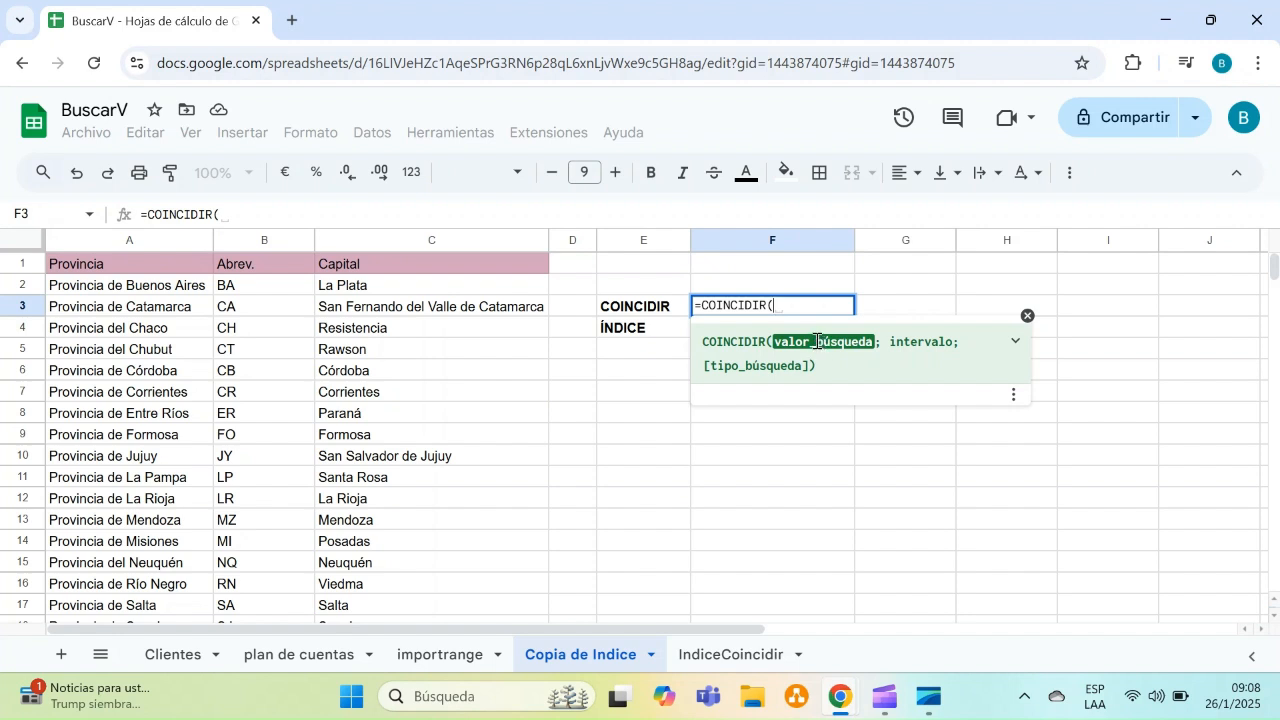
text(")
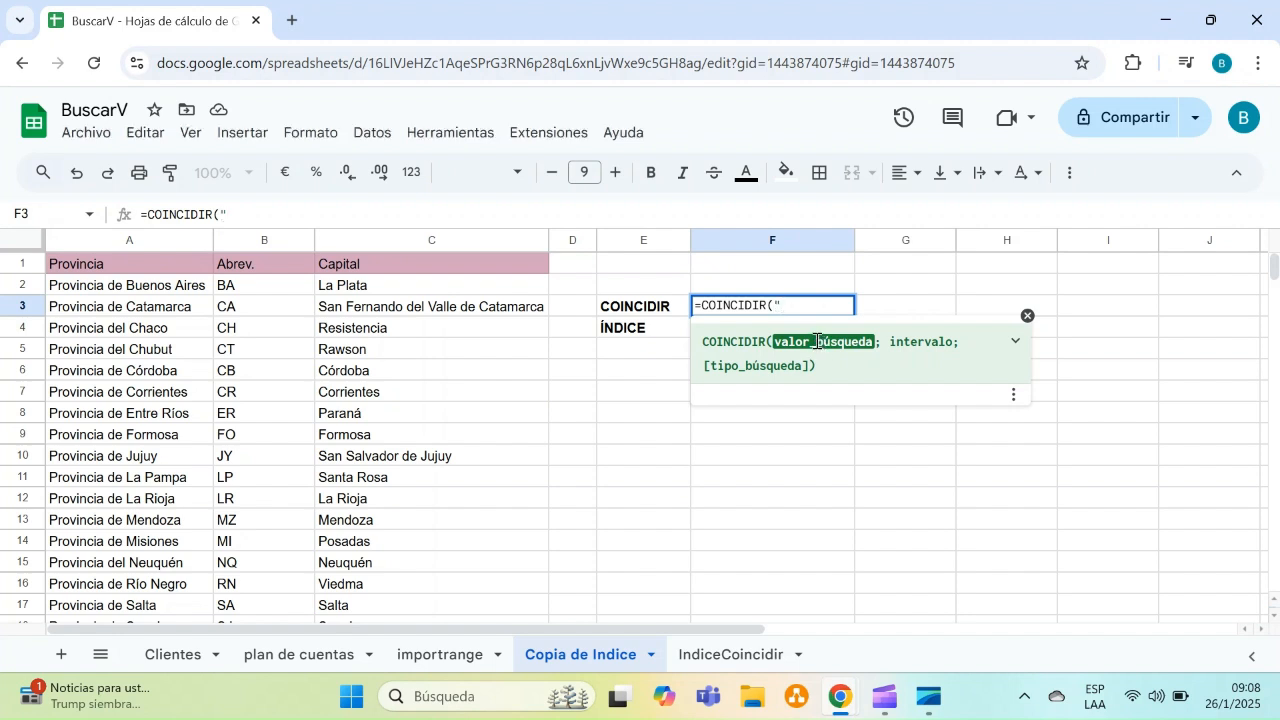
text(Corrientes")
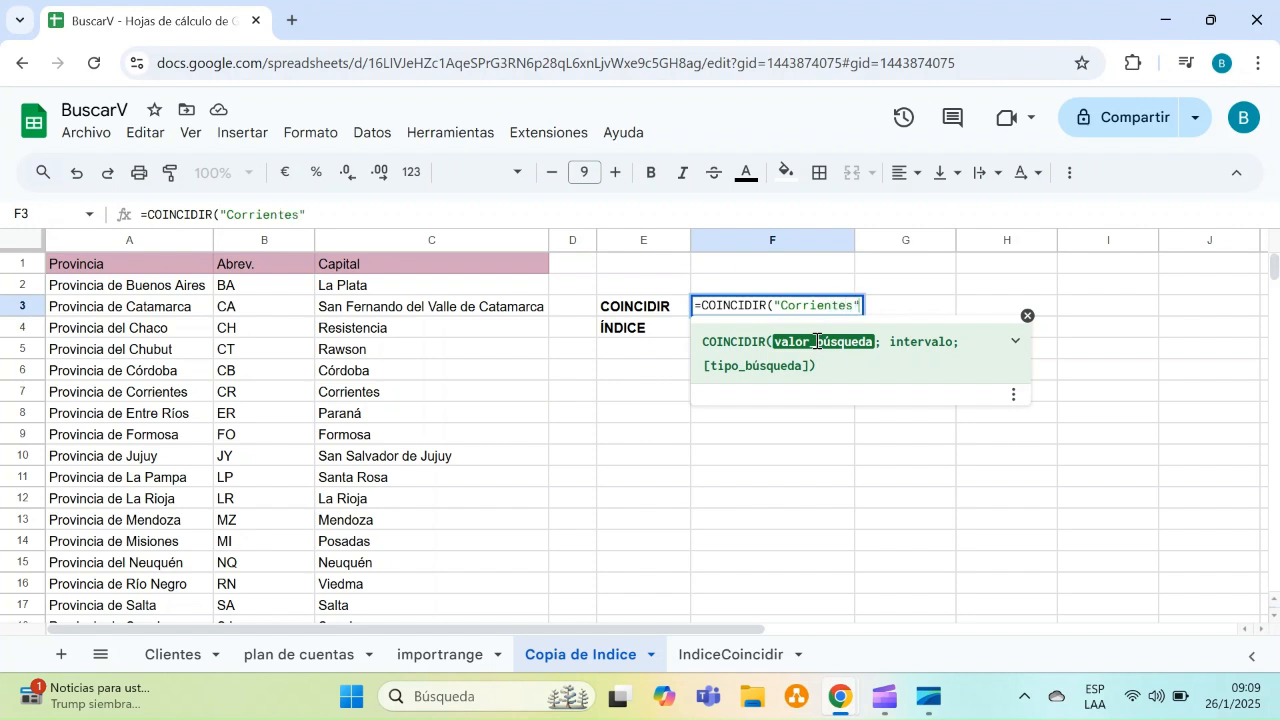
text(;)
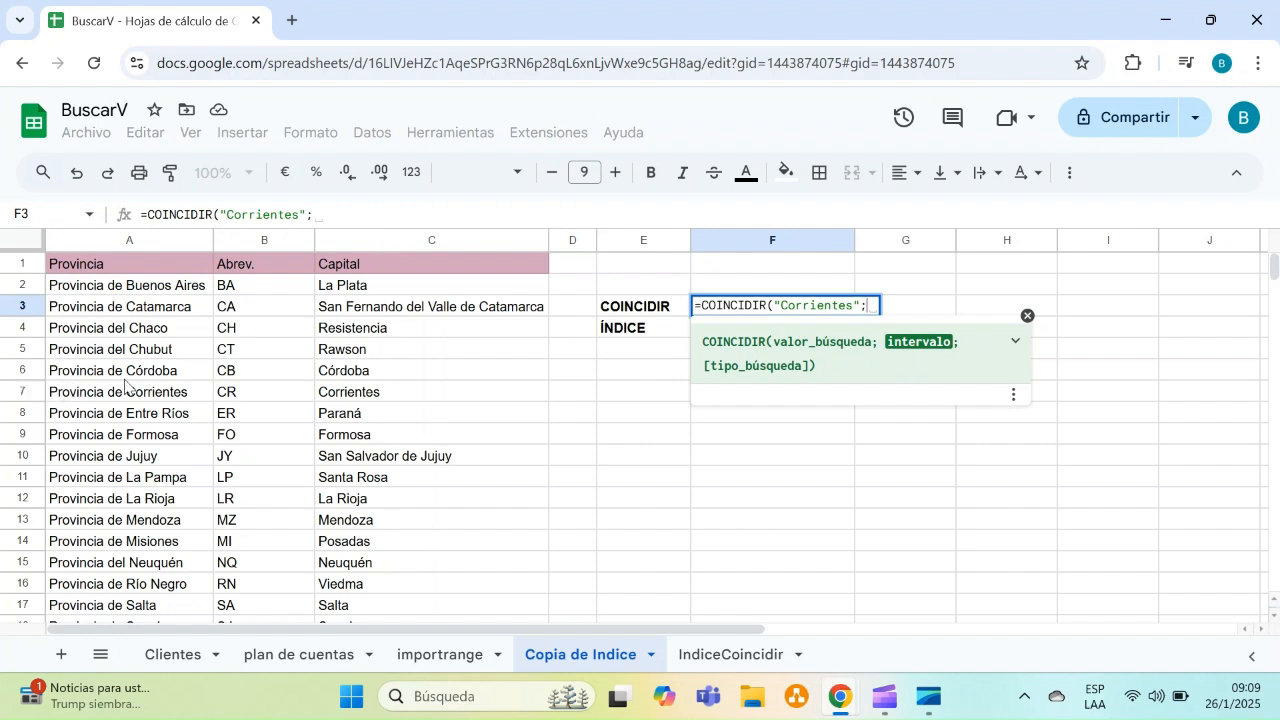
click(391, 266)
key(ctrl+shift+Down)
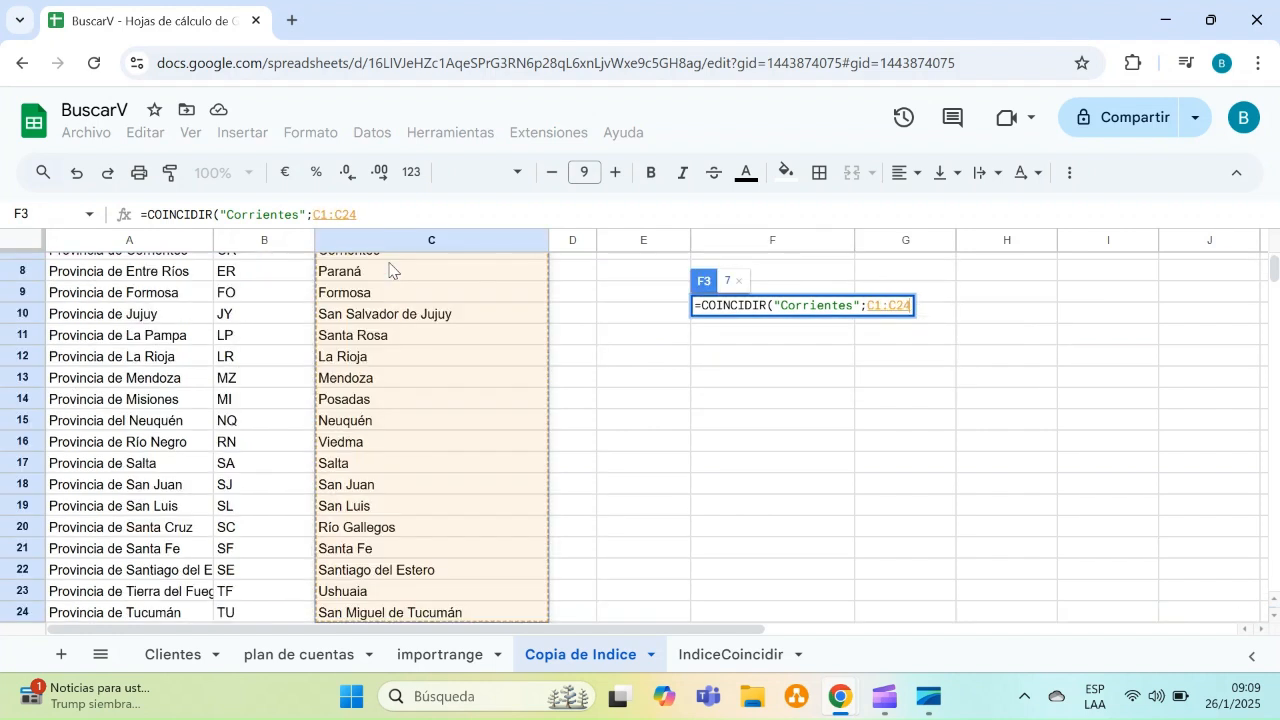
text(;)
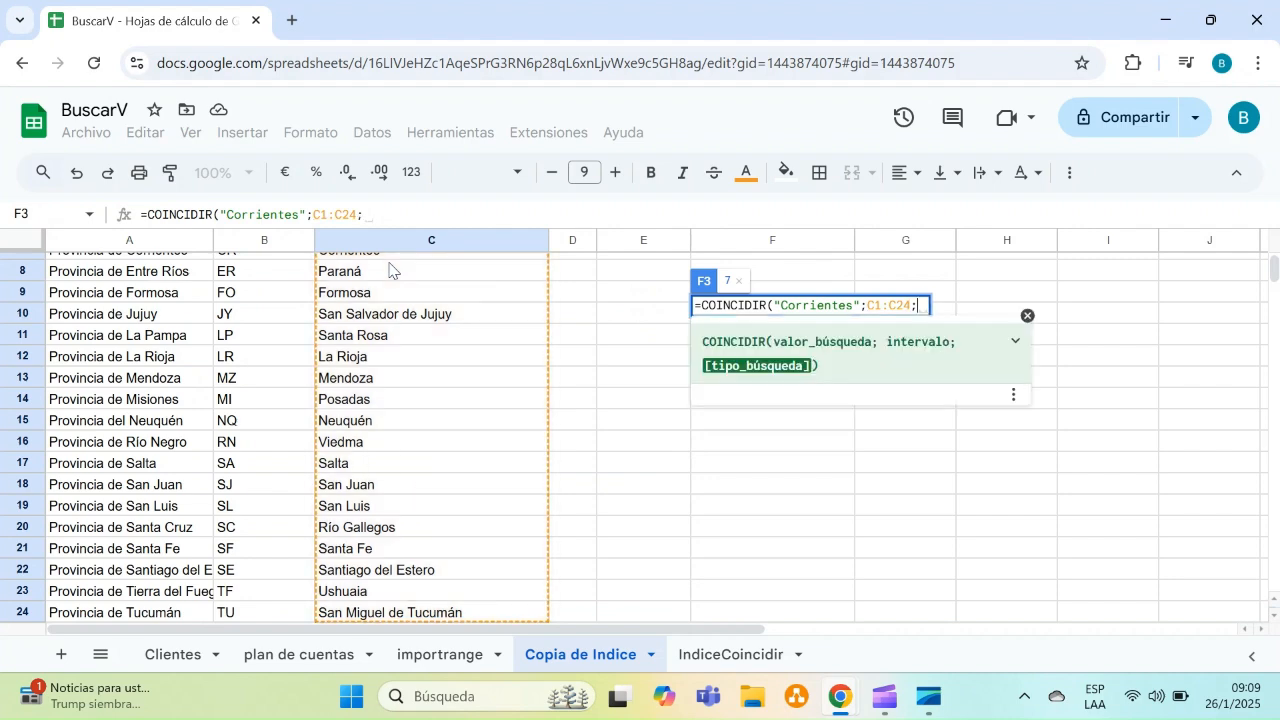
text(0)
key(Return)
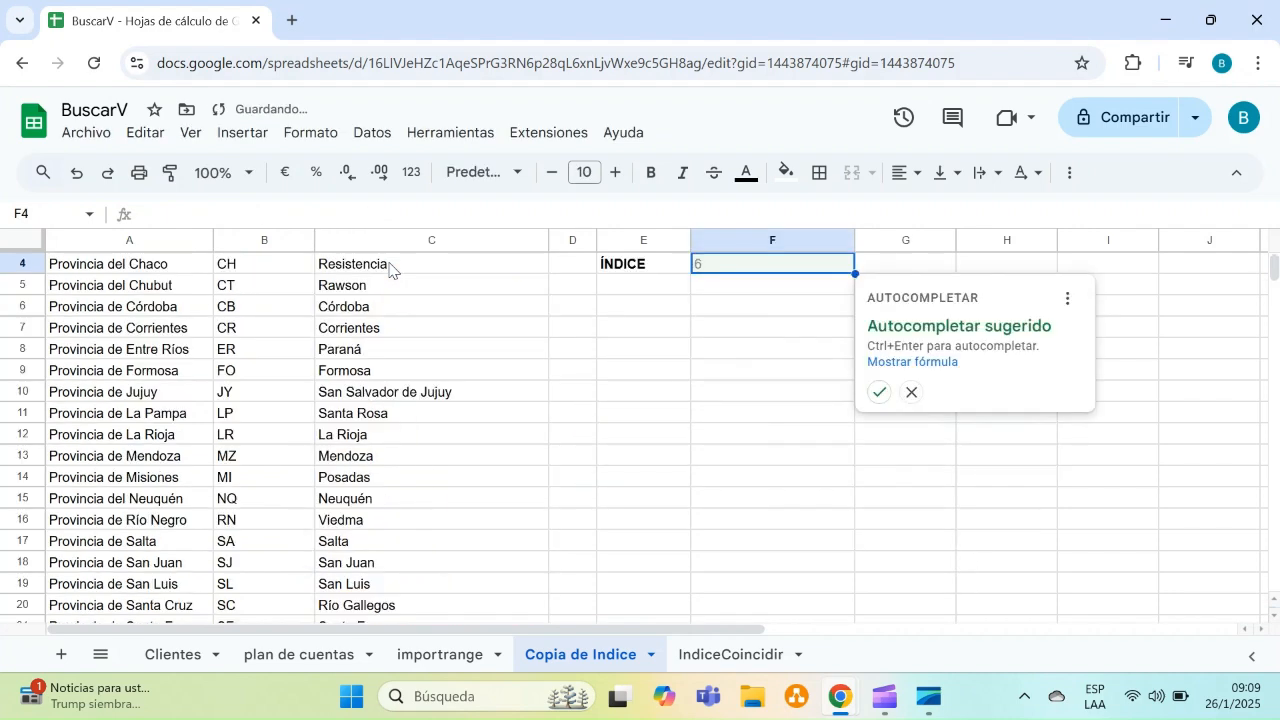
Check the row position of Corrientes in the Capital column against the COINCIDIR result
key(Up)
key(Up)
key(Up)
key(Down)
key(Down)
key(Down)
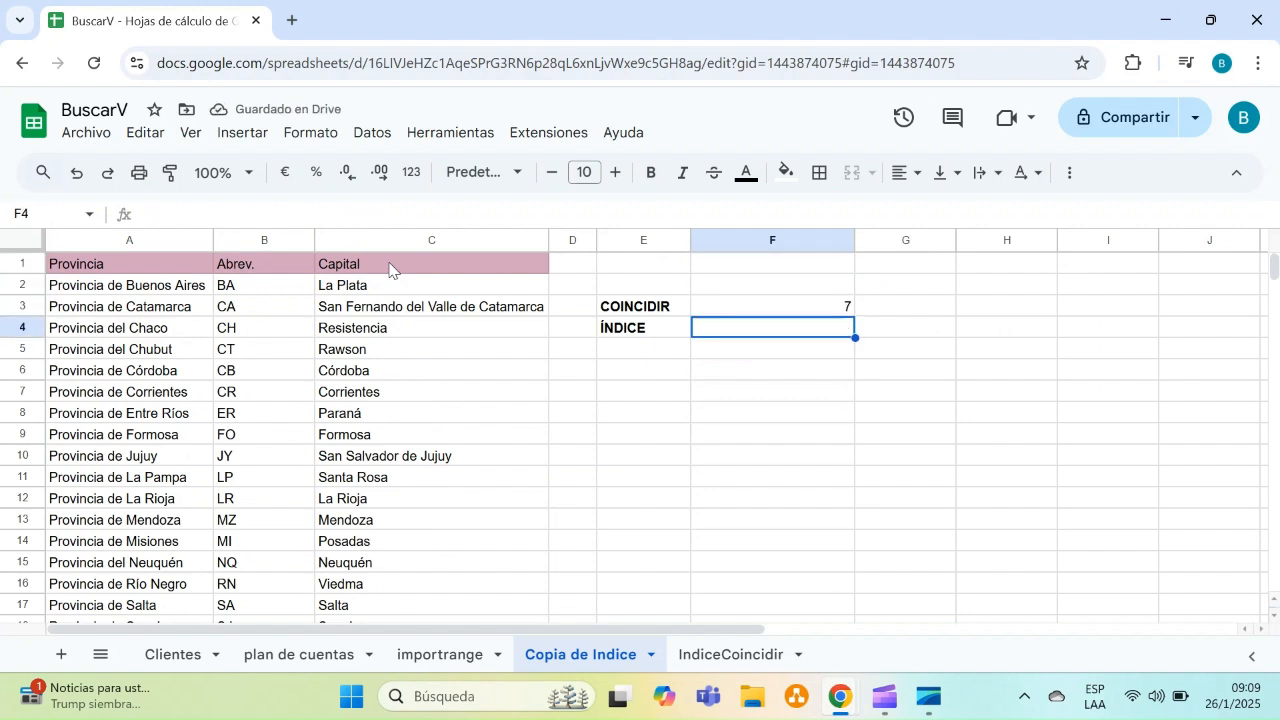
key(Up)
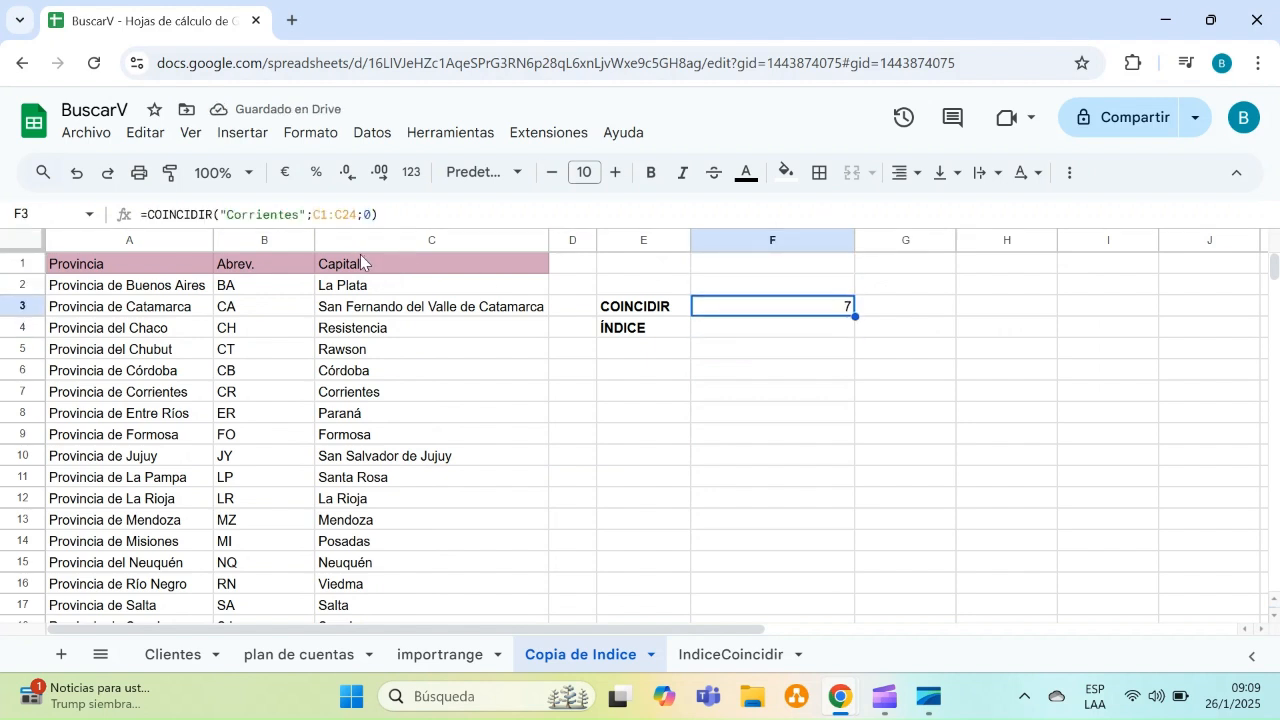
click(361, 262)
key(Down)
key(Down)
key(Down)
key(Down)
key(Down)
key(Down)
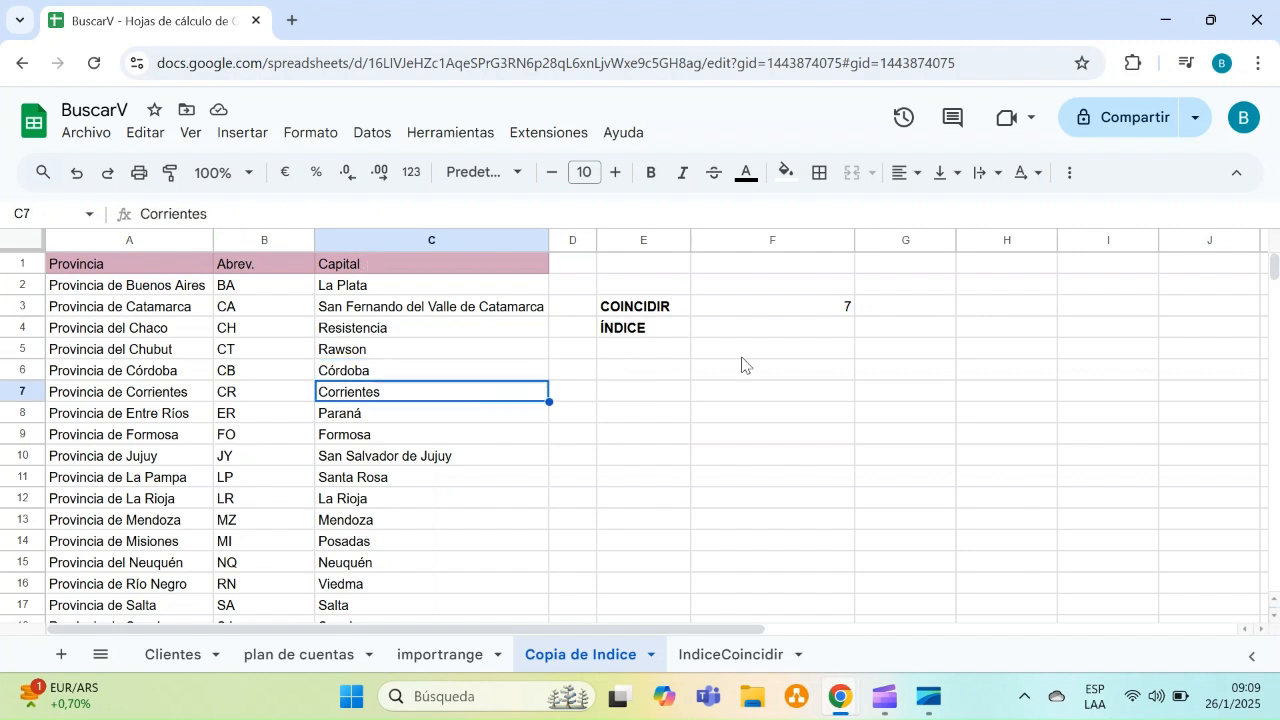
click(731, 310)
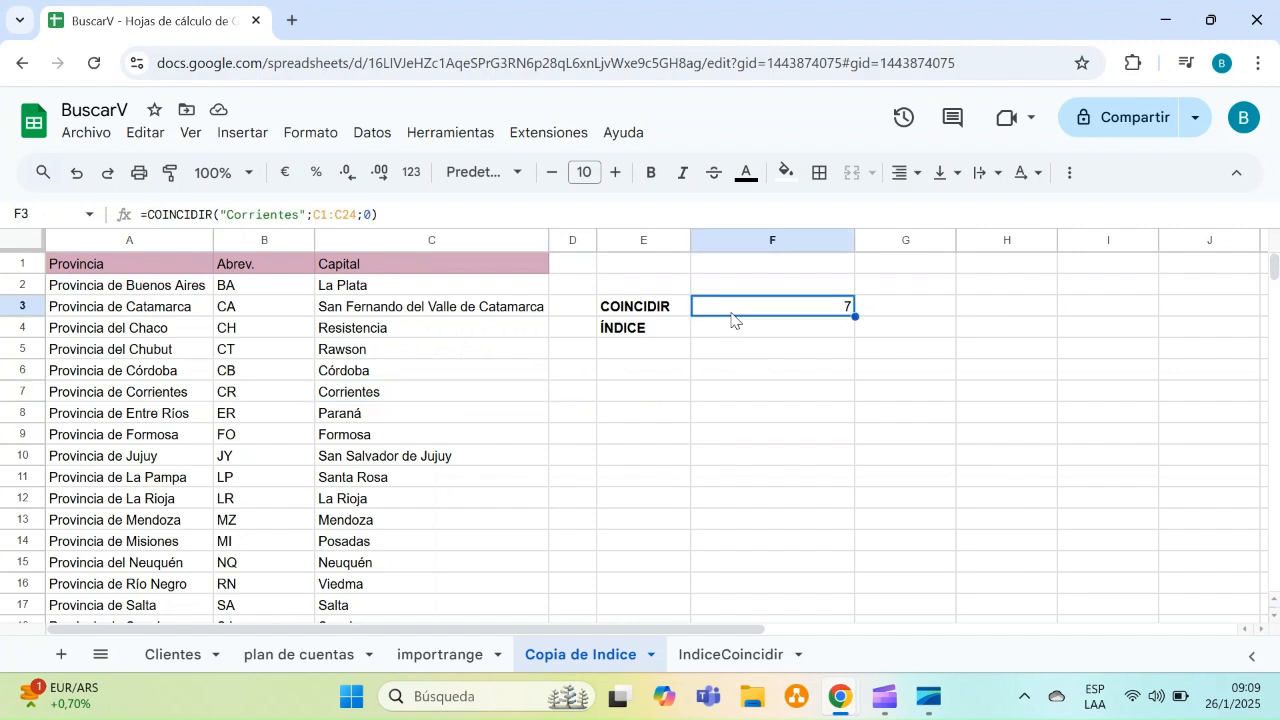
Change the COINCIDIR search range in F3 to the row A7:C7
double_click(731, 312)
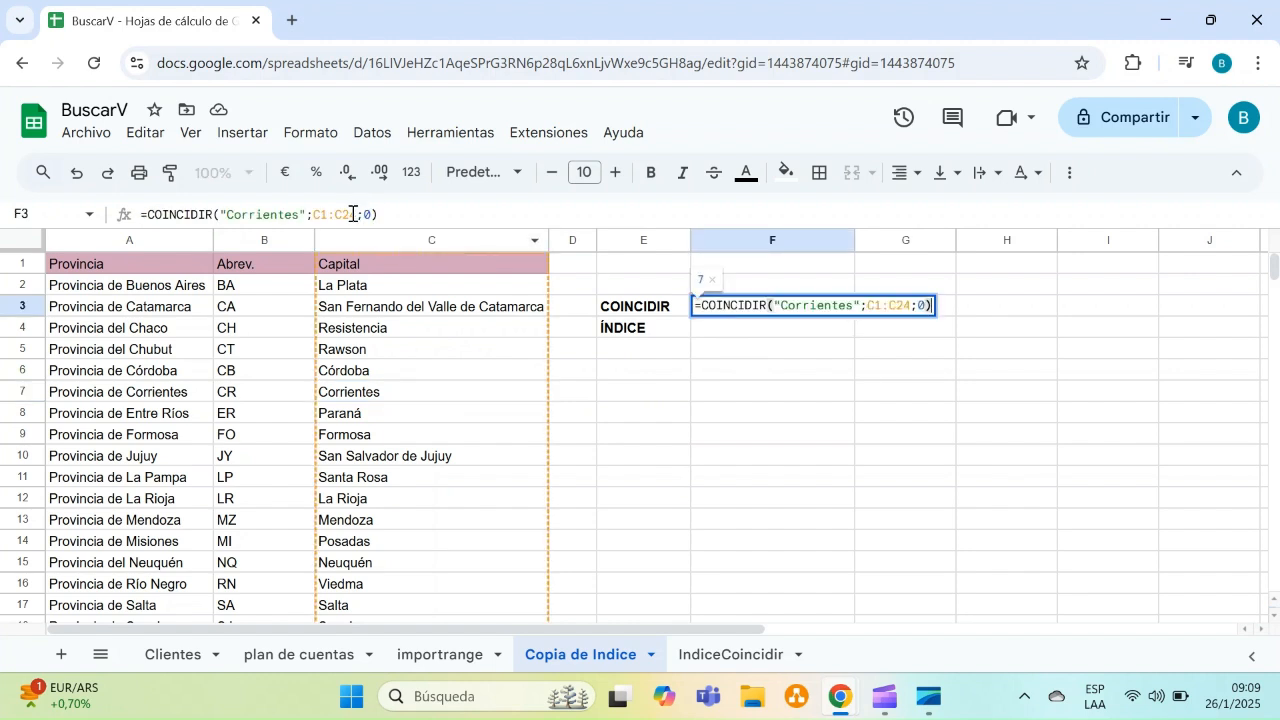
click(352, 214)
double_click(352, 214)
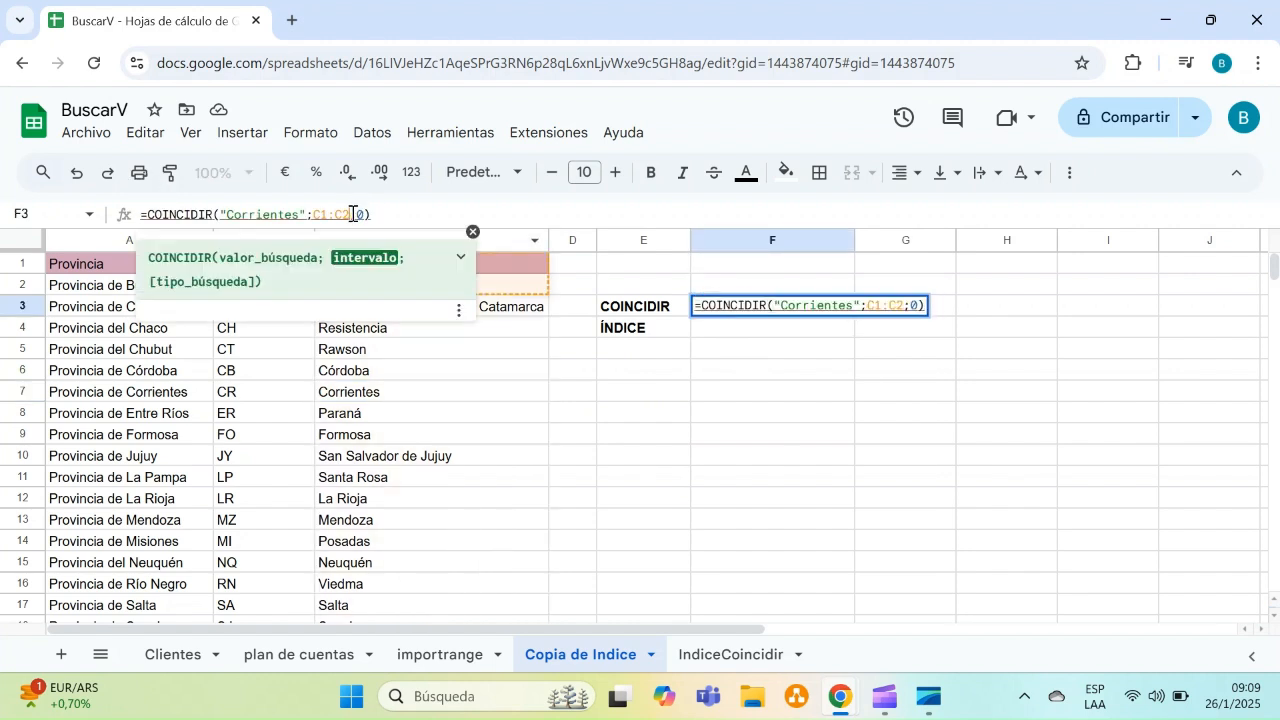
key(BackSpace)
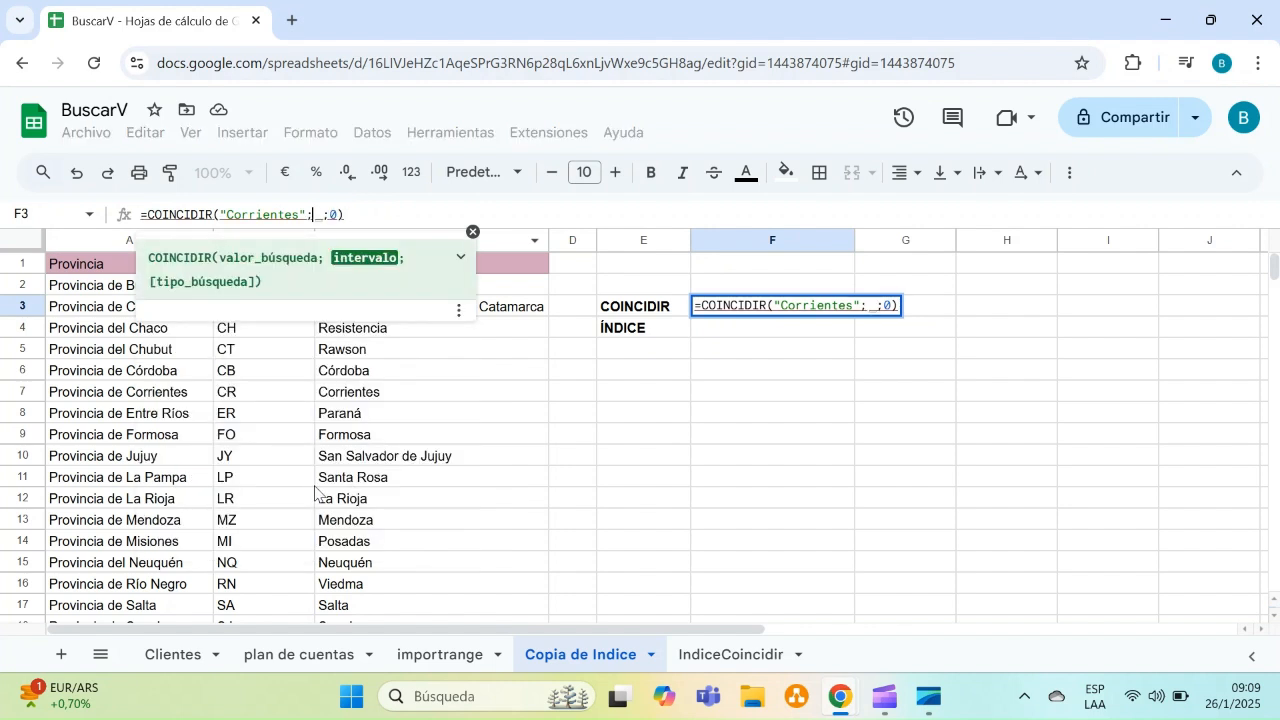
click(193, 386)
drag(193, 386, 355, 400)
key(Return)
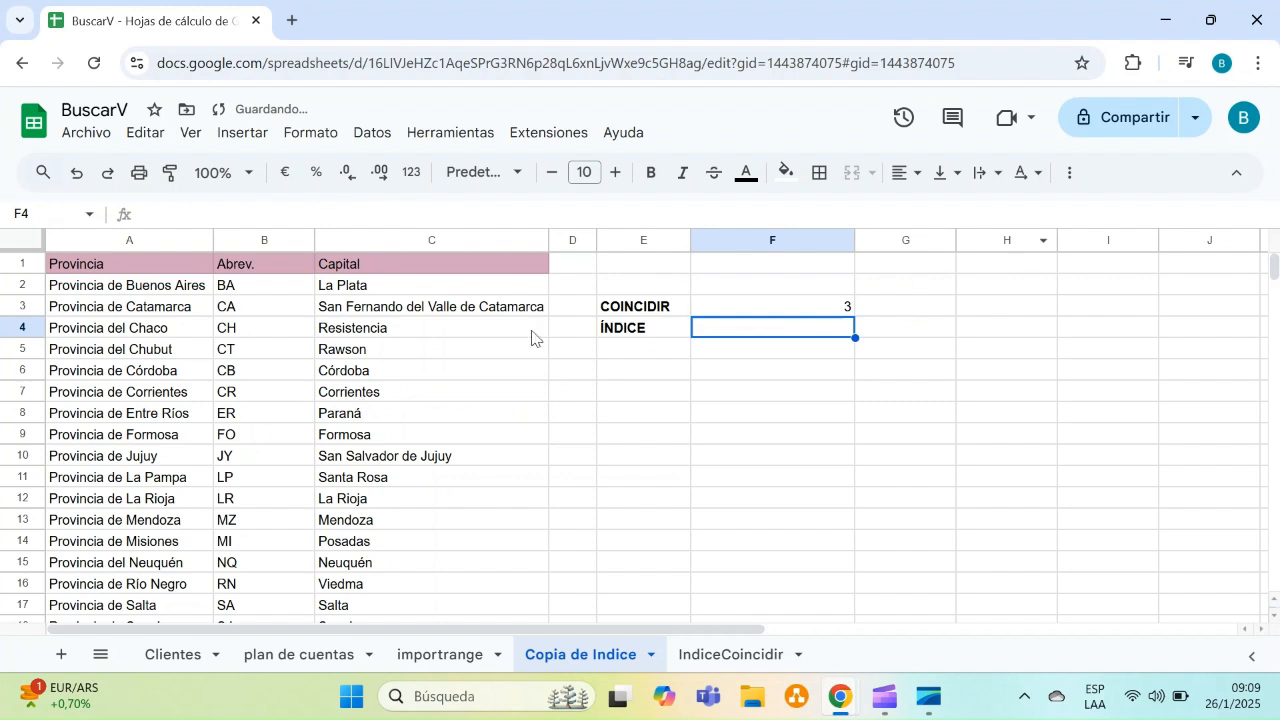
click(187, 399)
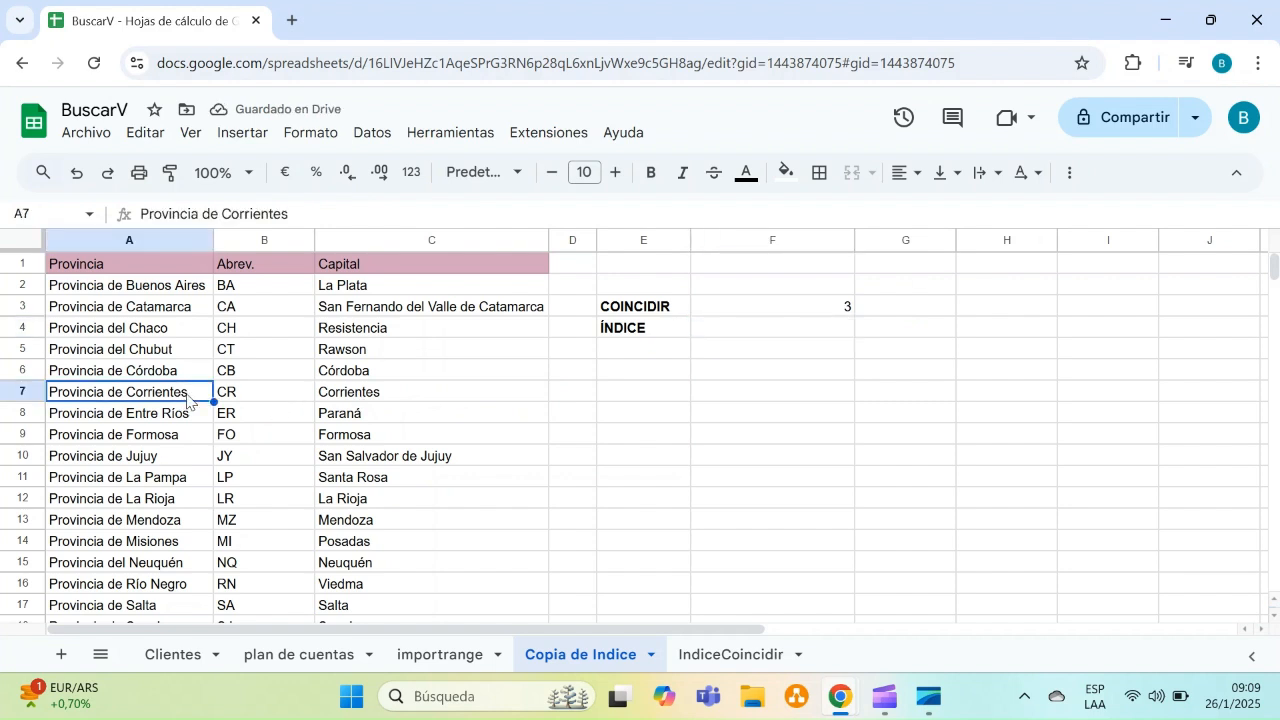
click(240, 397)
click(378, 403)
click(686, 412)
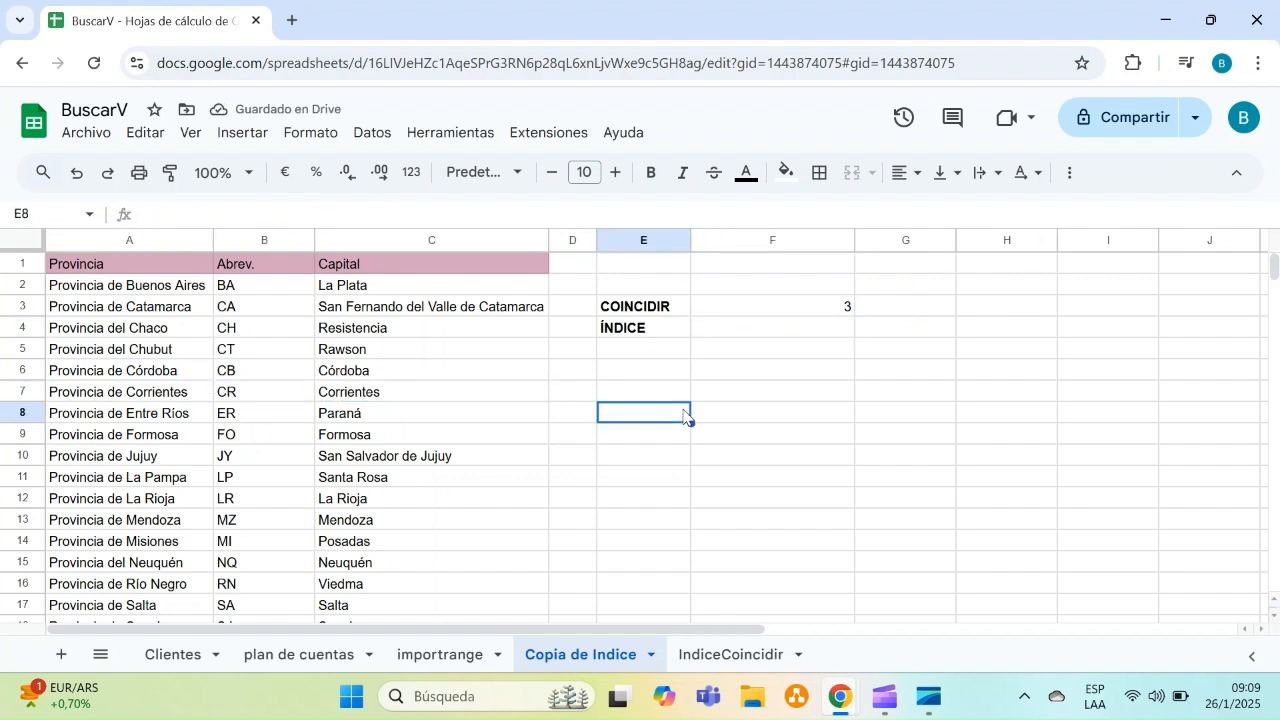
Change the COINCIDIR search range in F3 to A7:C8
double_click(761, 313)
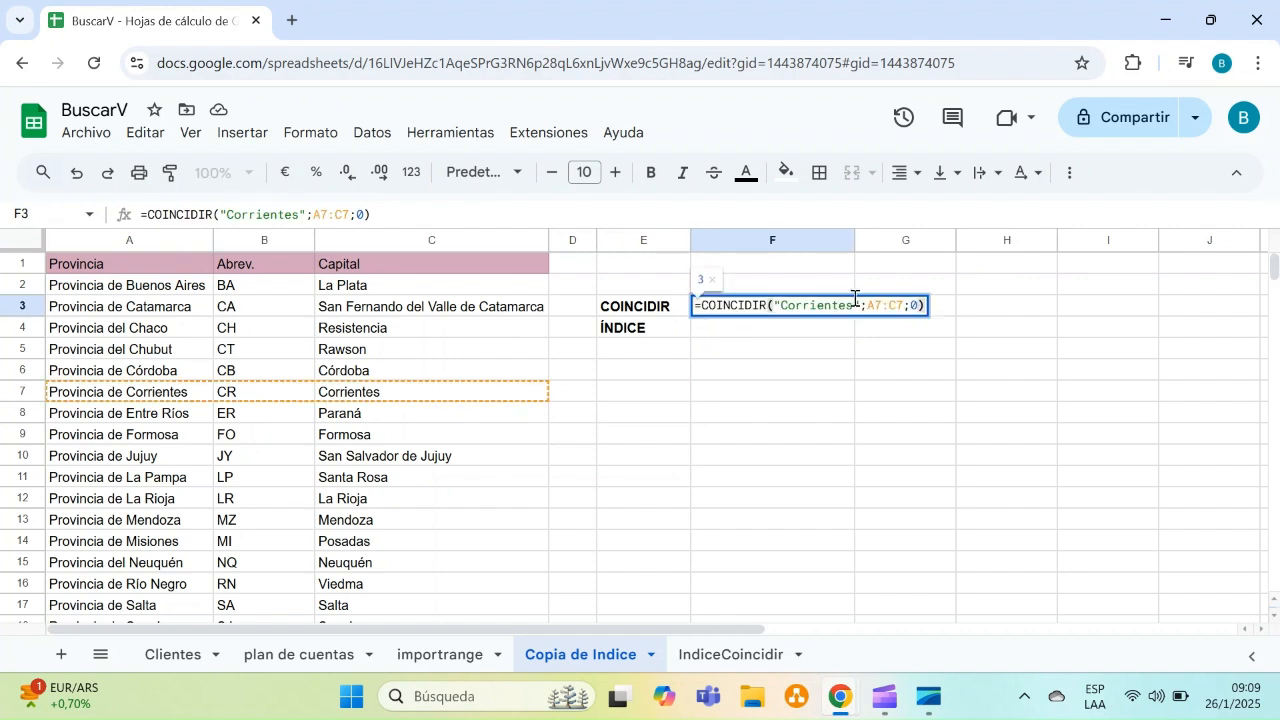
click(900, 304)
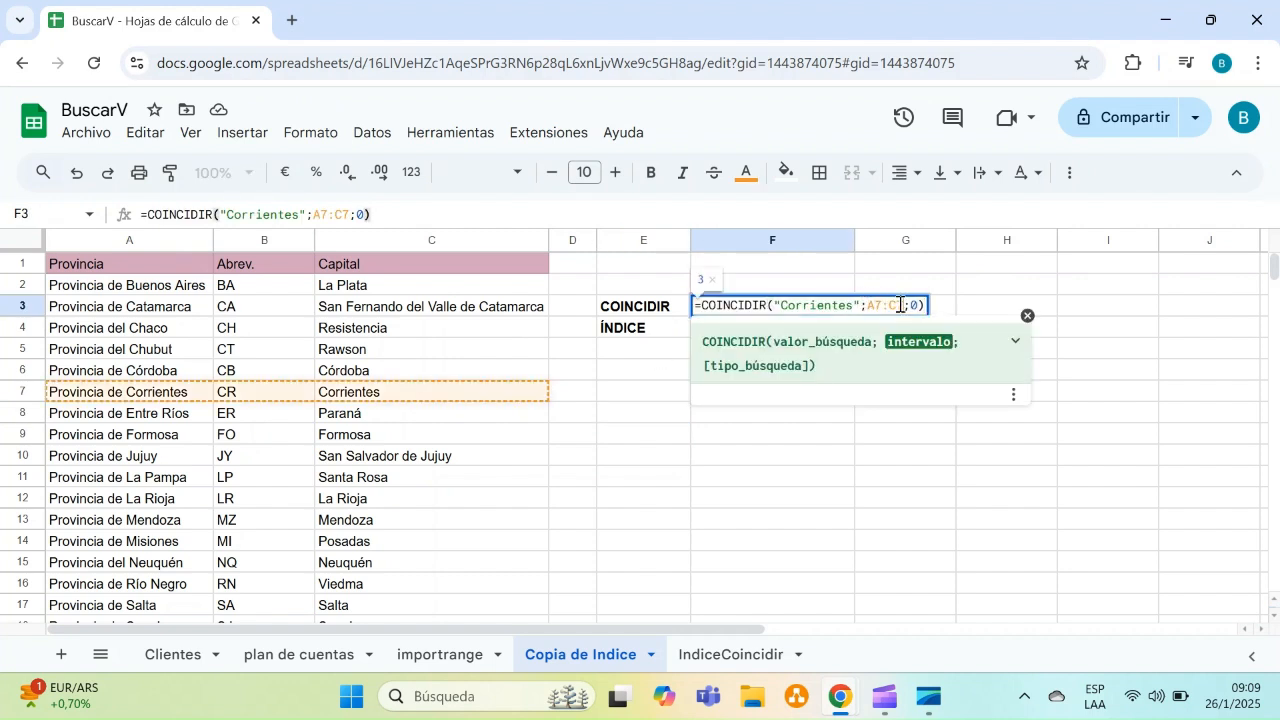
key(BackSpace)
key(BackSpace)
key(BackSpace)
key(BackSpace)
key(BackSpace)
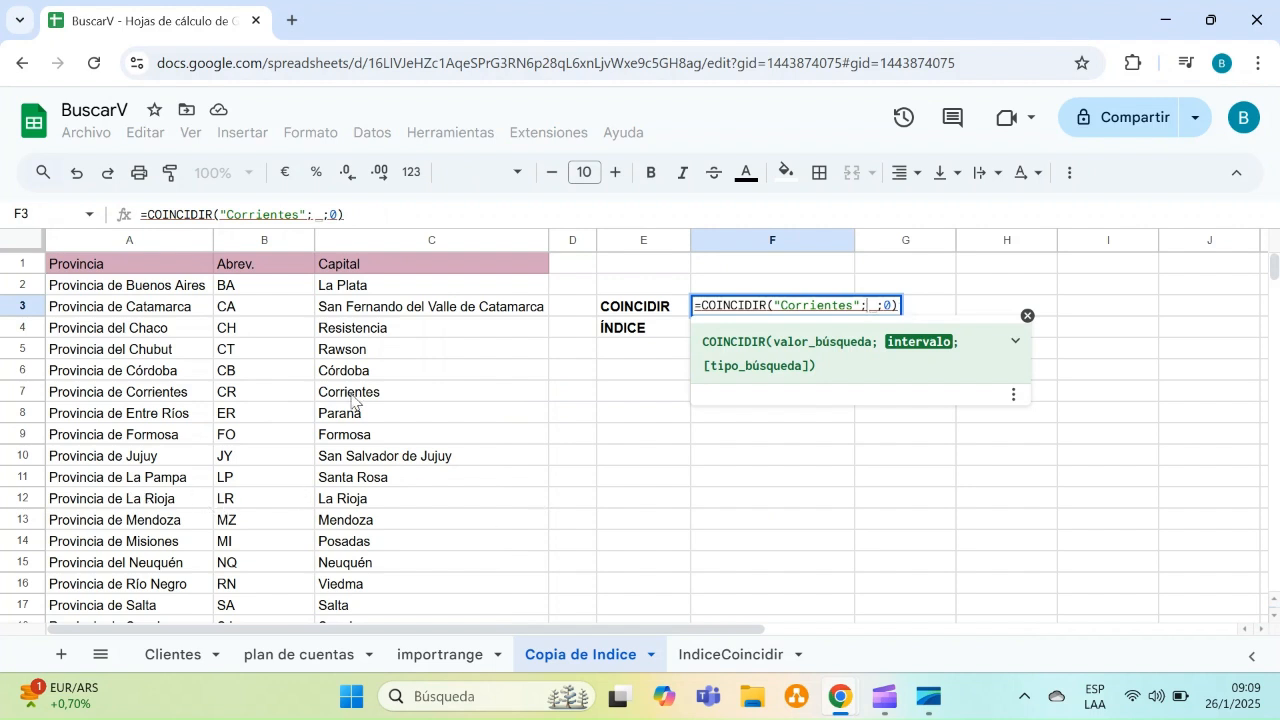
drag(150, 402, 364, 420)
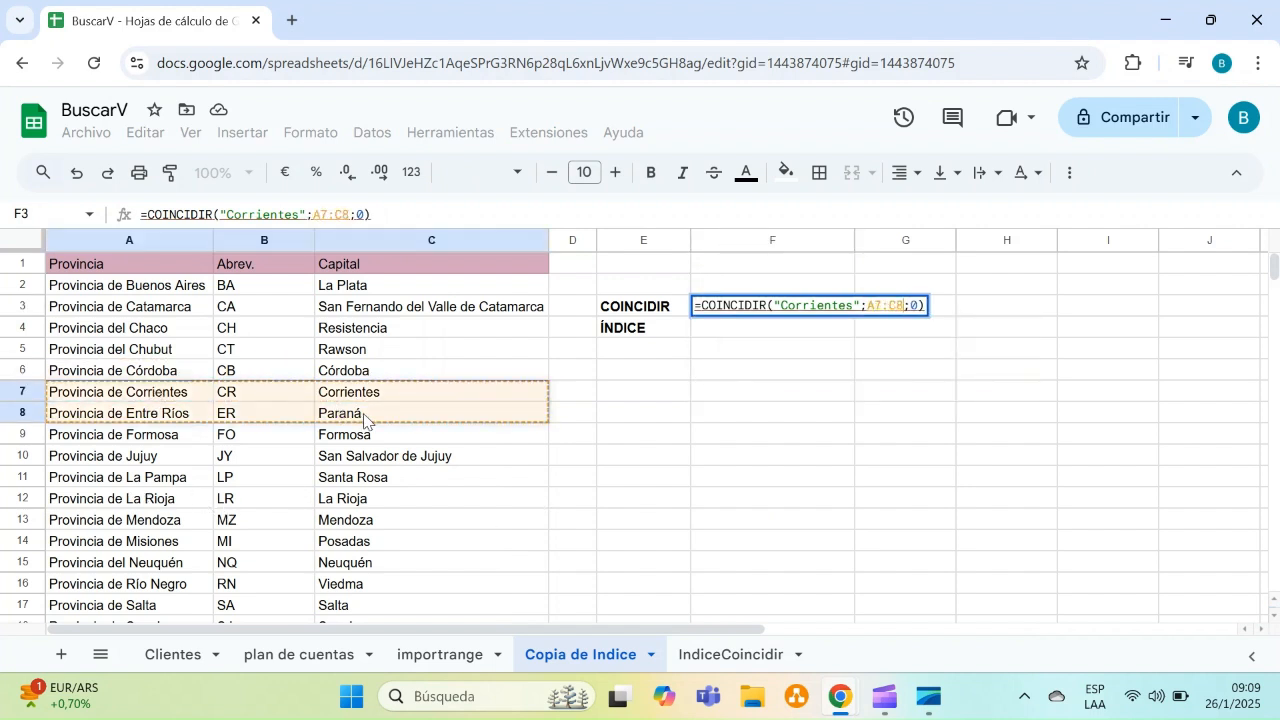
key(Return)
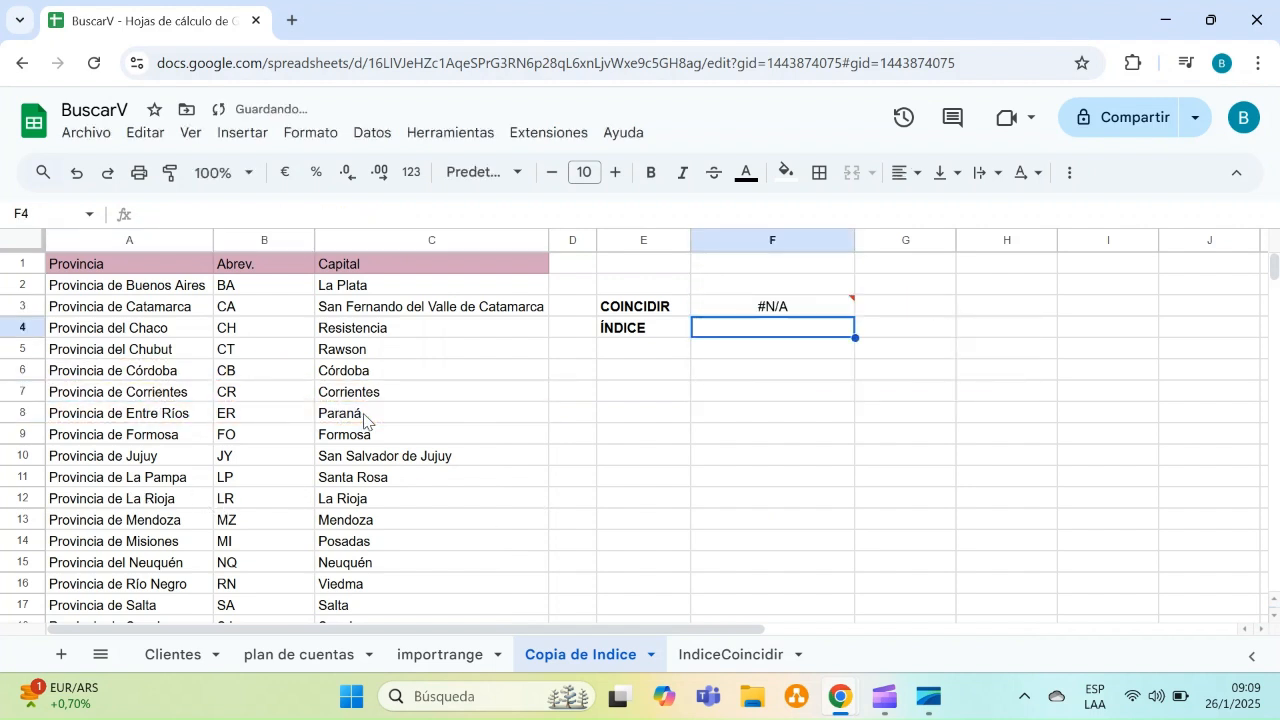
Restore the COINCIDIR formula in F3 to search C1:C24 with match type 0
click(748, 306)
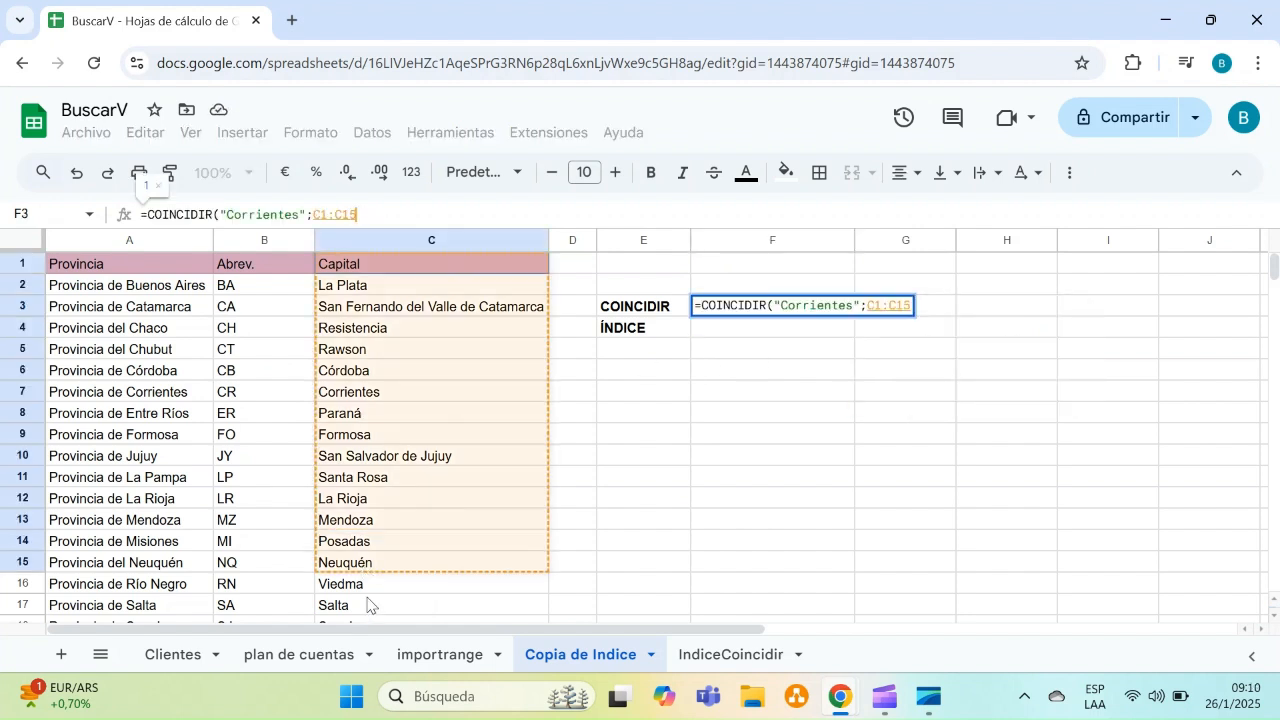
drag(370, 603, 452, 380)
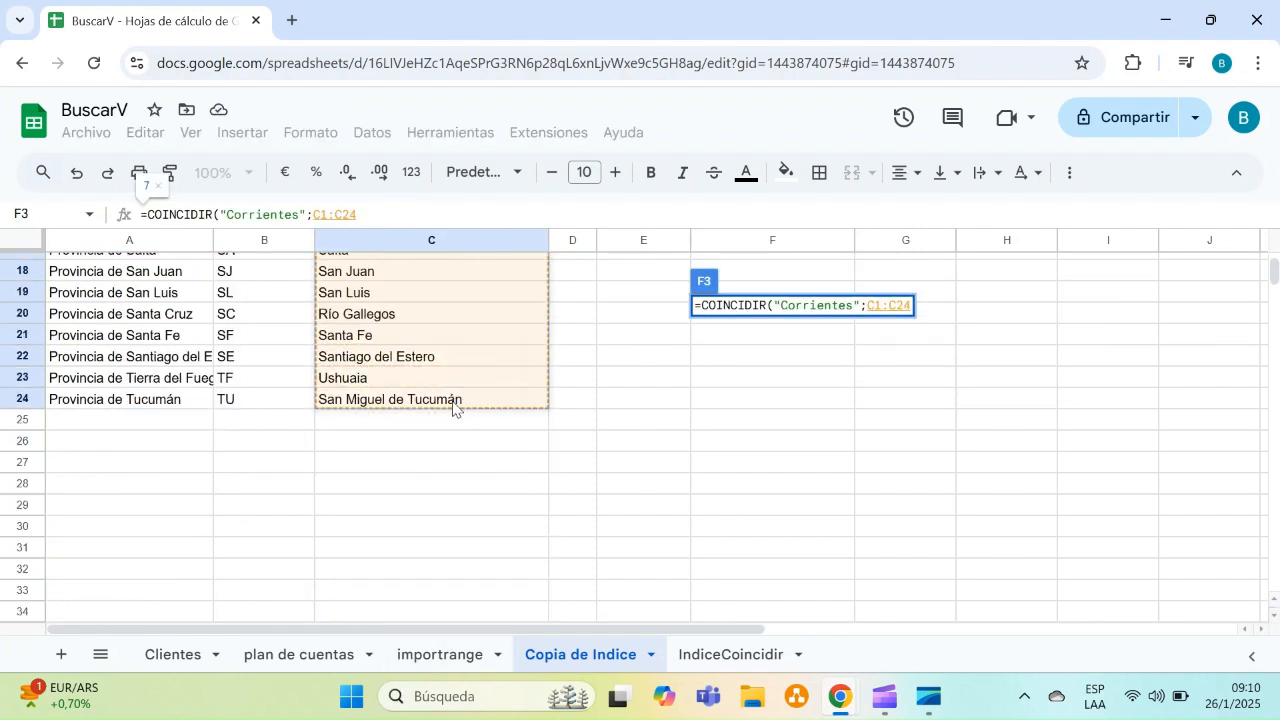
text(;)
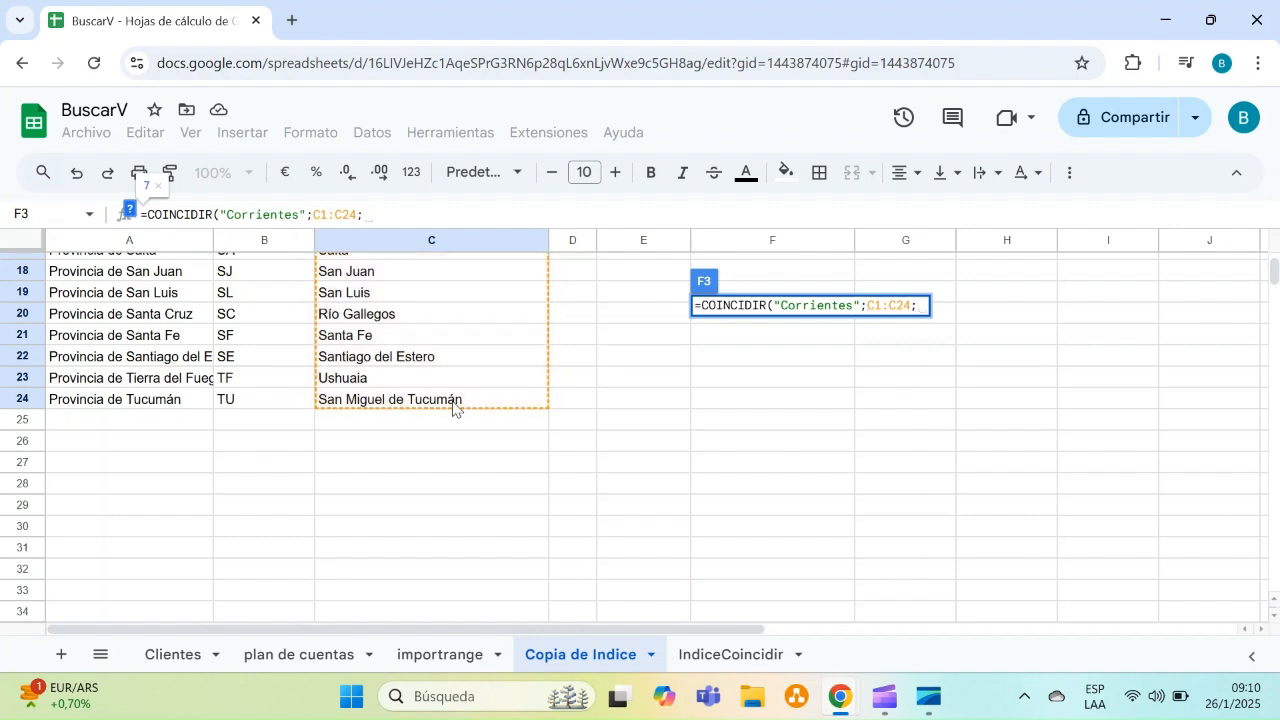
text(0))
key(Return)
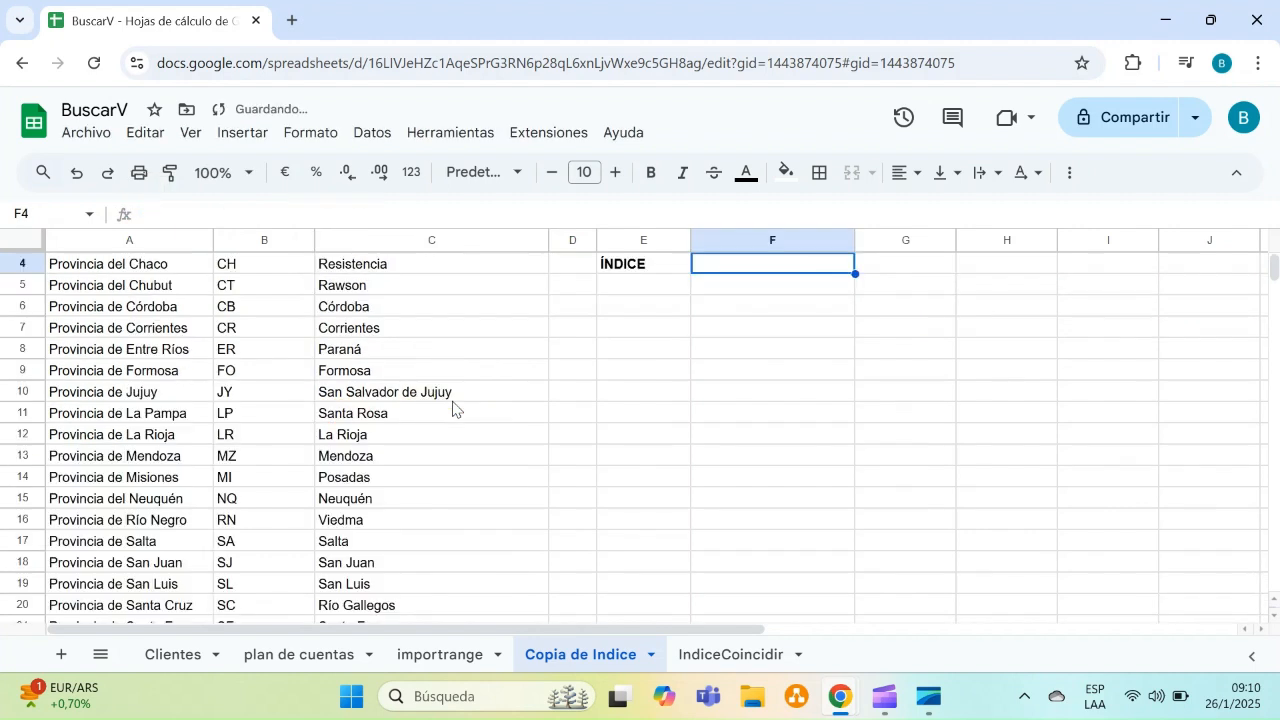
Enter an INDICE formula in F4 returning row 7, column 3 of the range A1:C24
scroll(452, 402, up, 2)
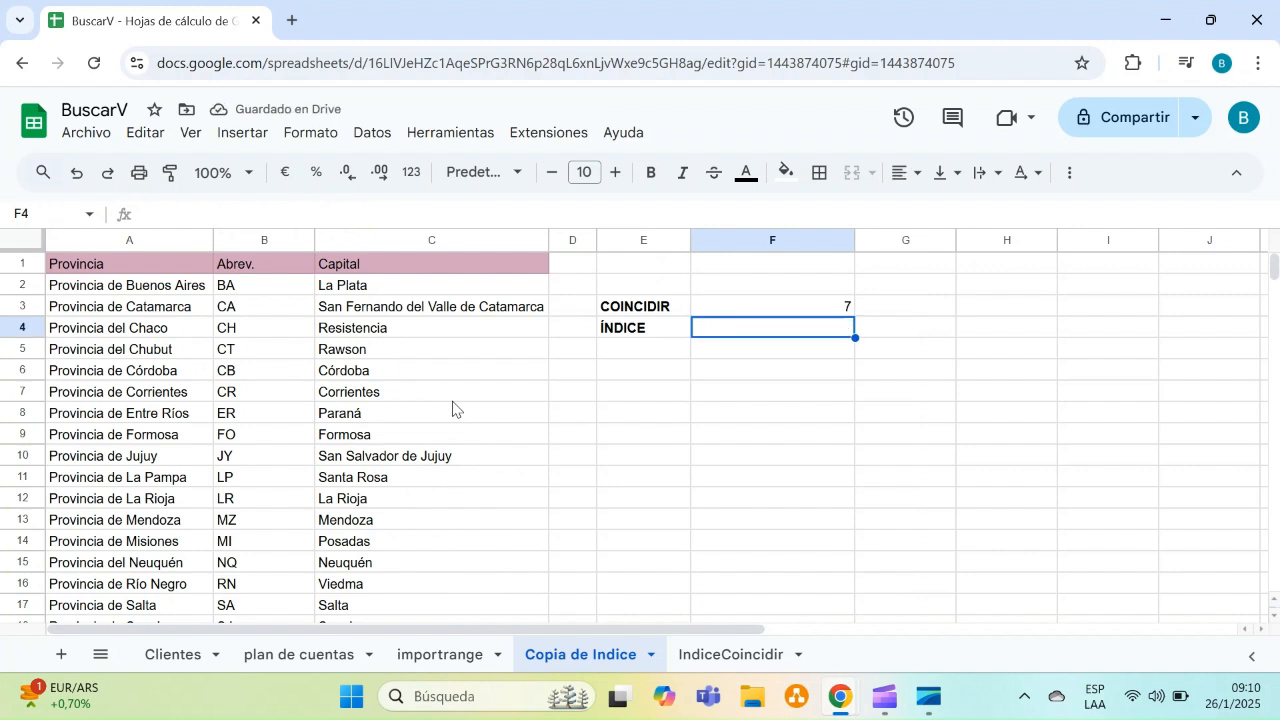
text(=)
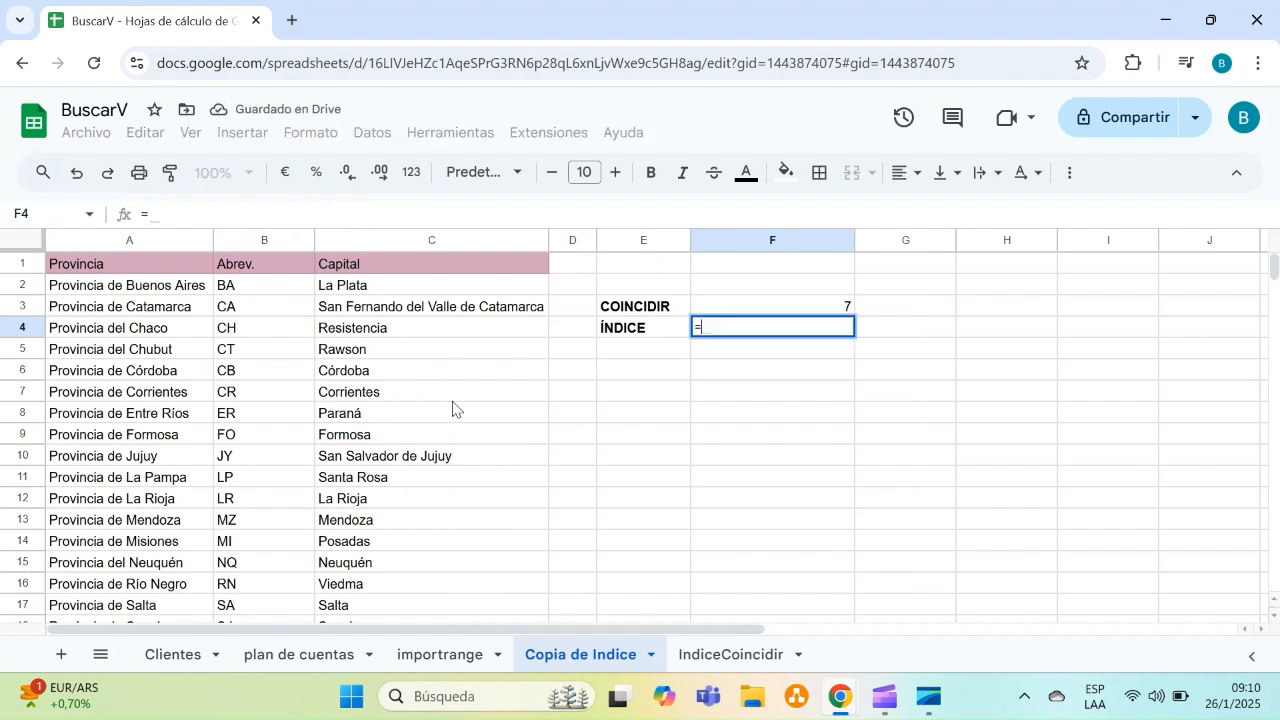
text(in)
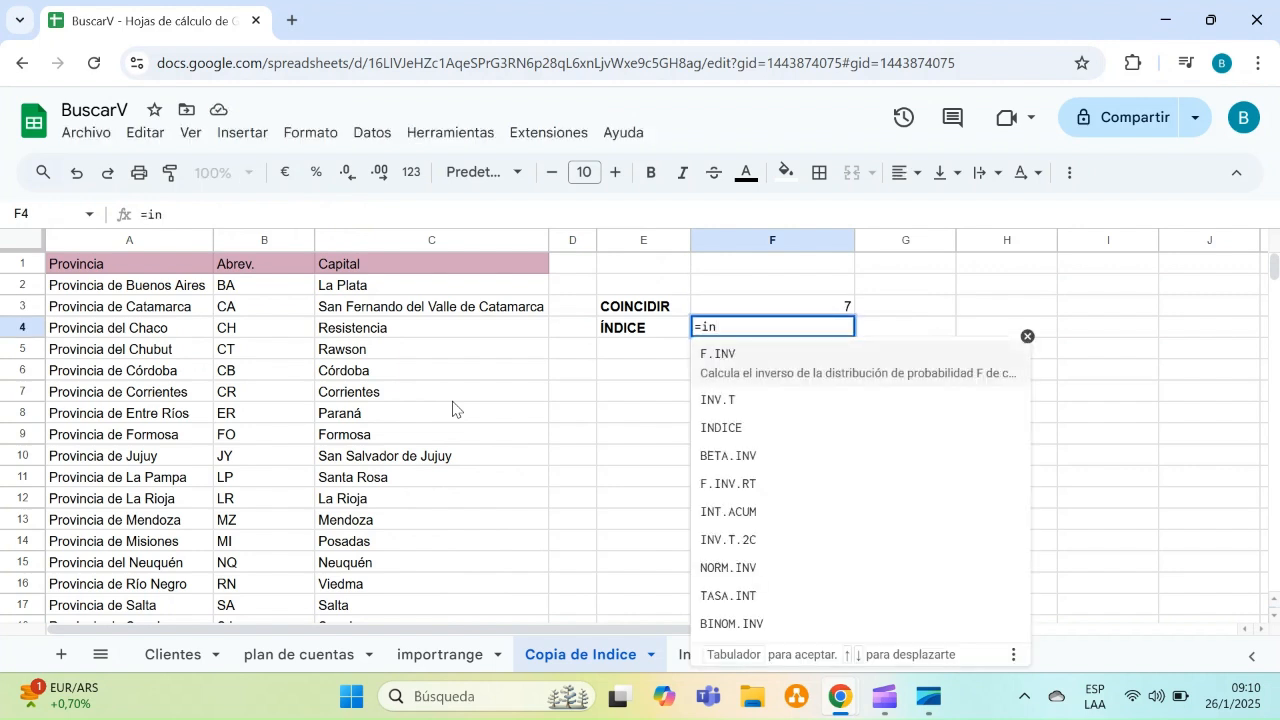
text(d)
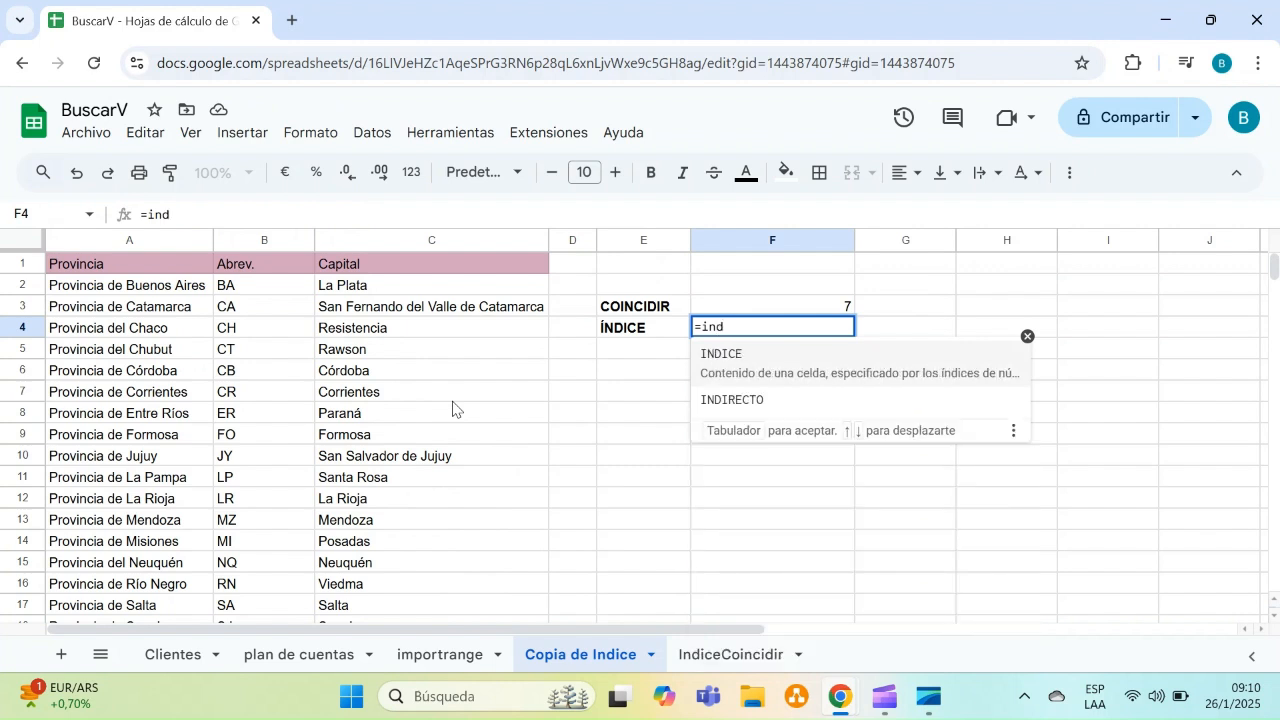
key(Tab)
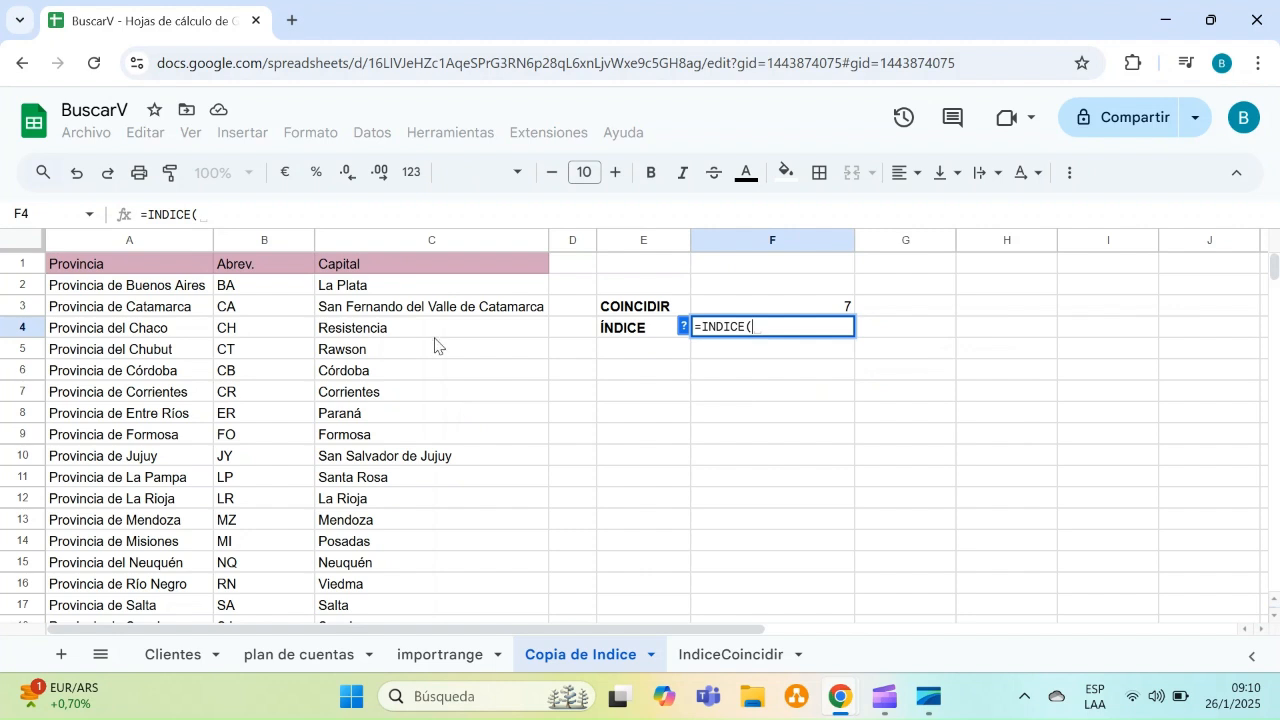
click(685, 327)
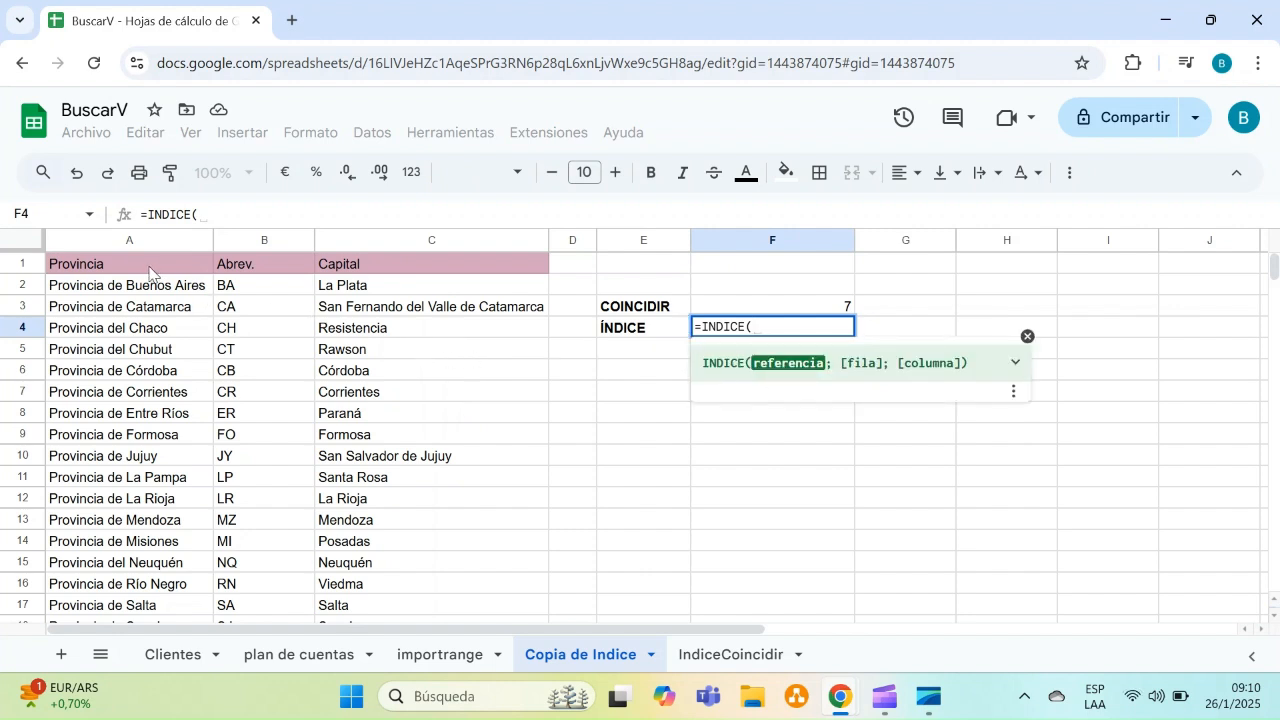
drag(155, 268, 466, 326)
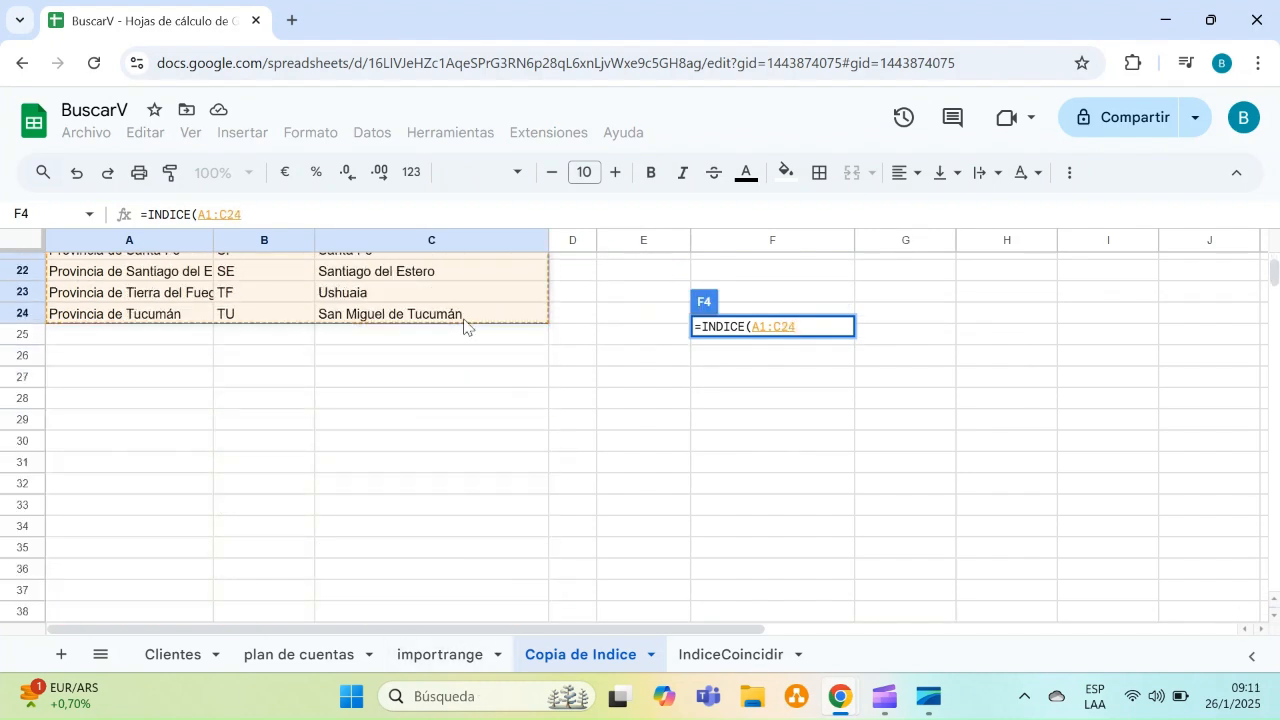
text(;)
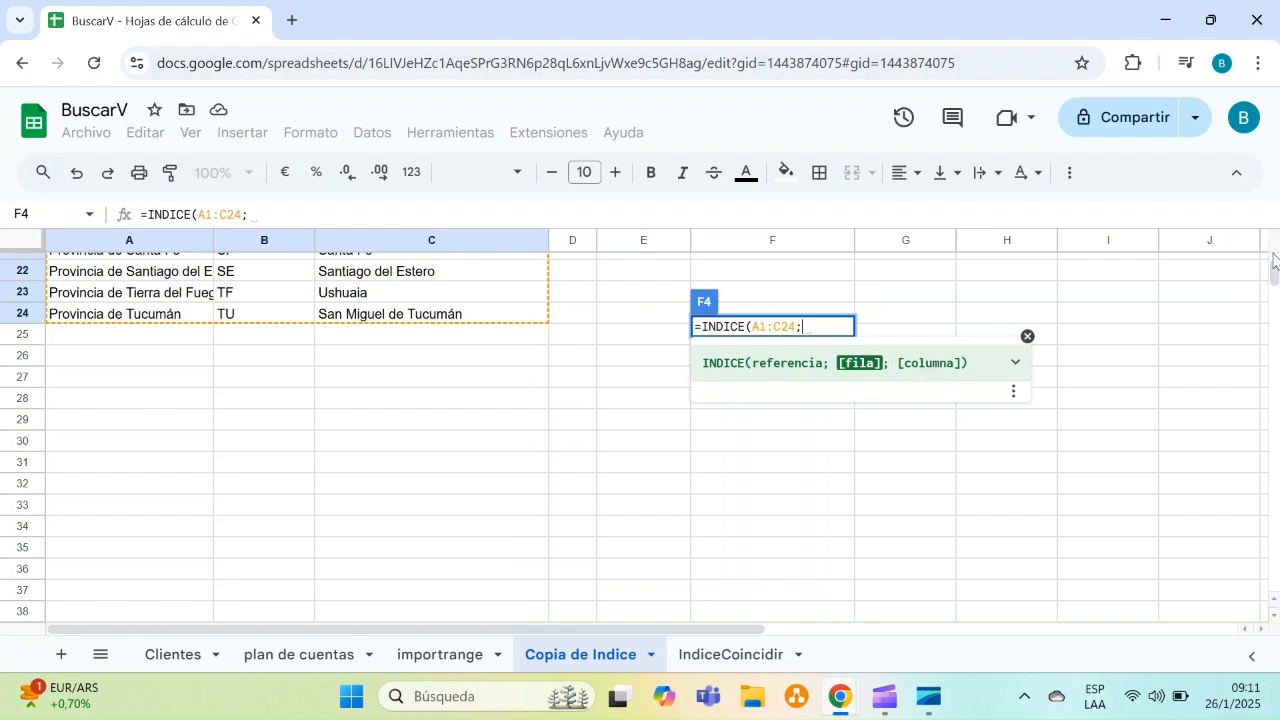
drag(1275, 274, 1279, 238)
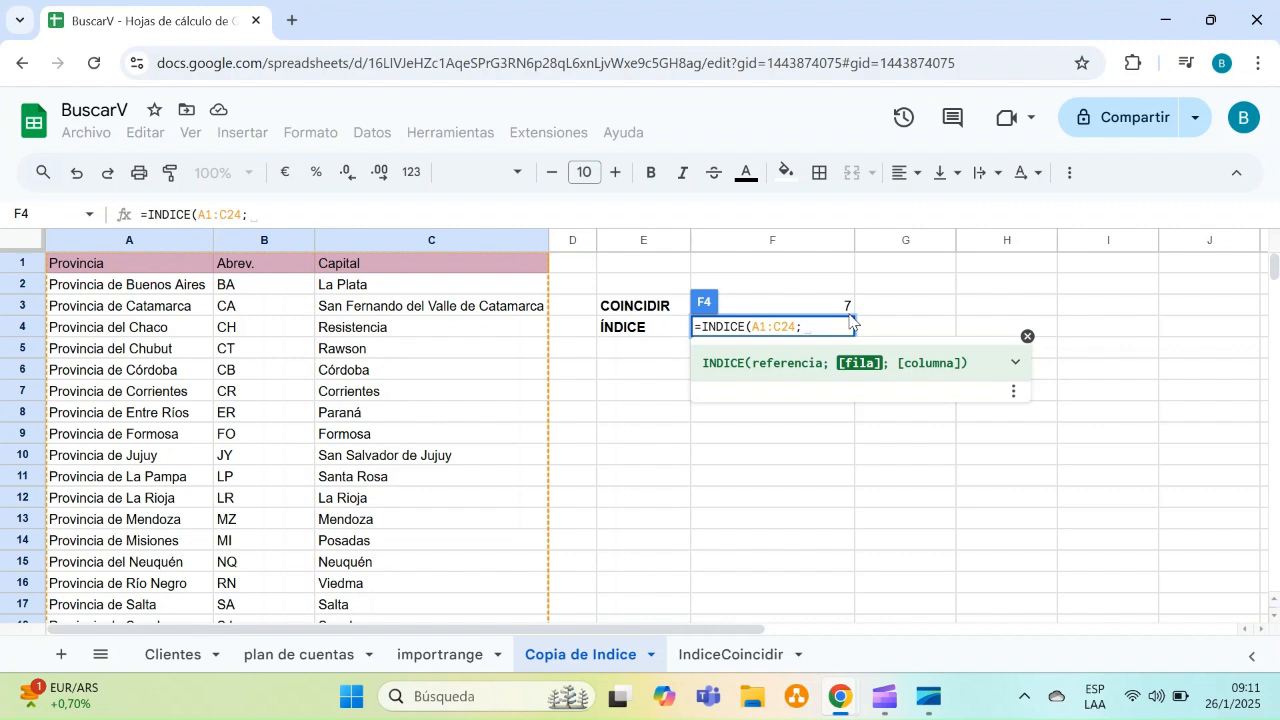
text(7;3)
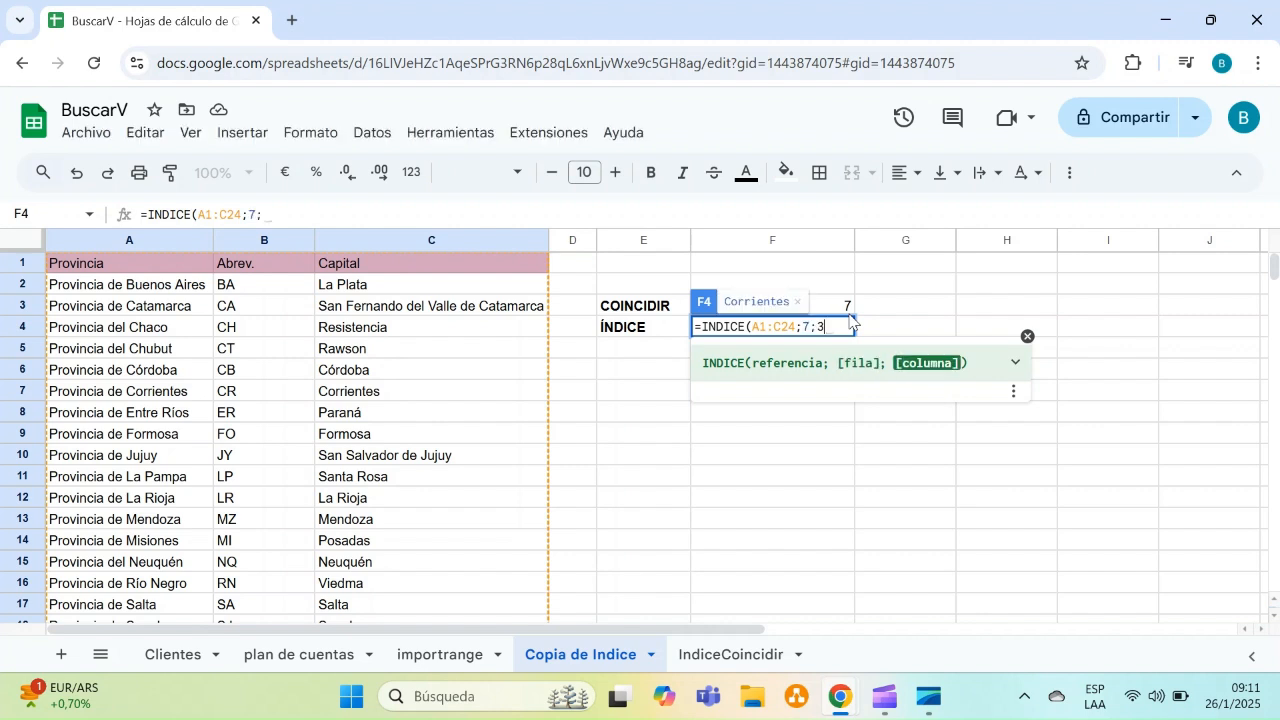
text())
key(Return)
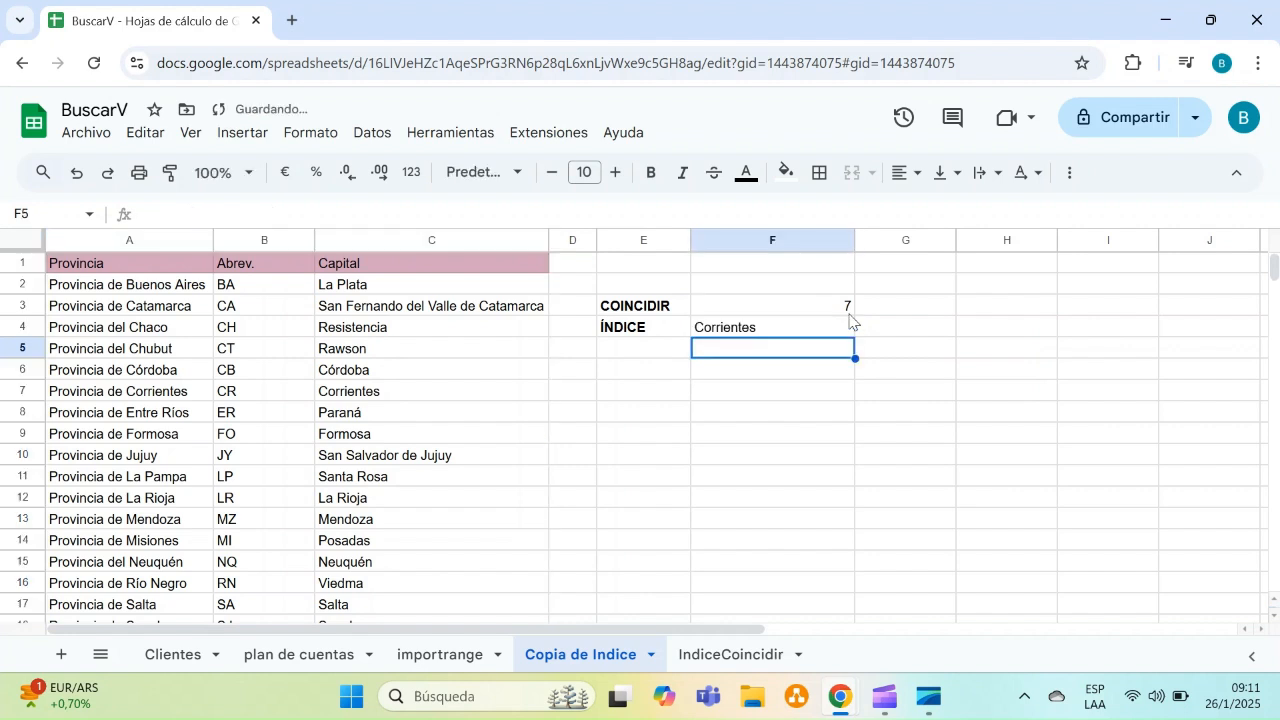
Change the INDICE row argument in F4 to 6
click(800, 327)
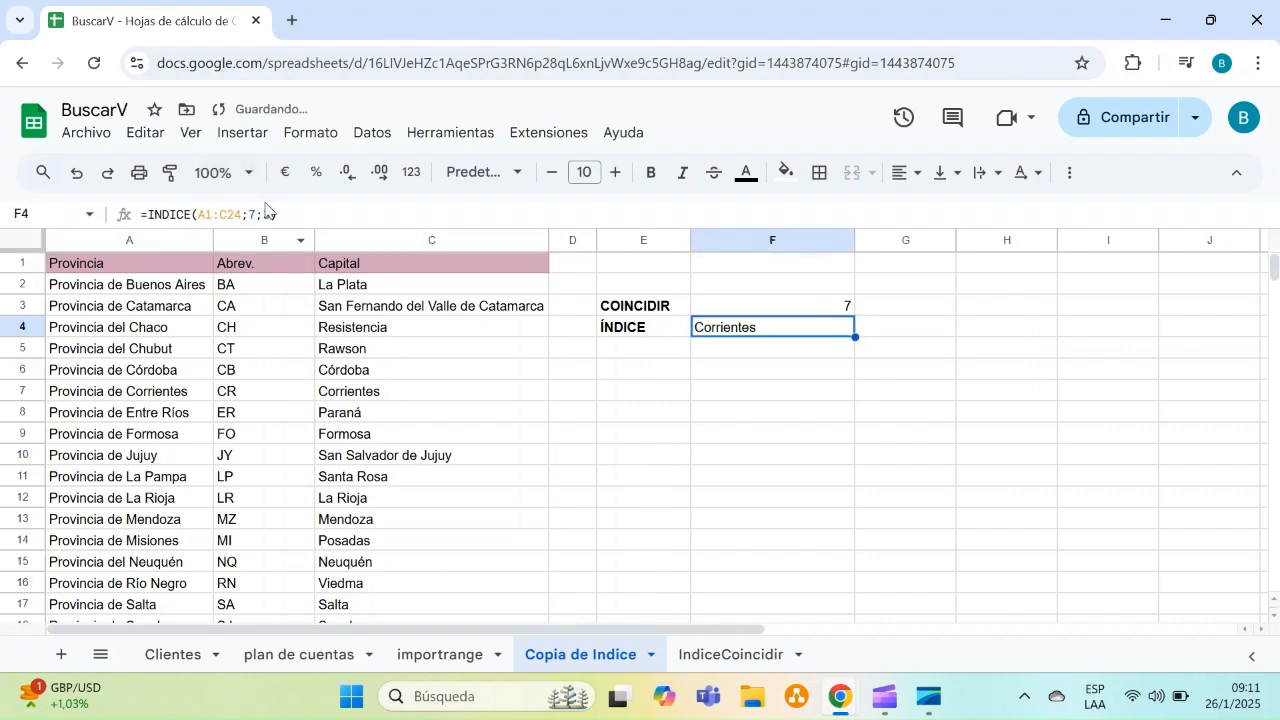
click(257, 213)
key(BackSpace)
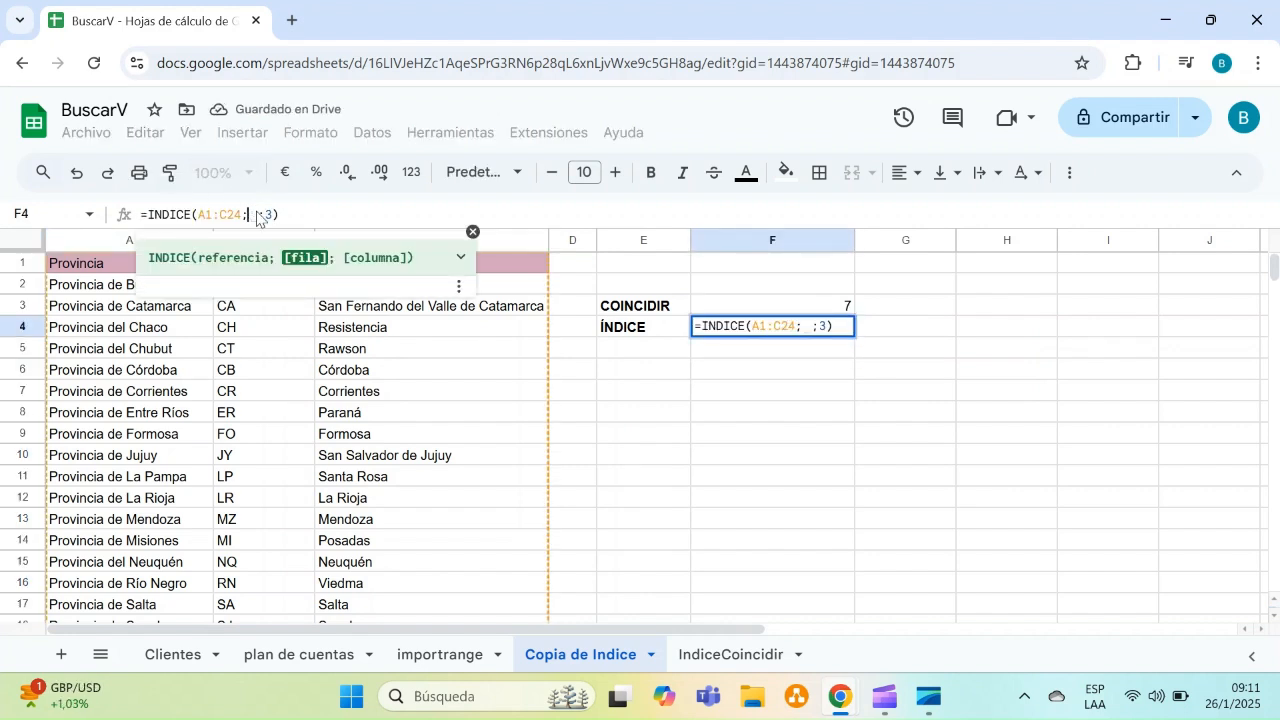
text(6)
key(Return)
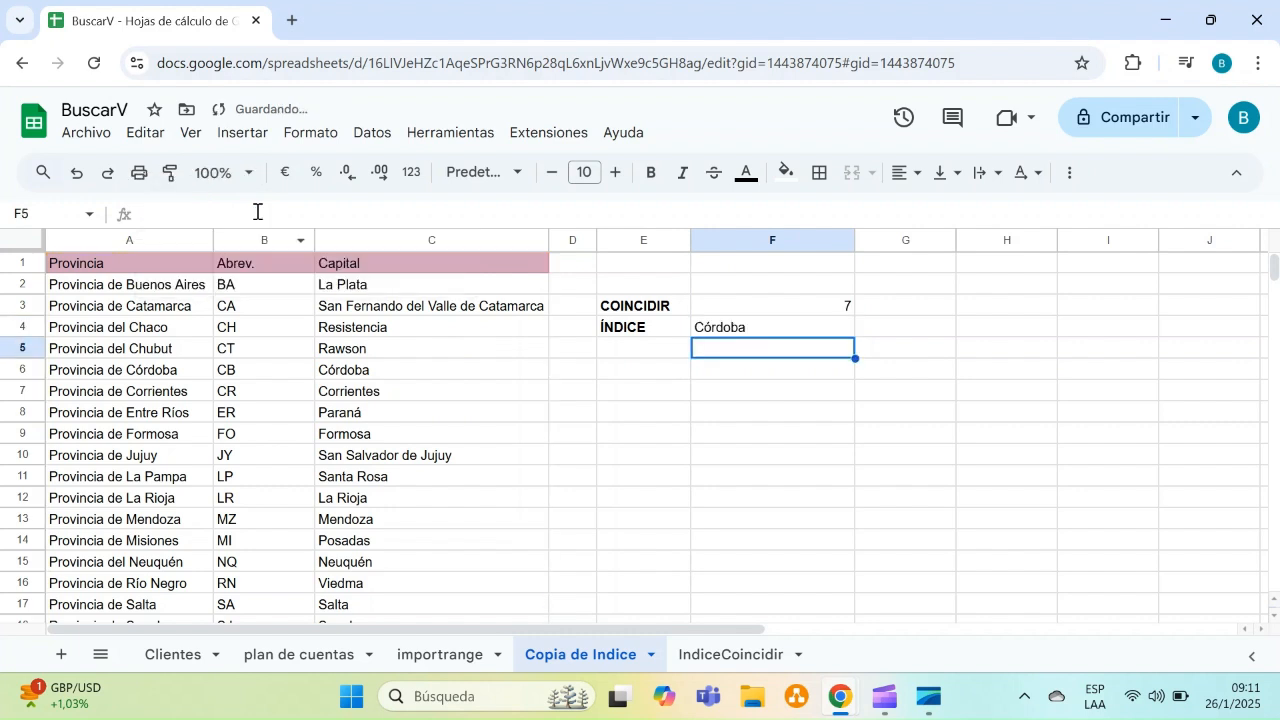
Change the INDICE column argument in F4 to 2
key(Up)
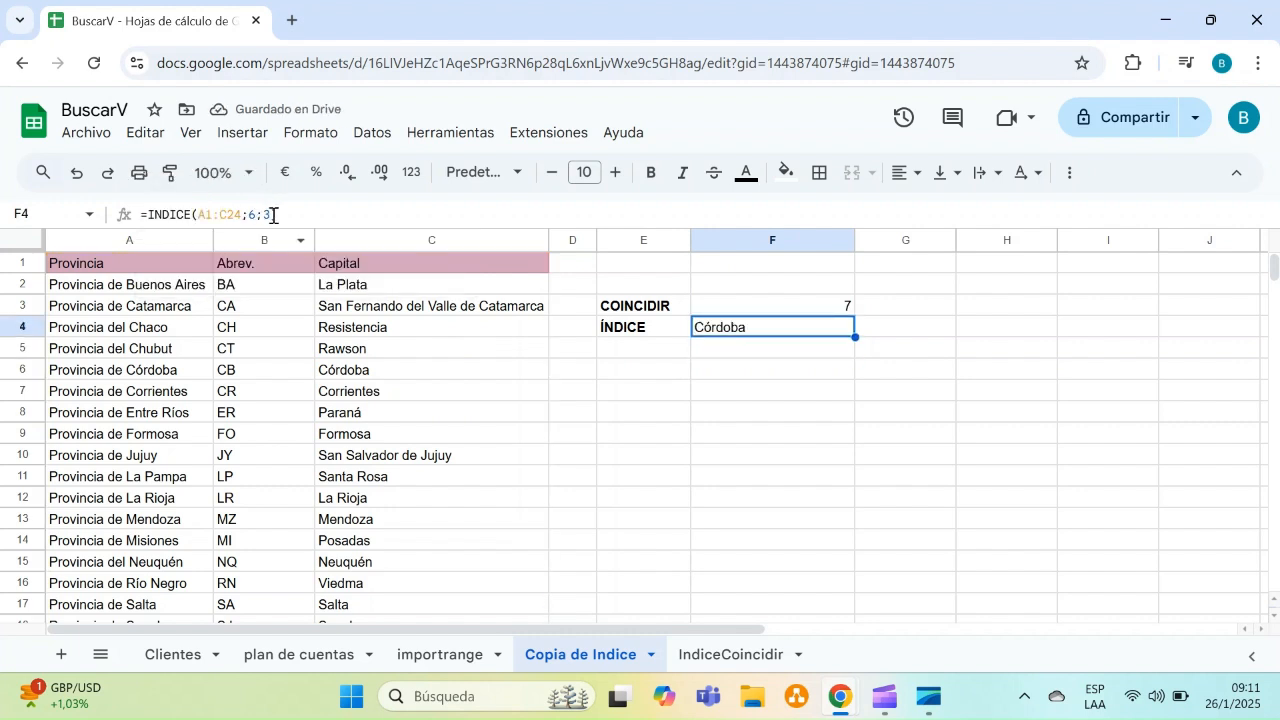
click(272, 215)
key(BackSpace)
text(2)
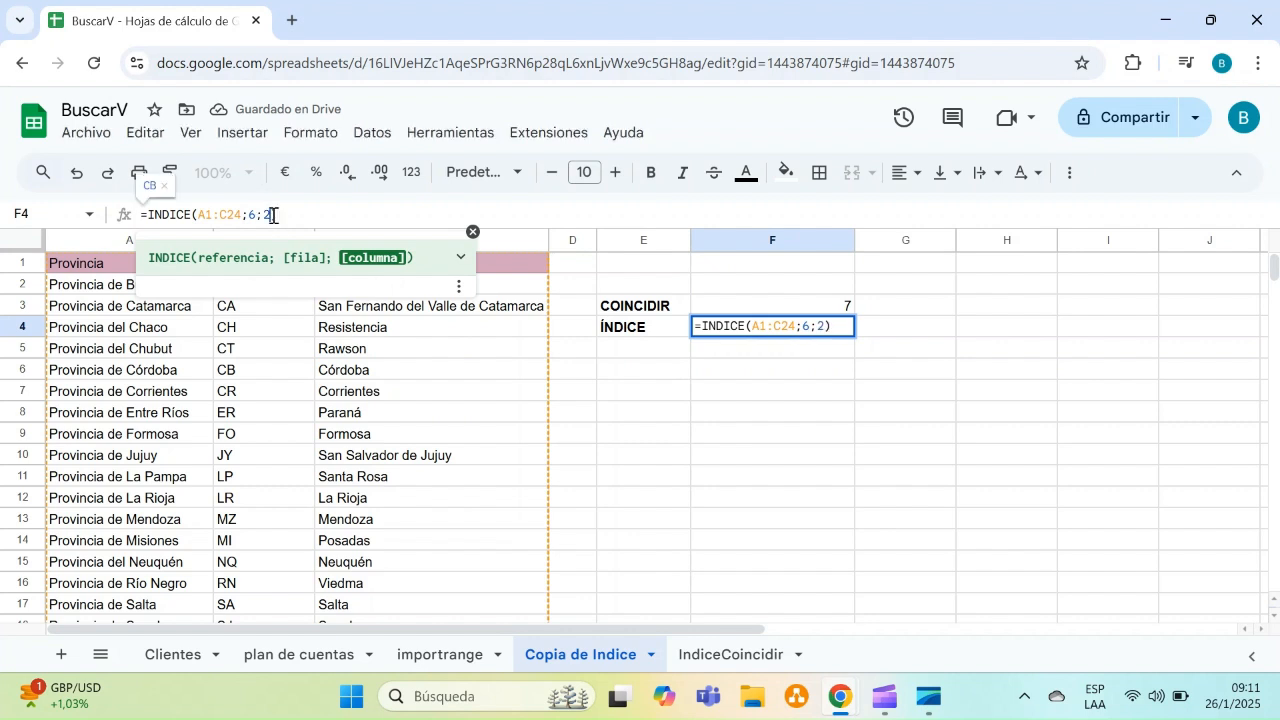
key(Return)
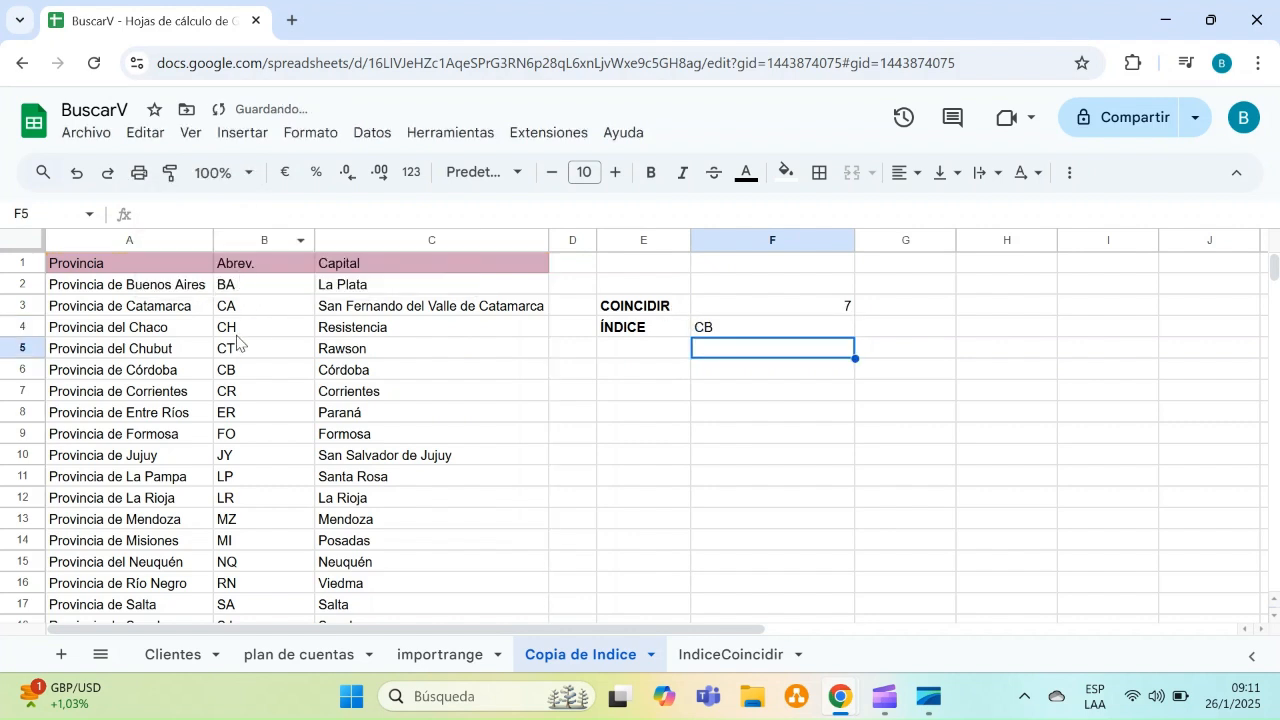
Switch to the IndiceCoincidir sheet and clear the formulas in F2:F3
click(760, 398)
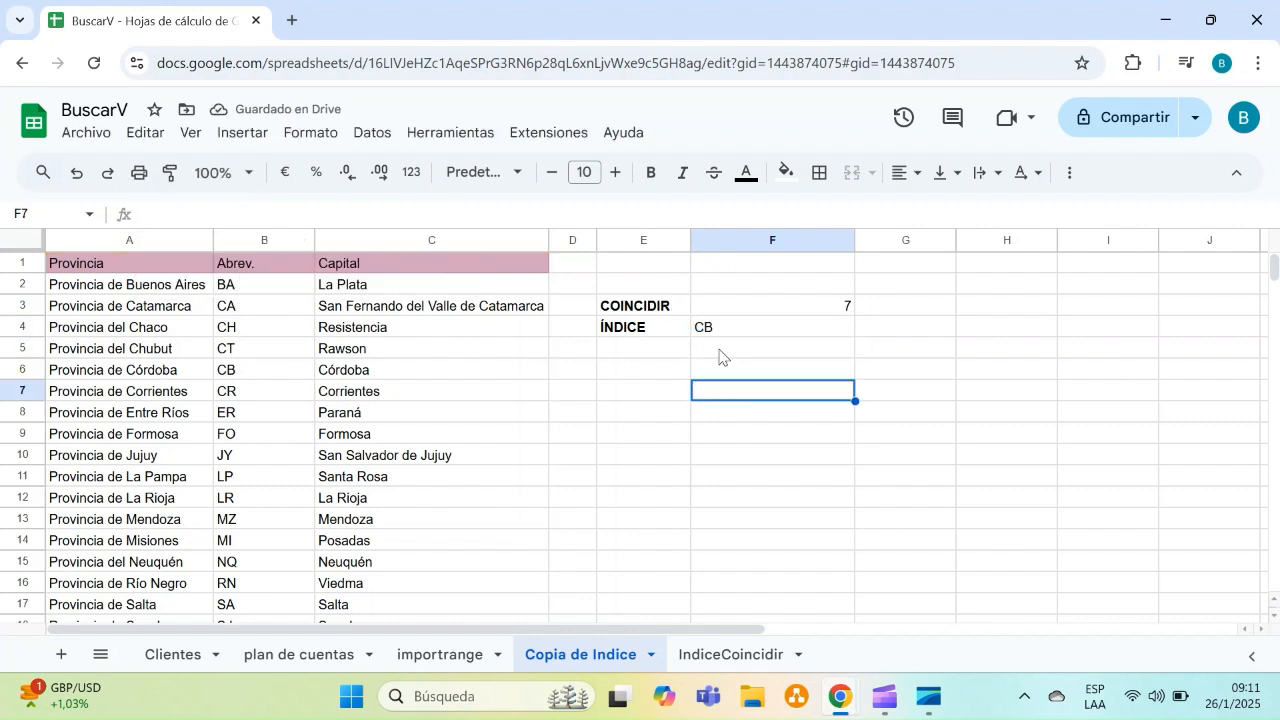
click(684, 441)
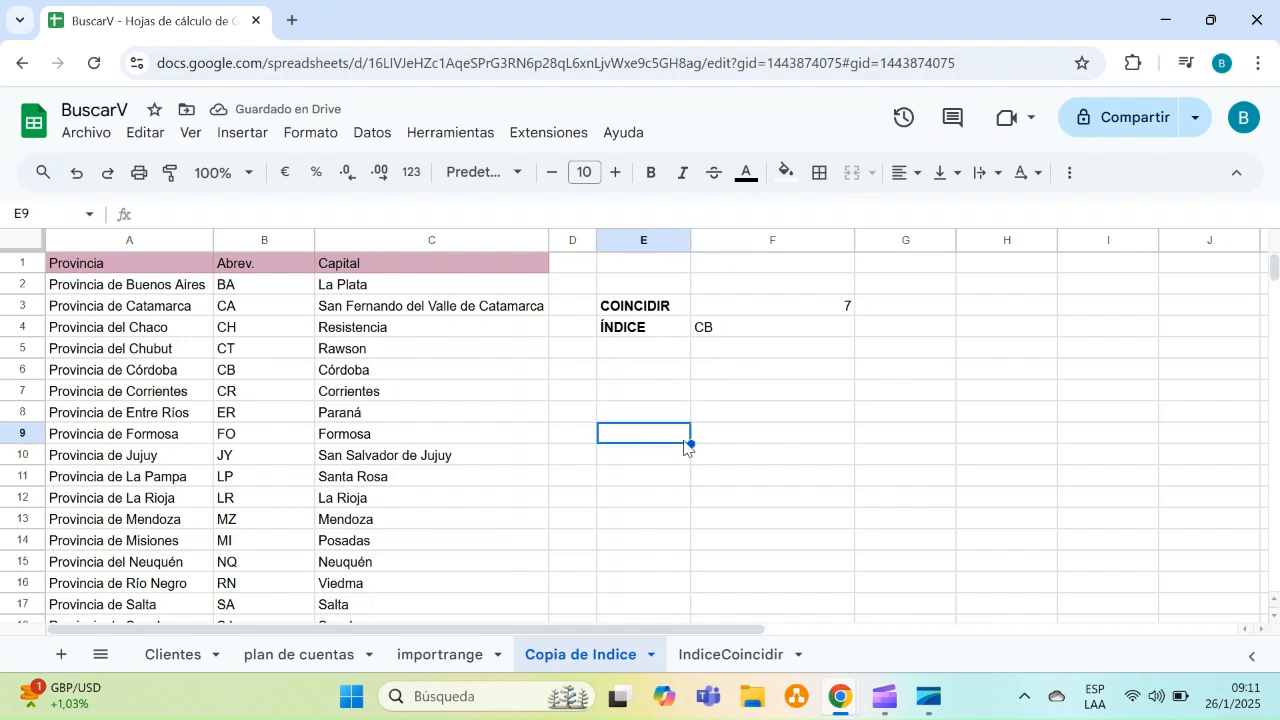
click(738, 656)
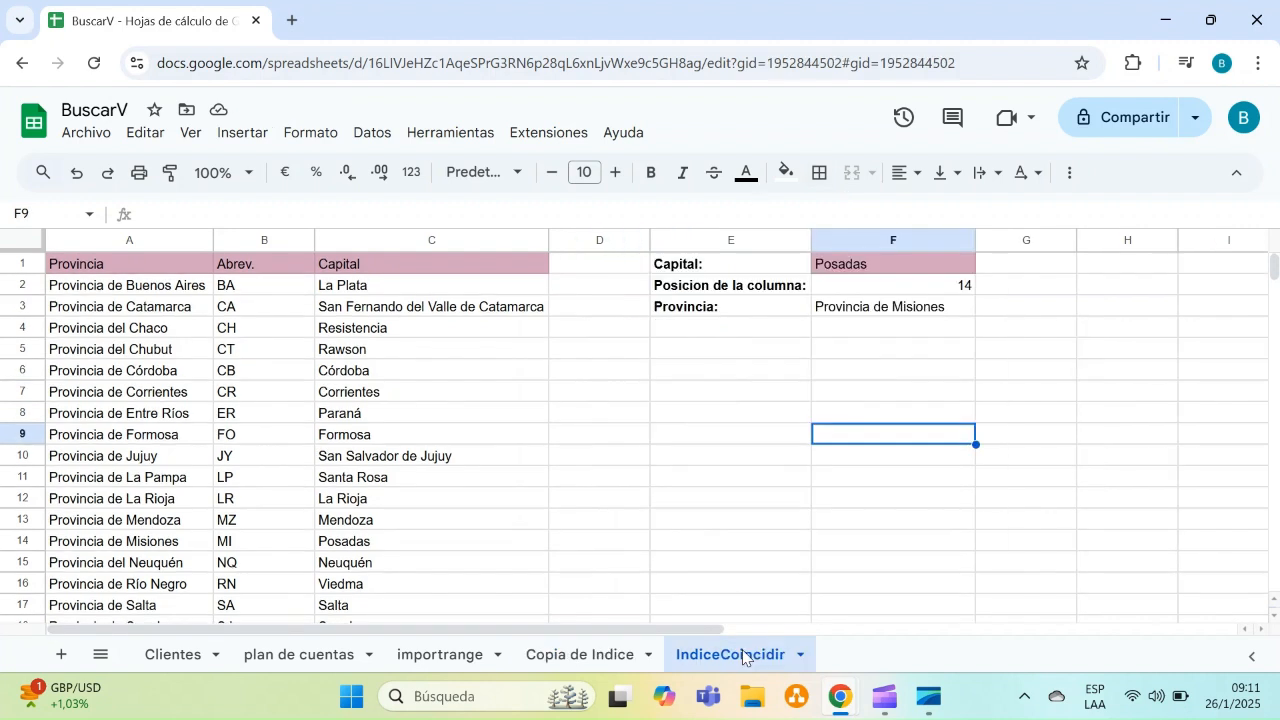
click(934, 312)
drag(912, 292, 921, 307)
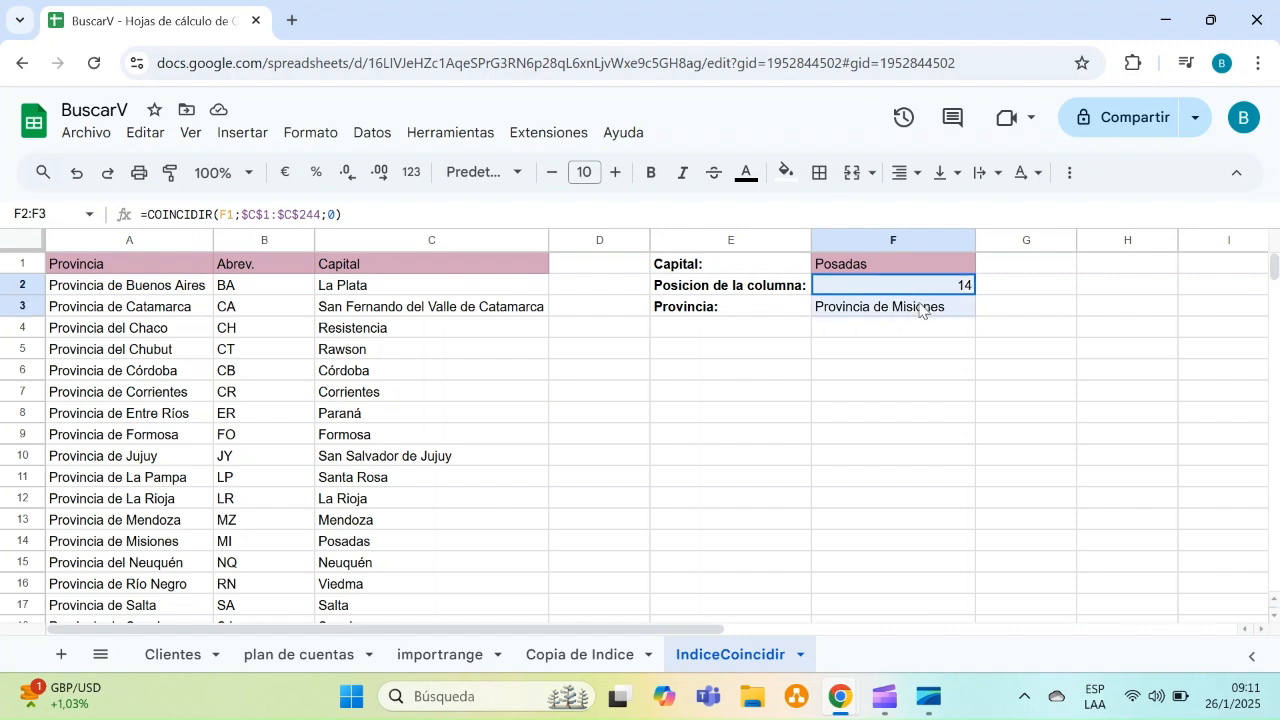
key(Delete)
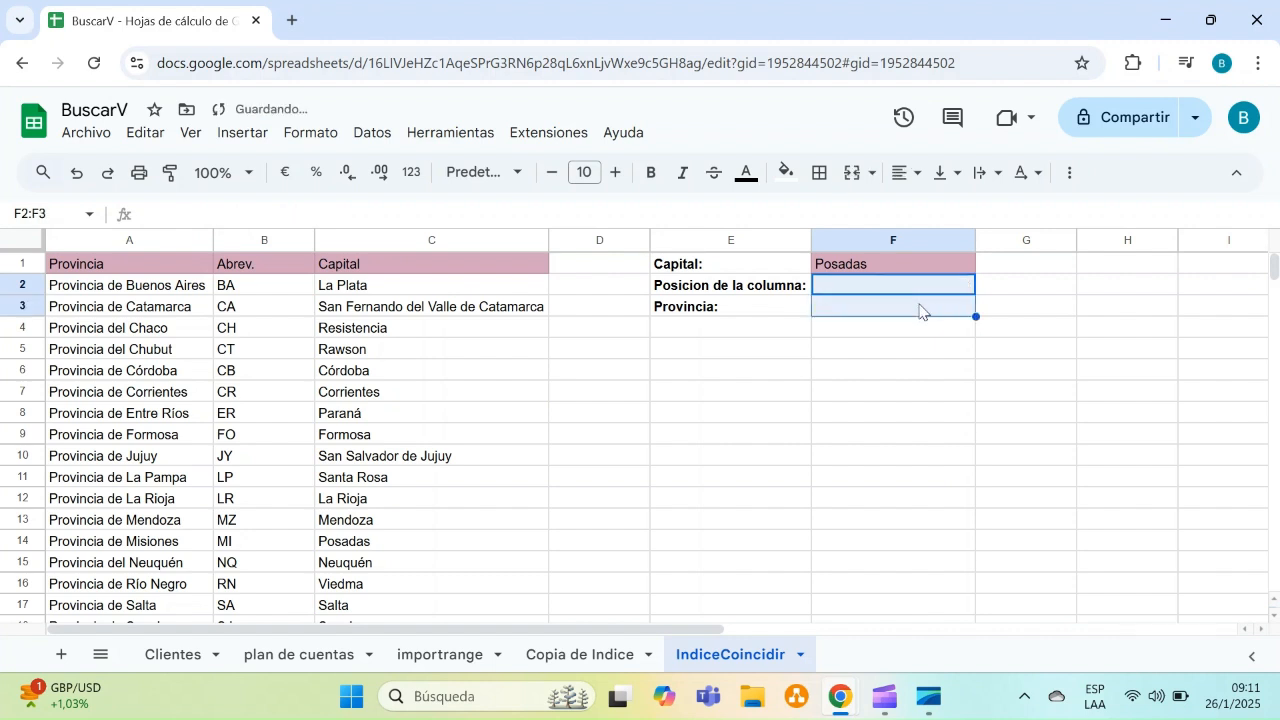
click(906, 462)
click(690, 265)
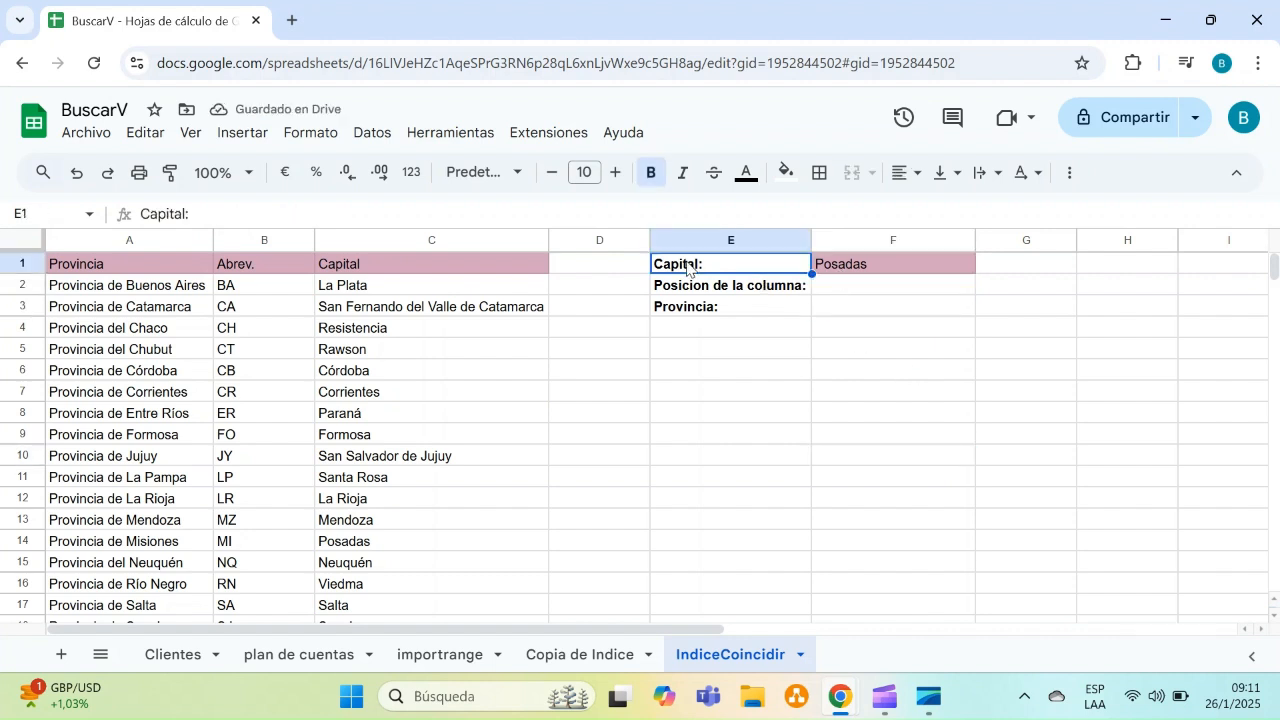
click(857, 268)
click(787, 286)
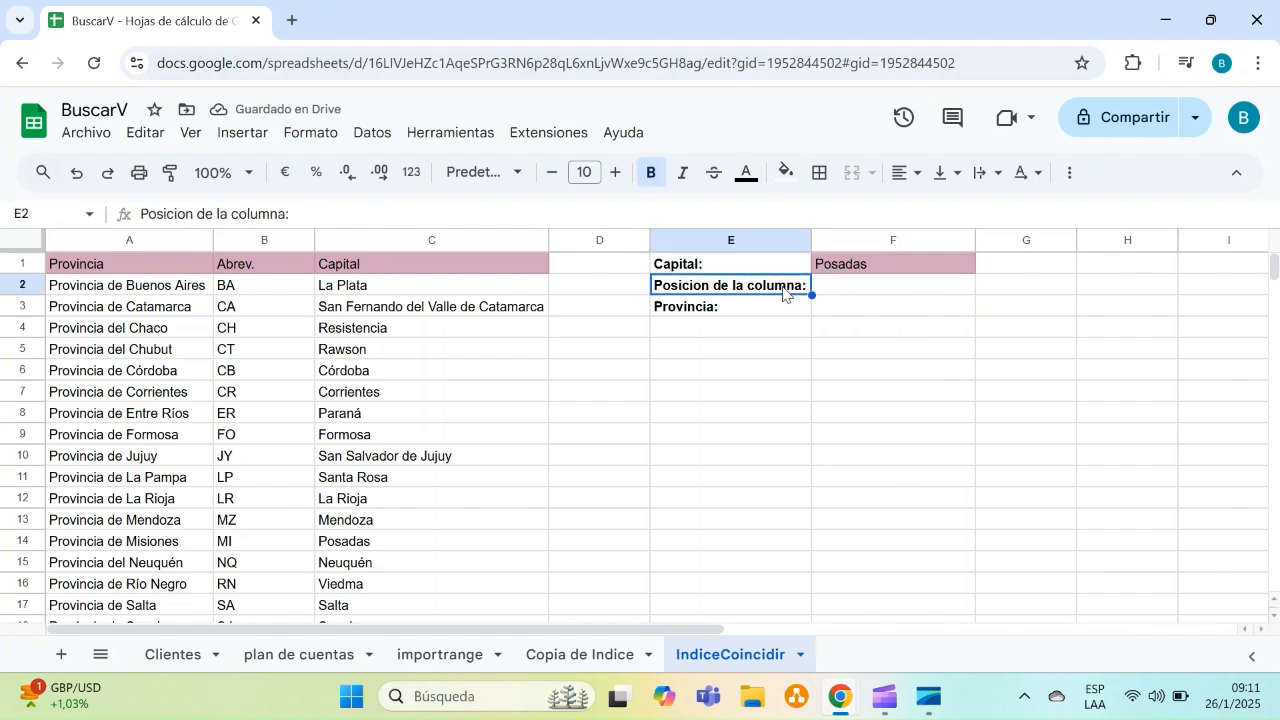
click(787, 313)
click(859, 290)
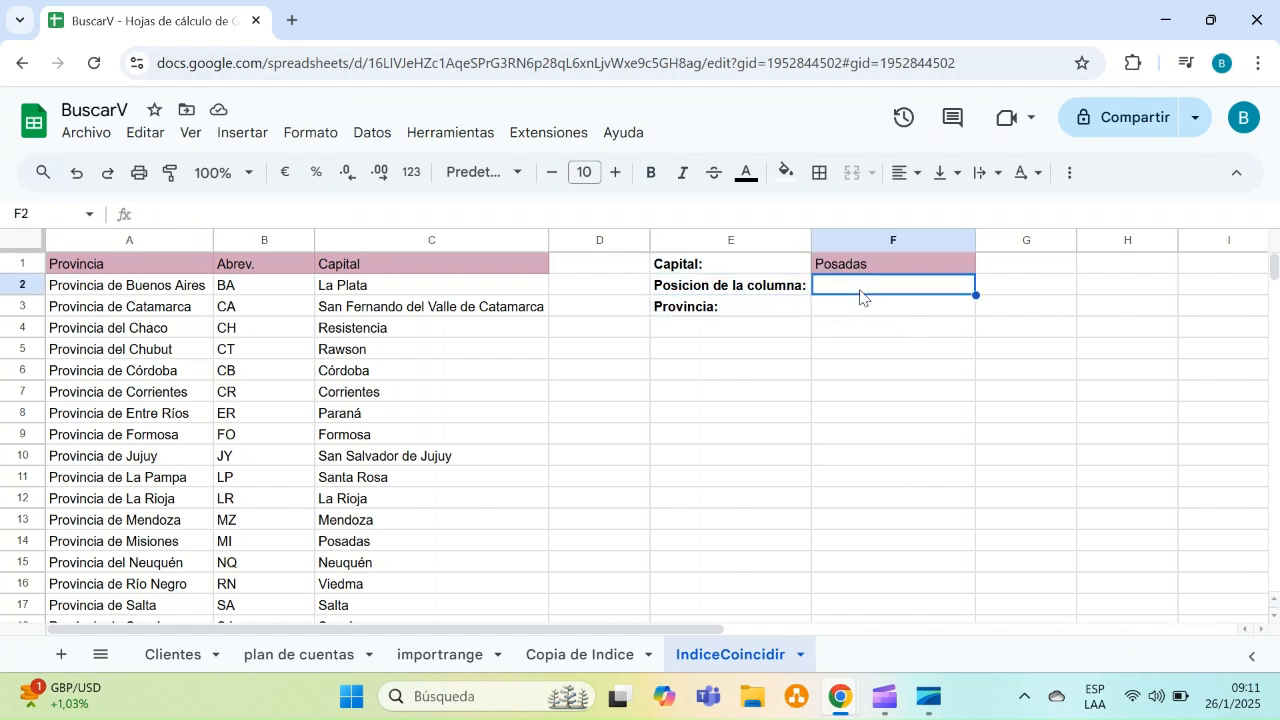
Enter a COINCIDIR formula in F2 that finds the capital in F1 within C1:C24 with match type 0
text(coin)
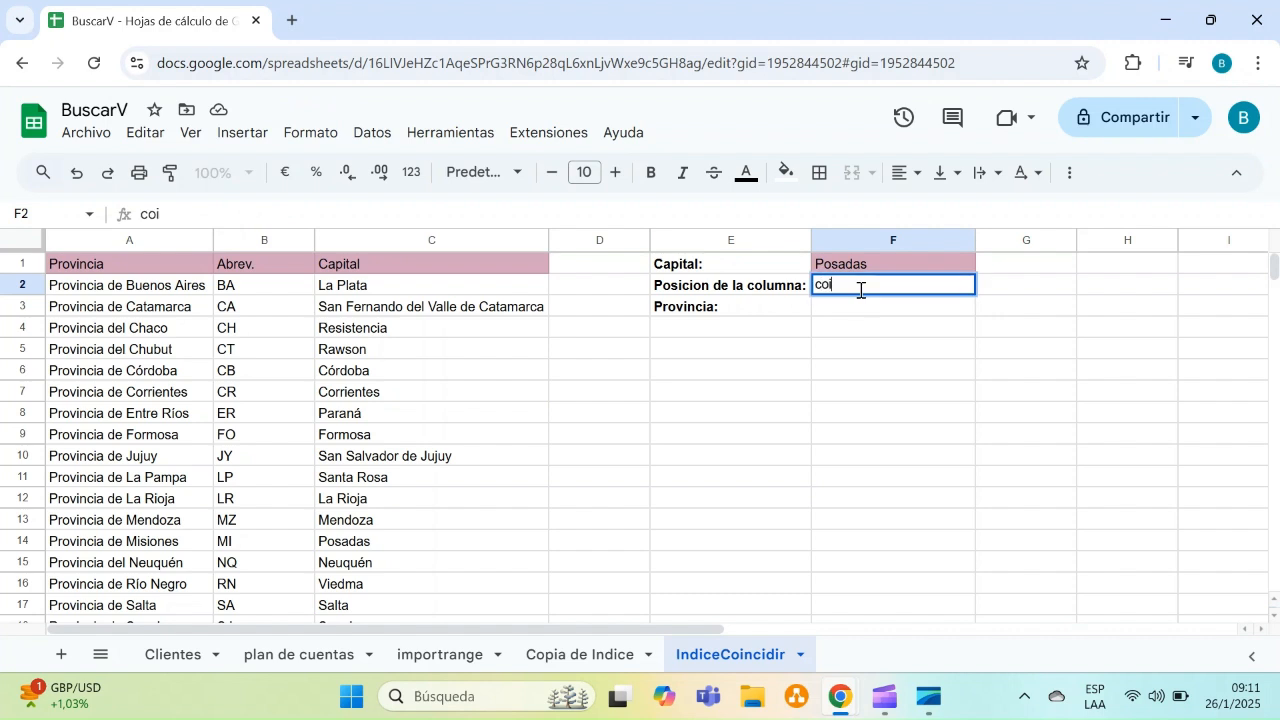
key(BackSpace)
key(BackSpace)
key(BackSpace)
key(BackSpace)
text(=coin)
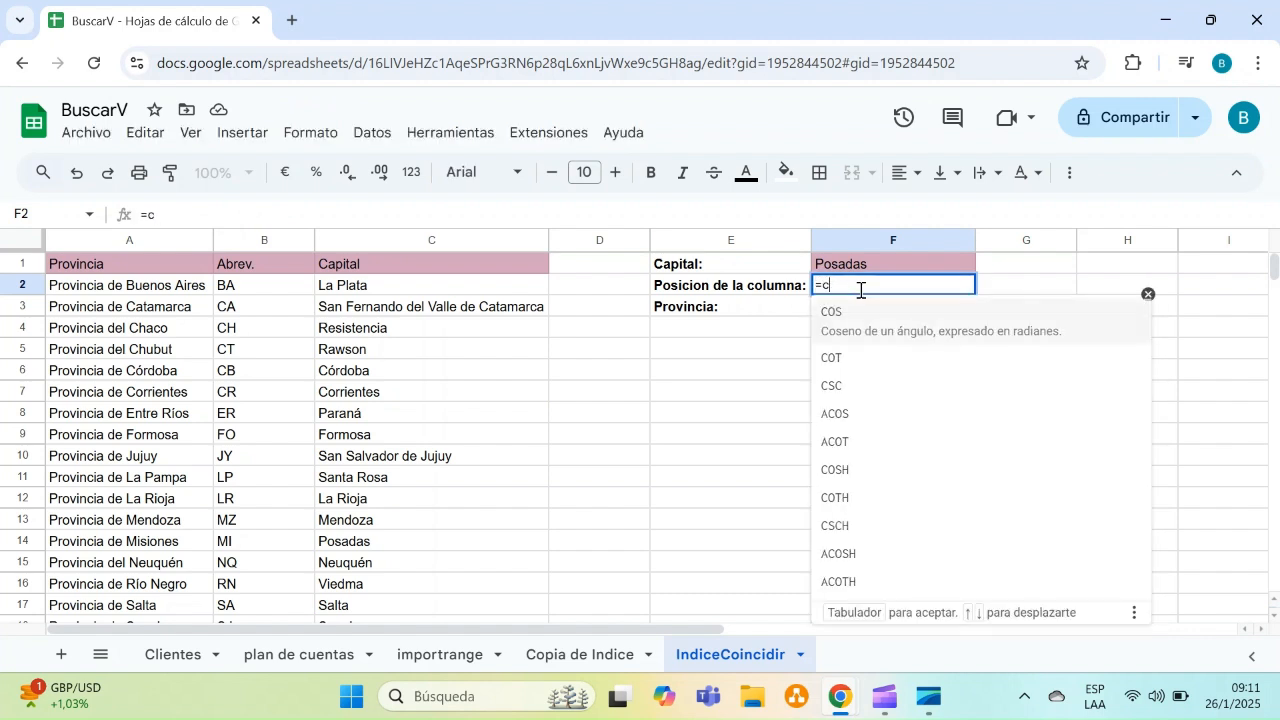
click(861, 316)
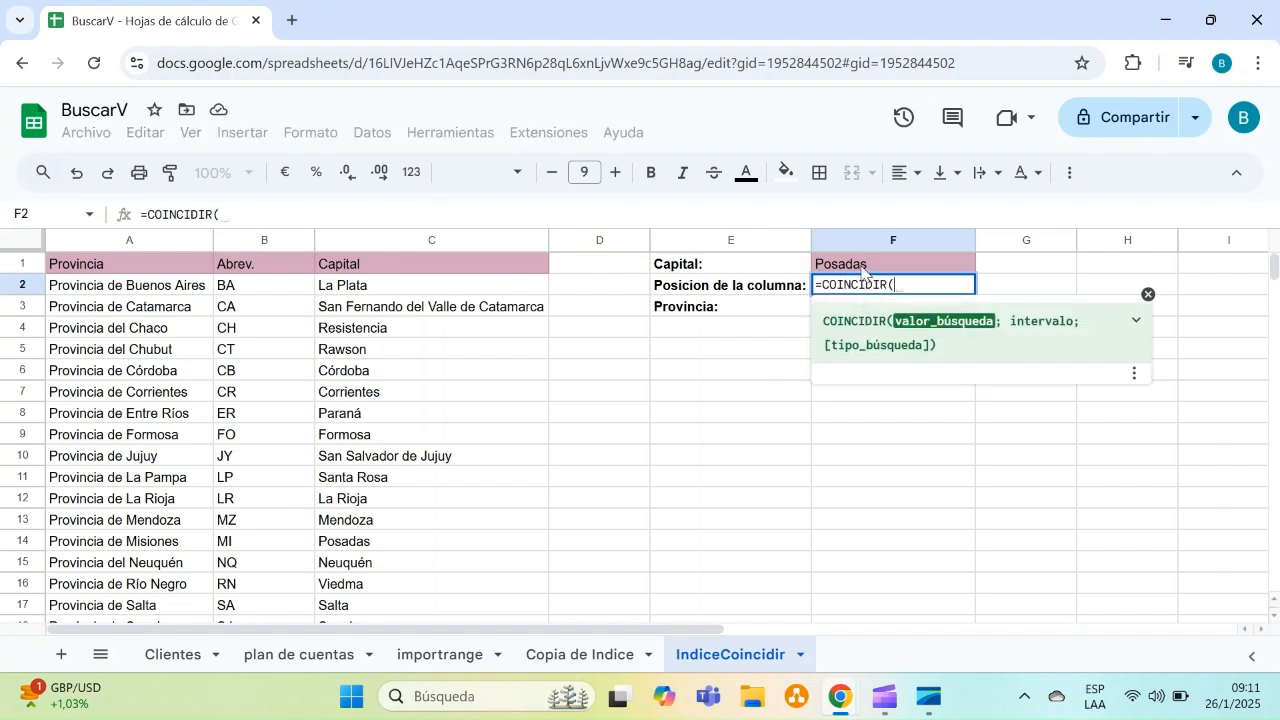
click(862, 269)
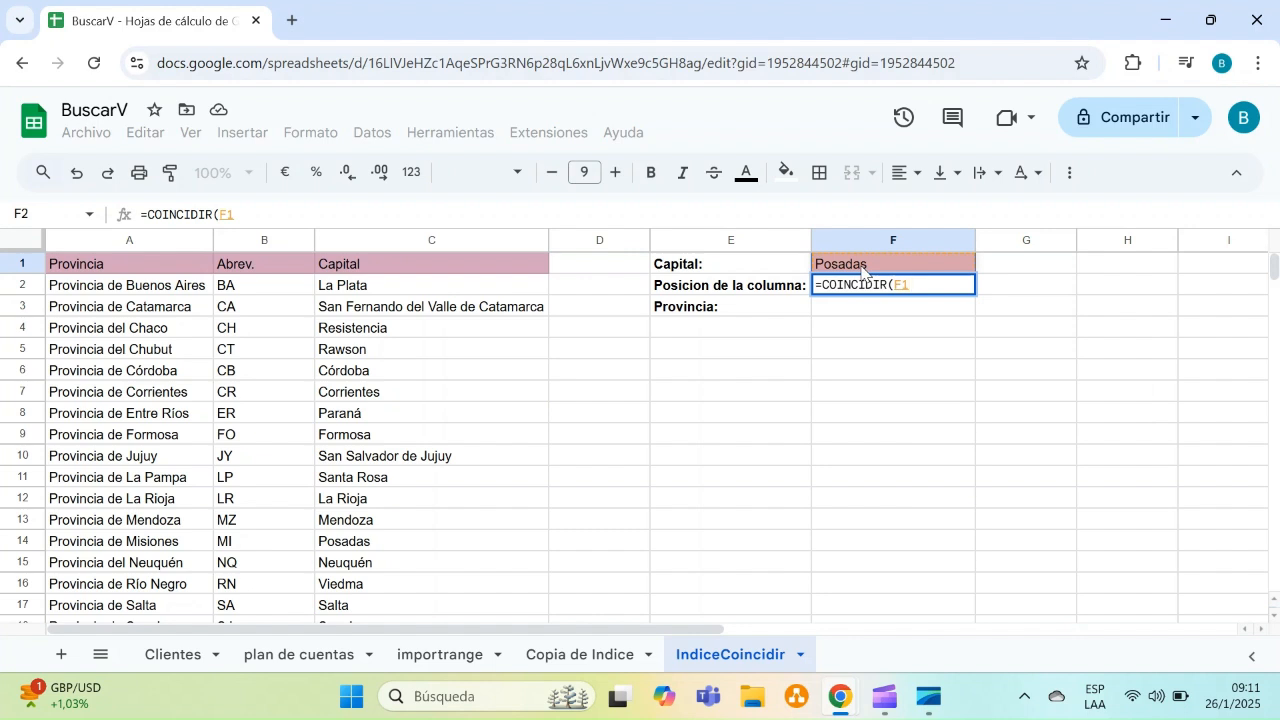
text(;)
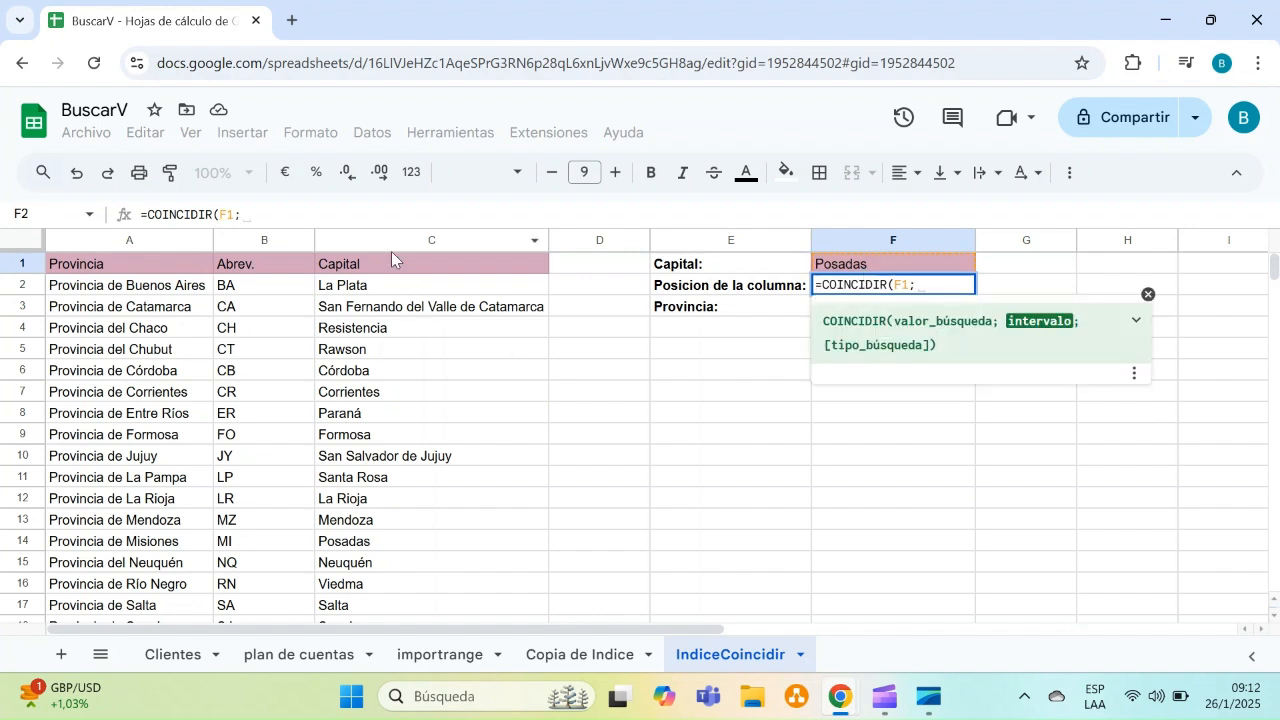
click(431, 240)
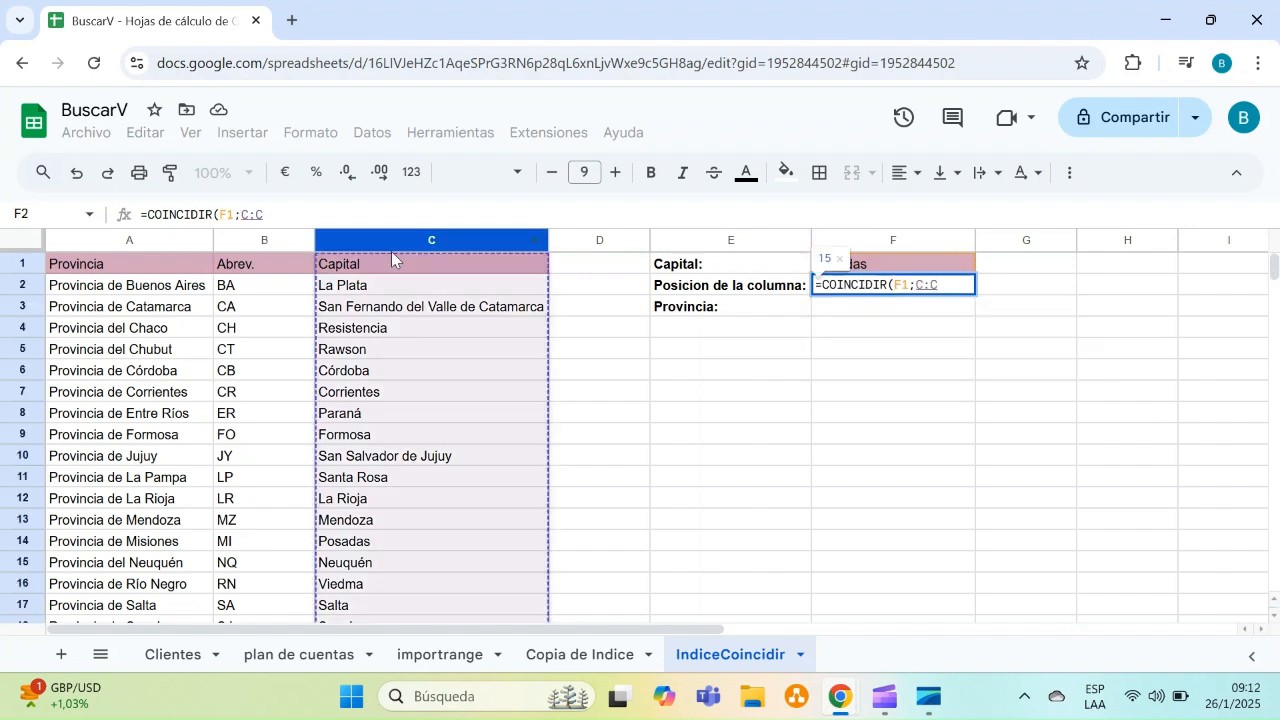
click(391, 264)
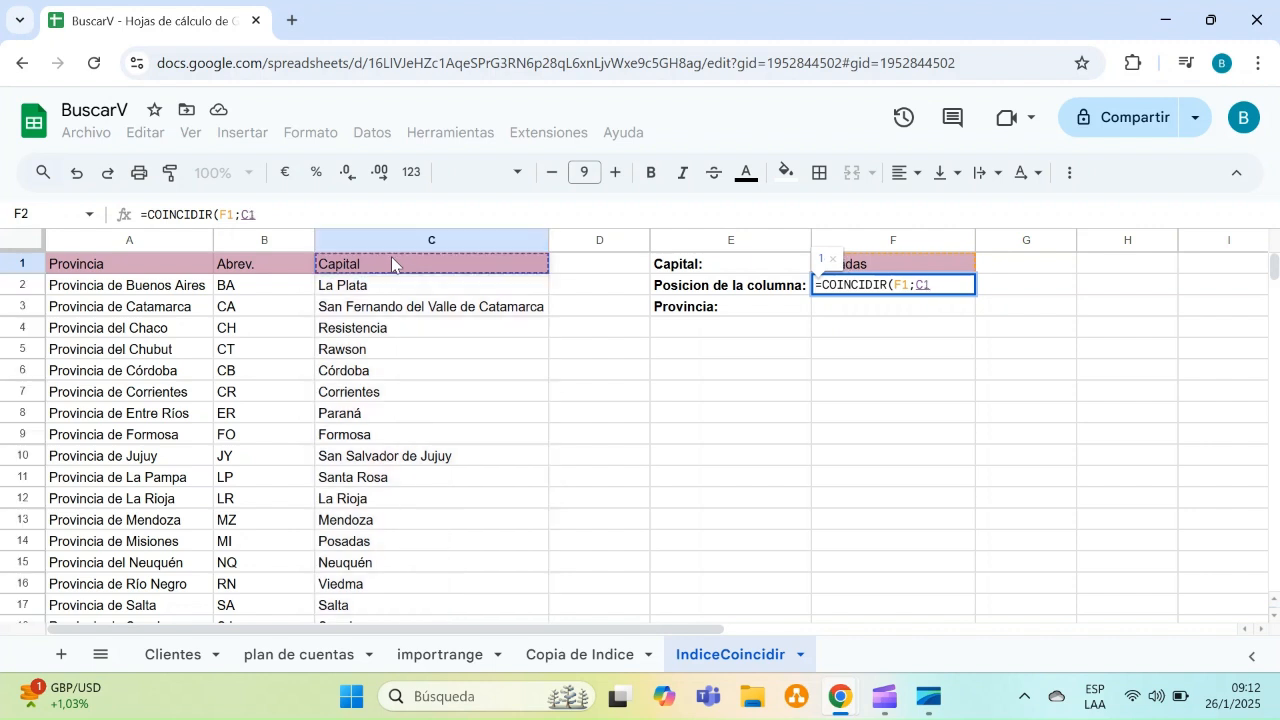
key(ctrl+shift+Down)
text(;0))
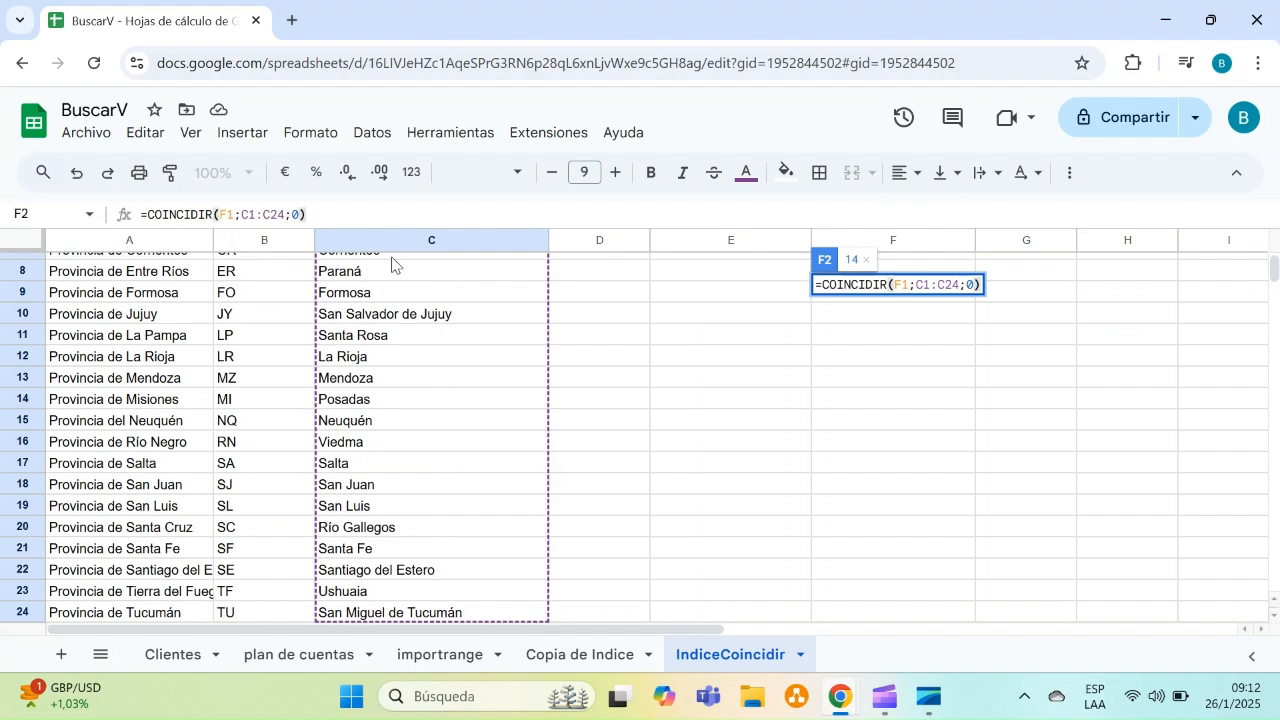
key(Return)
Enter an INDICE formula in F3 returning column 1 of A1:C24 at the row given by F2
key(Up)
key(Up)
key(Down)
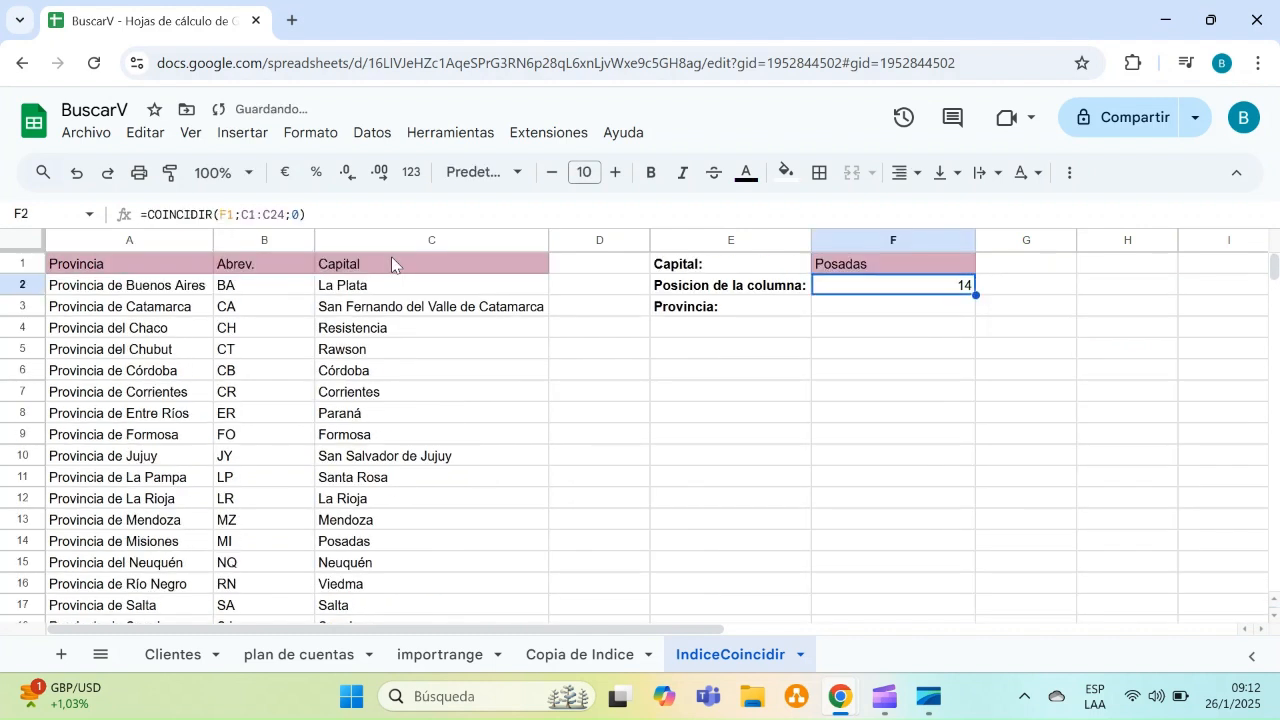
key(Down)
text(=)
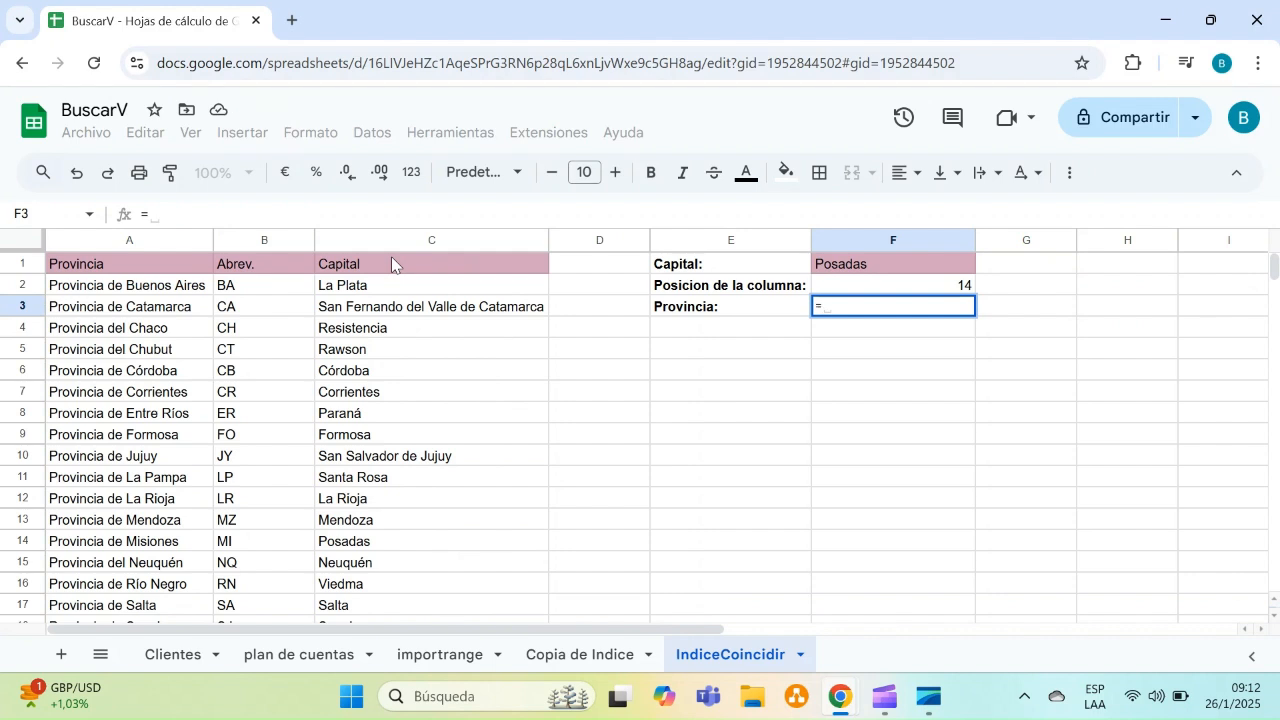
text(indi)
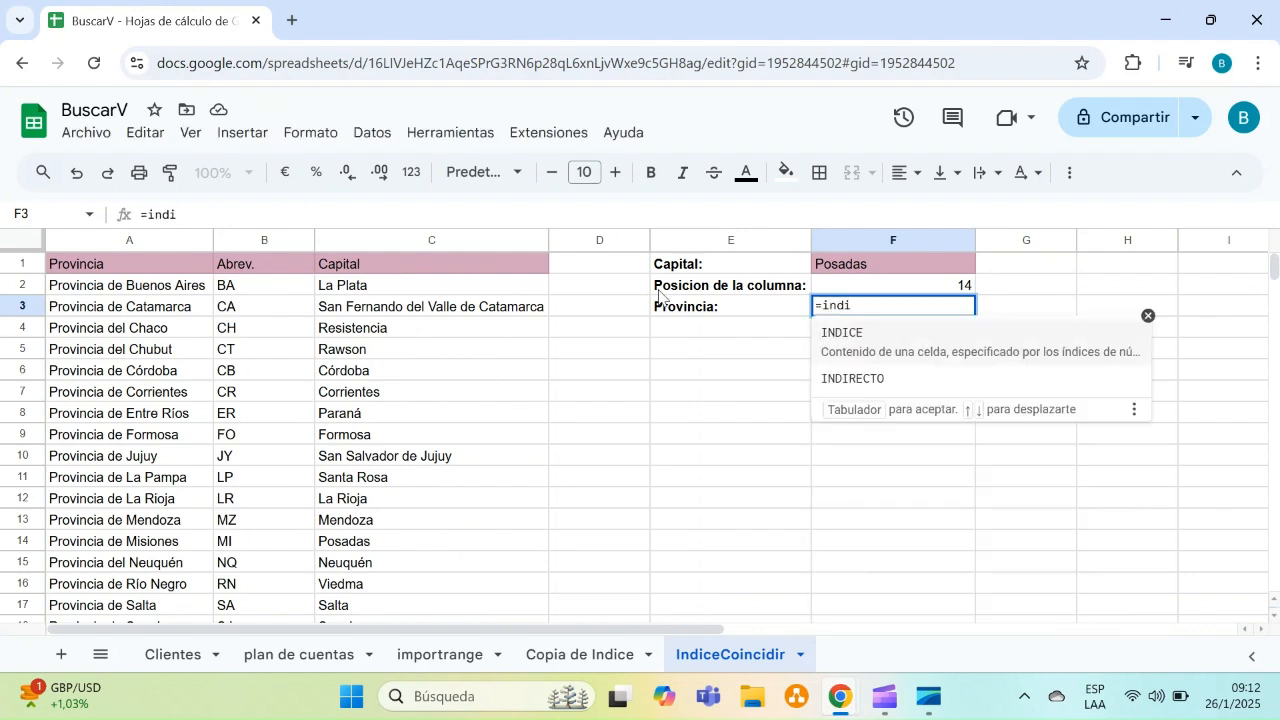
click(845, 336)
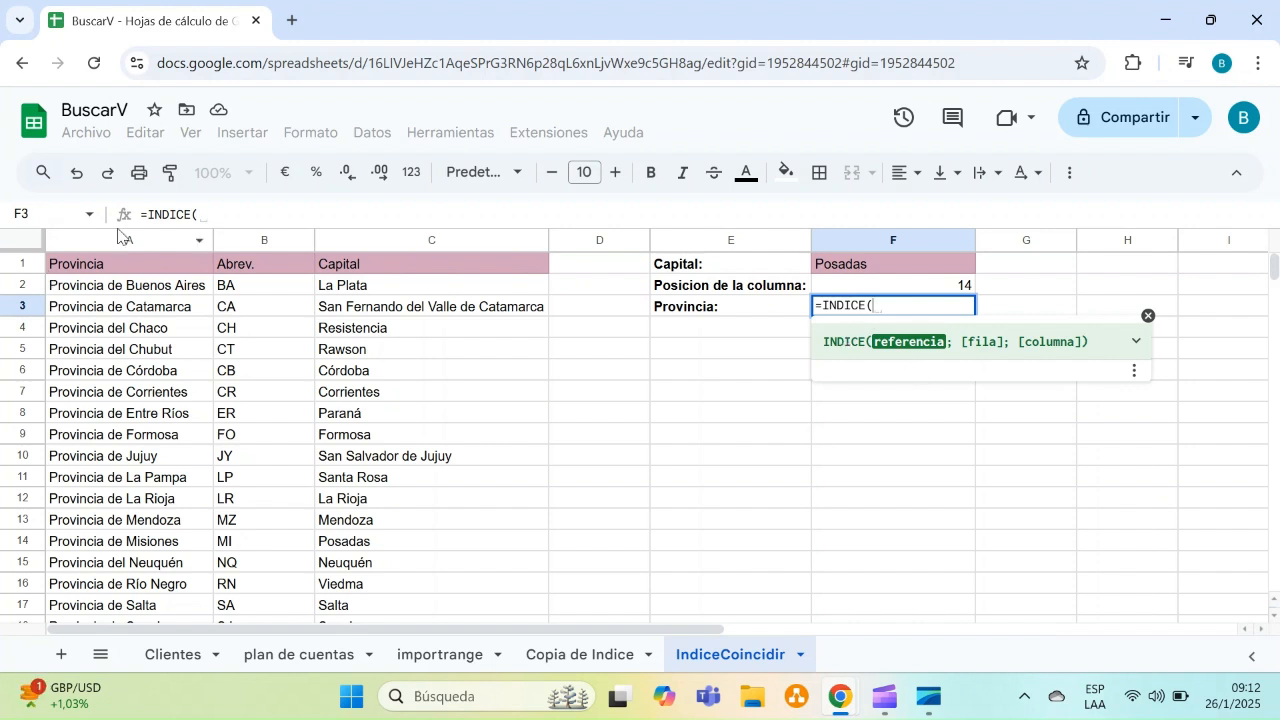
click(117, 265)
key(shift+Right)
key(shift+Right)
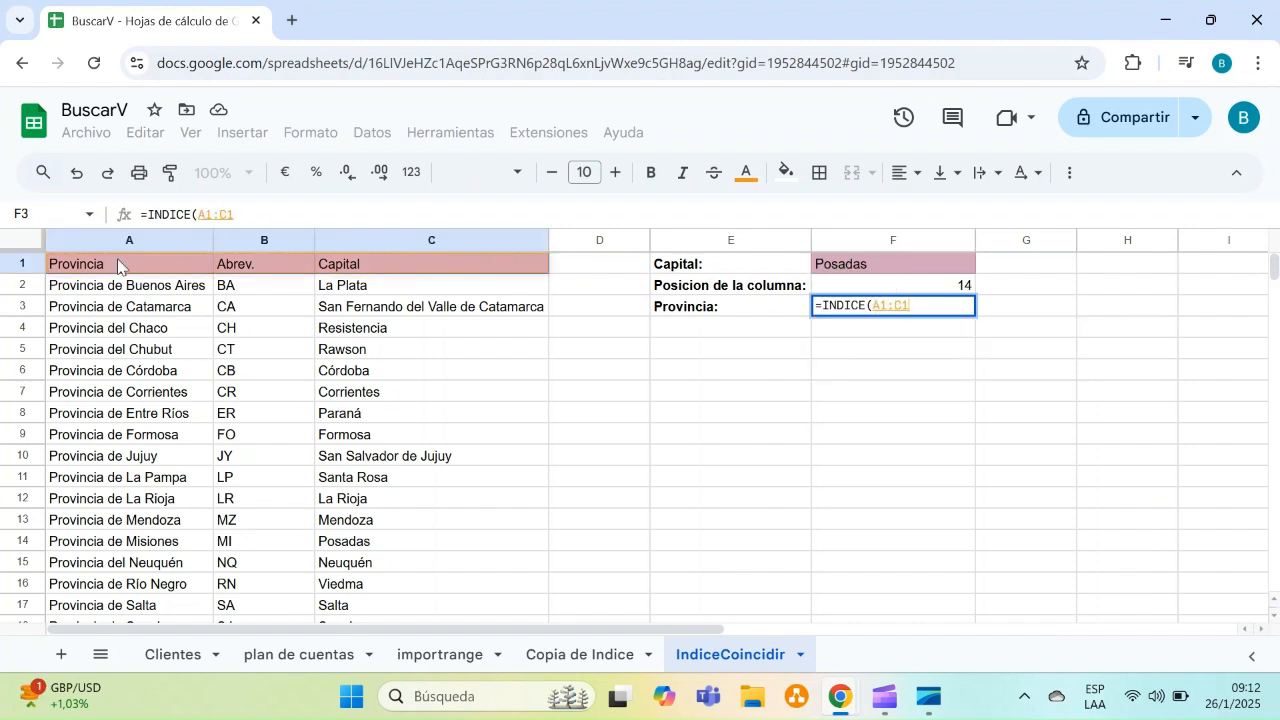
key(ctrl+shift+Down)
text(;)
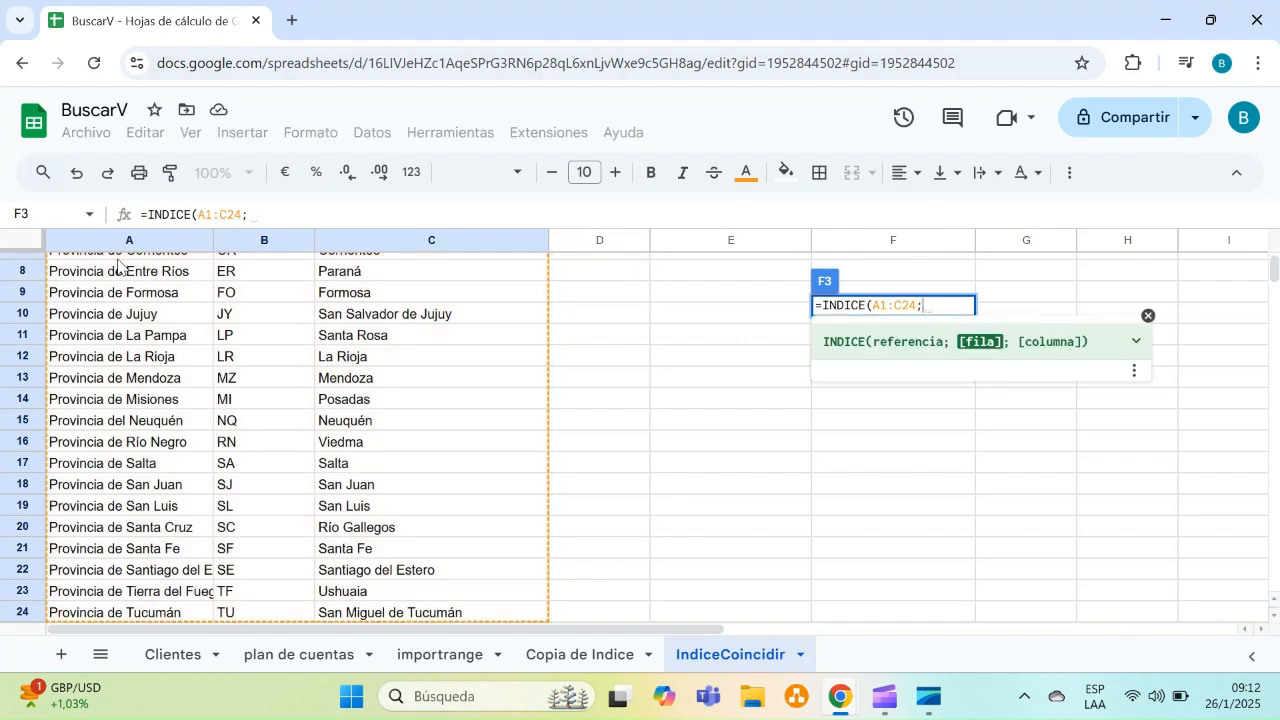
scroll(1262, 277, up, 3)
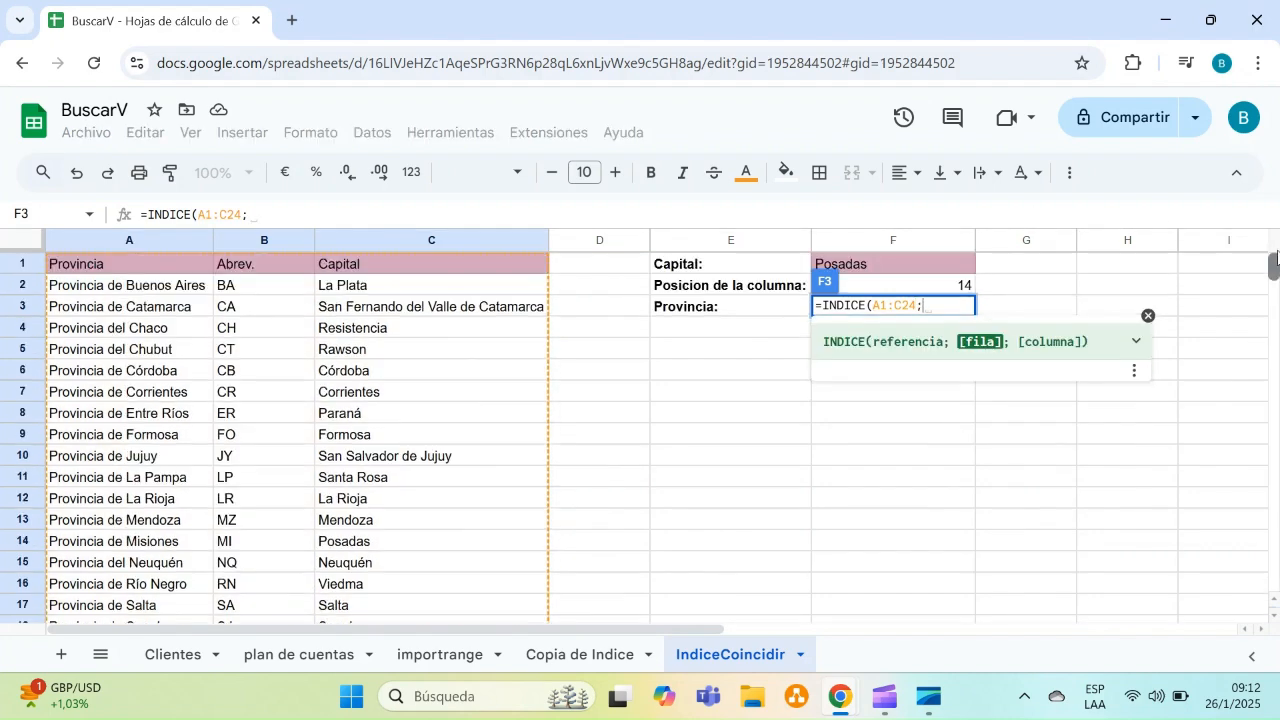
click(962, 288)
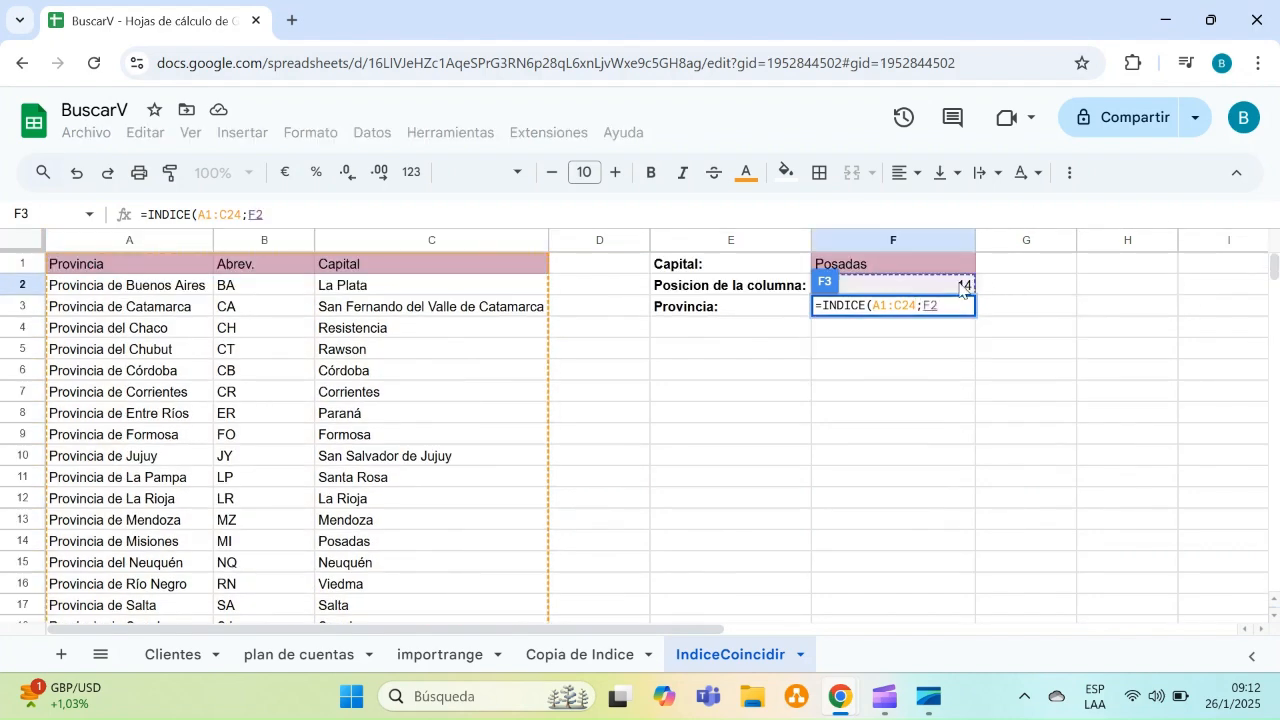
text(;)
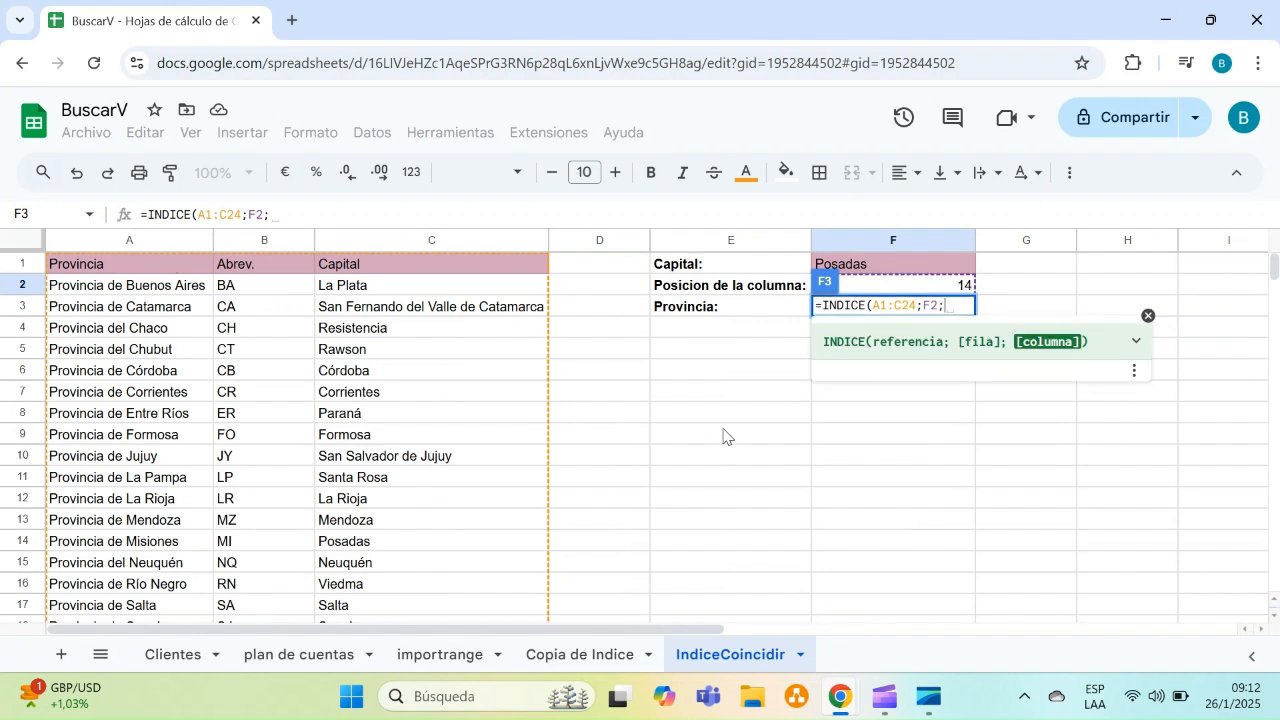
text(1))
key(Return)
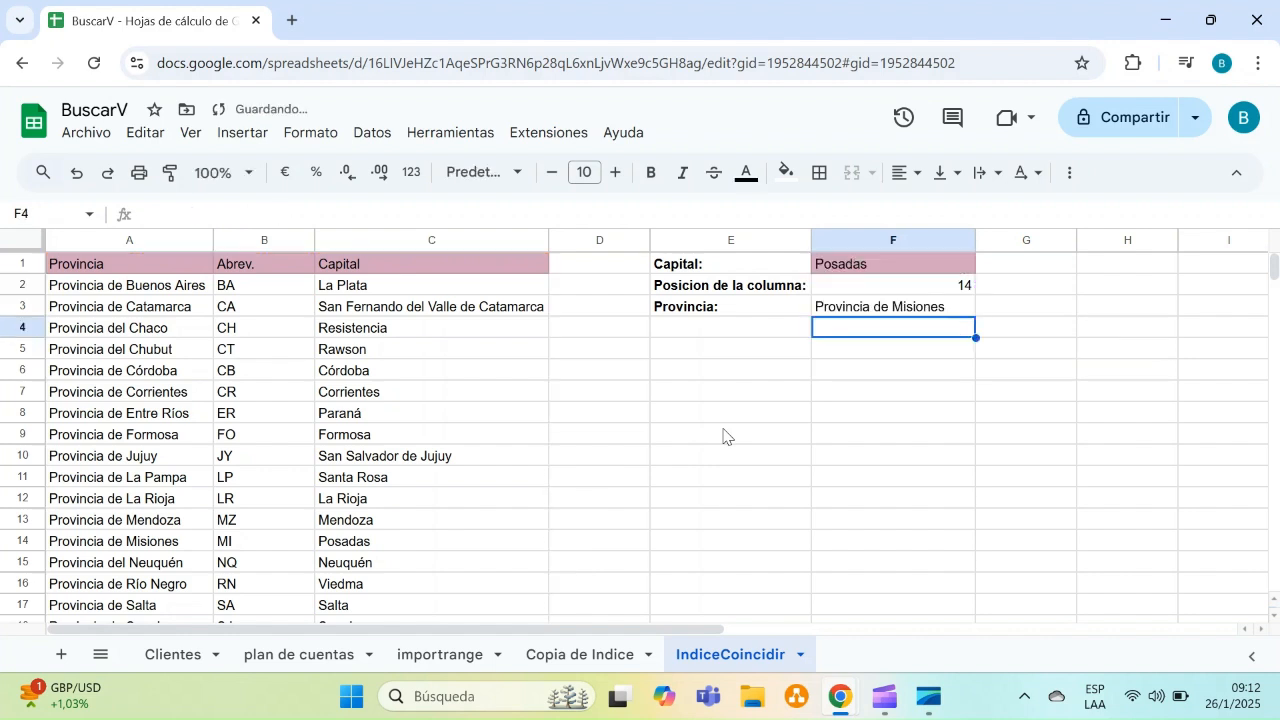
Test the lookup by entering Corrientes, Formosa, Viedma and finally Salta as the capital in F1
click(877, 270)
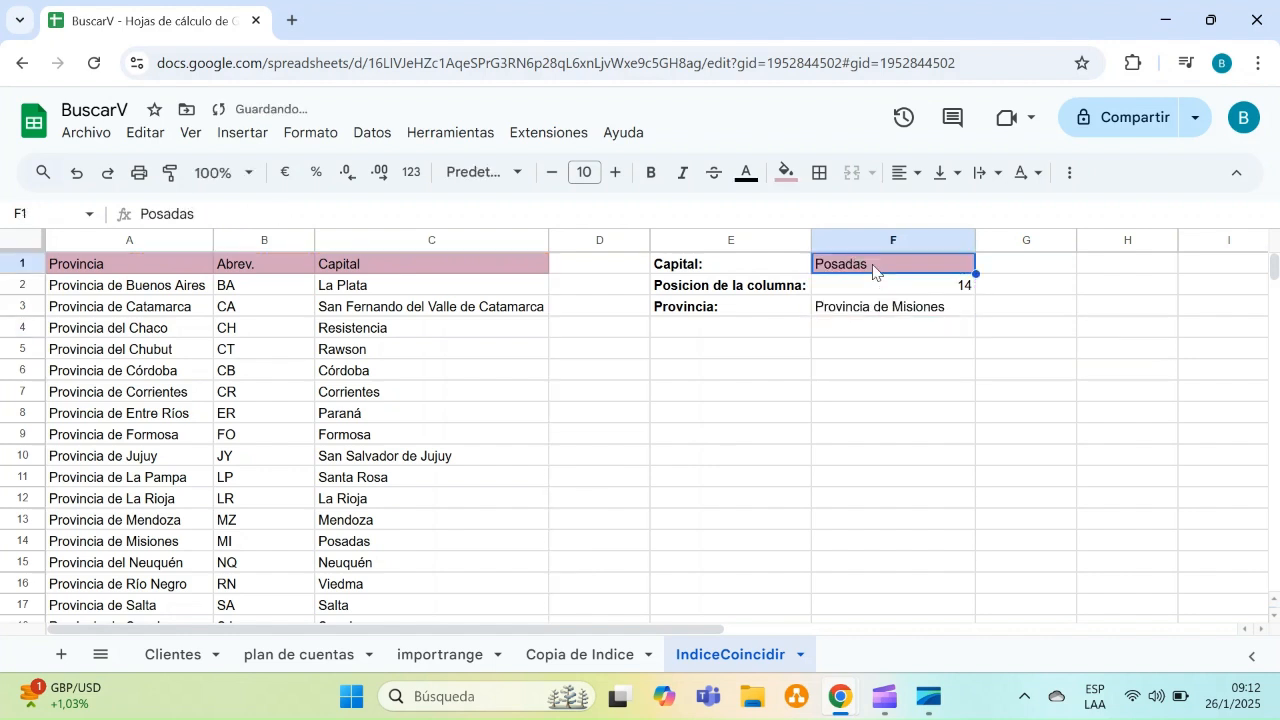
text(Co)
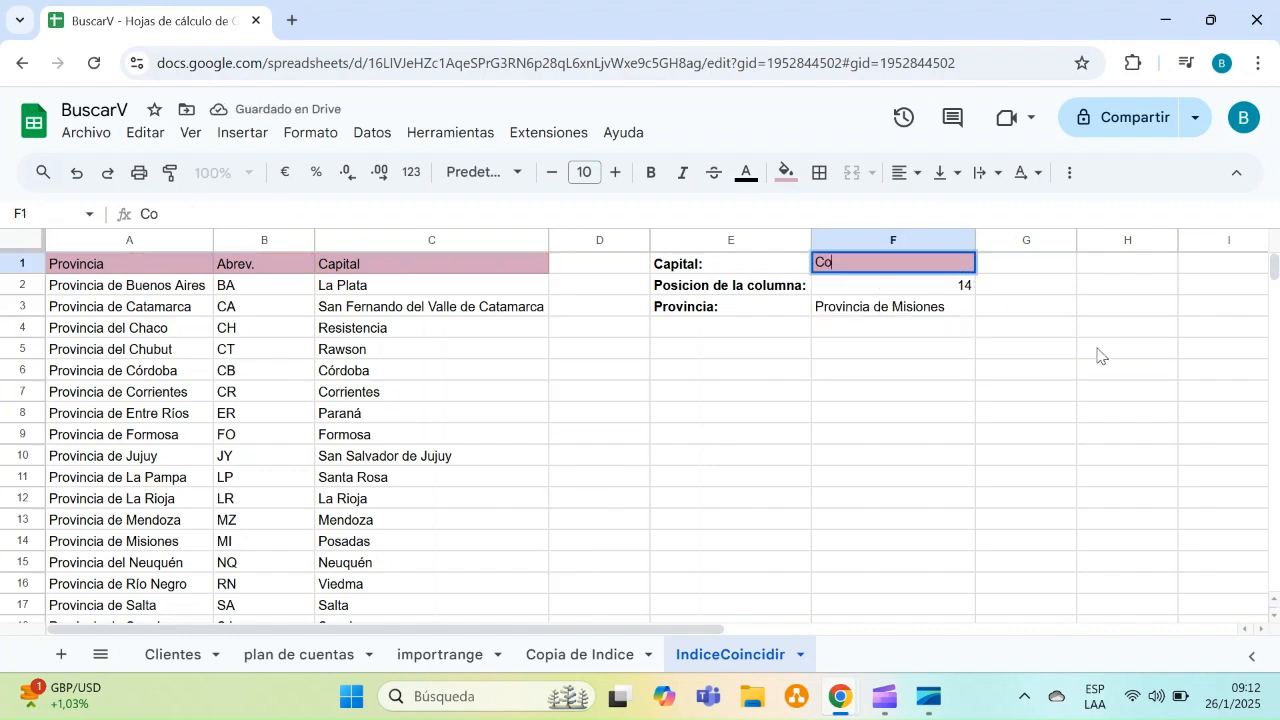
text(rrientes)
key(Return)
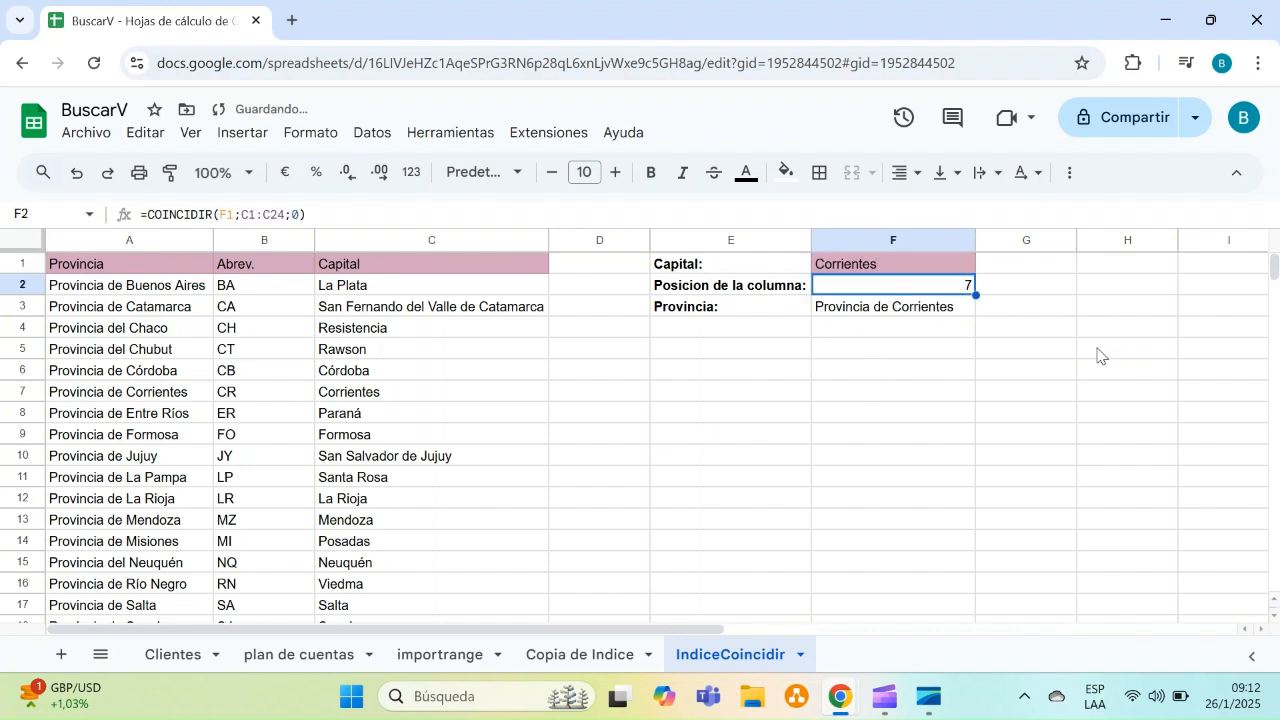
key(Up)
text(Formo)
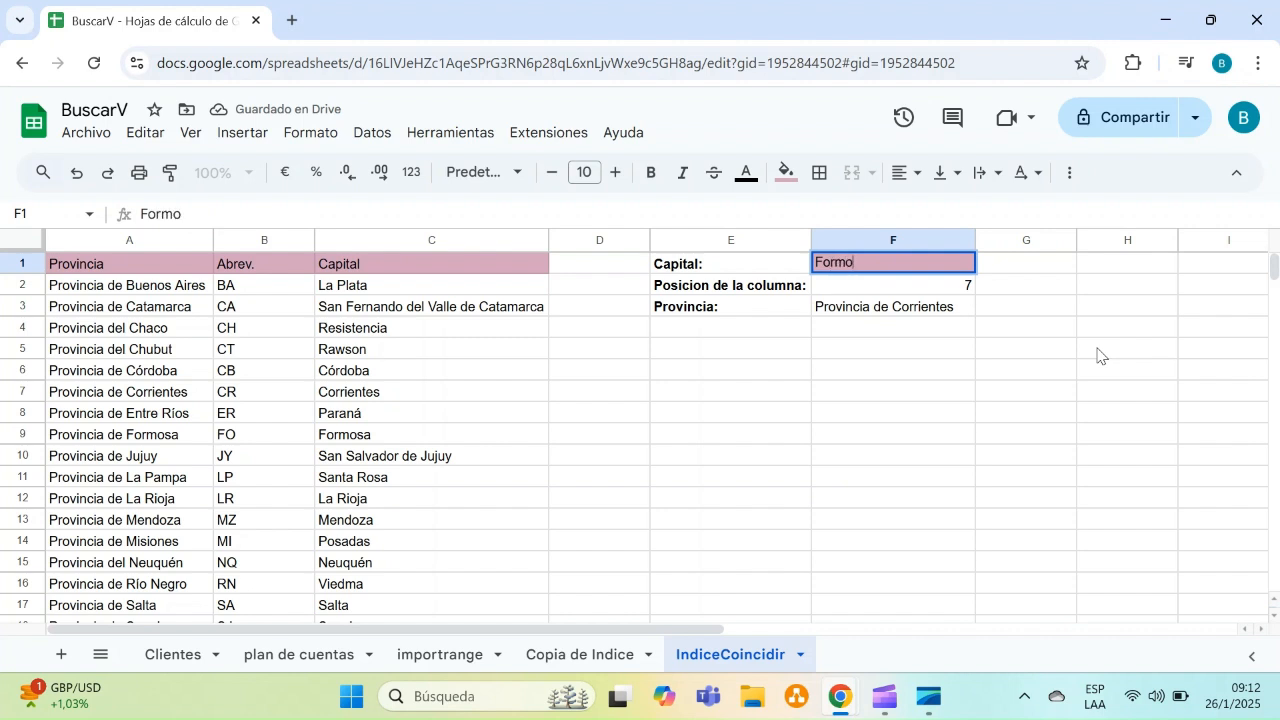
text(sa)
key(Return)
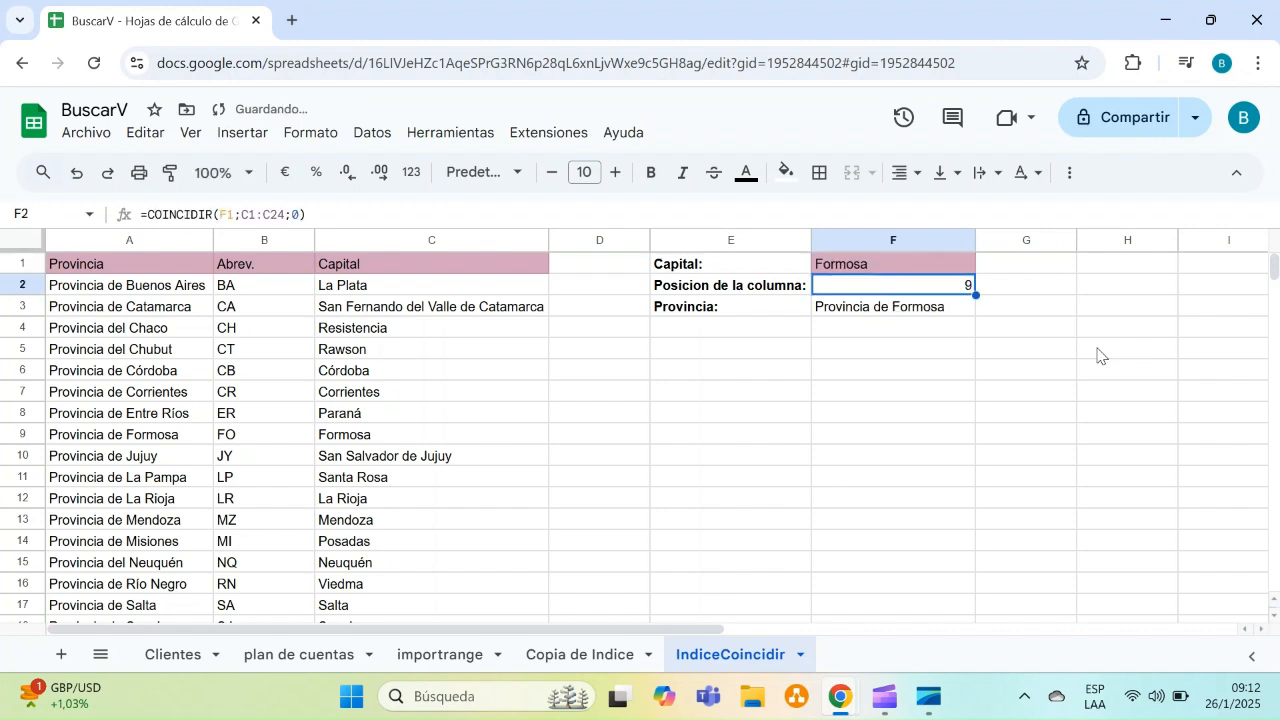
key(Up)
text(Vi)
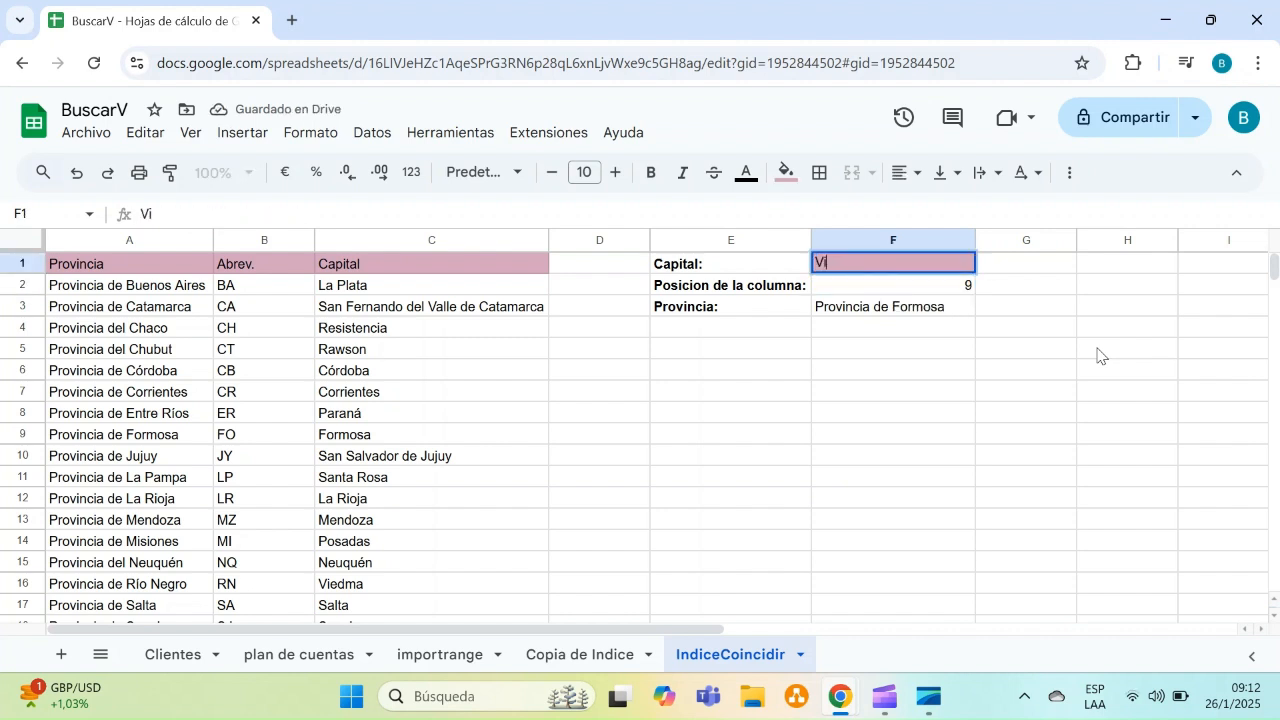
text(edma)
key(Return)
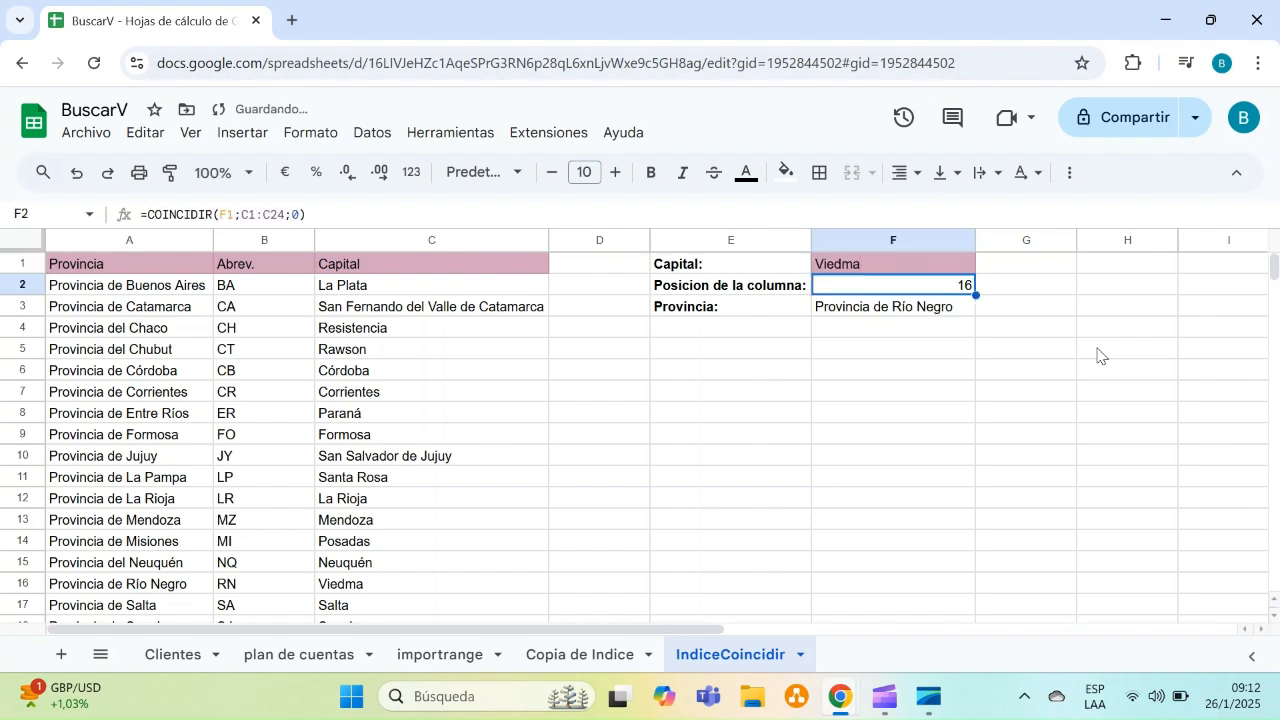
key(Up)
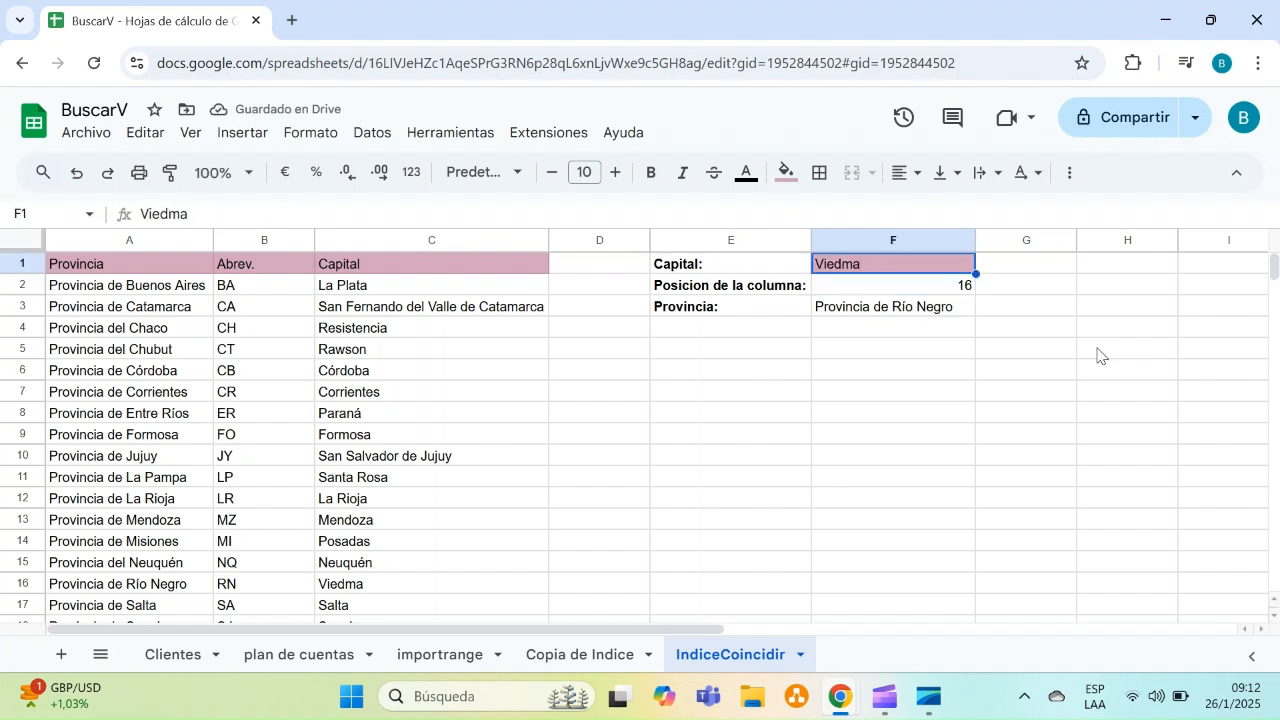
text(Salta)
key(Return)
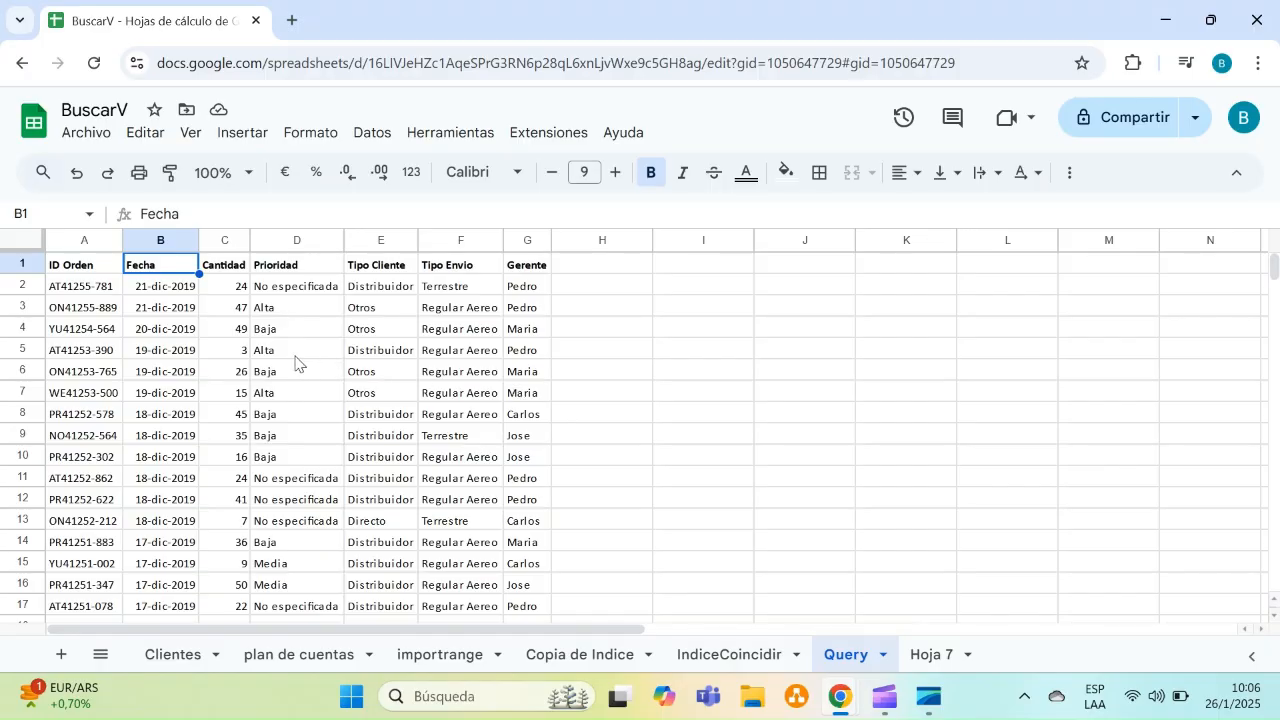
Switch to the Query sheet and write SELEC * RANGO DE DATOS in I4
click(295, 362)
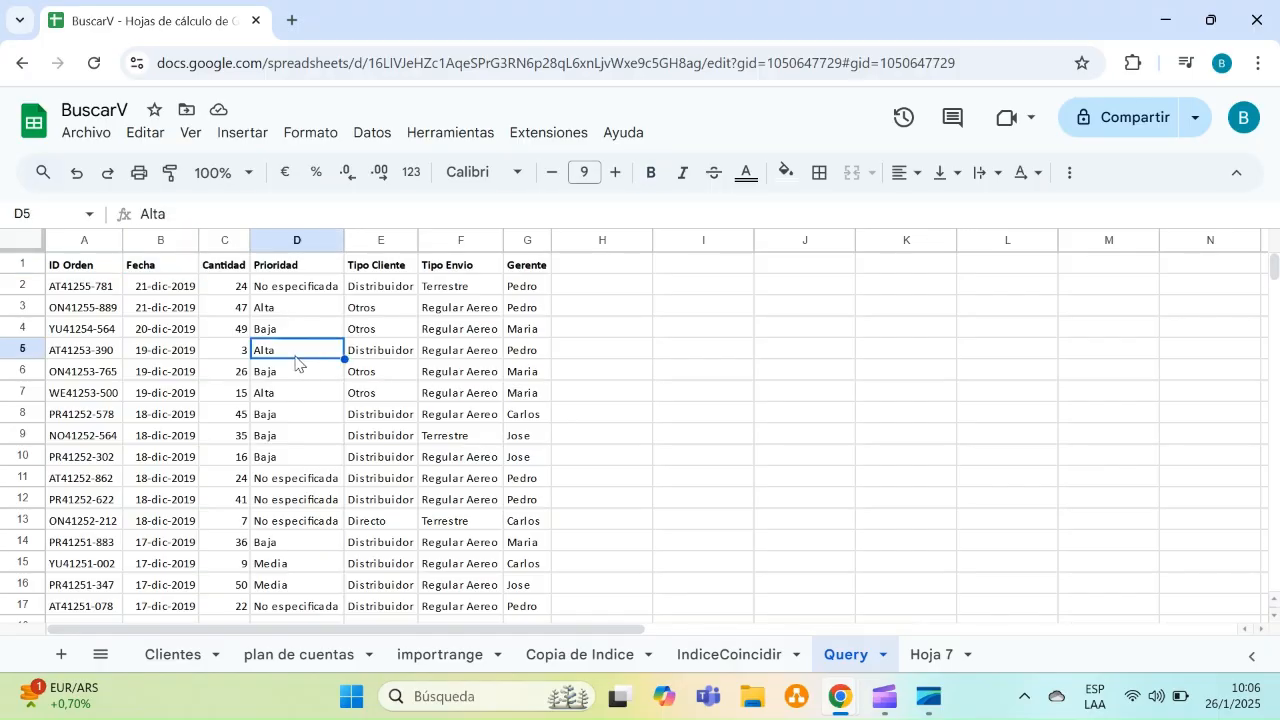
key(Right)
key(Right)
key(Right)
key(Right)
key(Up)
key(Right)
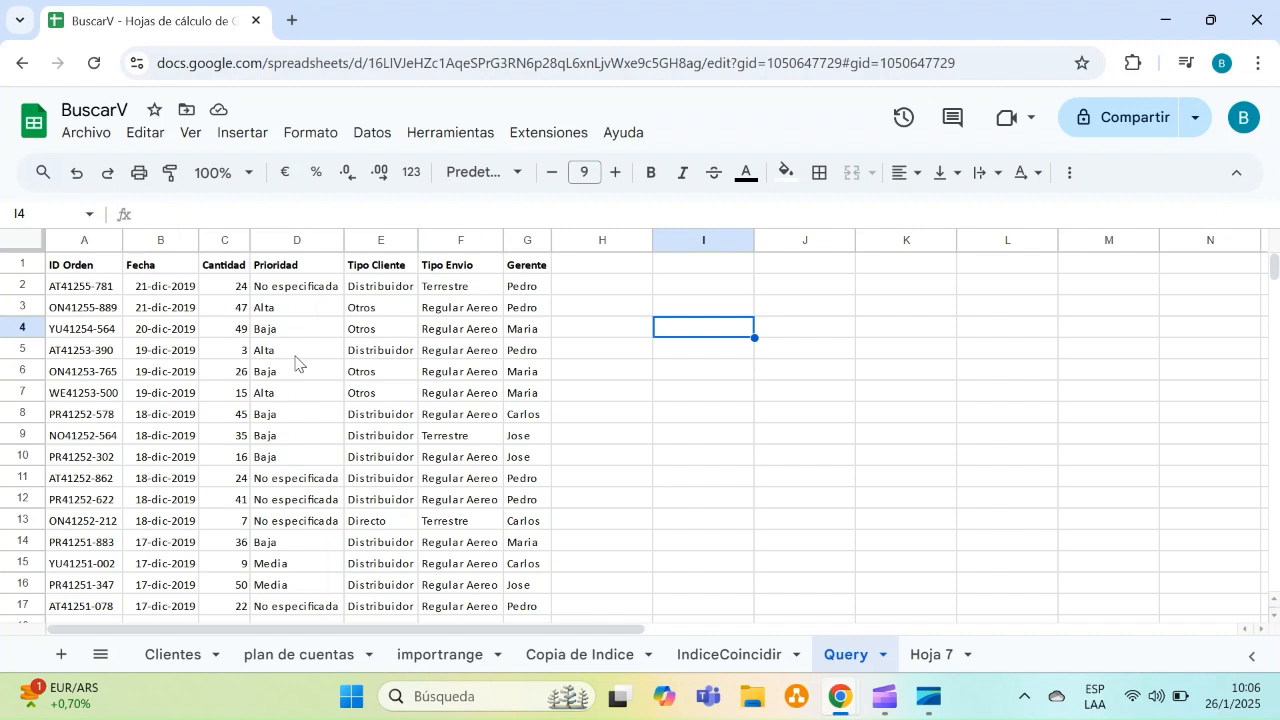
text(SELEC)
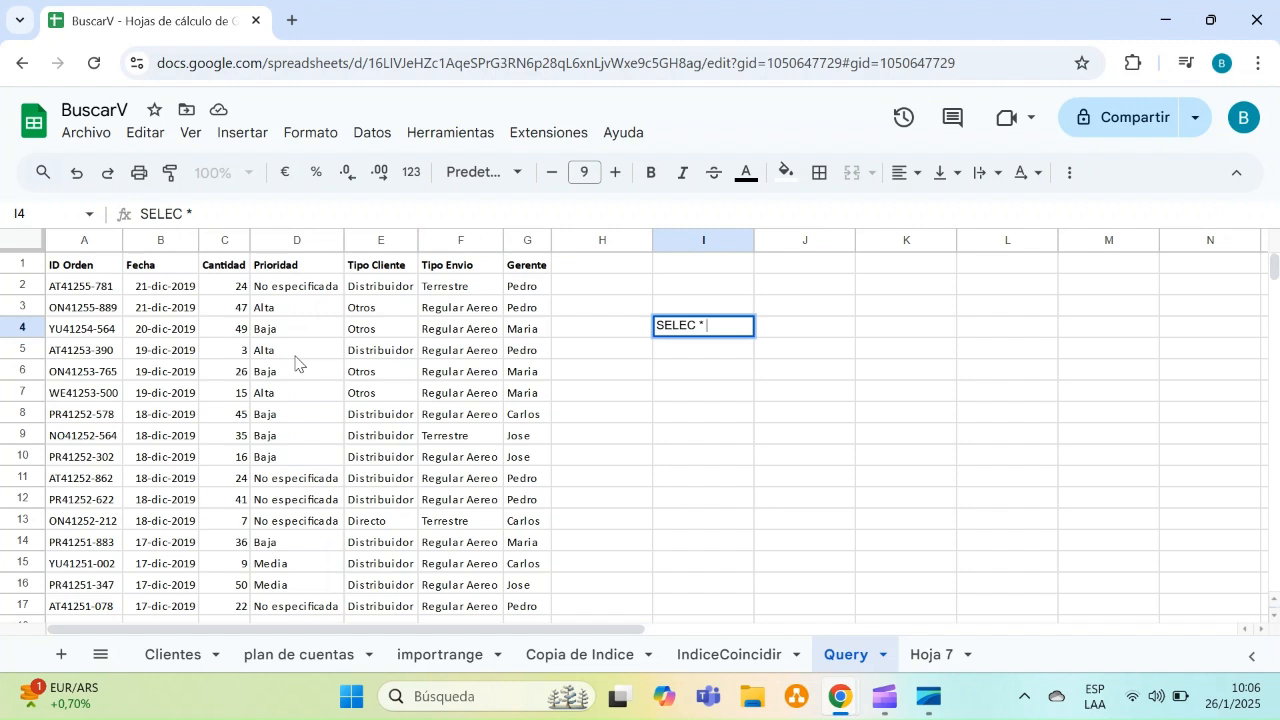
text(* RANGO DE)
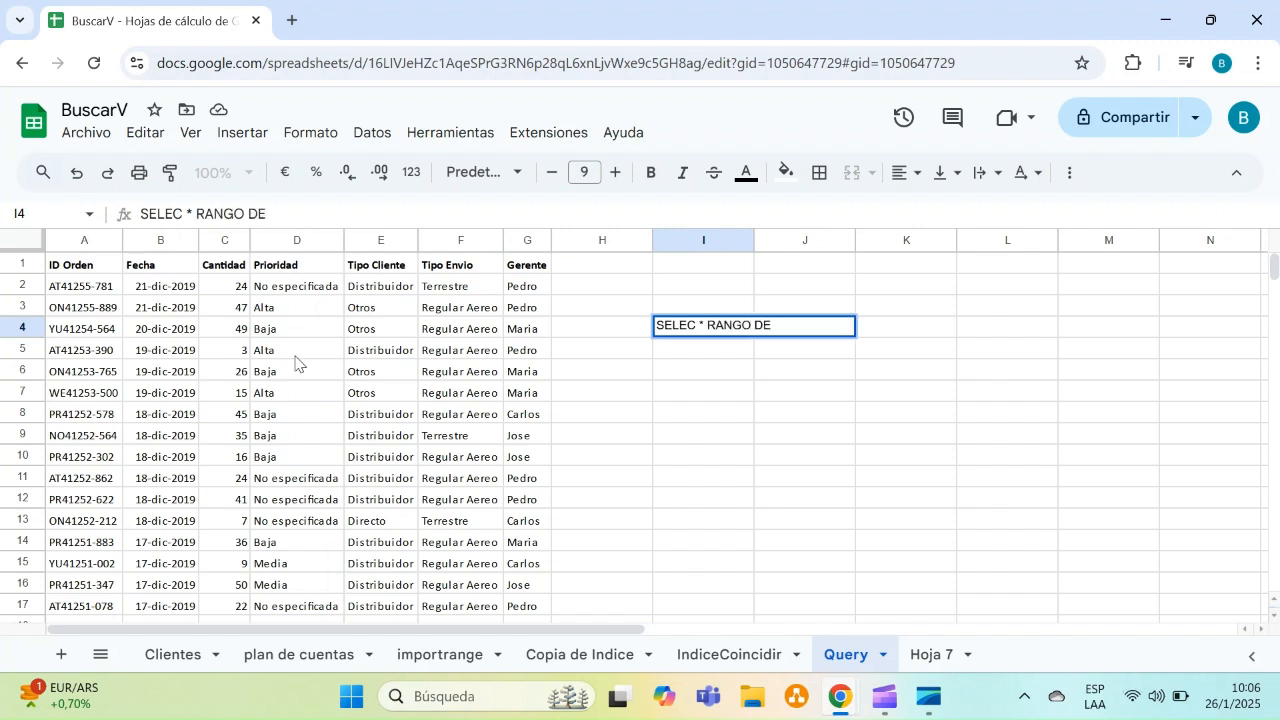
text( DATOS)
key(Return)
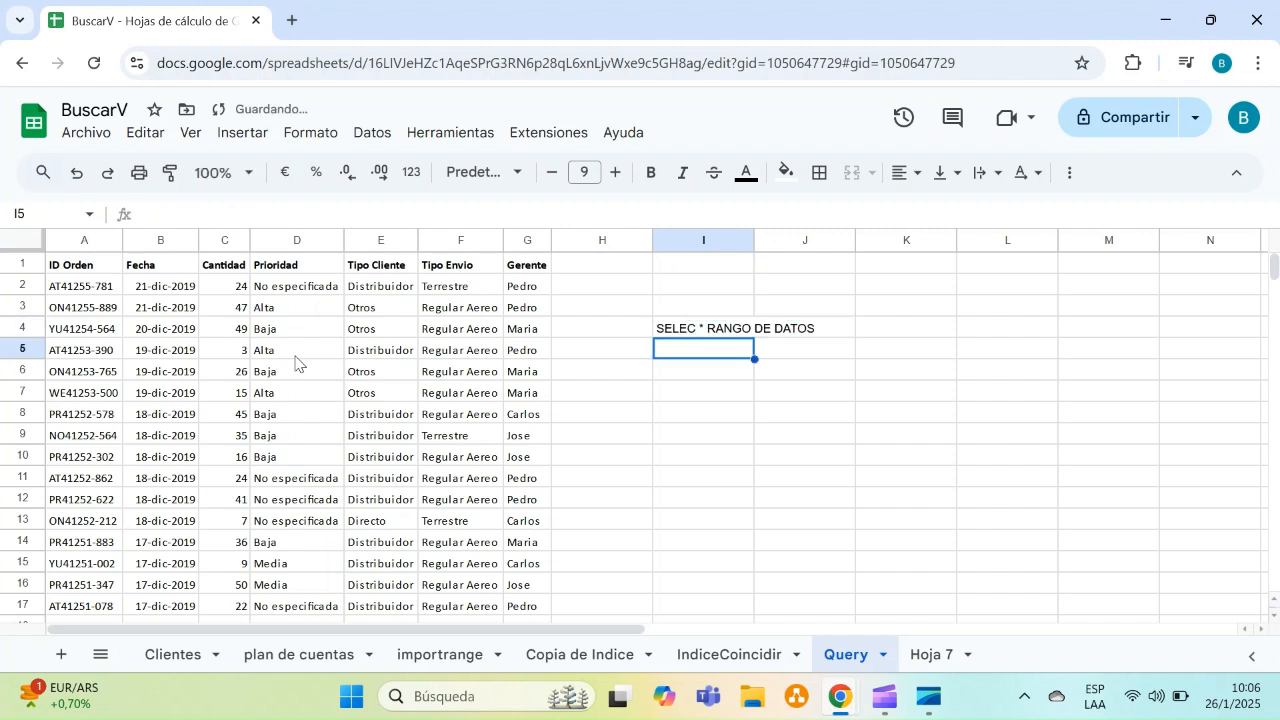
Write the clauses WHERE CONDICION, ORDER BY, GROUP BY and LIMIT in I5 through I8
text(WHERE)
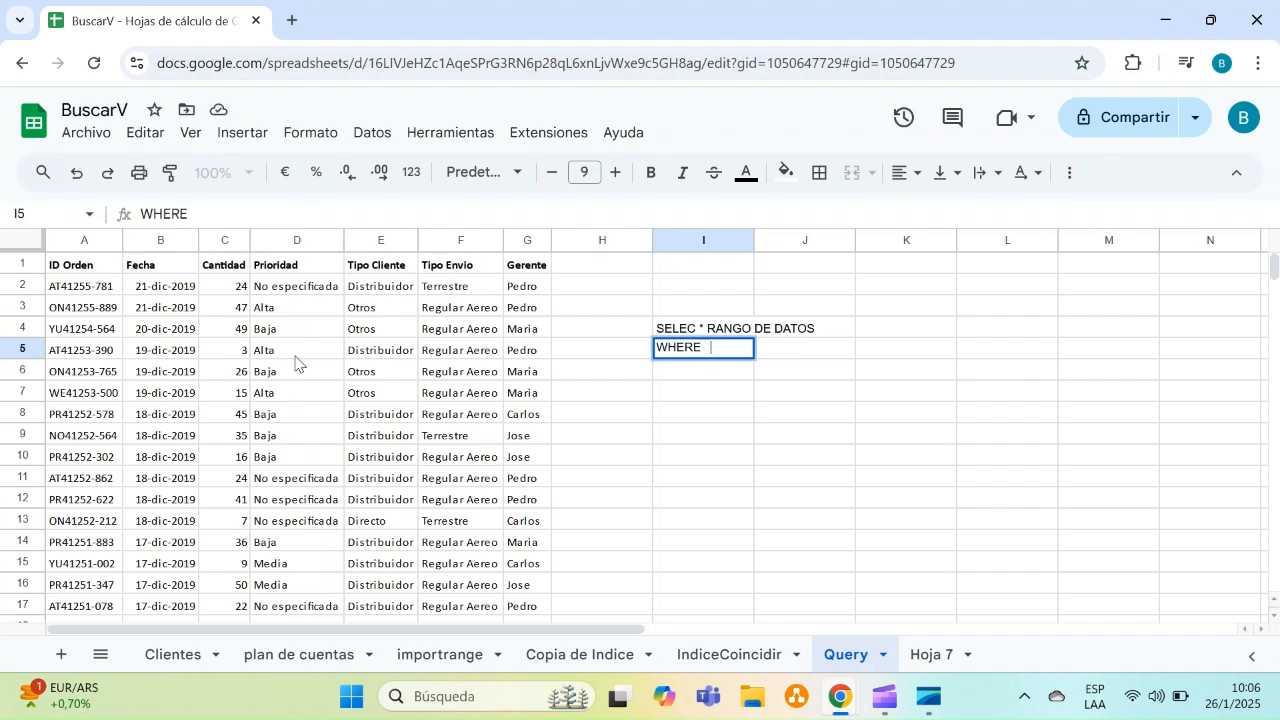
text(   CONDICION)
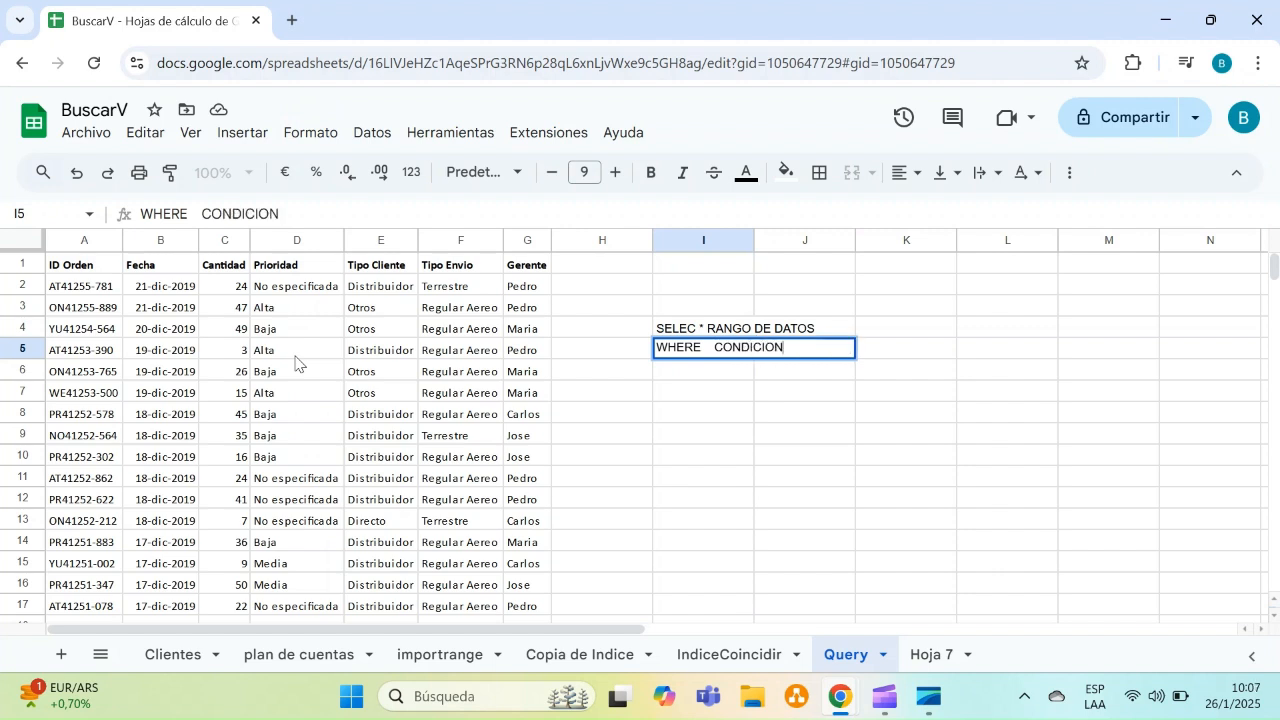
key(Return)
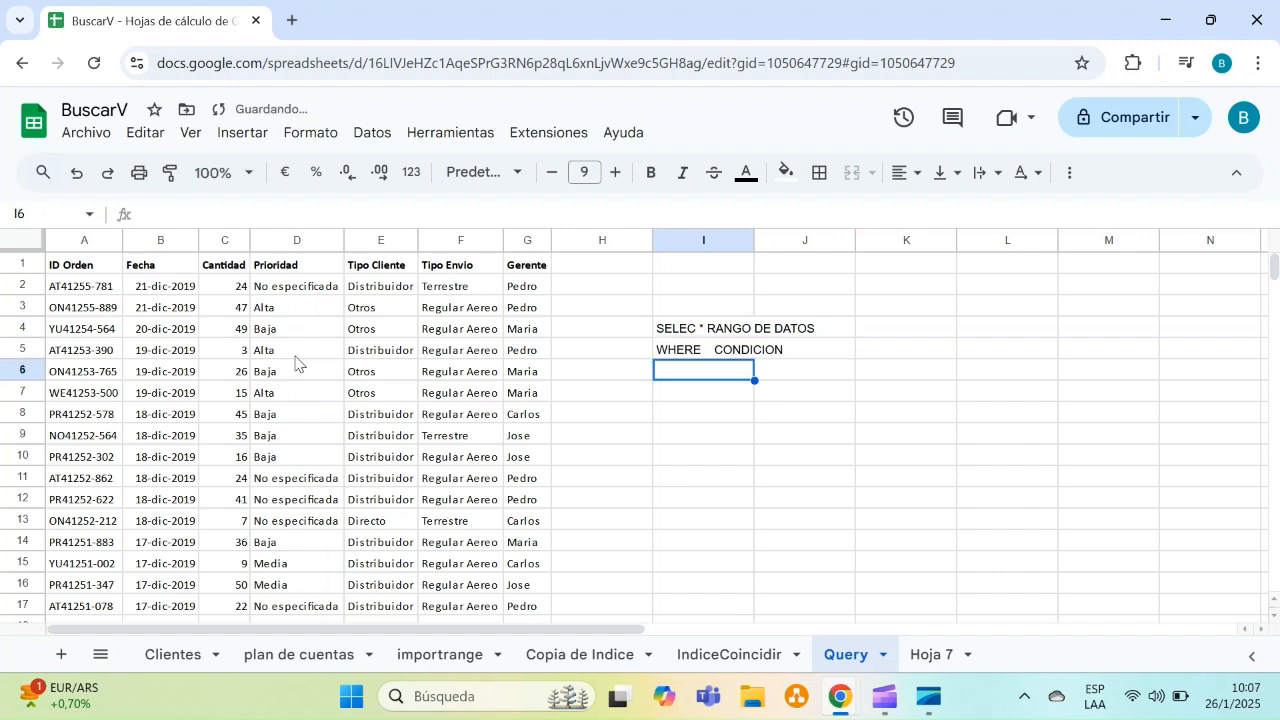
text(ORDER)
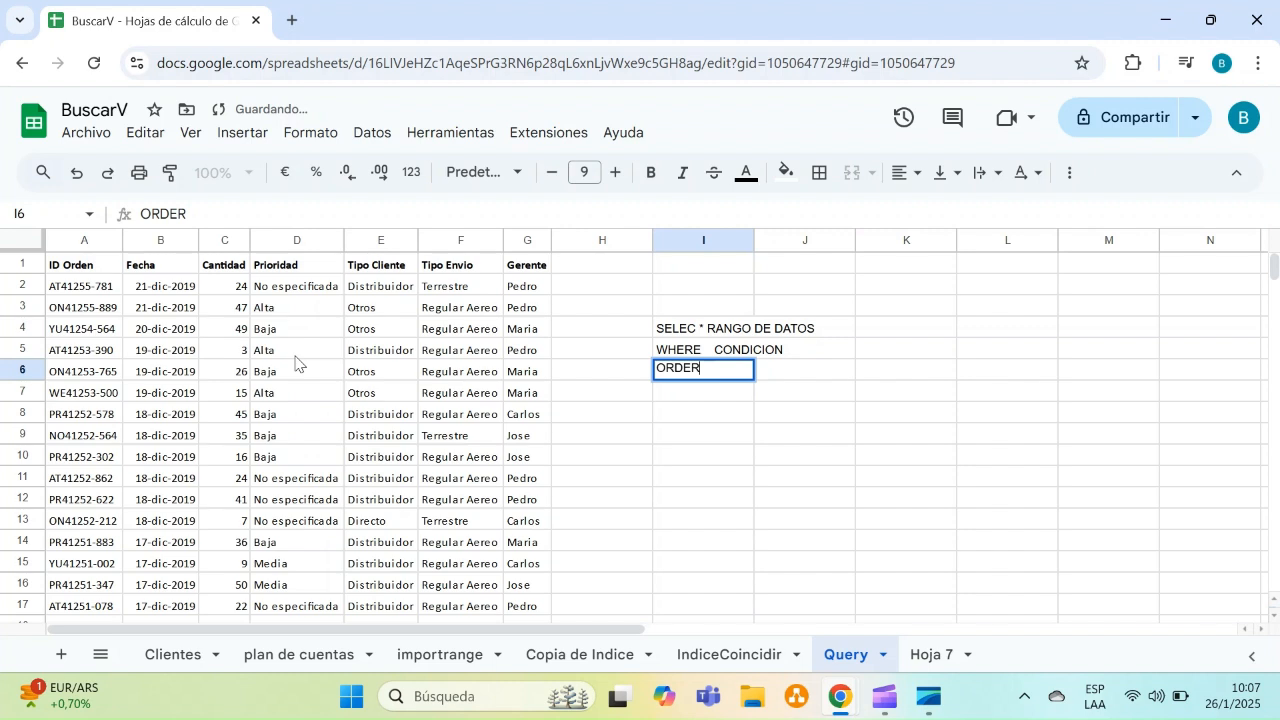
text( BY)
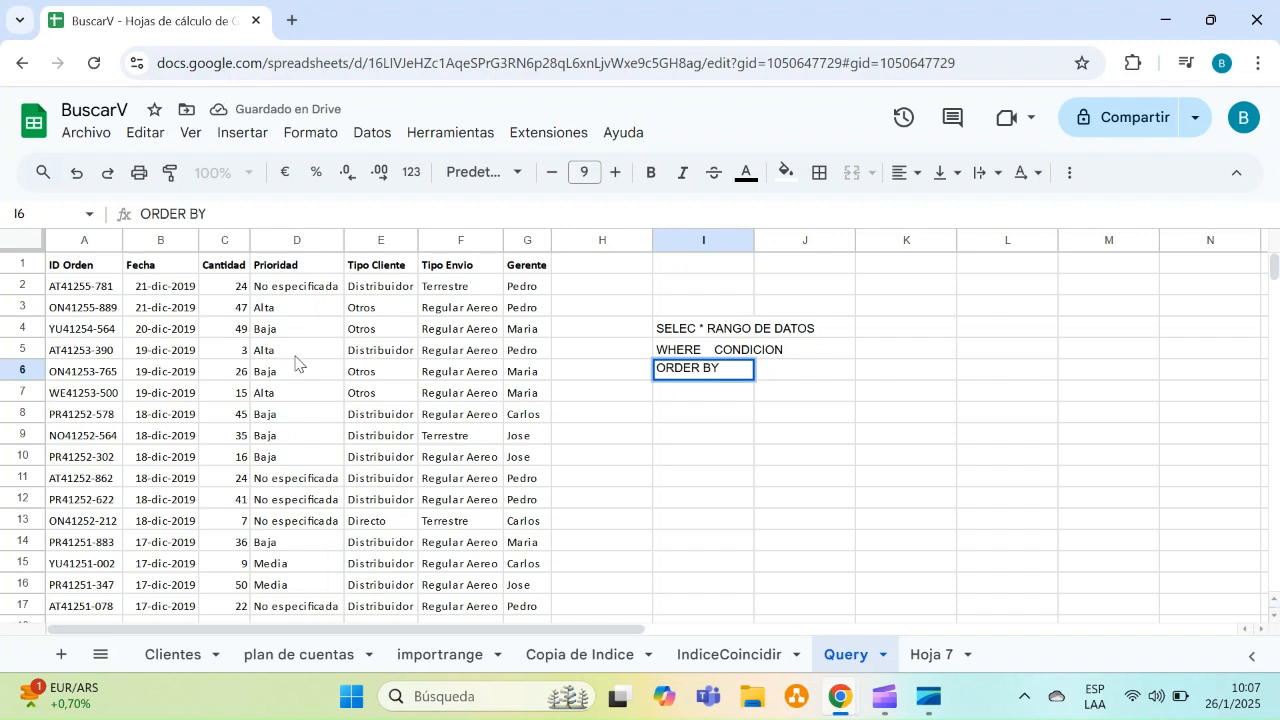
key(Return)
text(G)
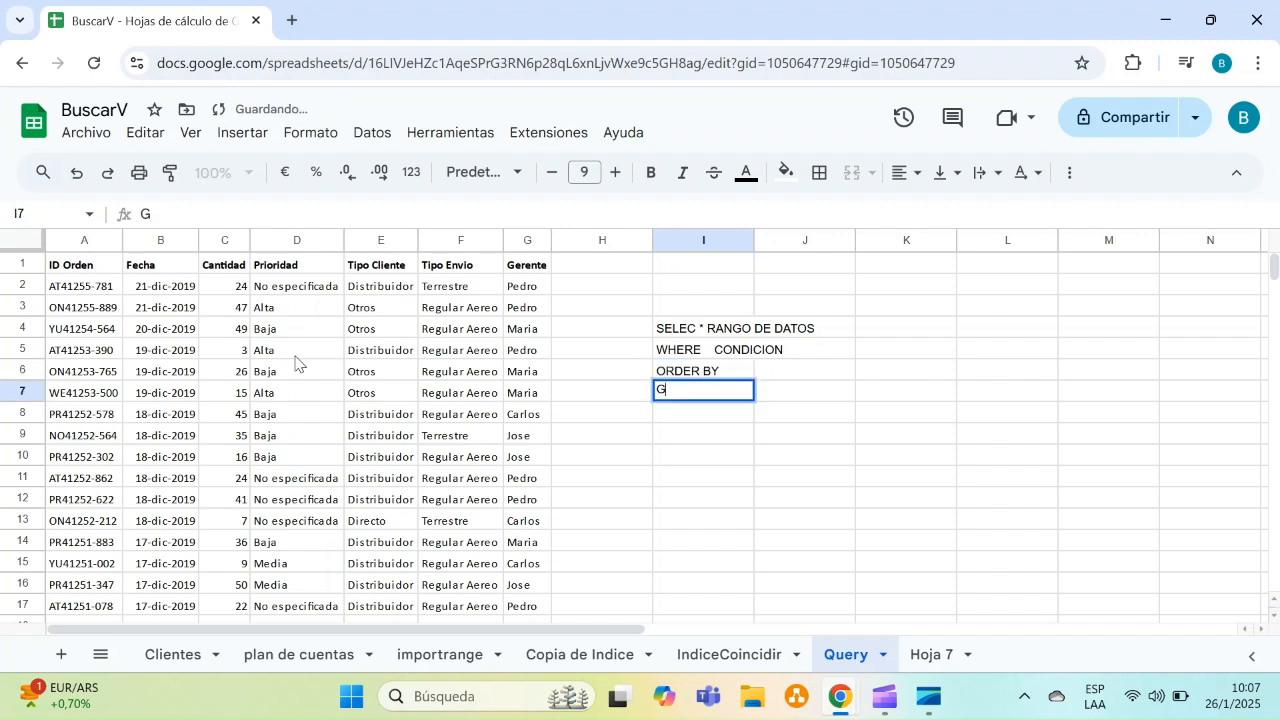
text(ROU)
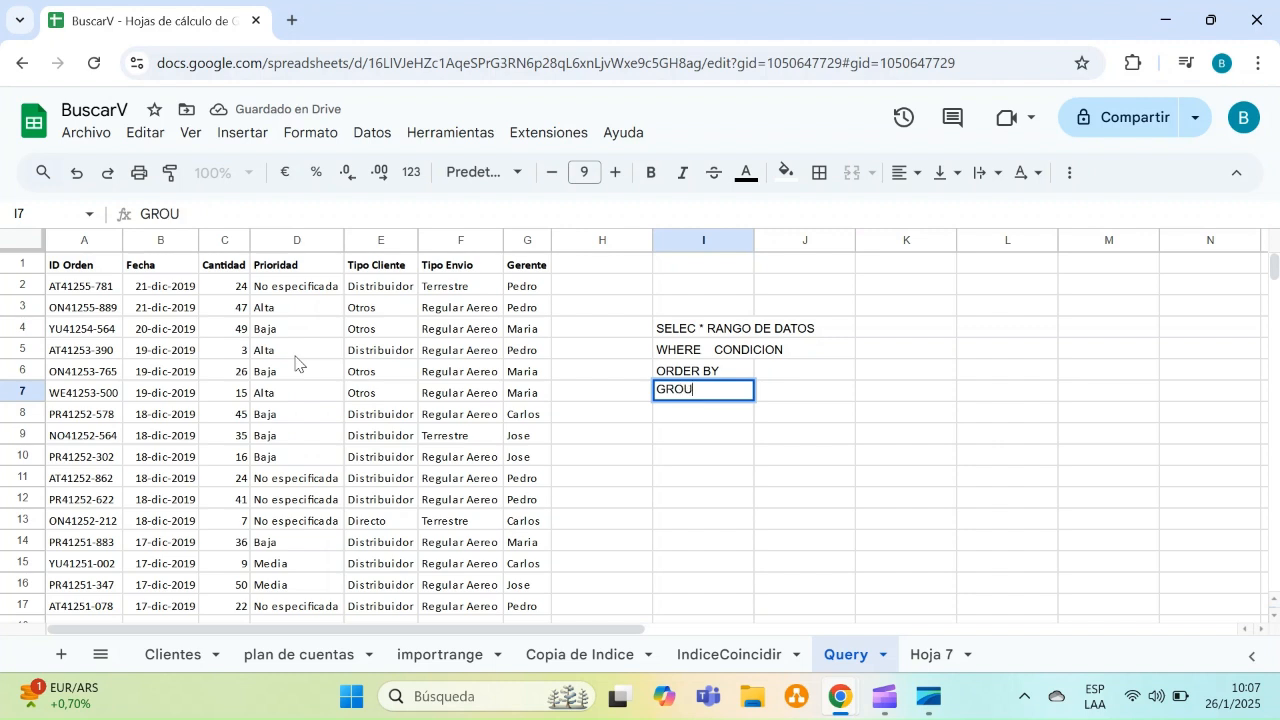
text(P BY)
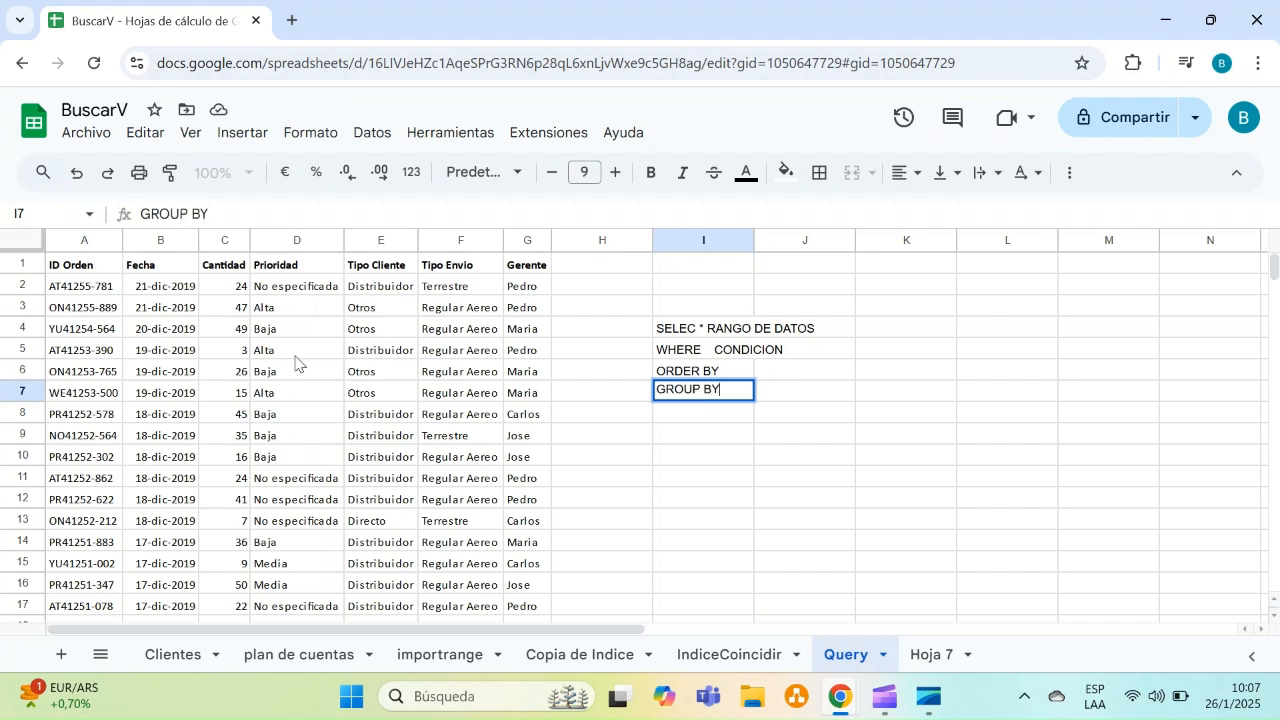
key(Return)
text(LIMIT)
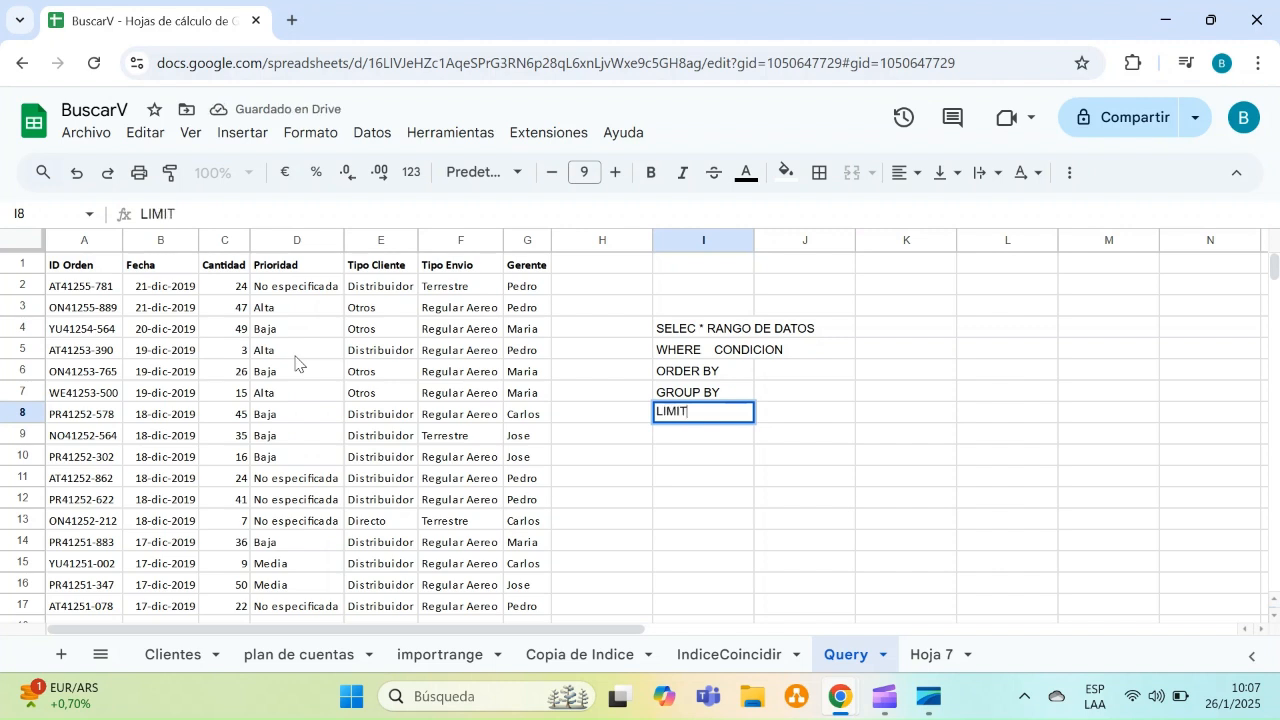
key(Return)
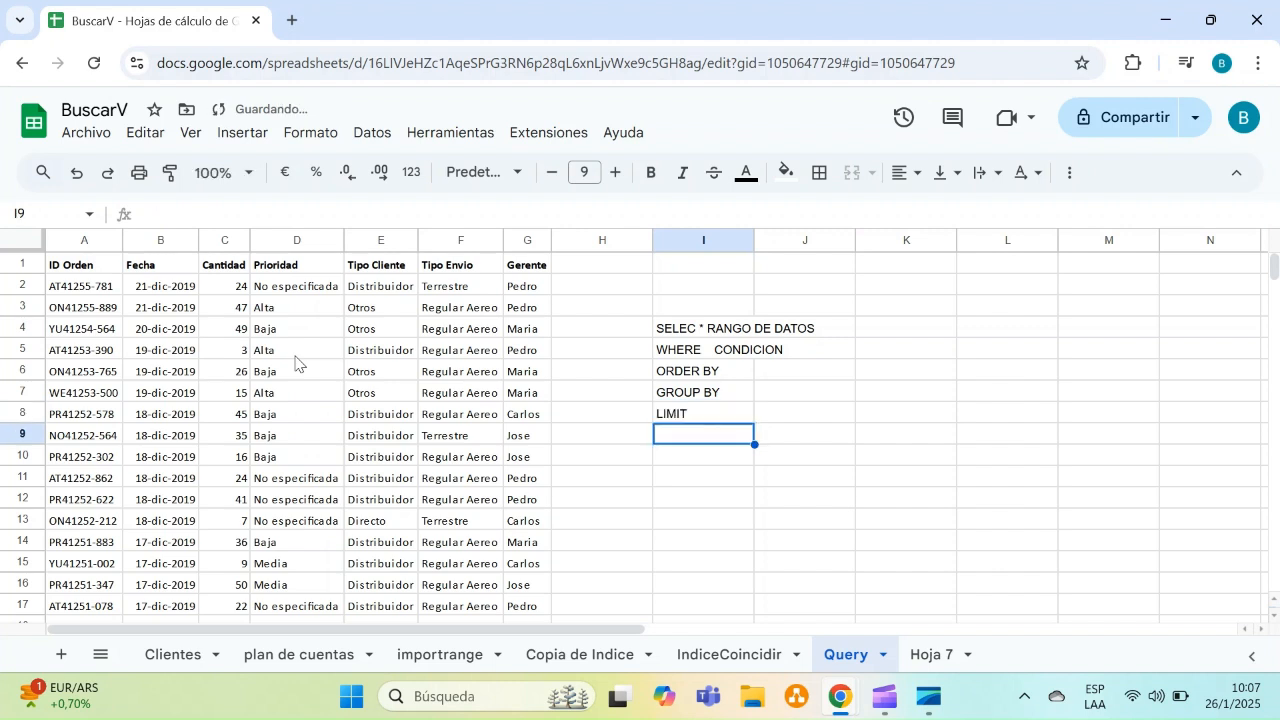
Clear the query clause notes from I3:I9
key(Up)
key(Up)
key(Up)
key(Up)
key(Up)
key(Down)
key(Down)
key(Down)
key(Down)
key(Down)
drag(712, 306, 704, 443)
key(Delete)
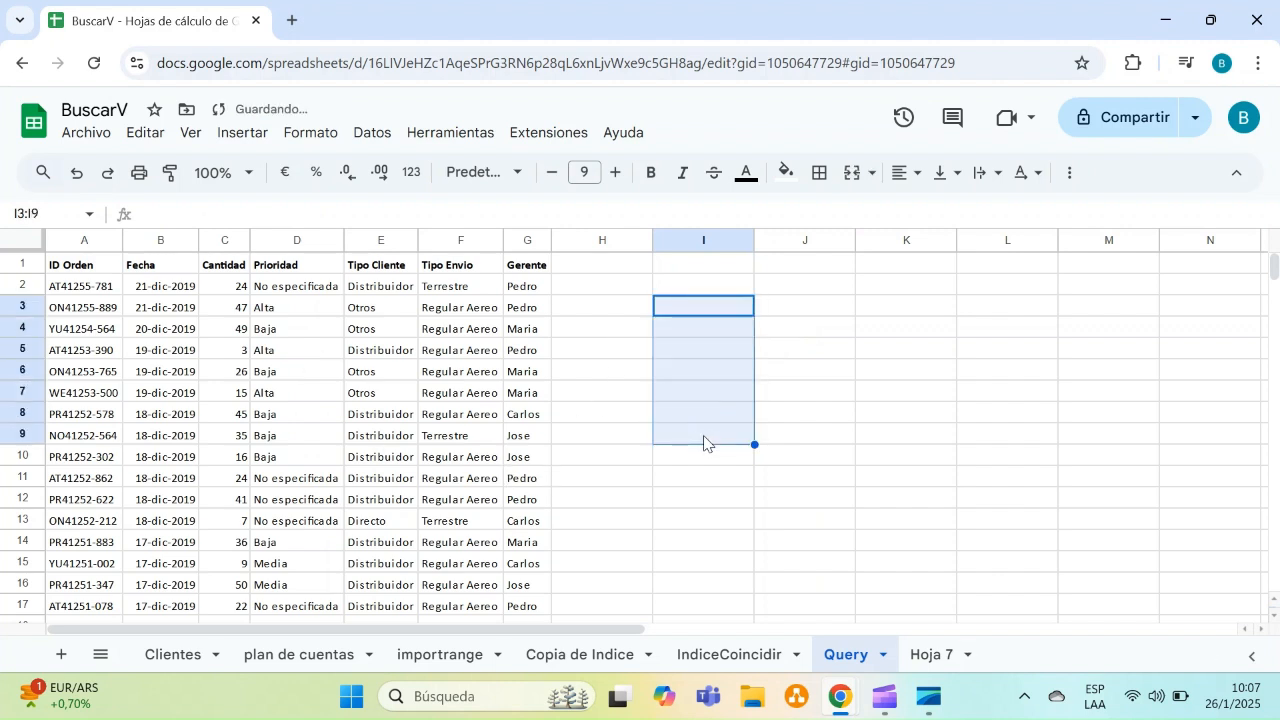
click(704, 443)
drag(109, 295, 527, 520)
click(680, 480)
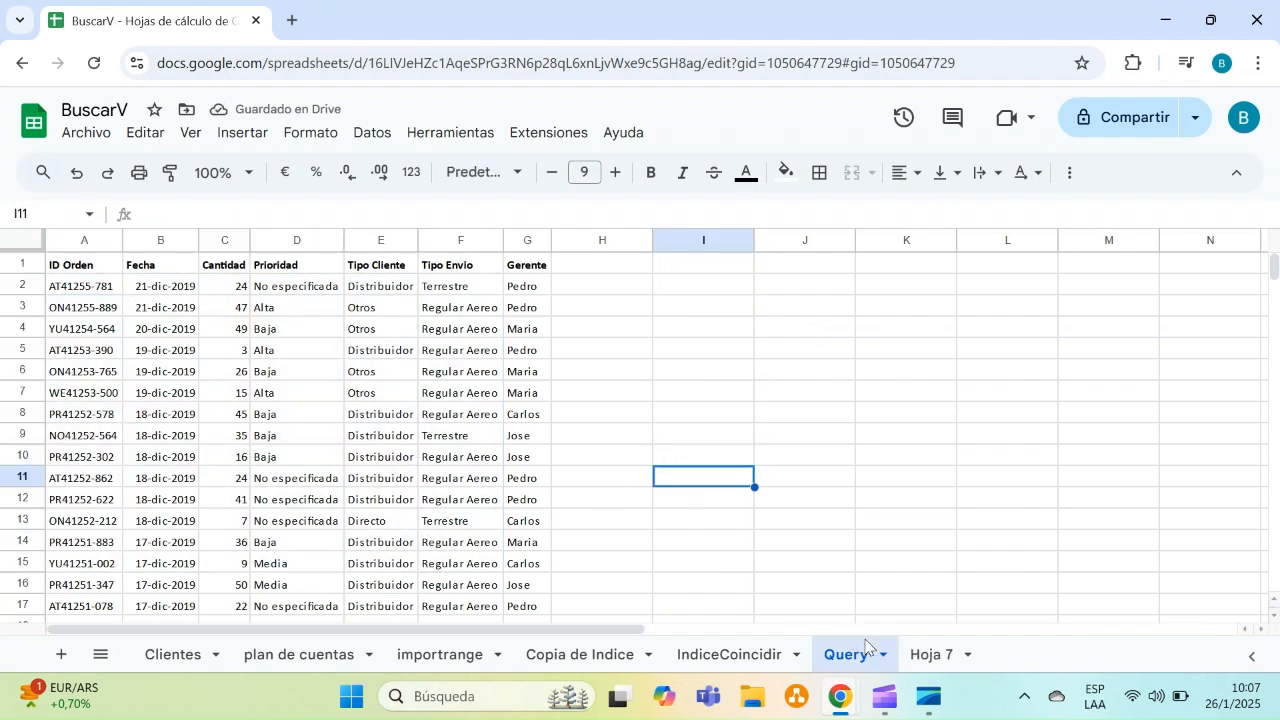
Start a QUERY formula in A1 of Hoja 7 using the Query sheet range A1:G2224 as data
click(929, 654)
text(=quer)
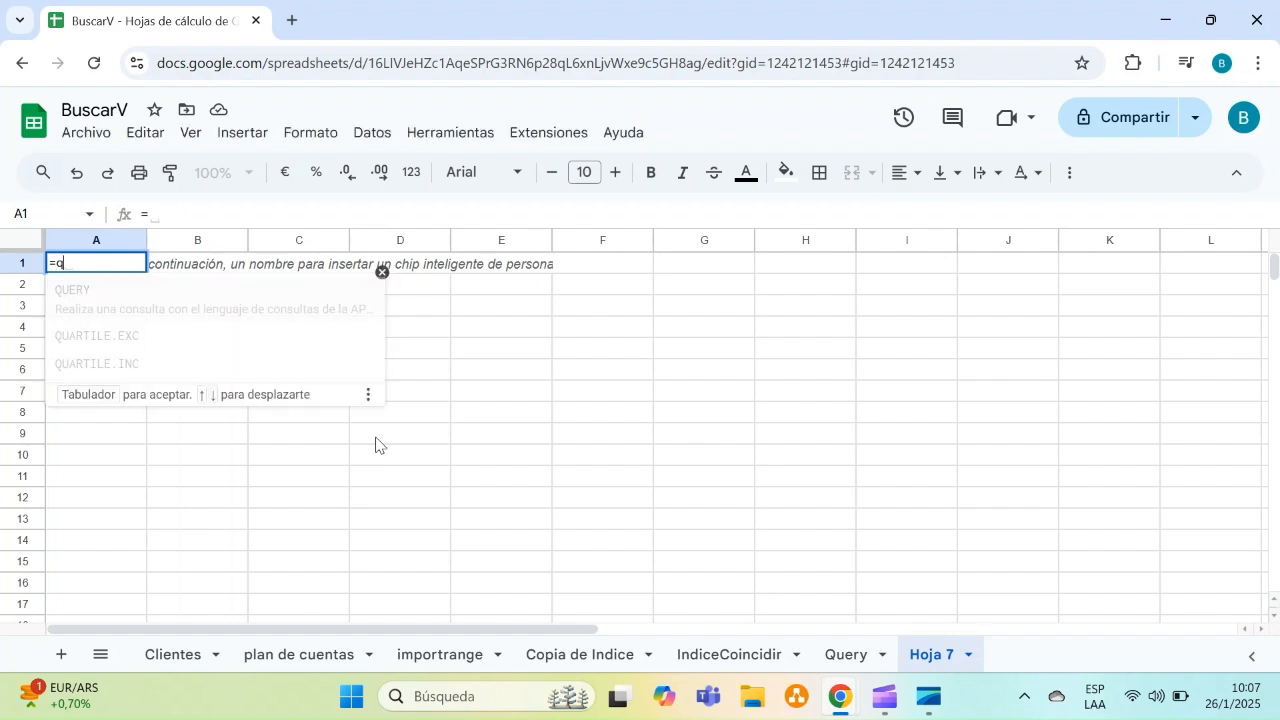
click(116, 297)
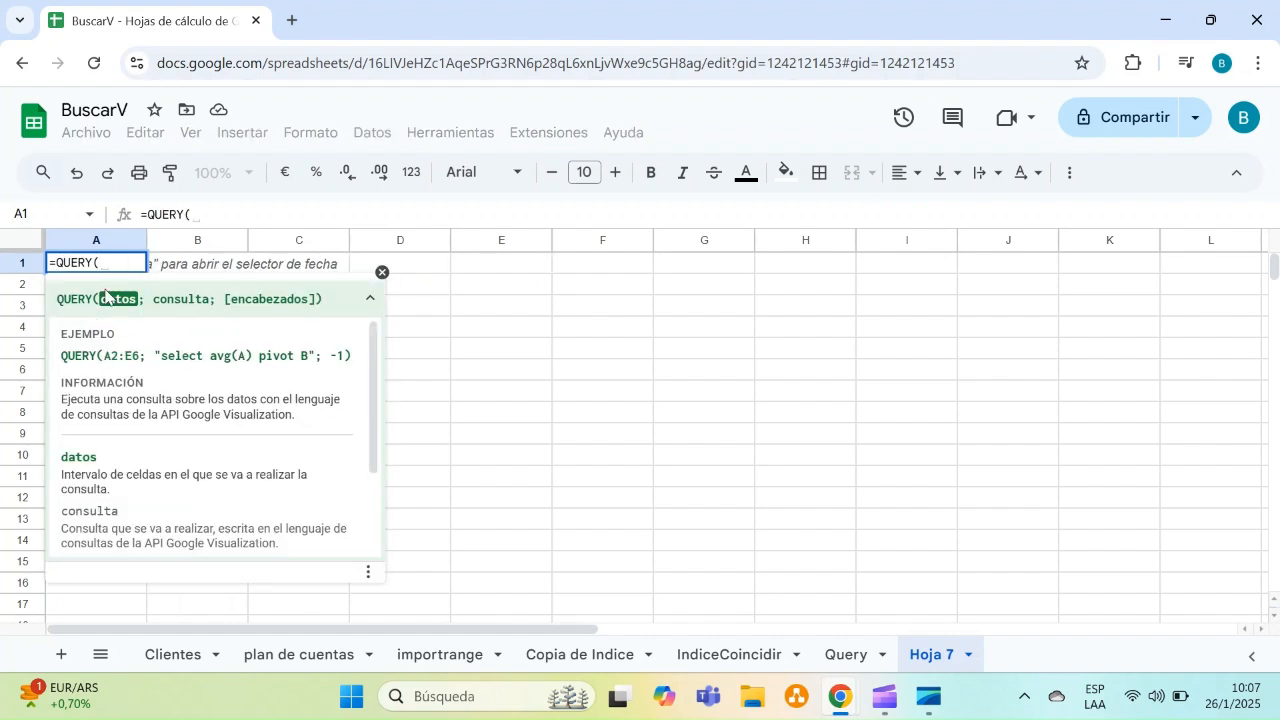
click(838, 656)
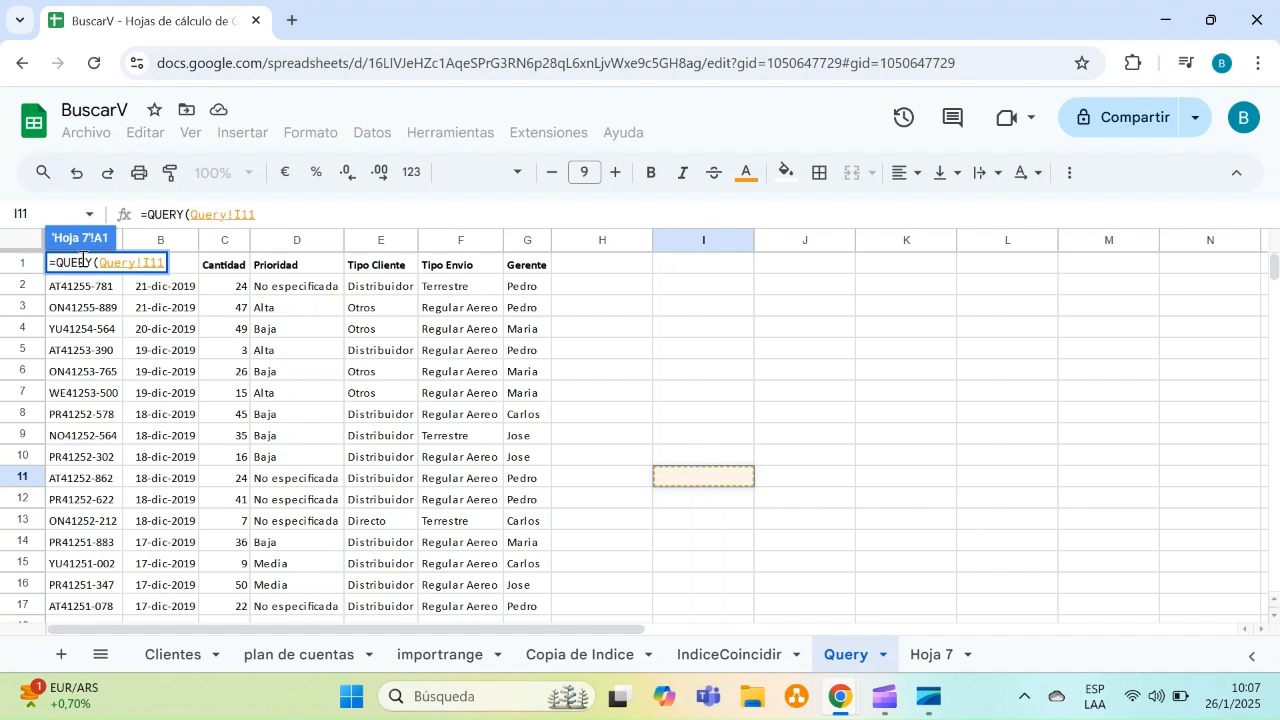
click(226, 272)
key(Left)
key(Left)
key(shift+Right)
key(shift+Right)
key(shift+Right)
key(shift+Right)
key(shift+Right)
key(shift+Right)
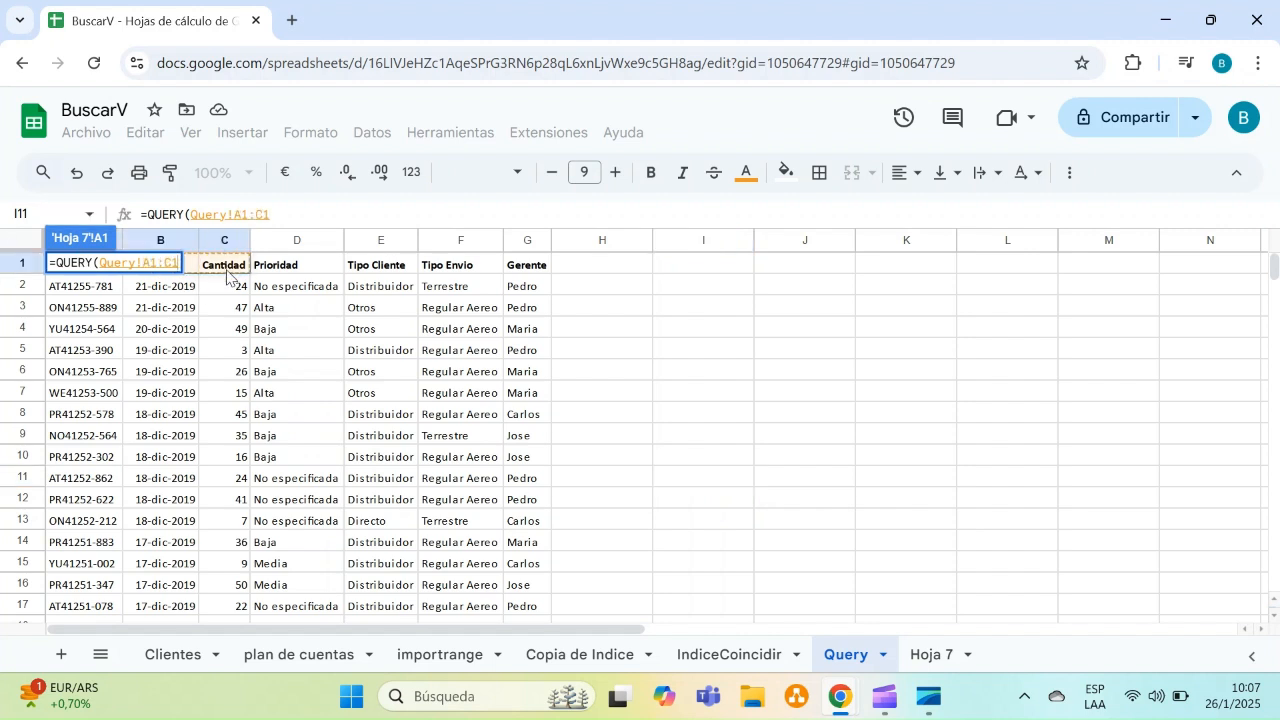
key(ctrl+shift+Down)
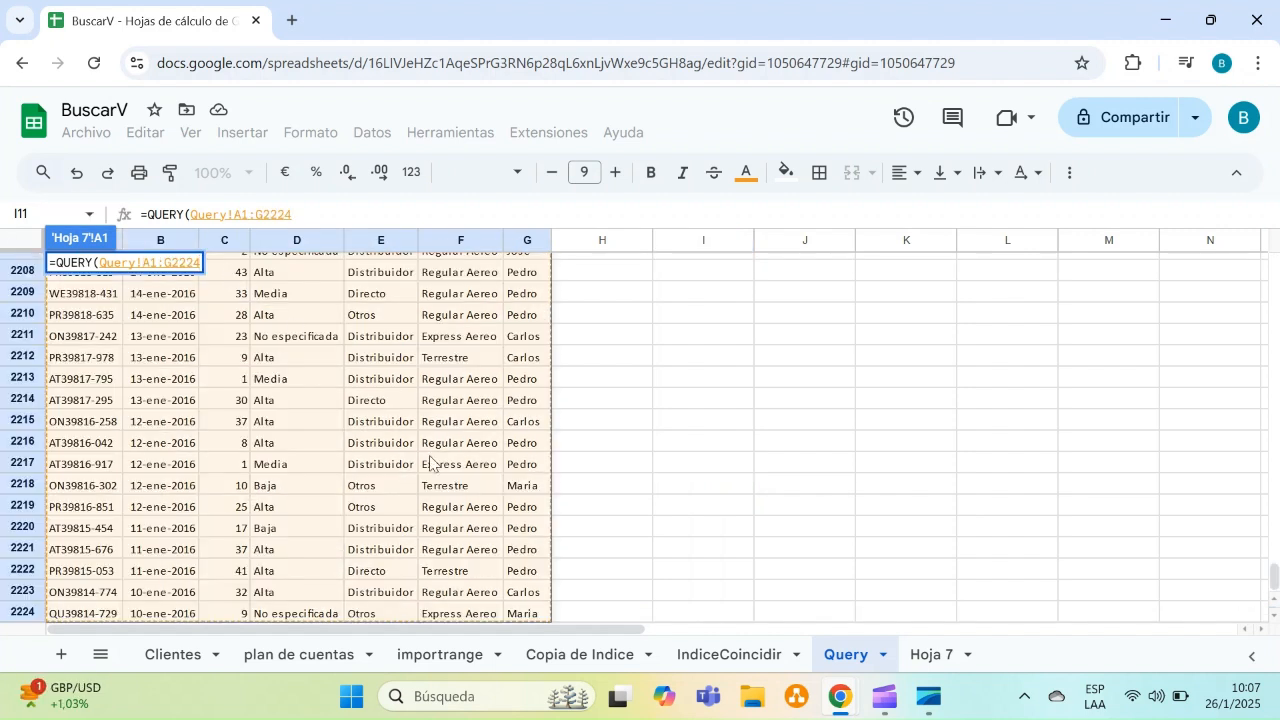
Complete the formula with the query "SELECT *" to bring in the whole orders table
text(;)
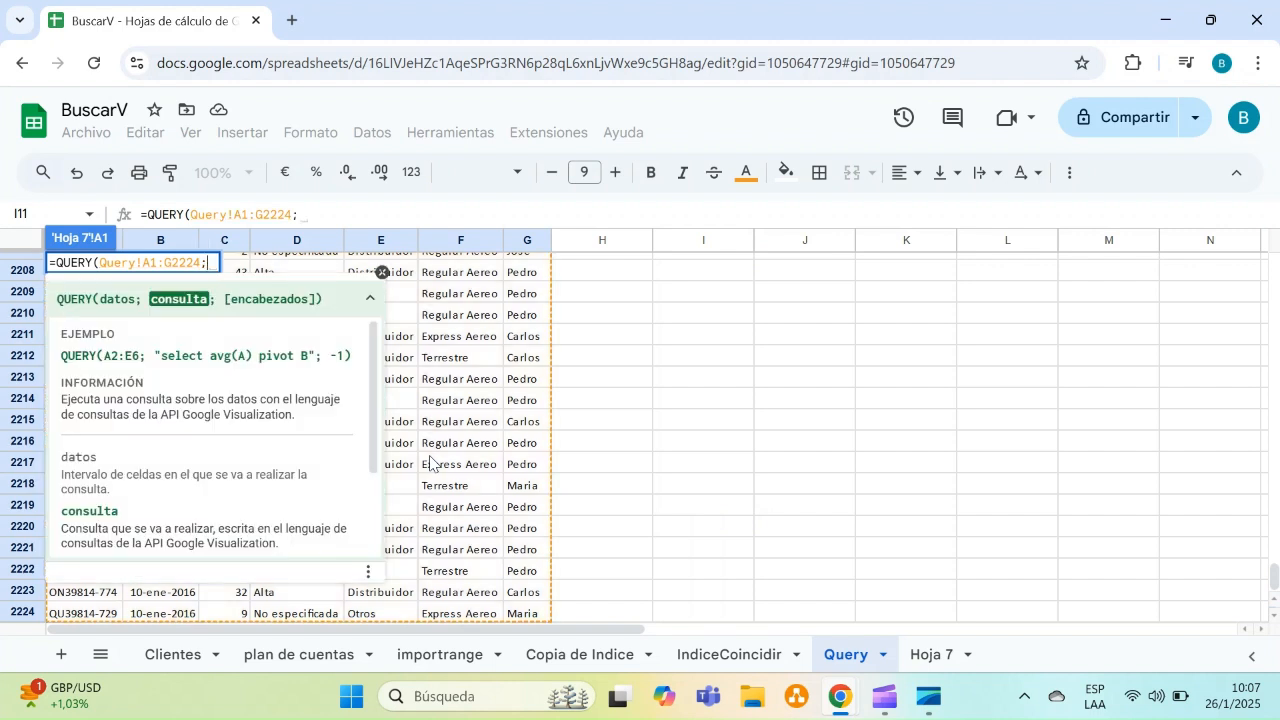
click(930, 655)
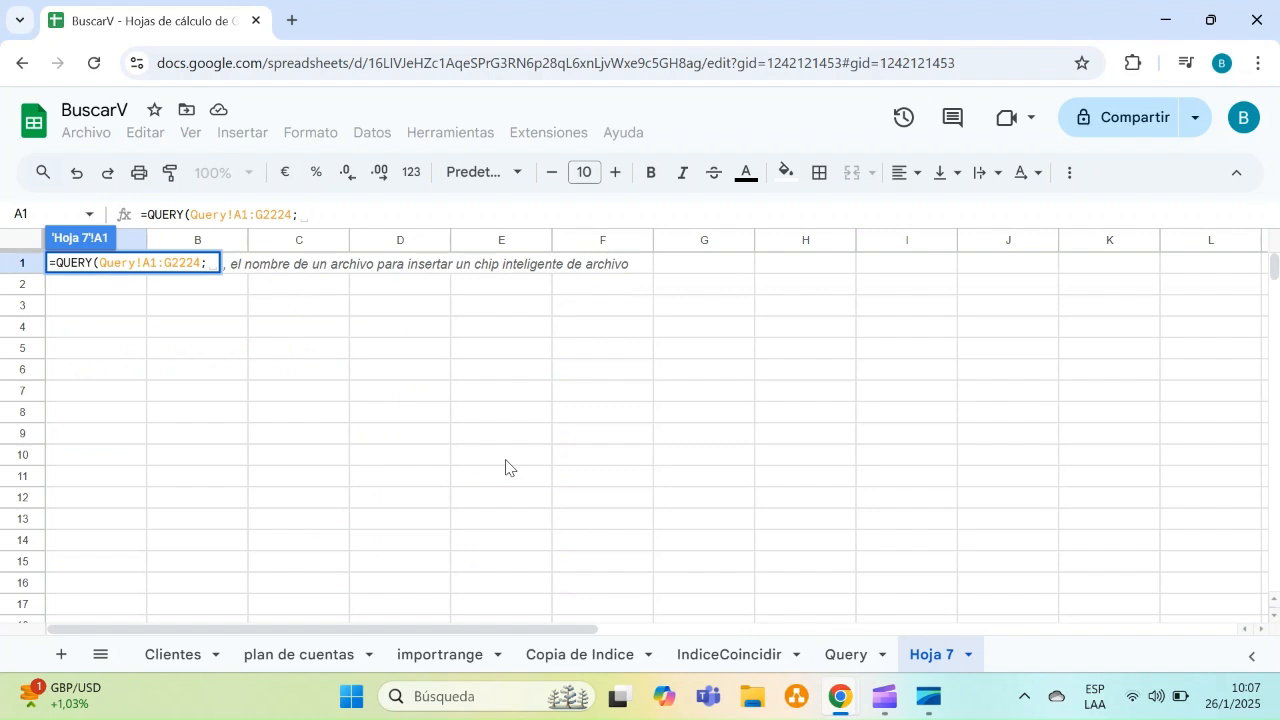
text("")
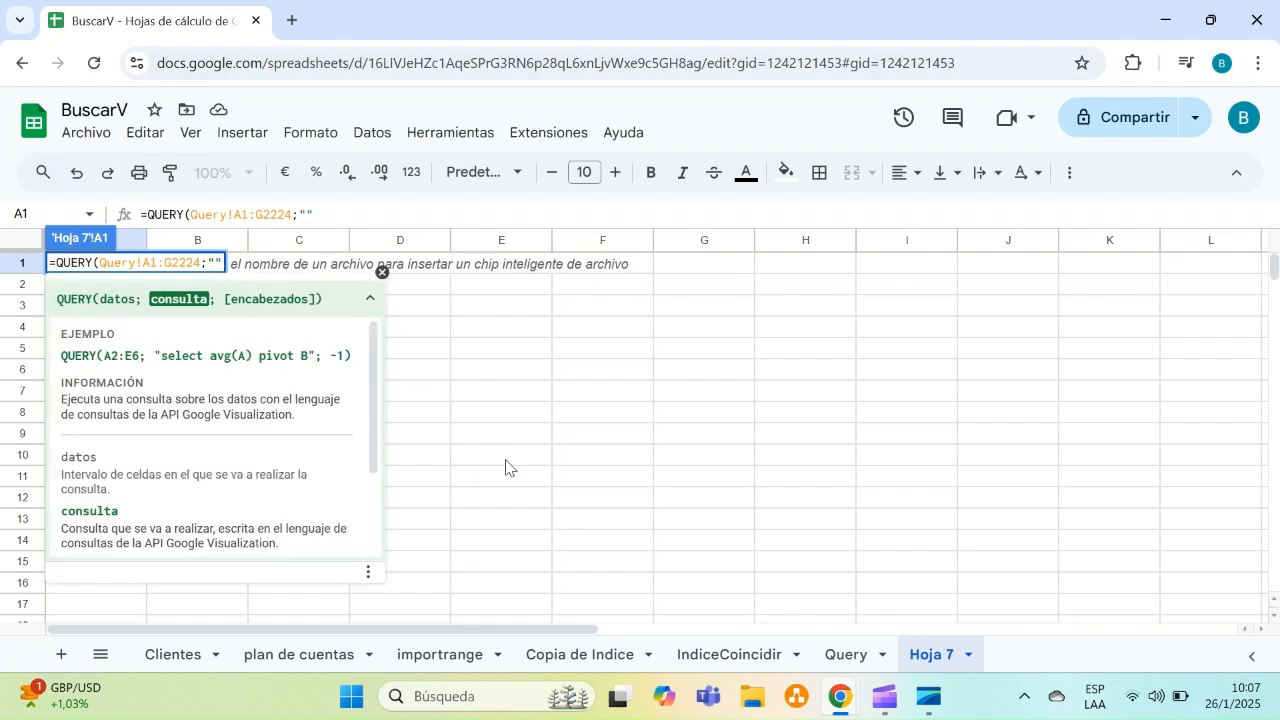
text())
key(Left)
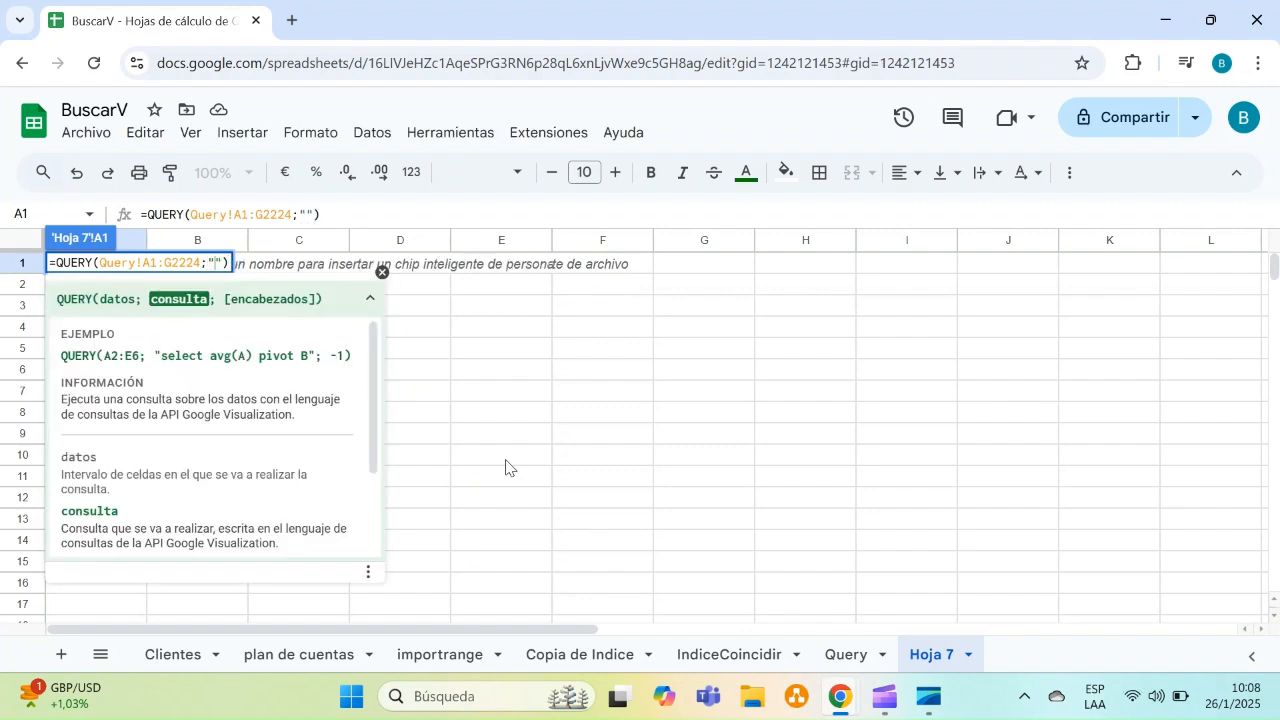
text(SELECT)
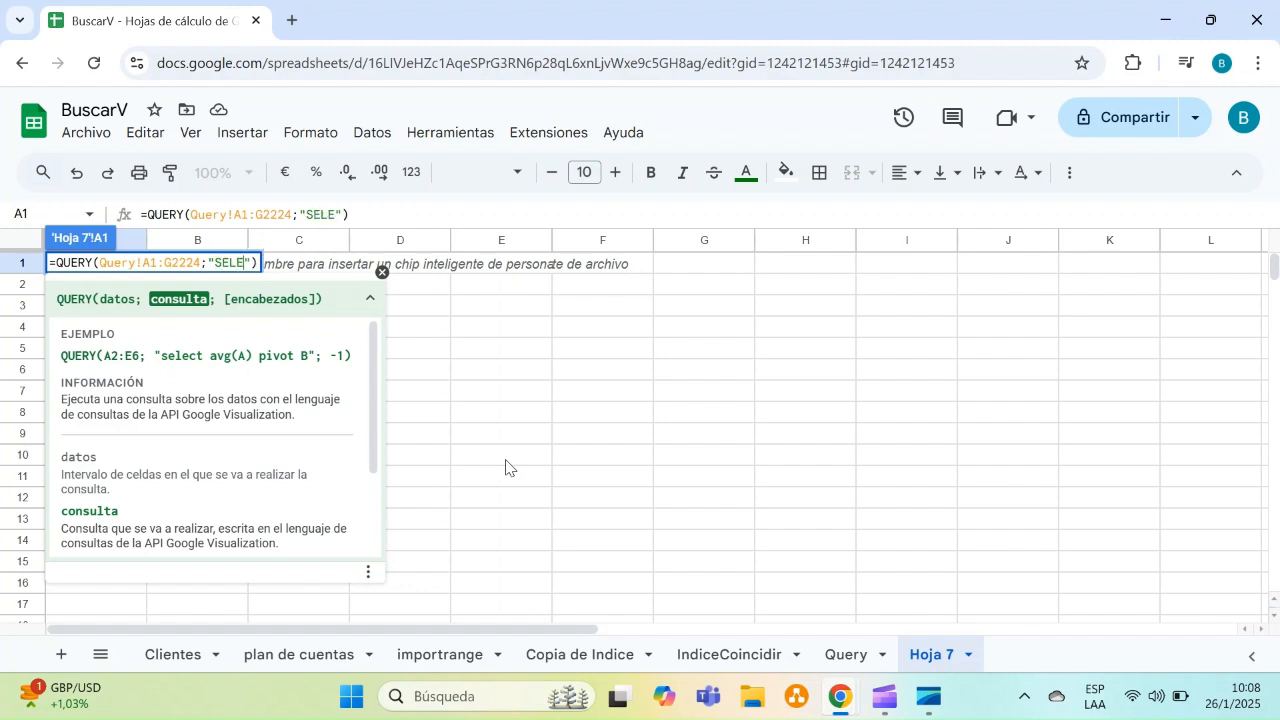
text( *)
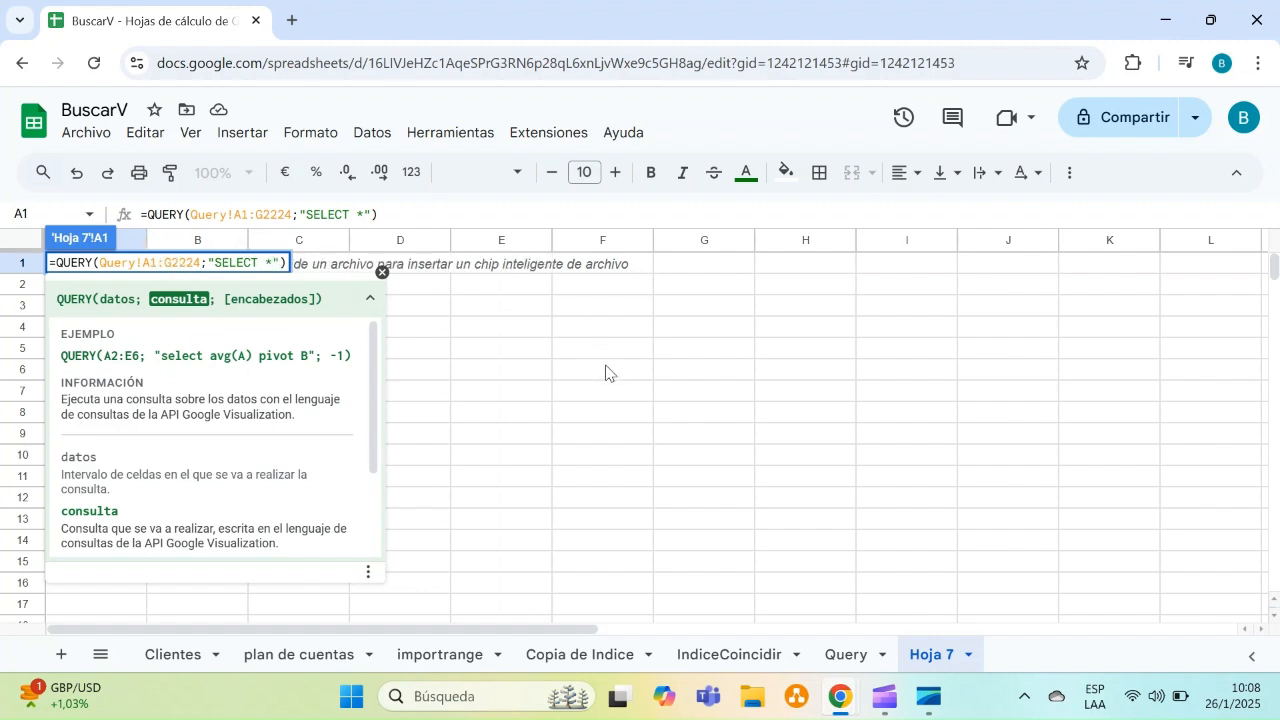
key(Return)
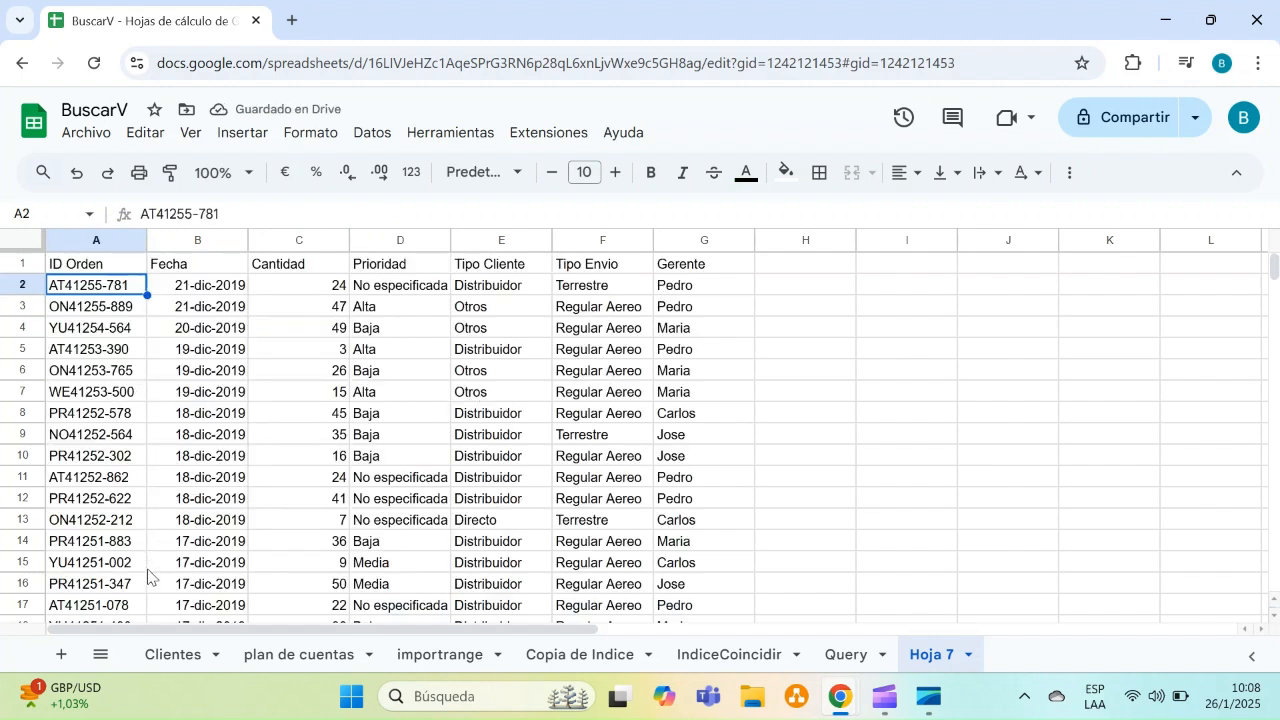
Examine the Cantidad and Prioridad columns of the returned table
click(289, 484)
key(Down)
key(Down)
key(Down)
key(Down)
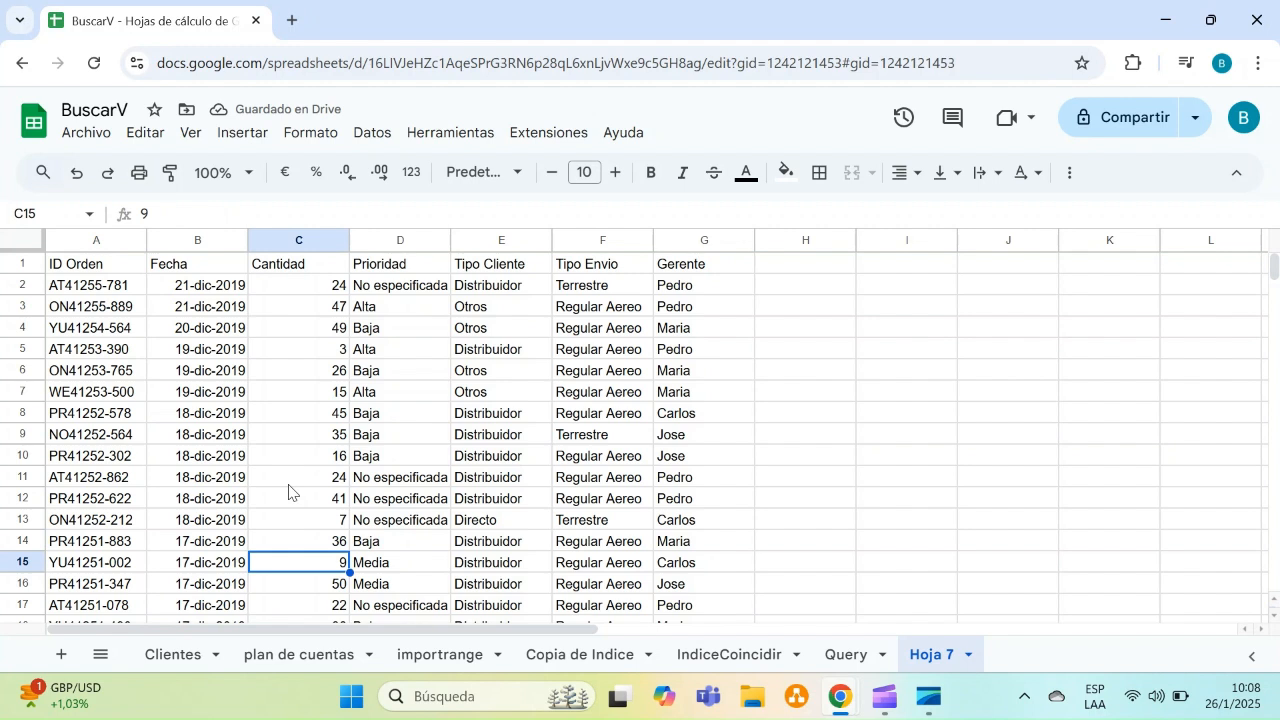
key(Up)
key(Up)
key(Up)
key(Up)
key(Up)
key(Up)
key(Up)
key(Up)
key(Up)
key(Up)
key(Up)
key(Up)
key(Up)
key(Up)
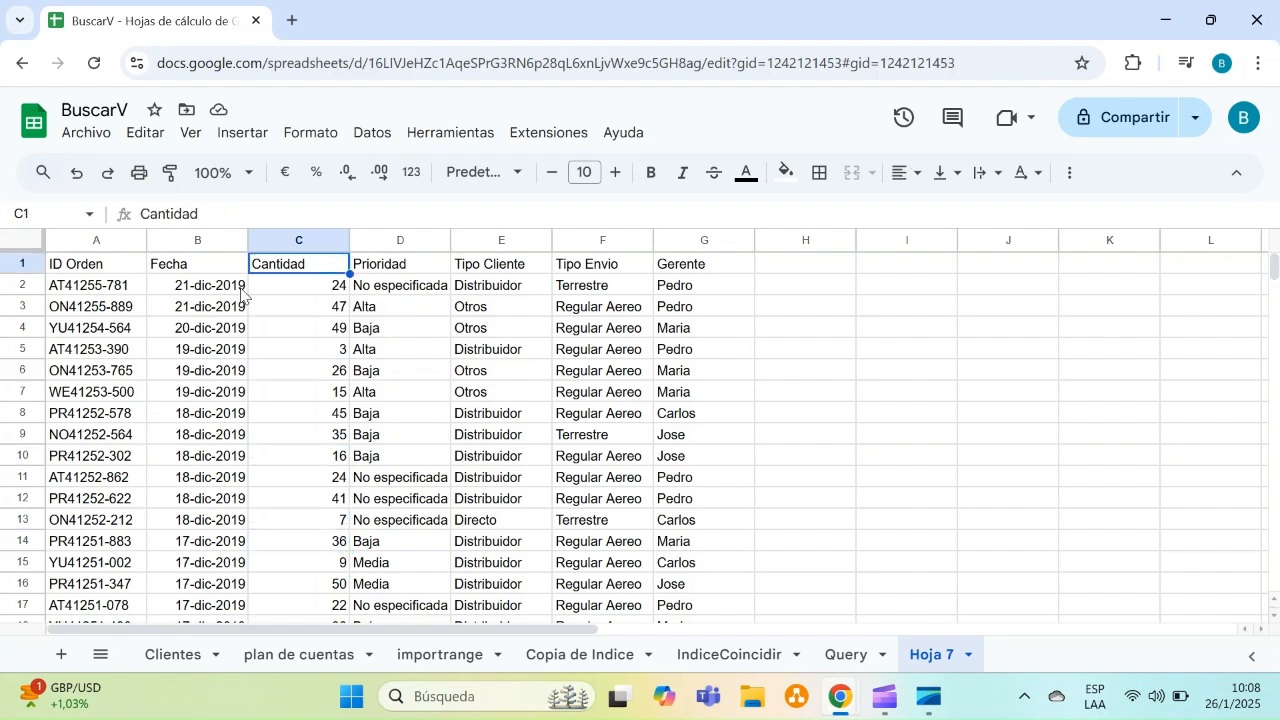
drag(271, 263, 280, 424)
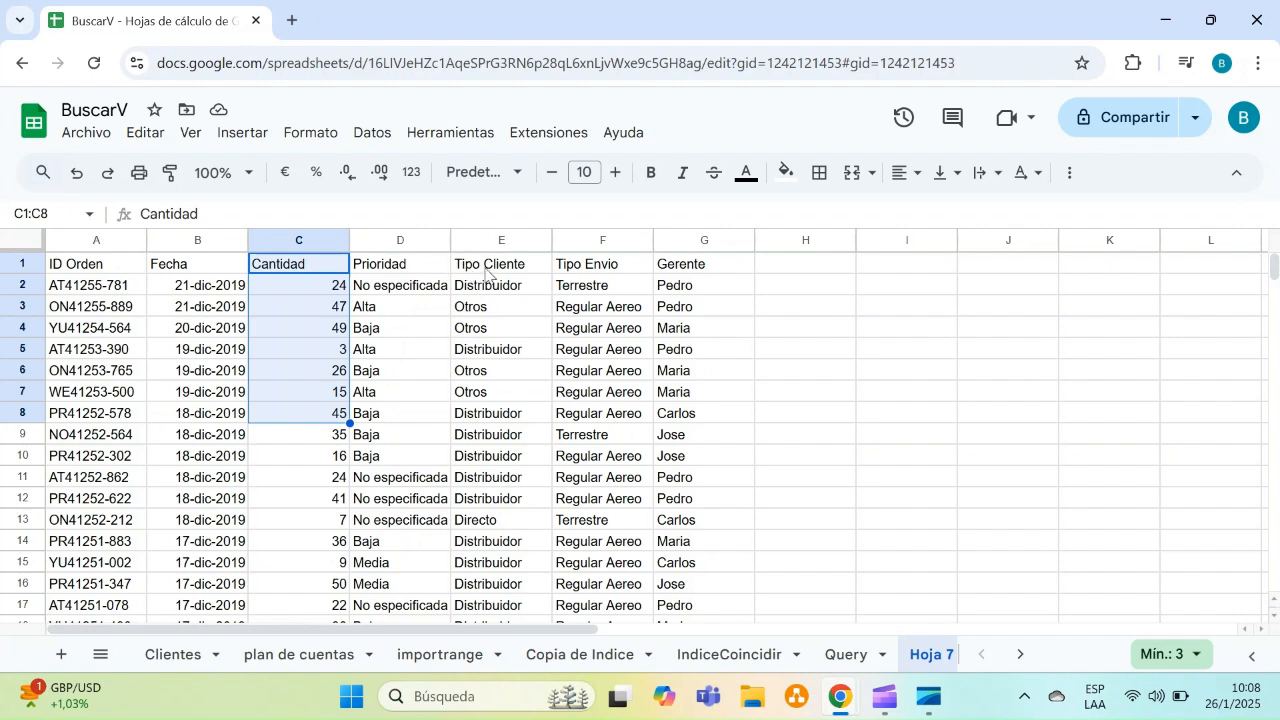
drag(410, 270, 408, 418)
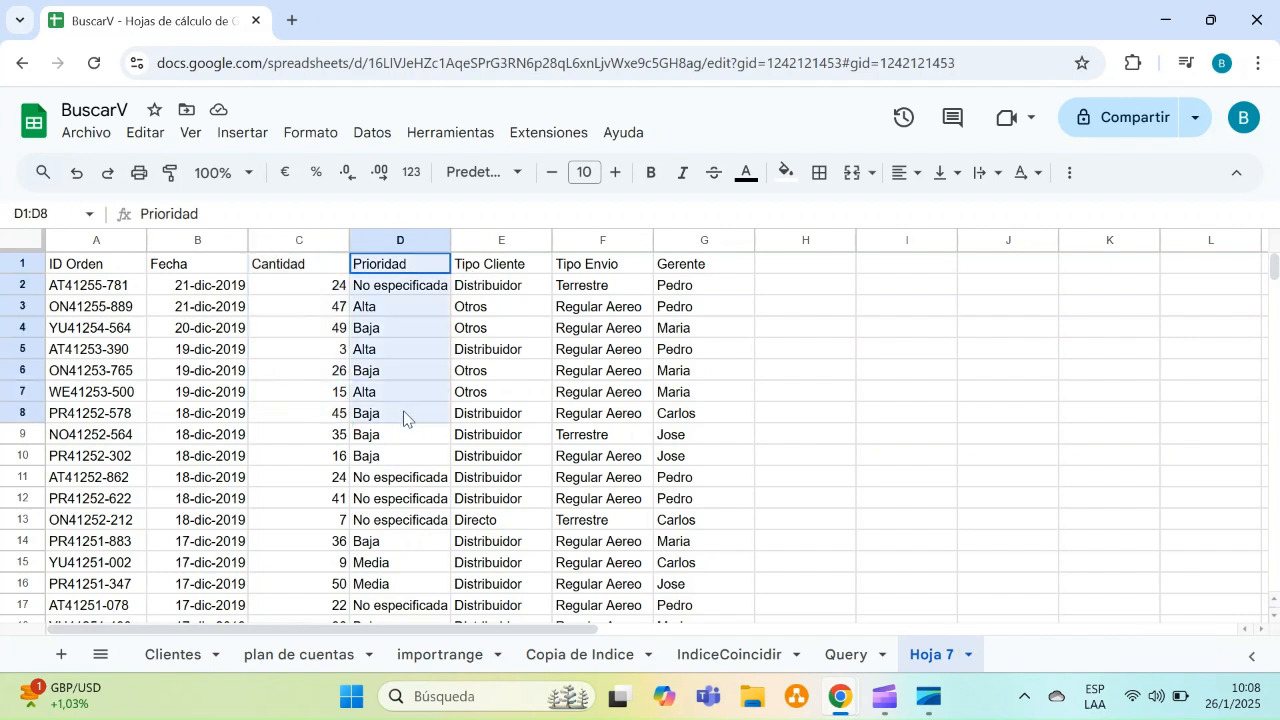
click(100, 268)
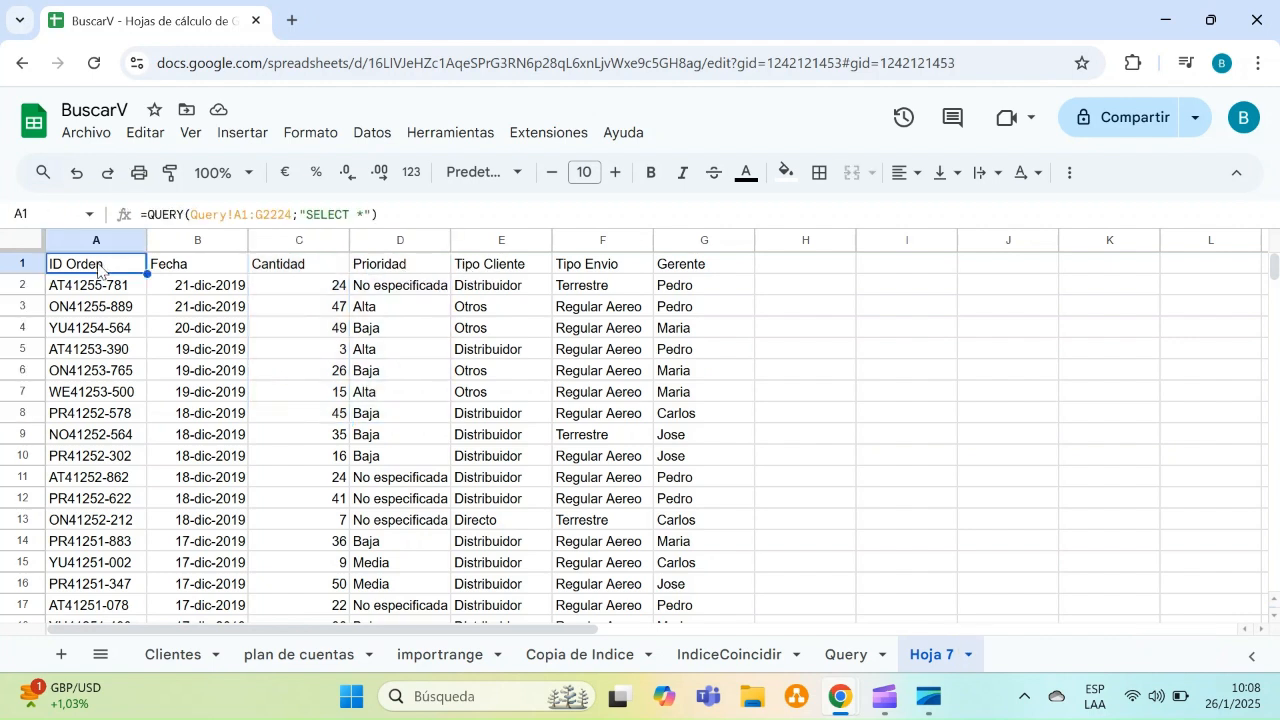
Change the query to SELECT C,D so only Cantidad and Prioridad are returned
click(366, 216)
key(BackSpace)
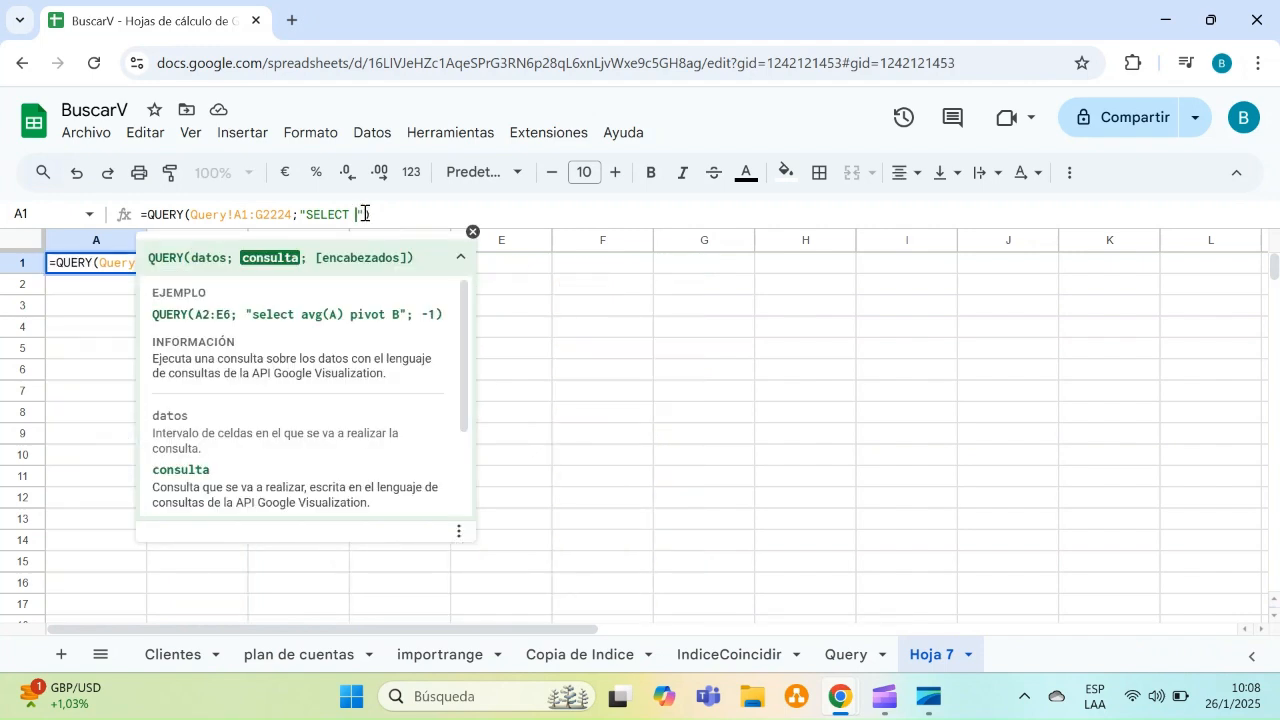
text(C,D)
key(Return)
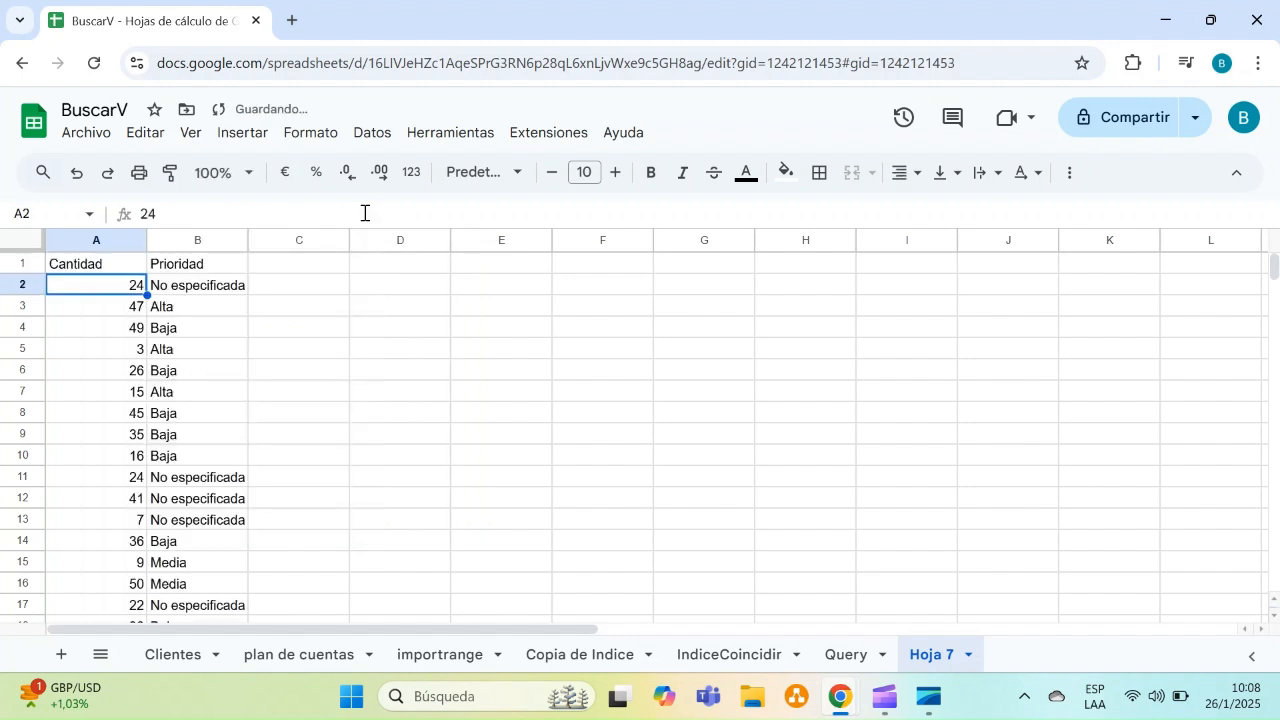
Reorder the selected columns in the query to SELECT D,C
key(Up)
key(Down)
key(Up)
key(Down)
key(Up)
key(Right)
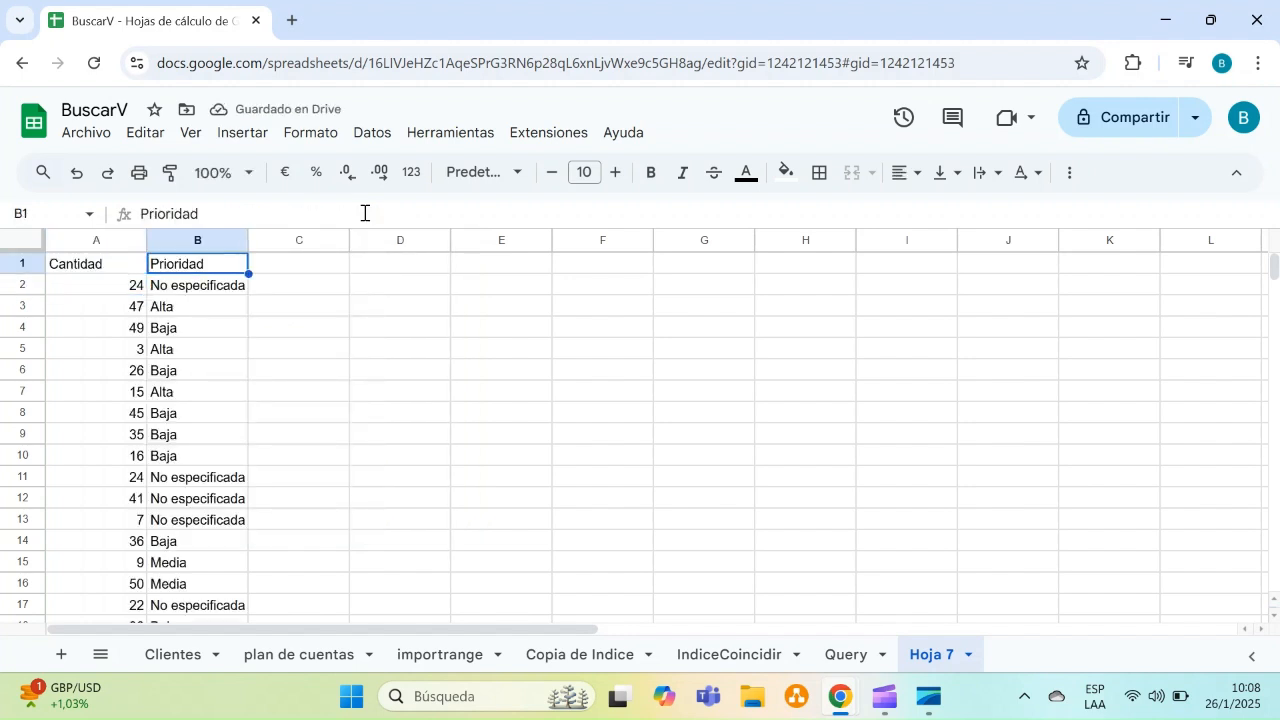
key(Left)
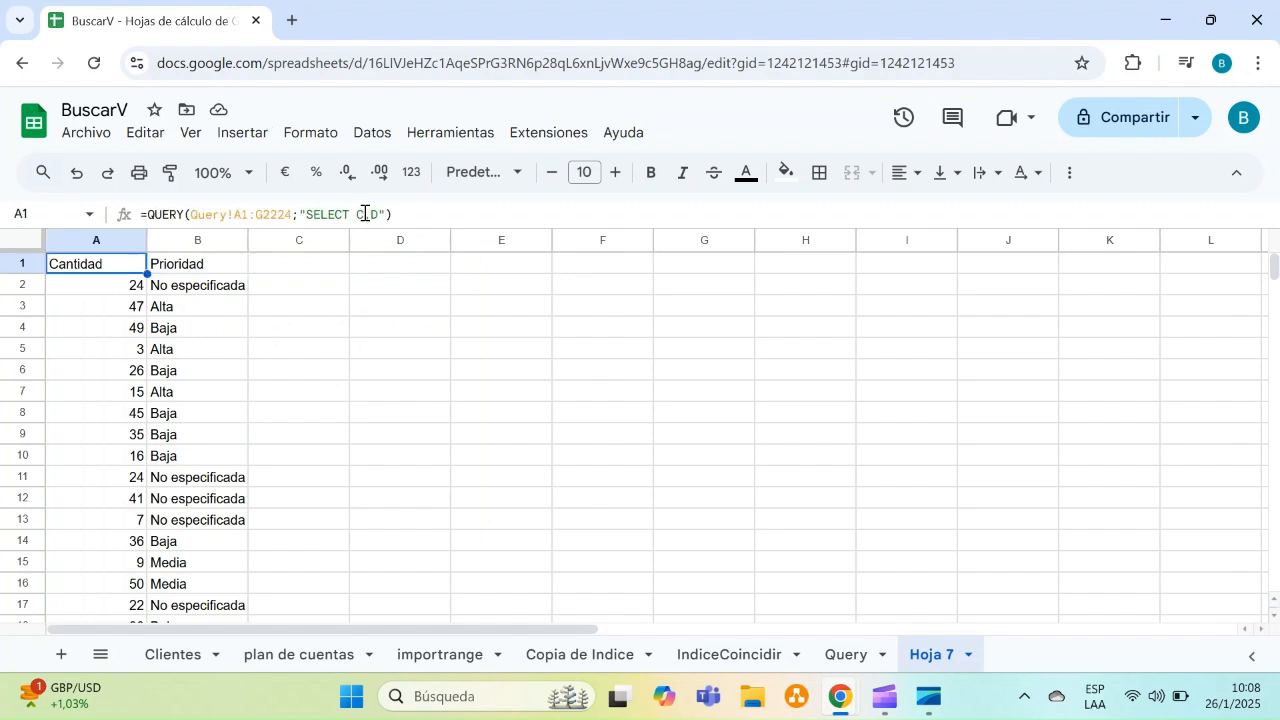
click(365, 213)
key(BackSpace)
text(D,)
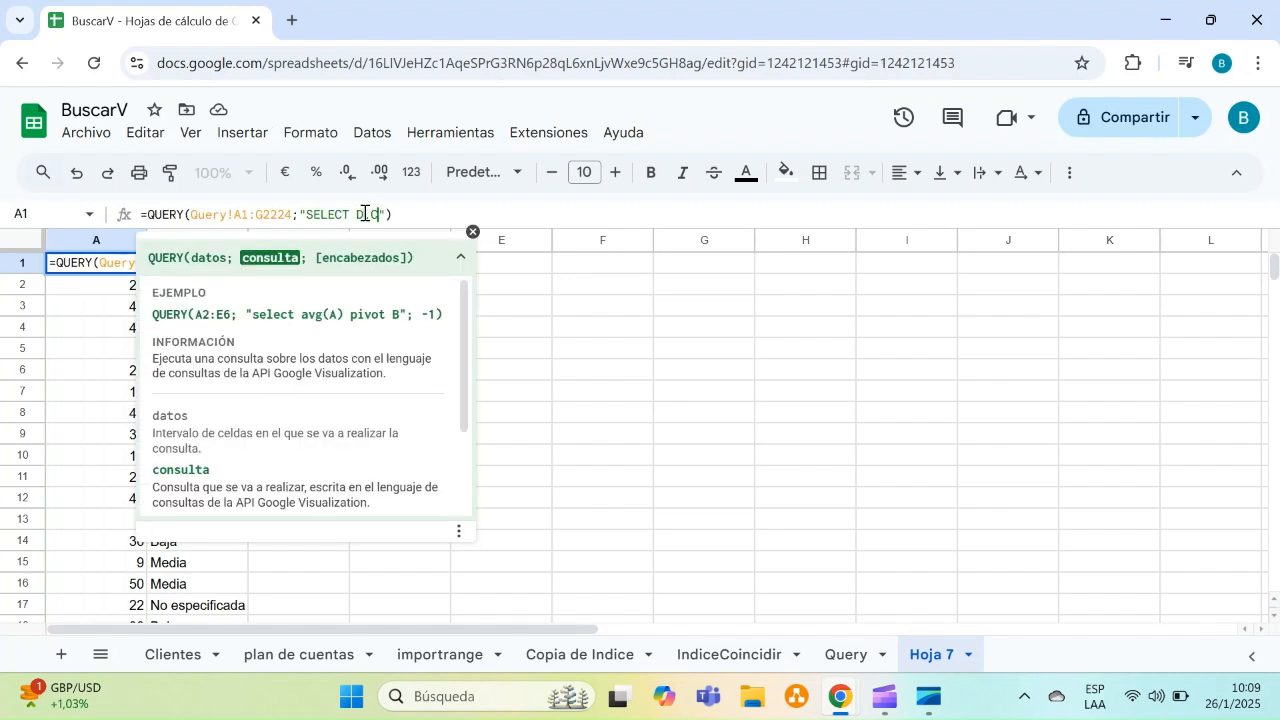
key(Return)
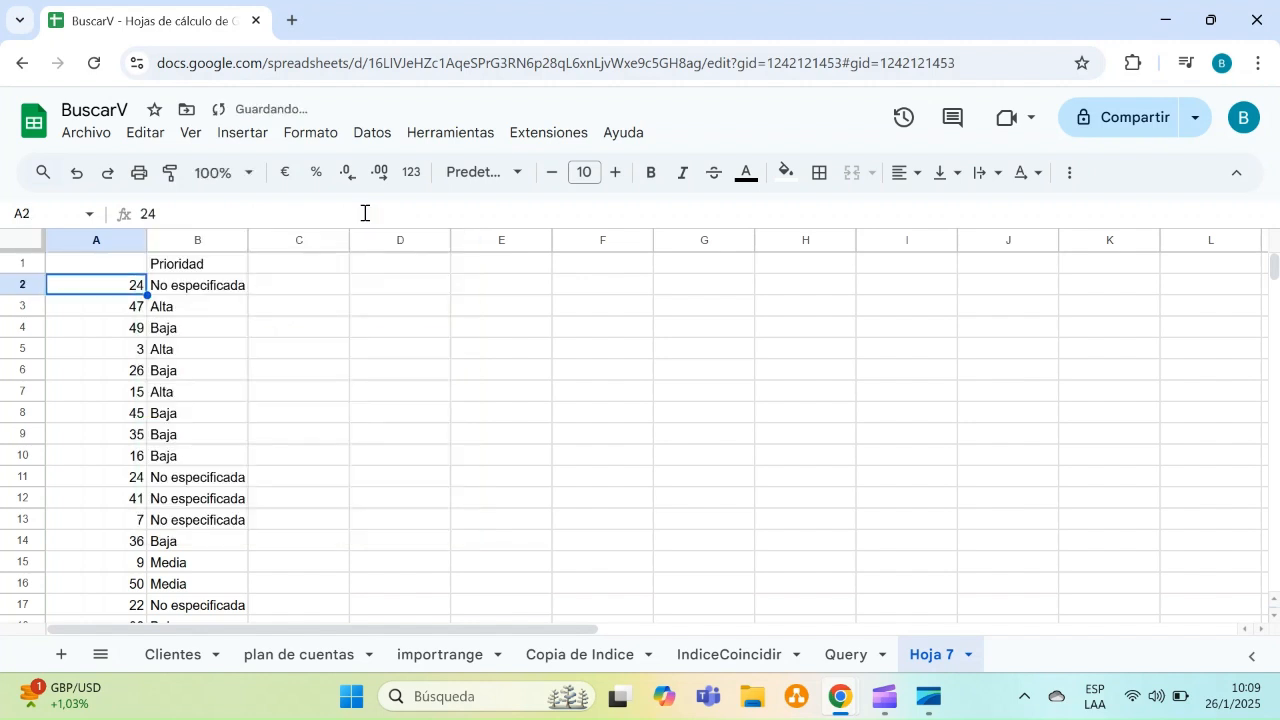
Browse the Prioridad and Cantidad results returned by the query
key(Down)
key(Up)
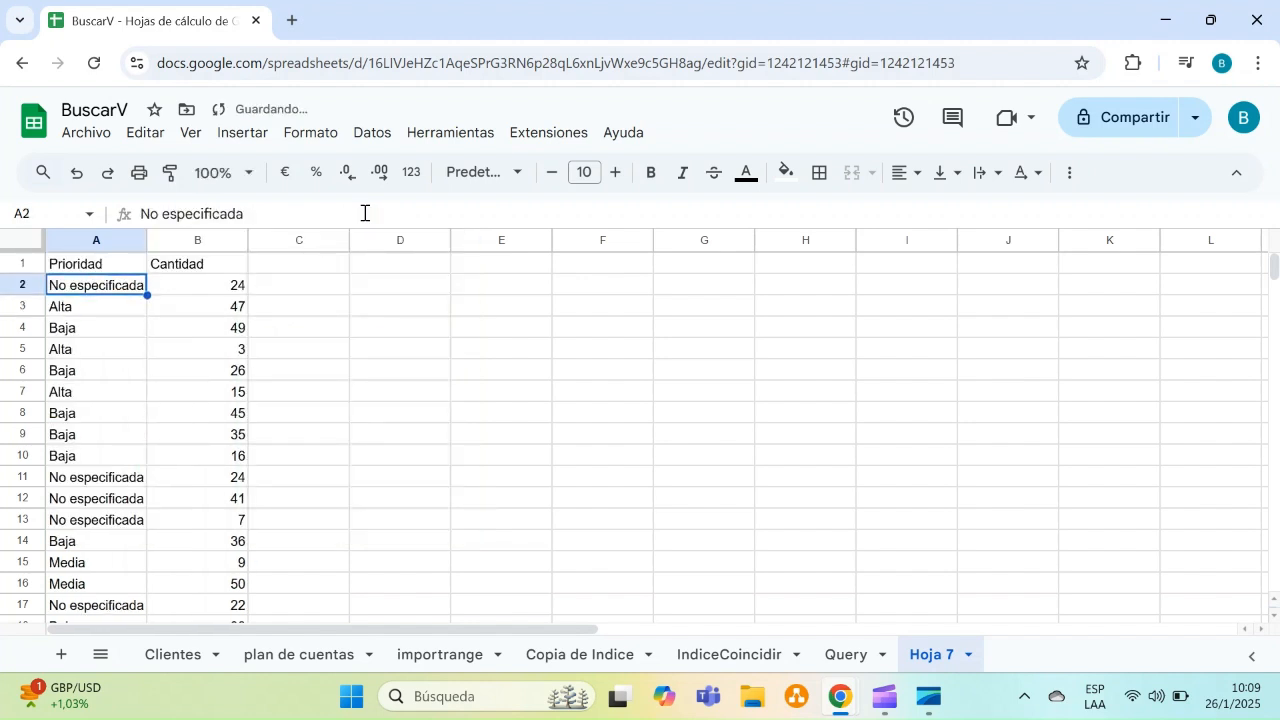
key(Up)
key(Right)
key(Down)
key(Left)
key(Down)
key(Down)
key(Up)
key(Down)
key(Up)
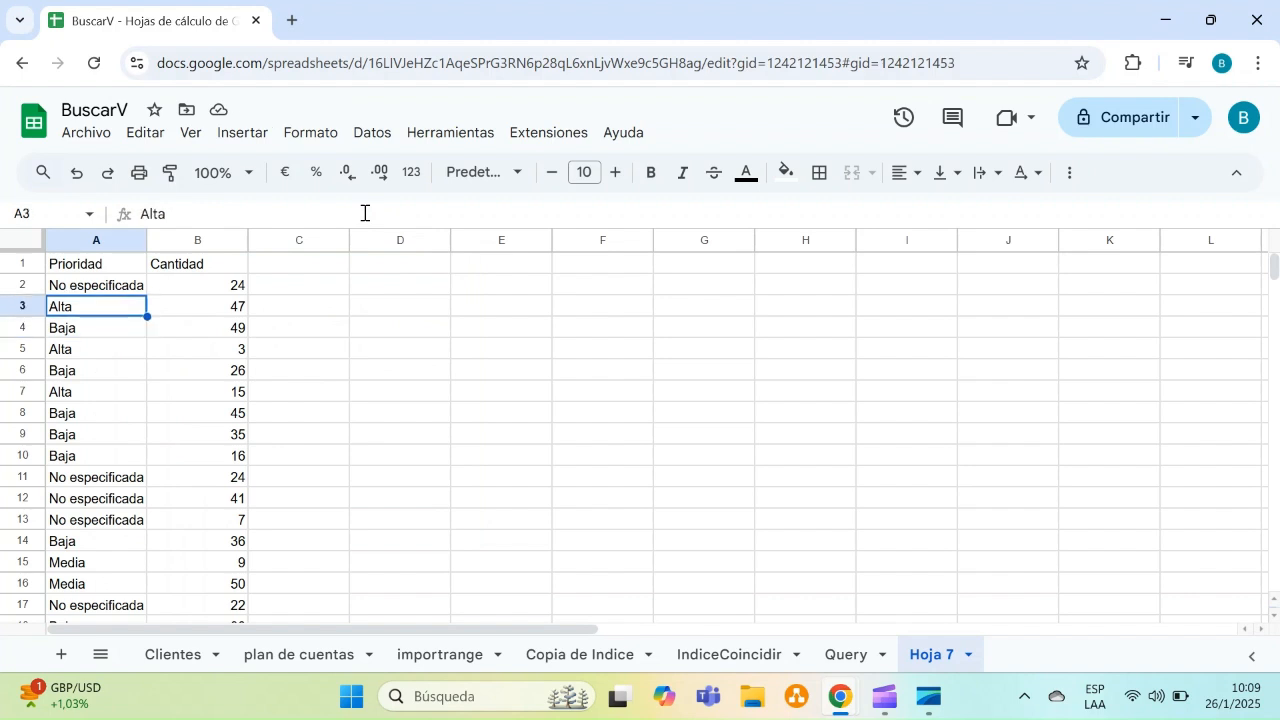
key(Down)
key(Down)
key(Down)
key(Down)
key(Down)
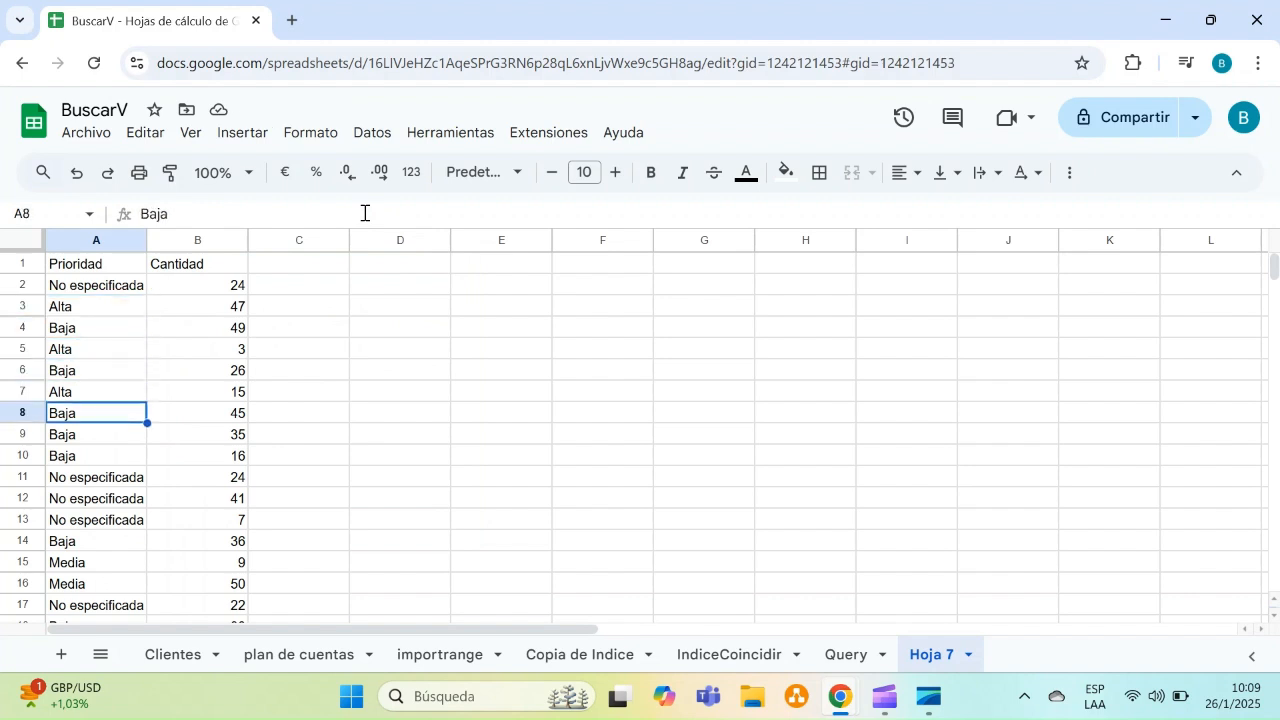
key(Down)
key(Up)
key(Up)
key(Up)
key(Up)
key(Up)
key(Up)
key(Up)
key(Up)
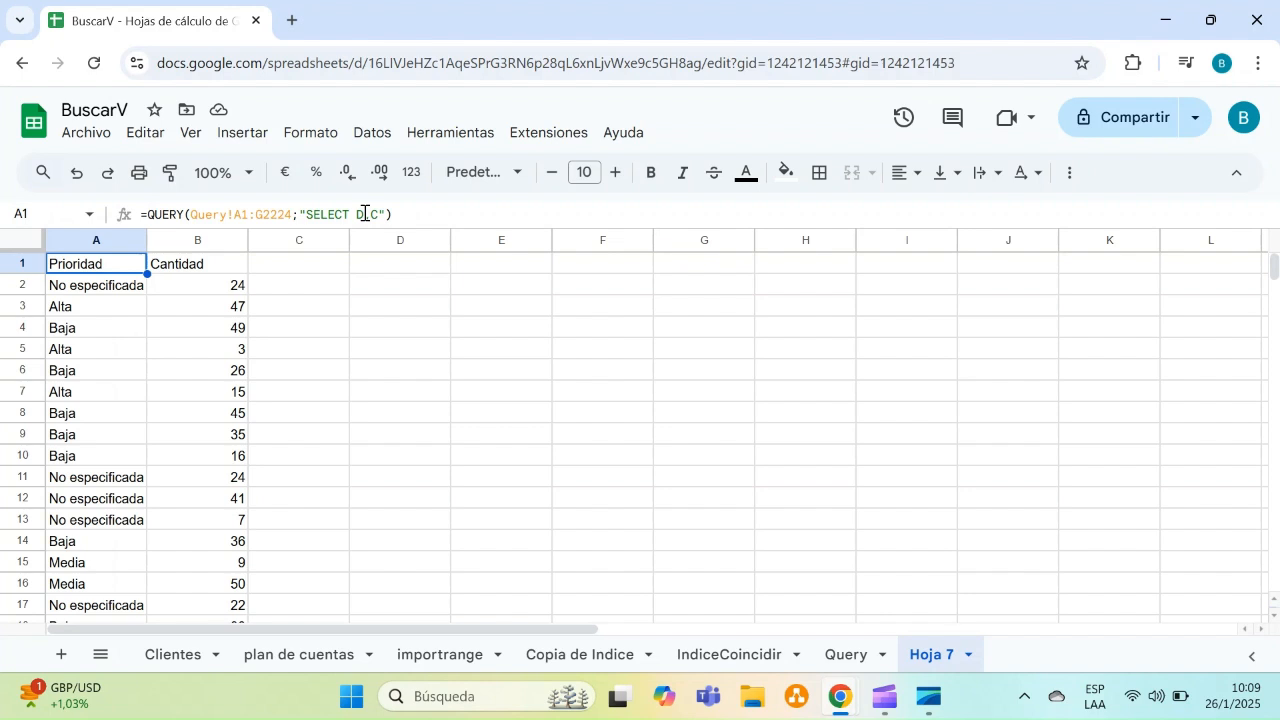
Add the clause WHERE D='Alta' to the query to keep only high-priority orders
click(380, 214)
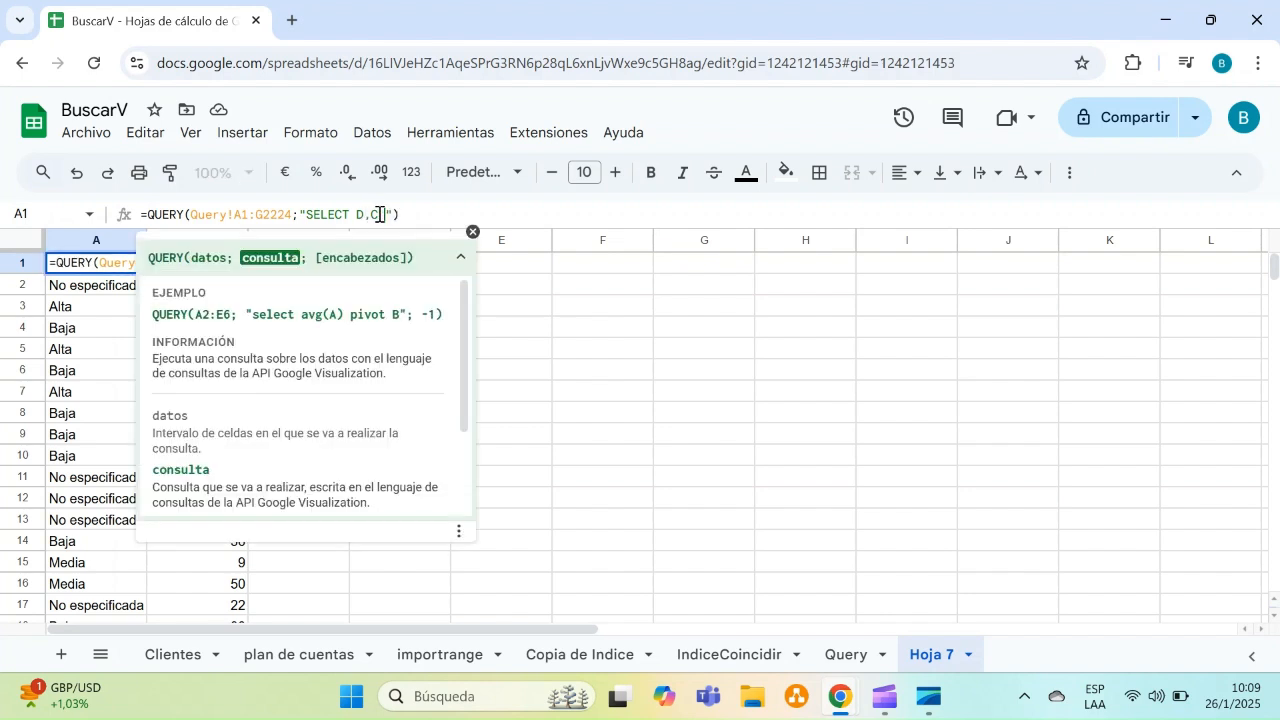
text(WHERE D='')
key(Left)
text(A)
text(lto)
key(Return)
key(Down)
key(Up)
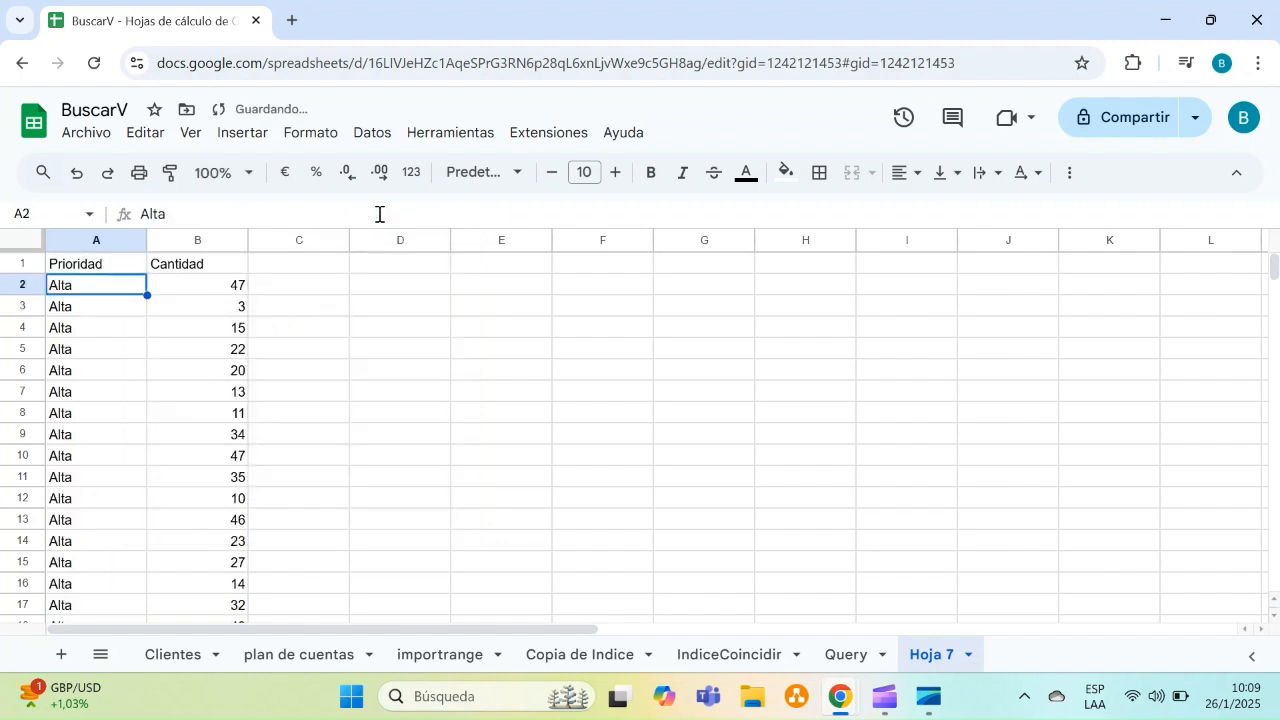
Append ORDER BY C to the query to sort the results by Cantidad
key(Down)
key(Right)
key(Left)
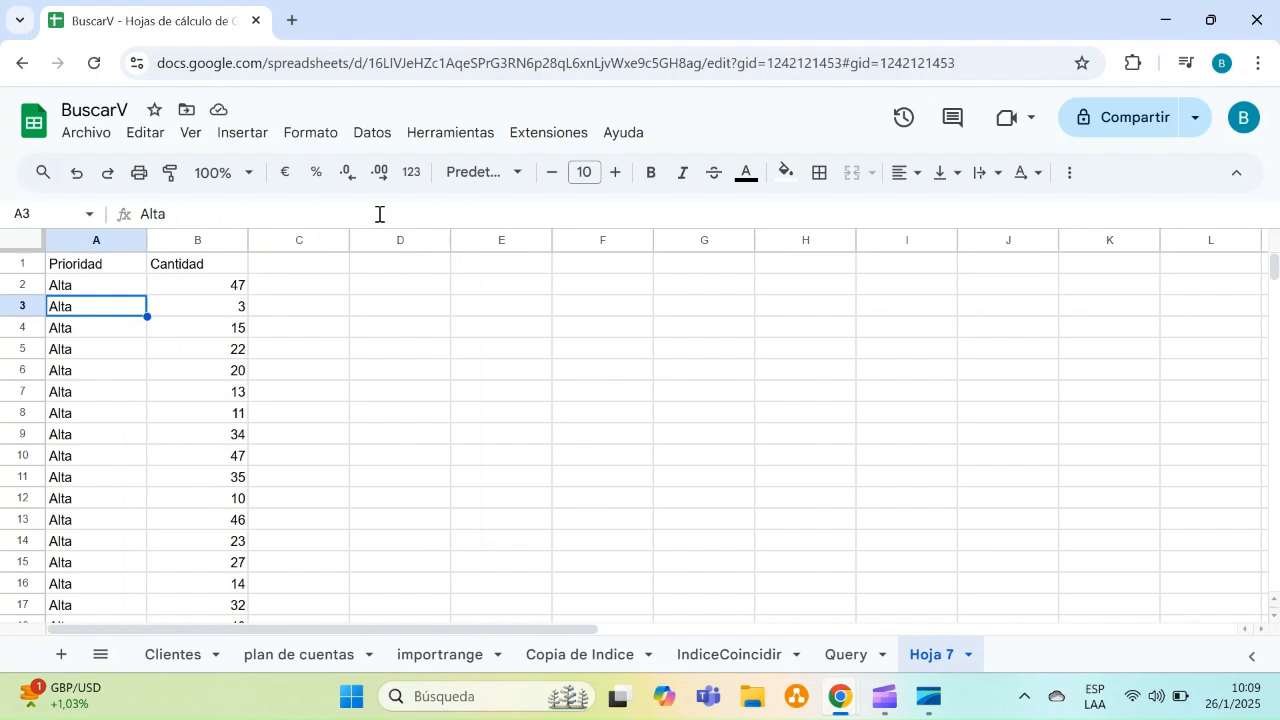
click(82, 285)
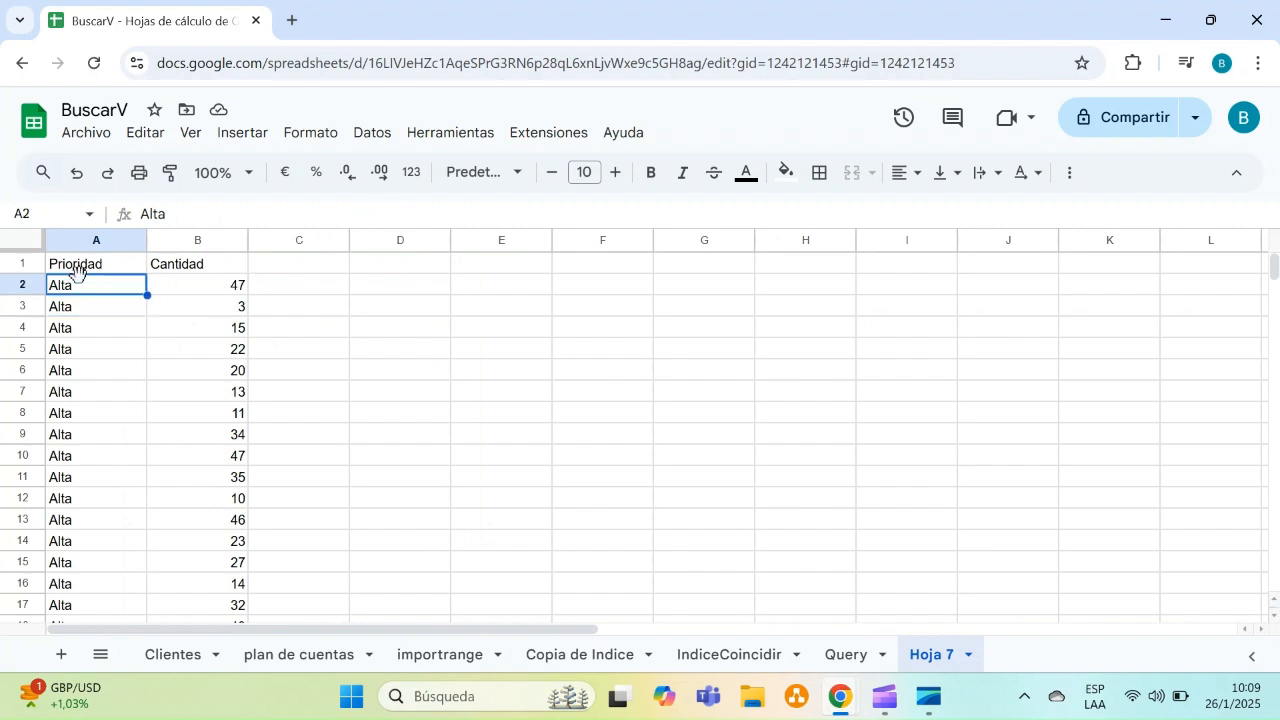
click(94, 267)
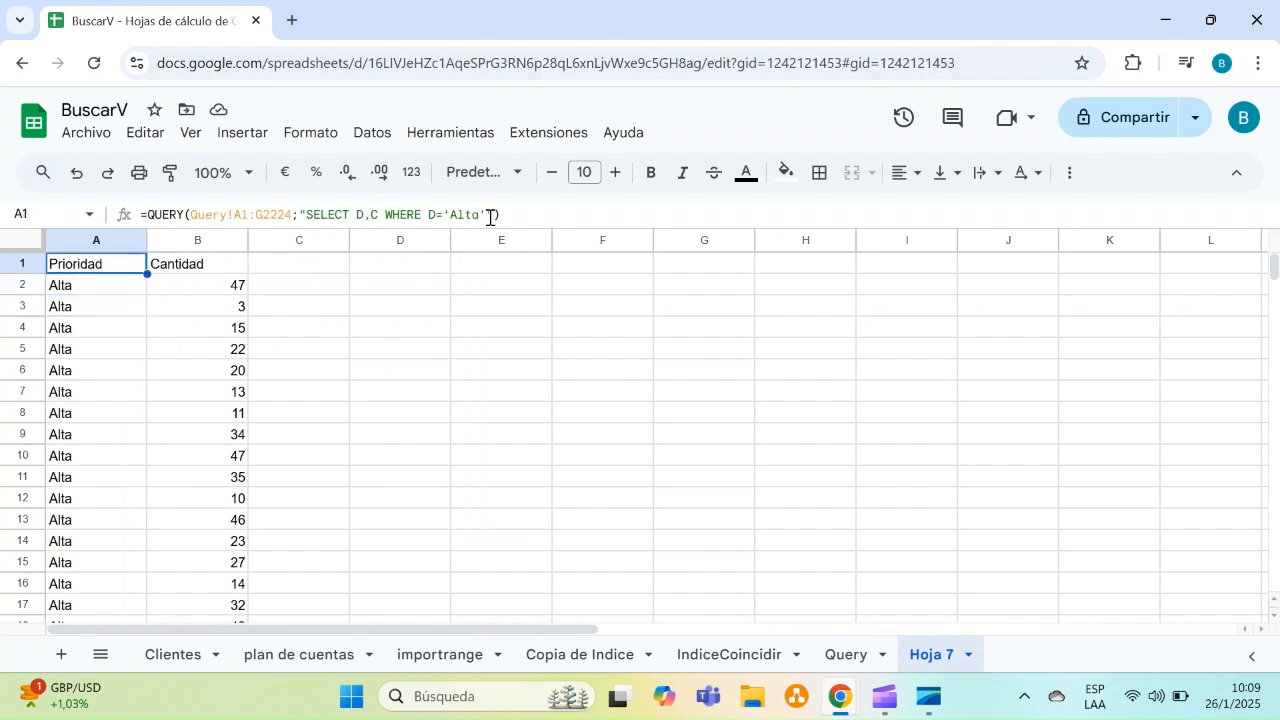
click(490, 217)
text(ORDER )
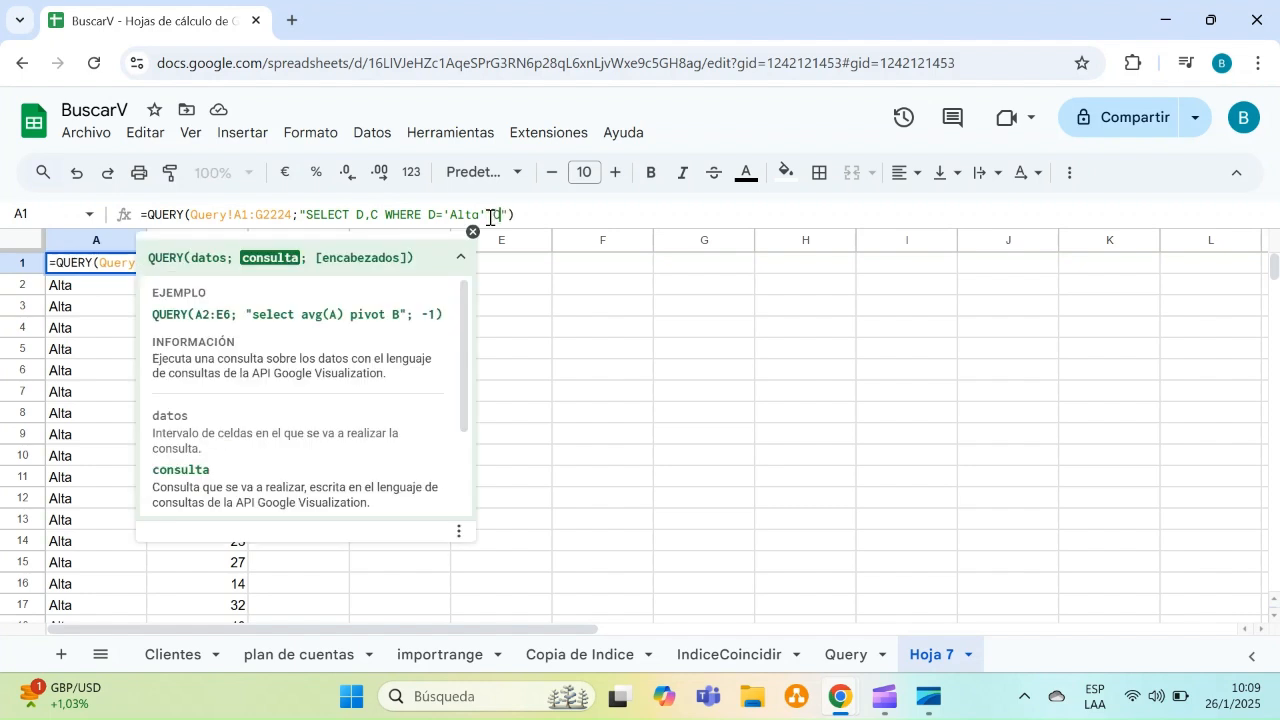
text(BY C)
key(Return)
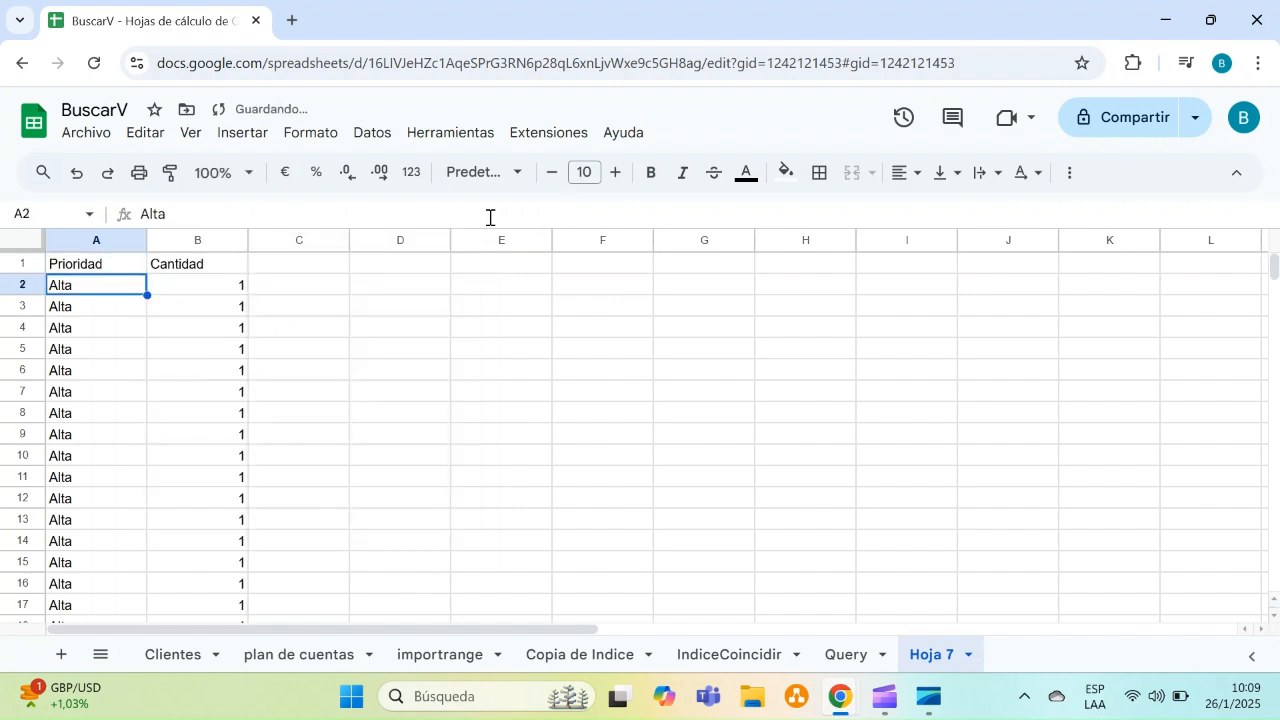
Append DESC to the query's ORDER BY C clause to sort Cantidad in descending order
key(Up)
key(Down)
key(Up)
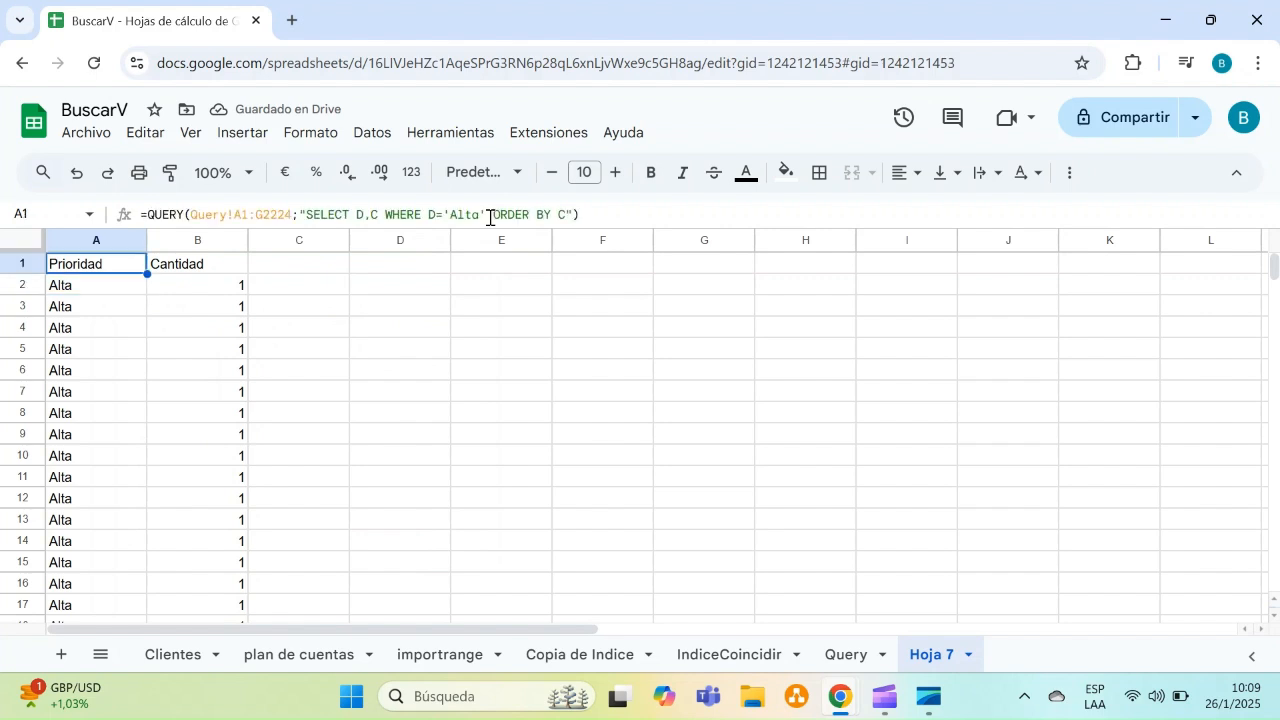
click(564, 214)
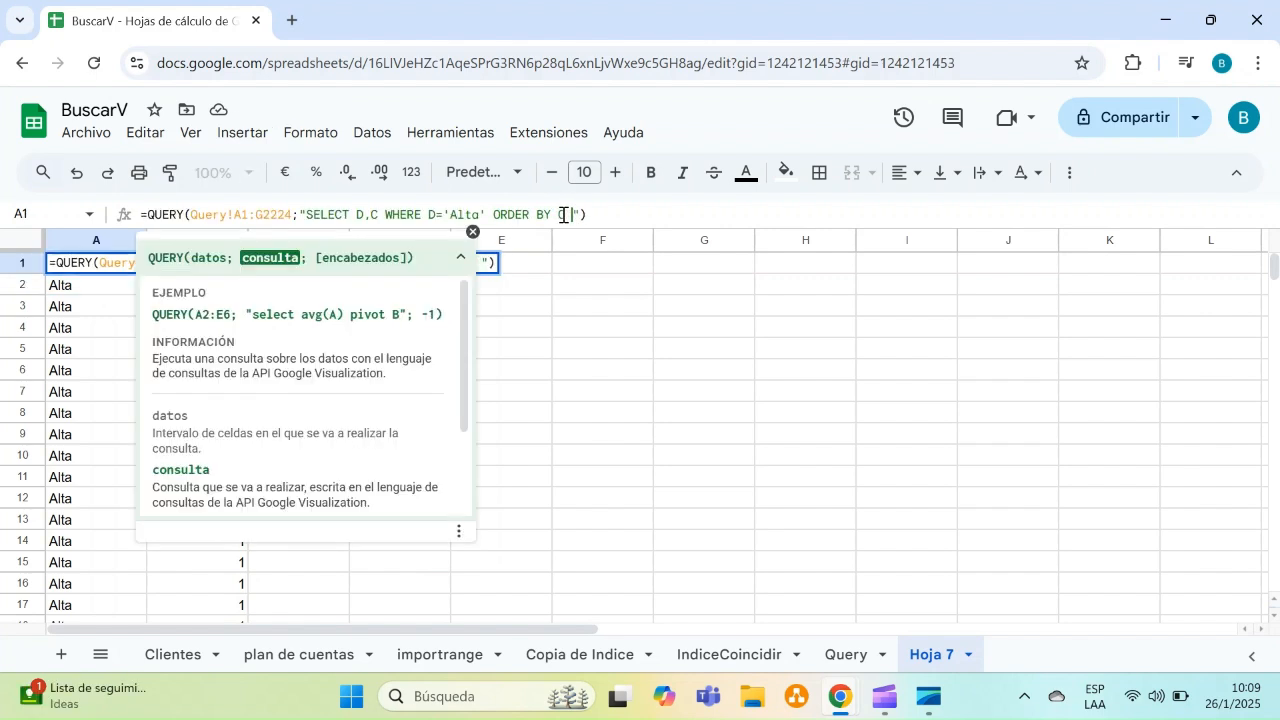
text(DESC)
key(Return)
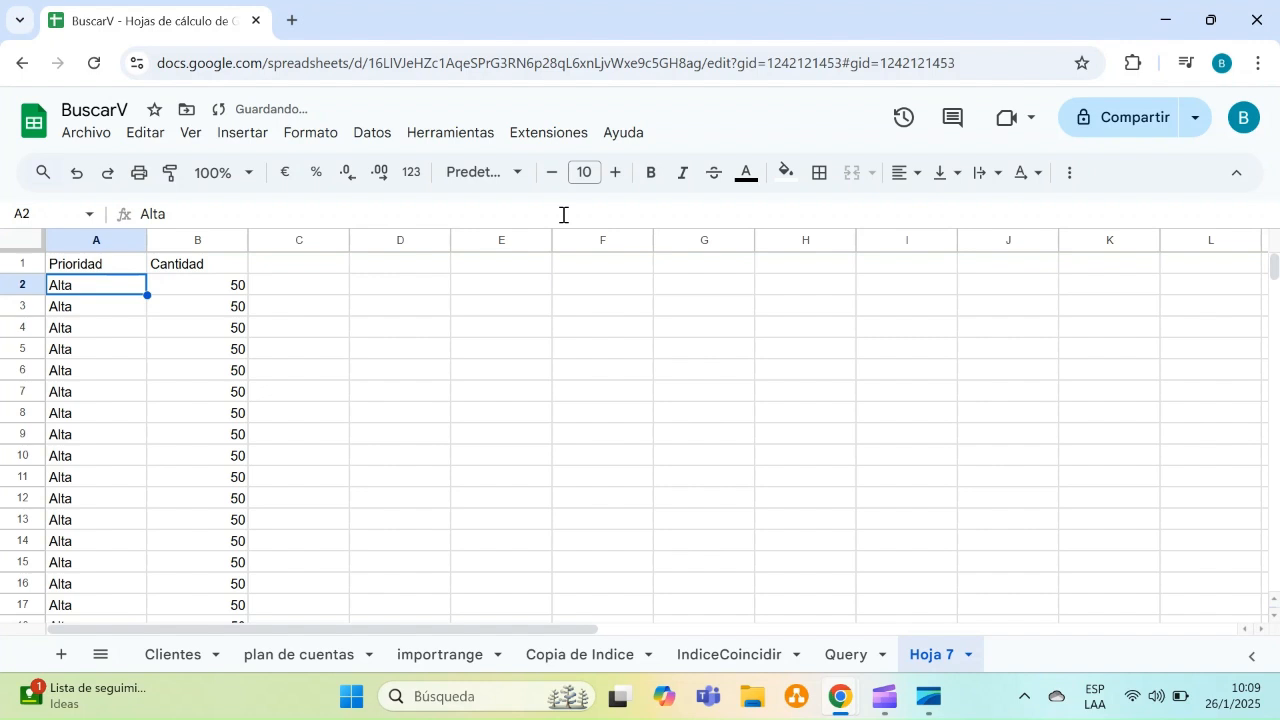
Browse down through the descending Cantidad results and return to the top of the sheet
key(Down)
key(Down)
key(Down)
key(Down)
key(Down)
key(Down)
key(Down)
key(Down)
key(Down)
key(Down)
key(Down)
key(Down)
key(Down)
key(Down)
key(Down)
key(Down)
key(Down)
key(Down)
key(Down)
key(Down)
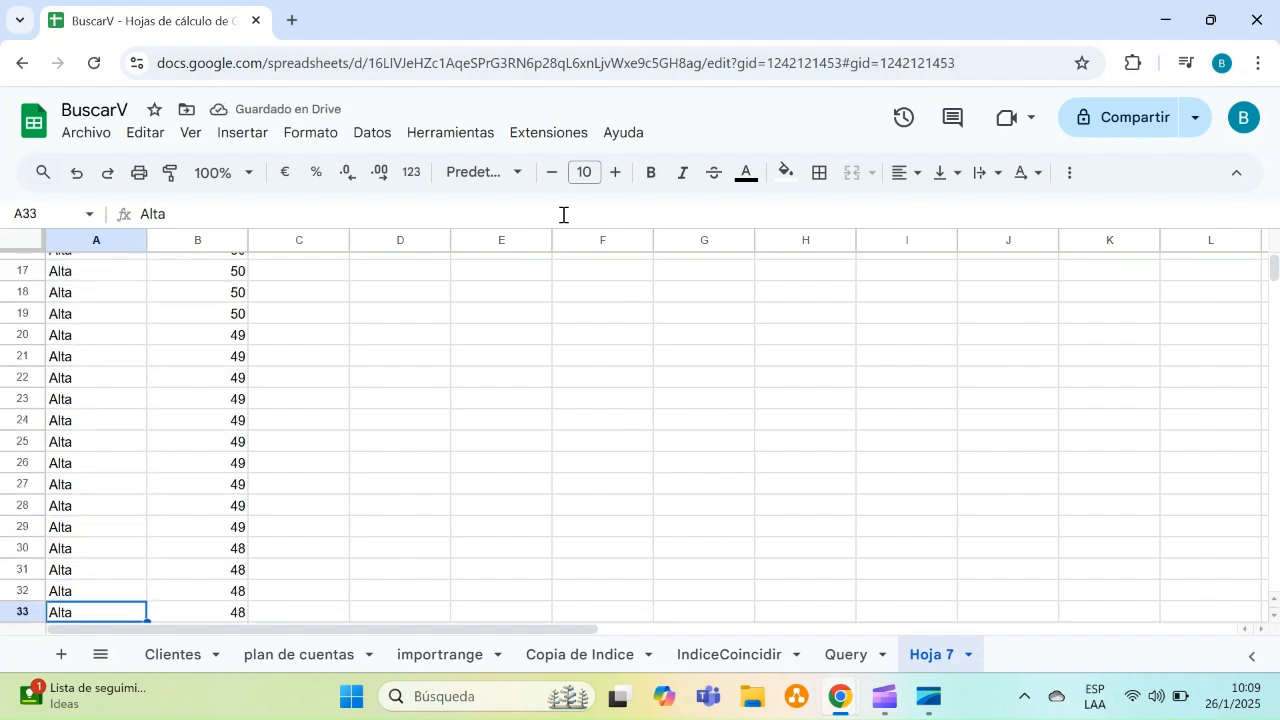
key(Down)
key(Down)
key(Down)
key(Down)
key(Down)
key(Down)
key(Down)
key(Down)
key(Down)
key(Down)
key(Down)
key(Down)
key(Down)
key(Down)
key(Down)
key(Down)
key(Down)
key(Down)
key(Down)
key(Down)
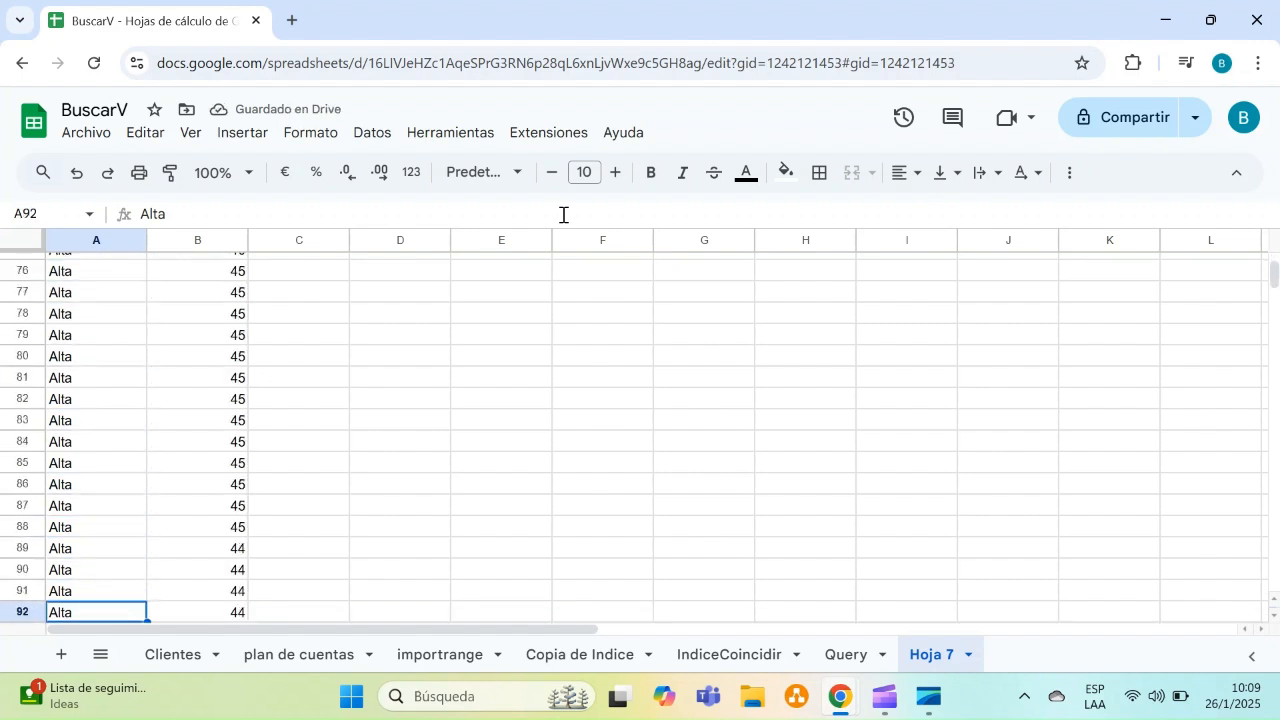
key(Up)
key(Up)
key(Up)
key(Up)
key(Up)
key(Up)
key(Up)
key(Up)
key(Up)
key(Up)
key(Up)
key(Up)
key(Up)
key(Up)
key(Up)
key(Up)
key(ctrl+Up)
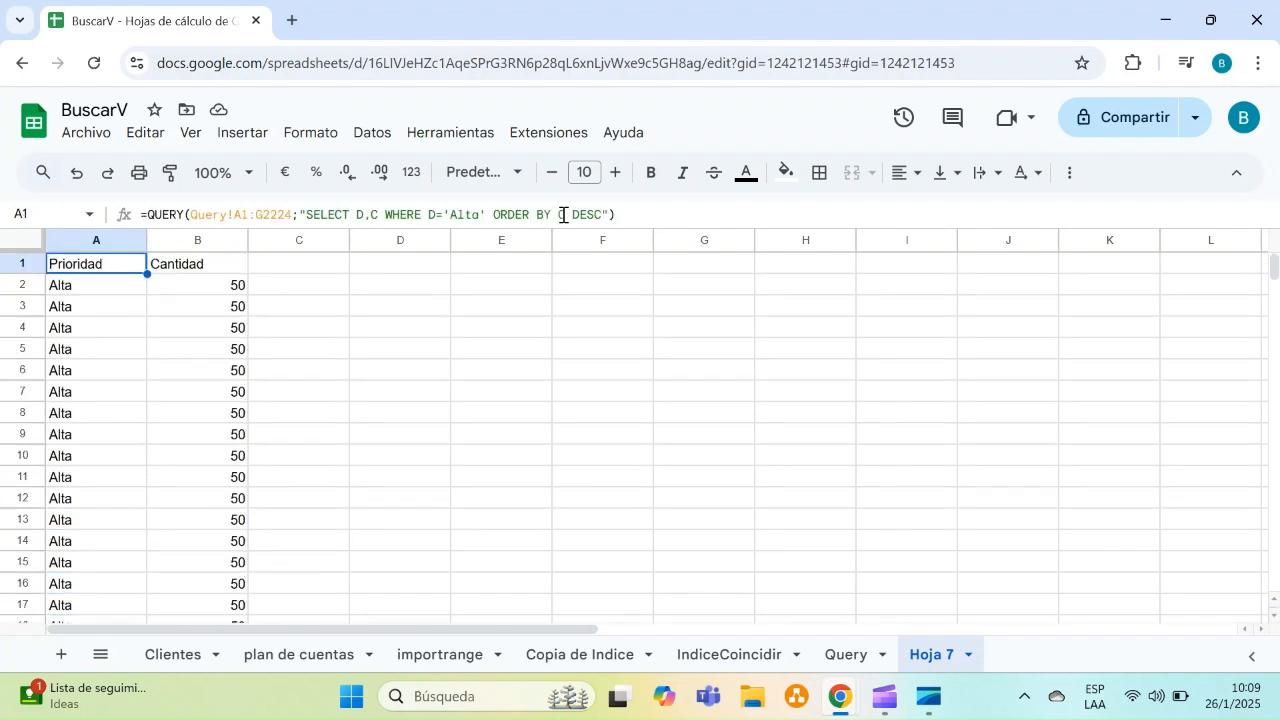
Highlight the complete QUERY formula in cell A1 to review it, then leave the cell
key(Right)
key(Left)
click(646, 214)
drag(646, 214, 139, 216)
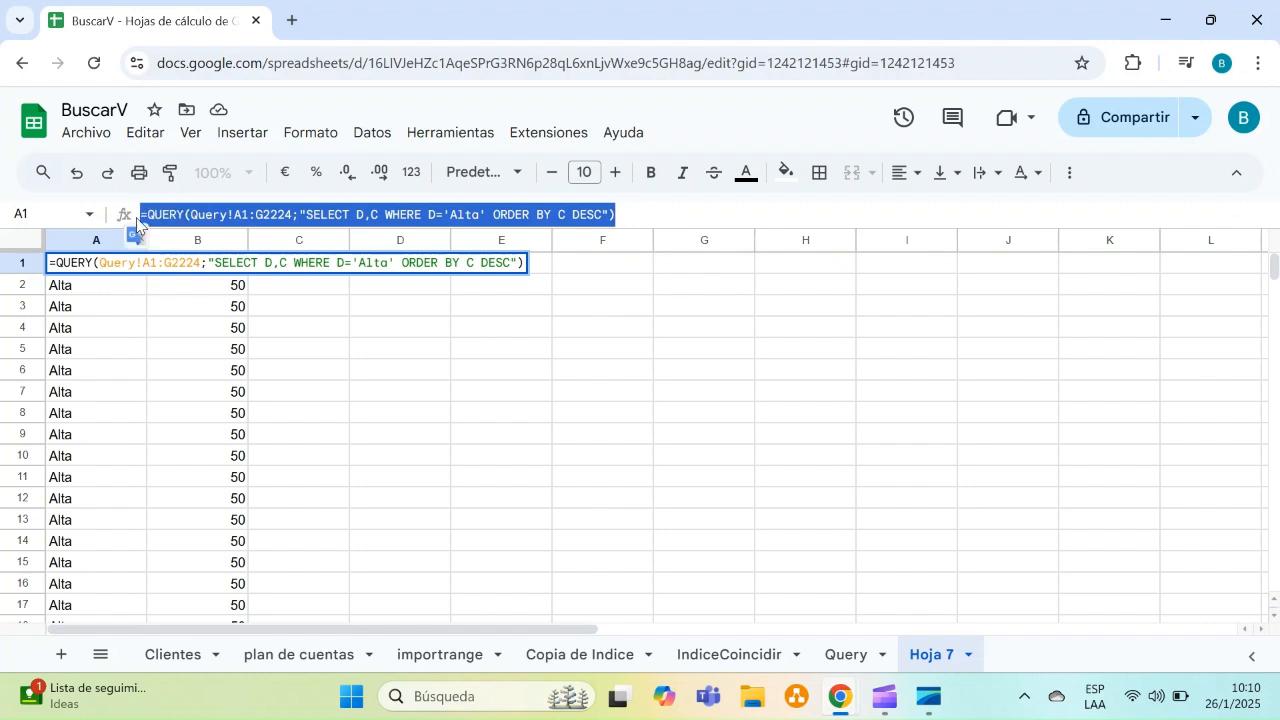
click(356, 442)
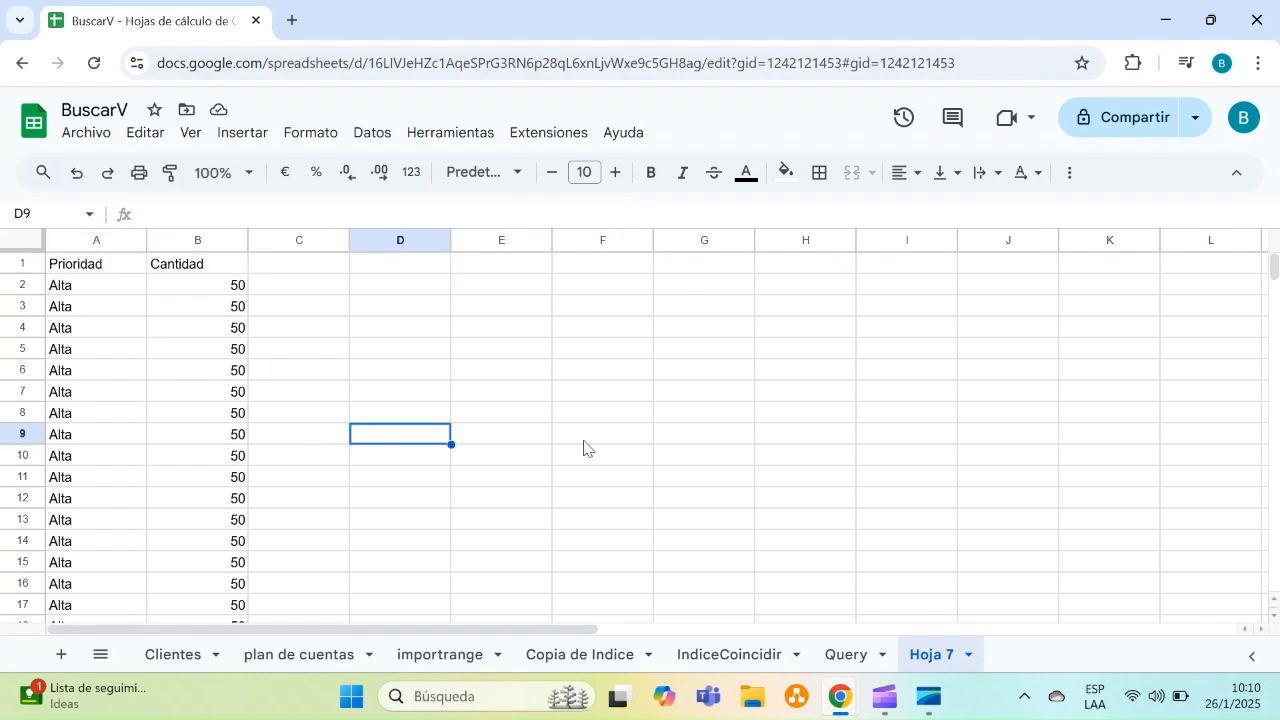